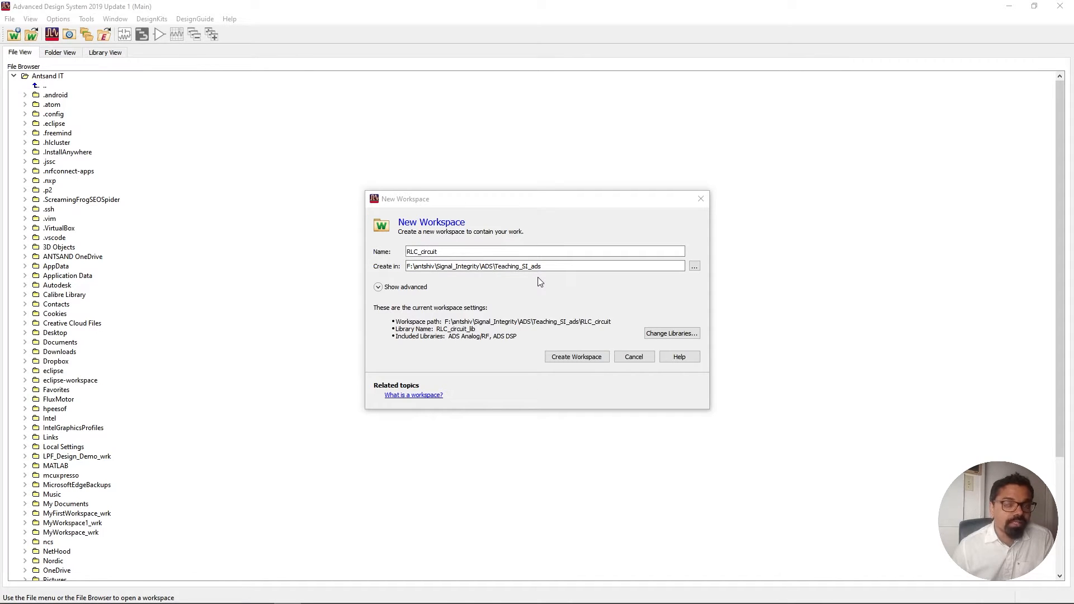
Create a new workspace named RLC_circuit.
left_click(443, 251)
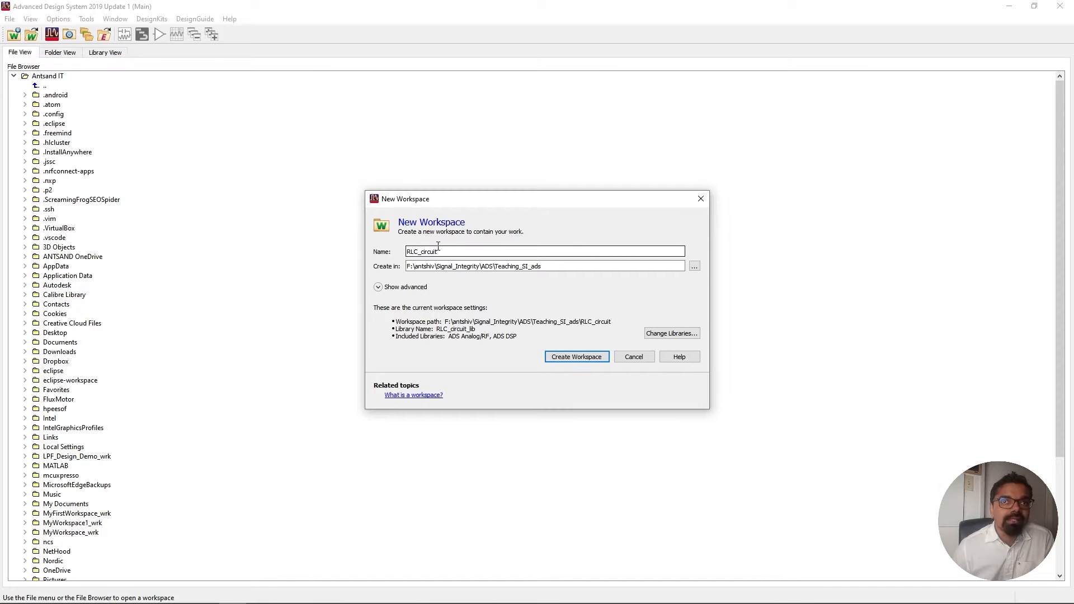
left_click(570, 360)
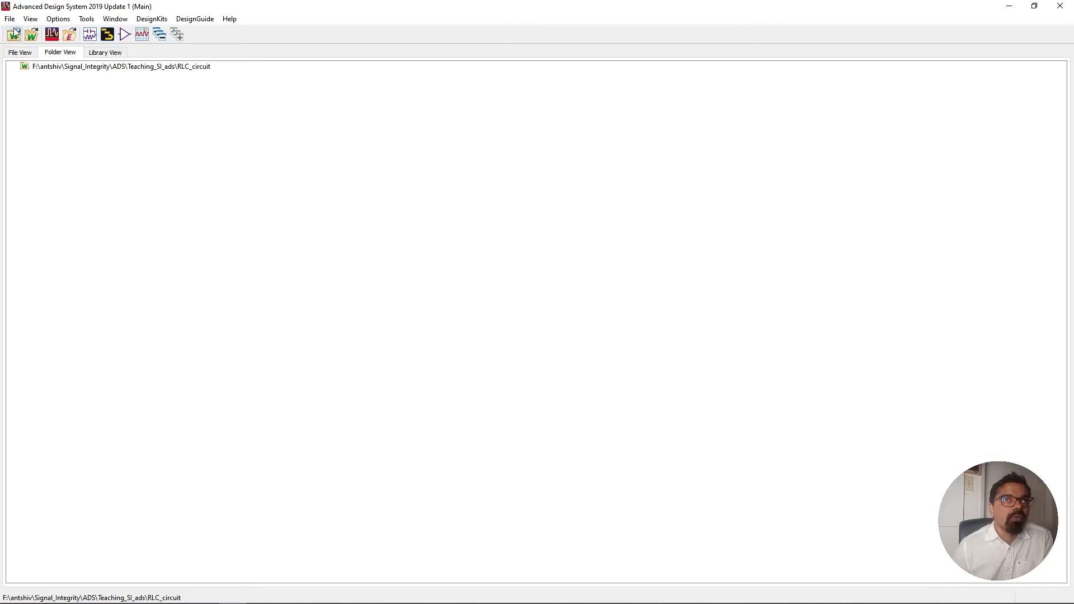
Create a new schematic cell named RLC in the workspace's library.
left_click(57, 69)
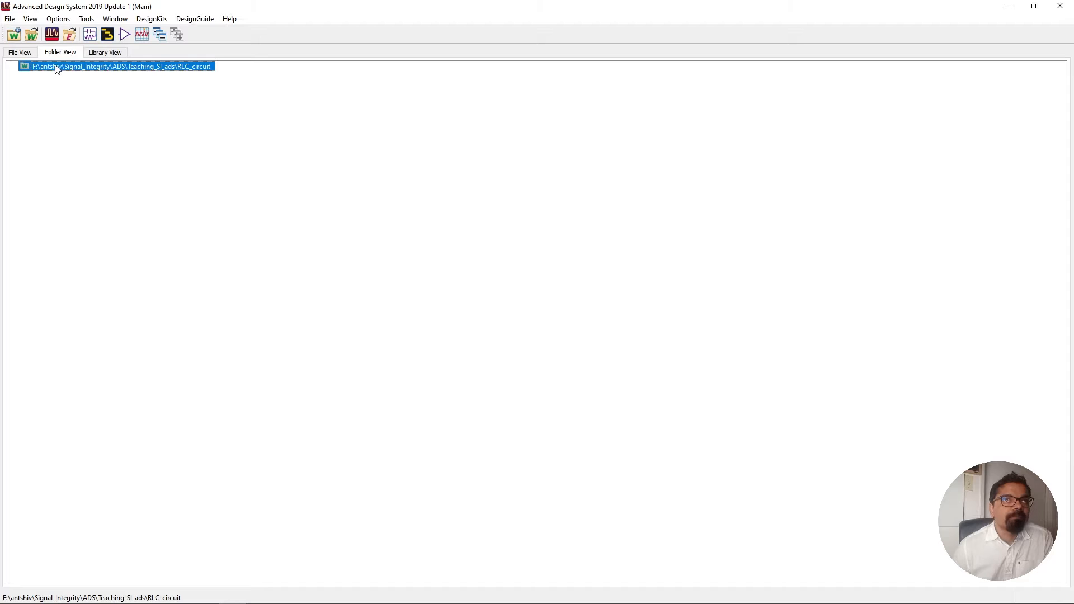
right_click(57, 68)
mouse_move(104, 71)
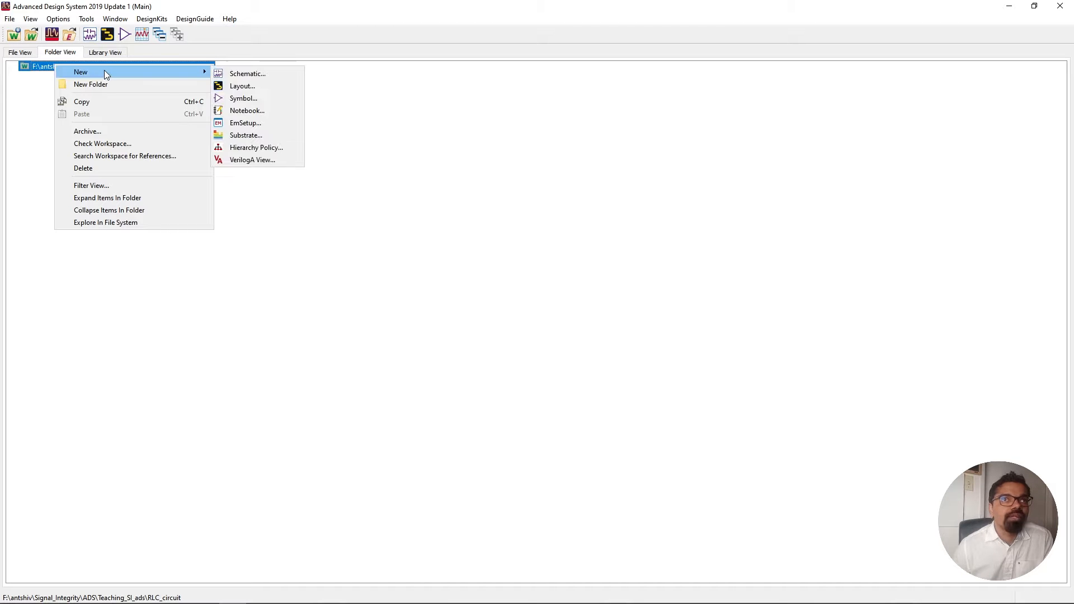
left_click(250, 79)
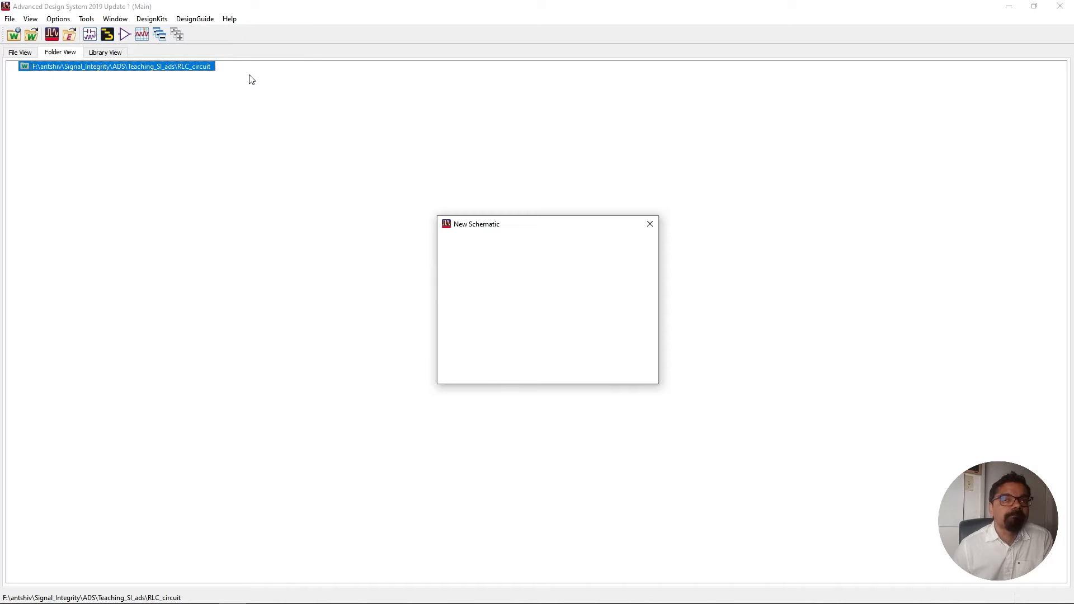
left_click_drag(510, 287, 439, 287)
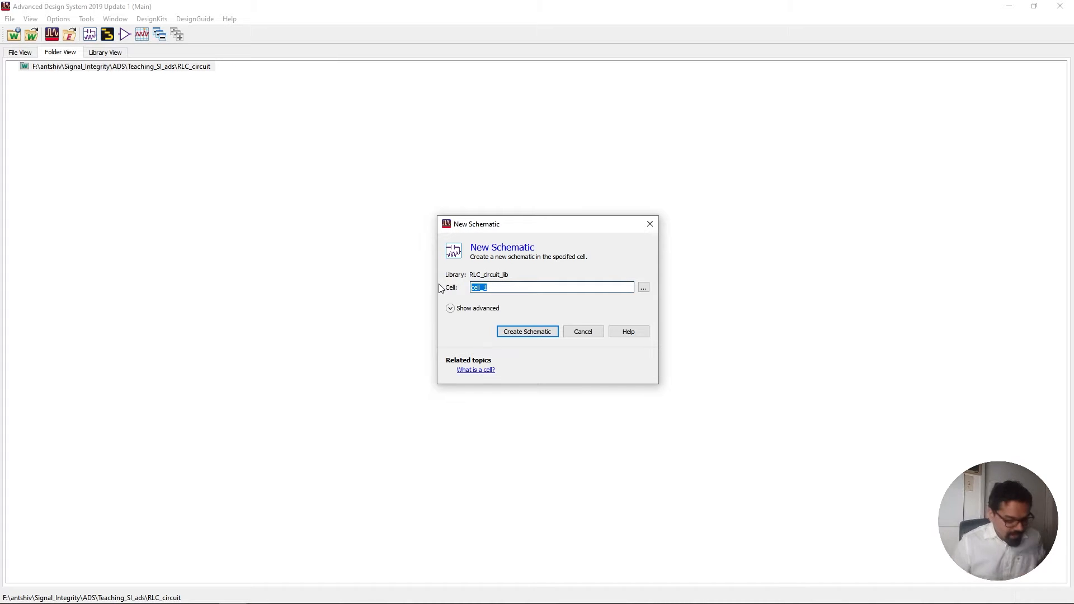
type("RLC")
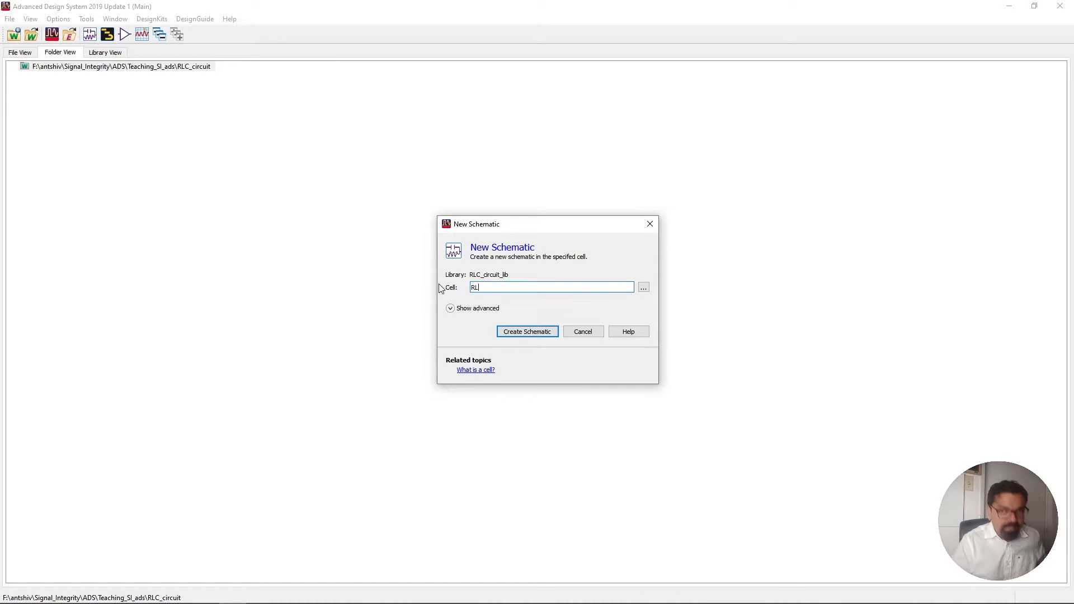
left_click(543, 335)
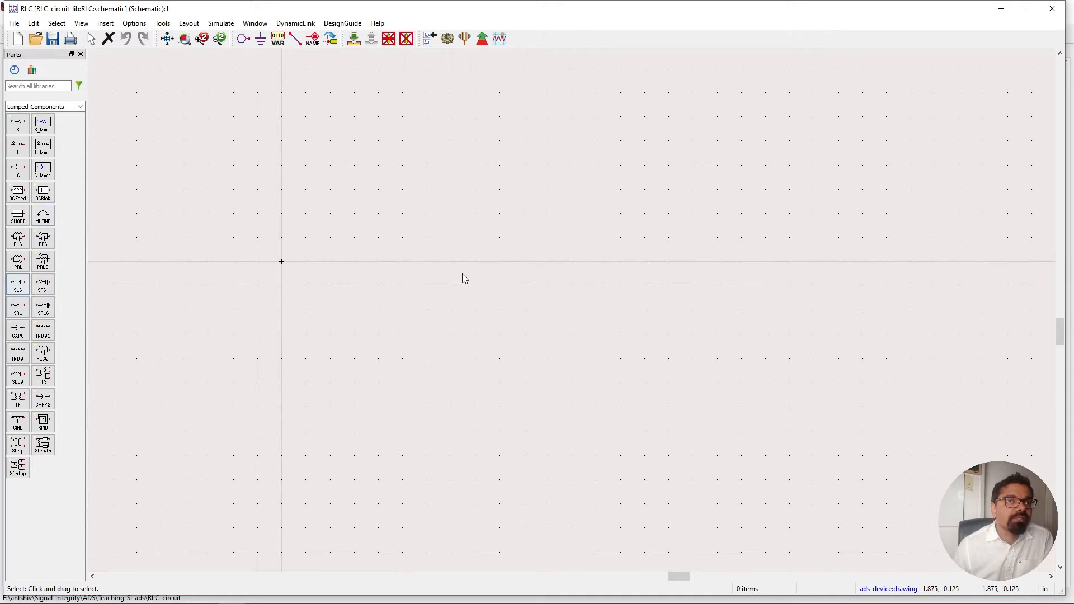
Place a Transient simulation controller from the Simulation-Transient palette near the top of the schematic.
left_click(83, 107)
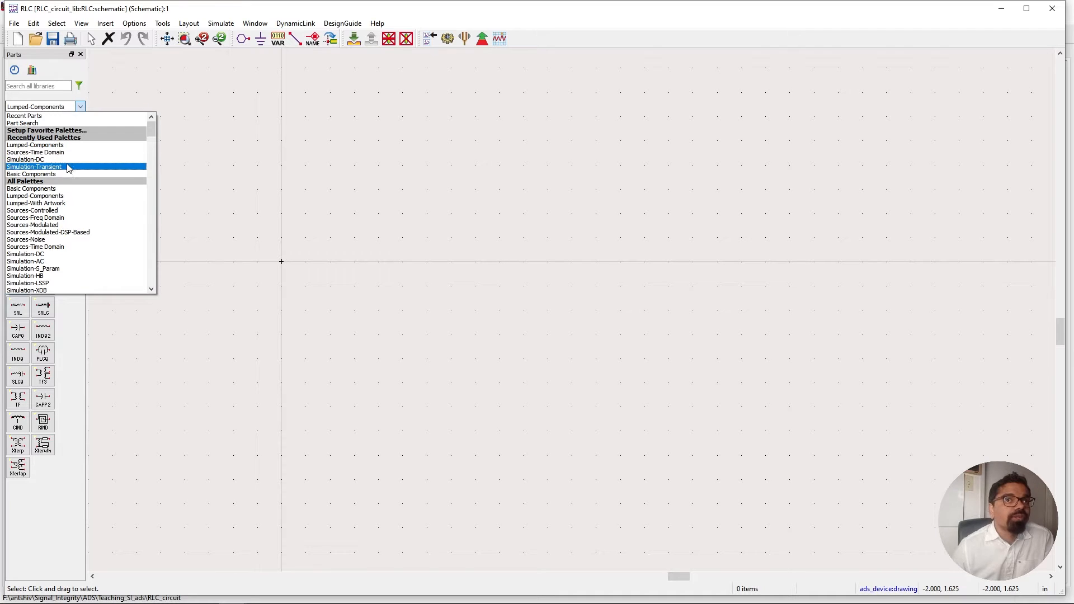
left_click(68, 167)
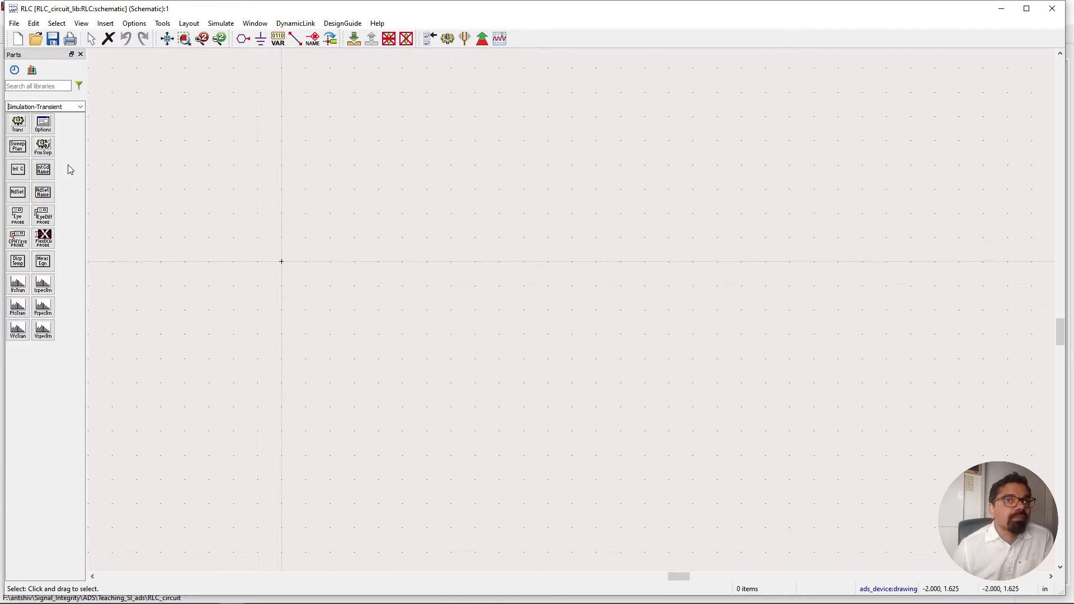
left_click(21, 126)
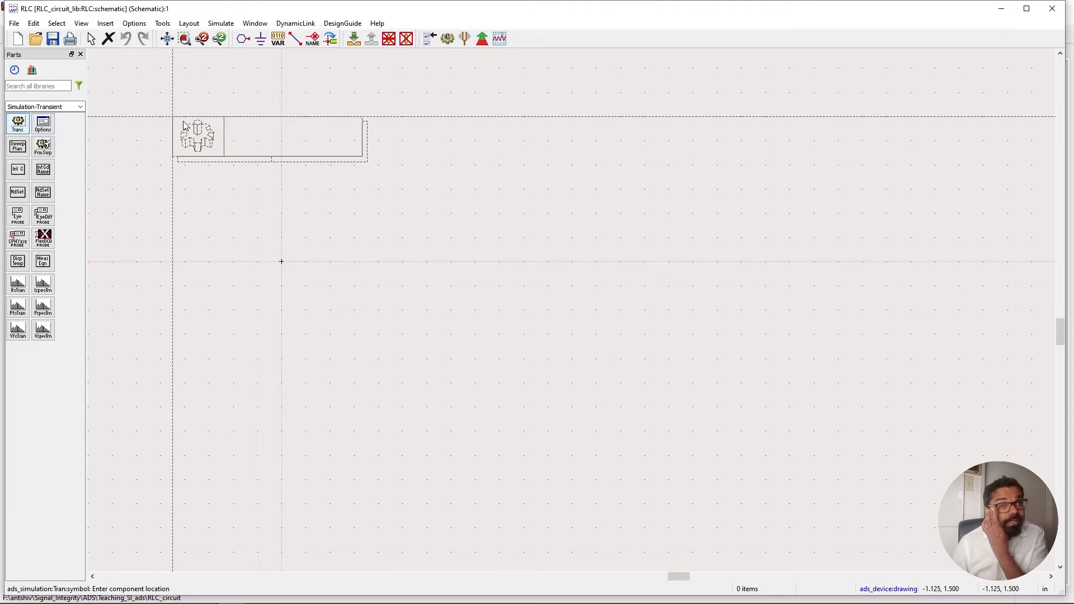
left_click(344, 137)
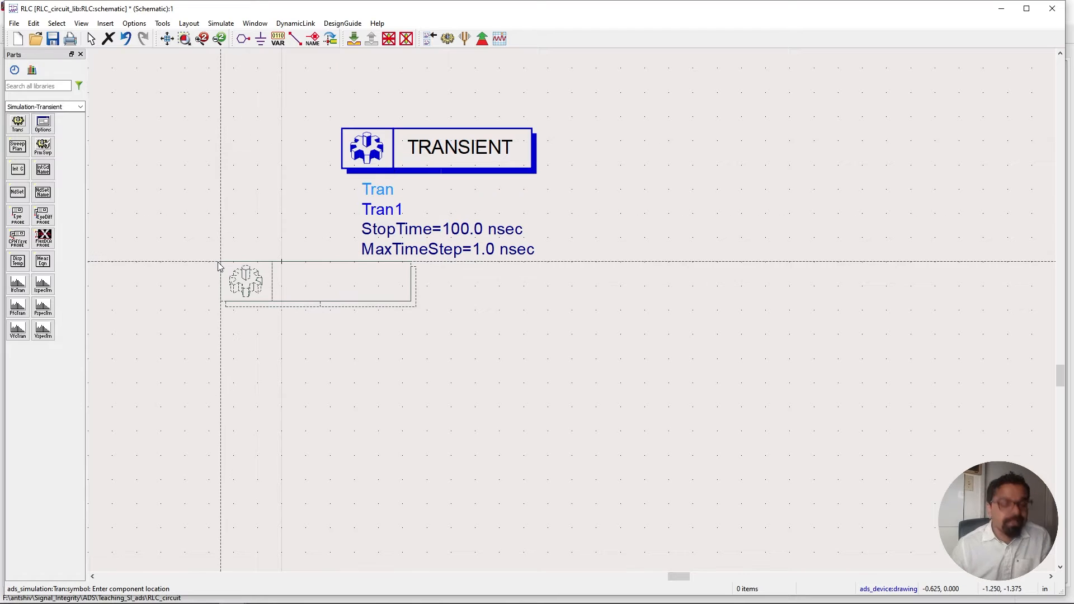
key("Escape")
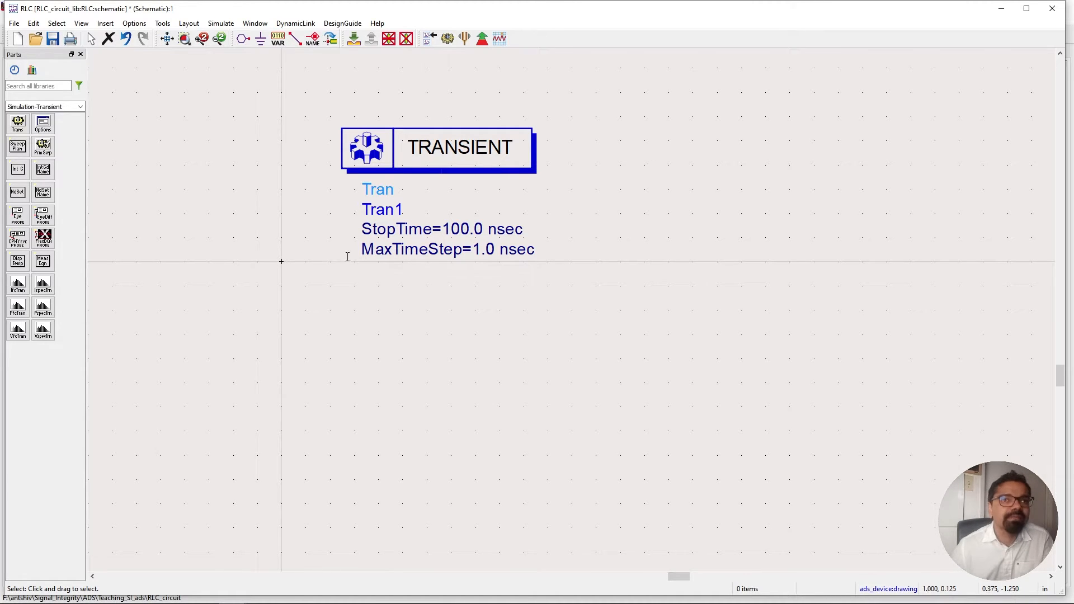
Place a VtStep voltage source from the Sources-Time Domain palette below the transient controller.
left_click(81, 107)
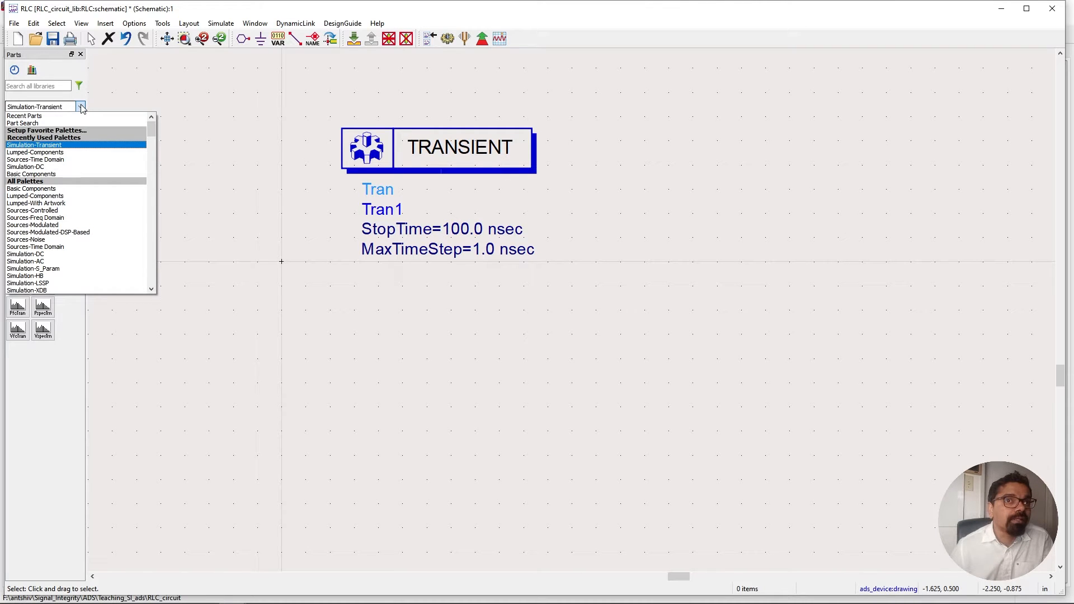
left_click(62, 162)
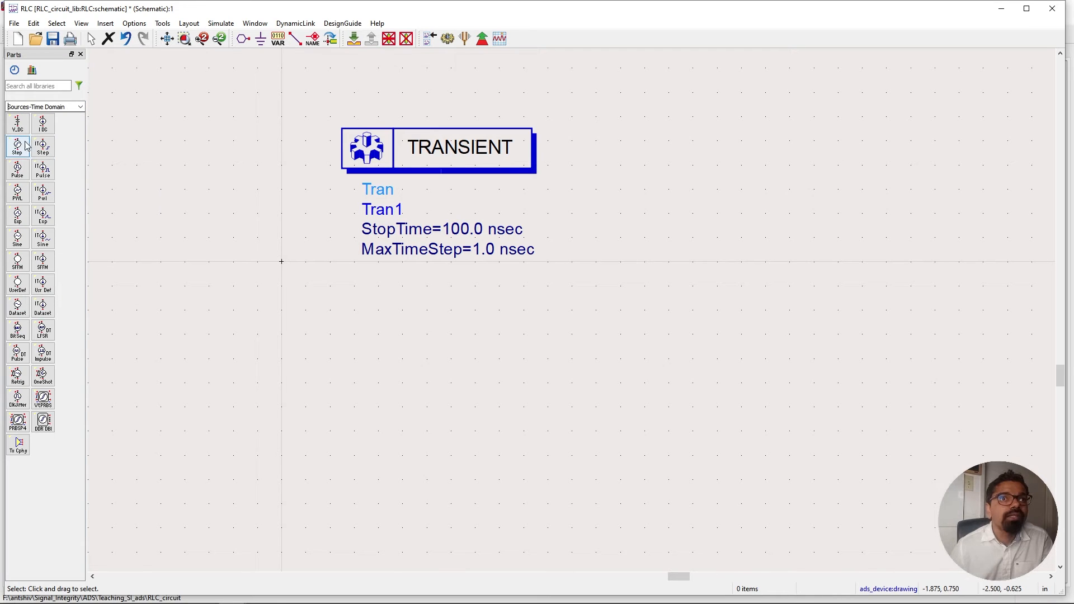
left_click(19, 147)
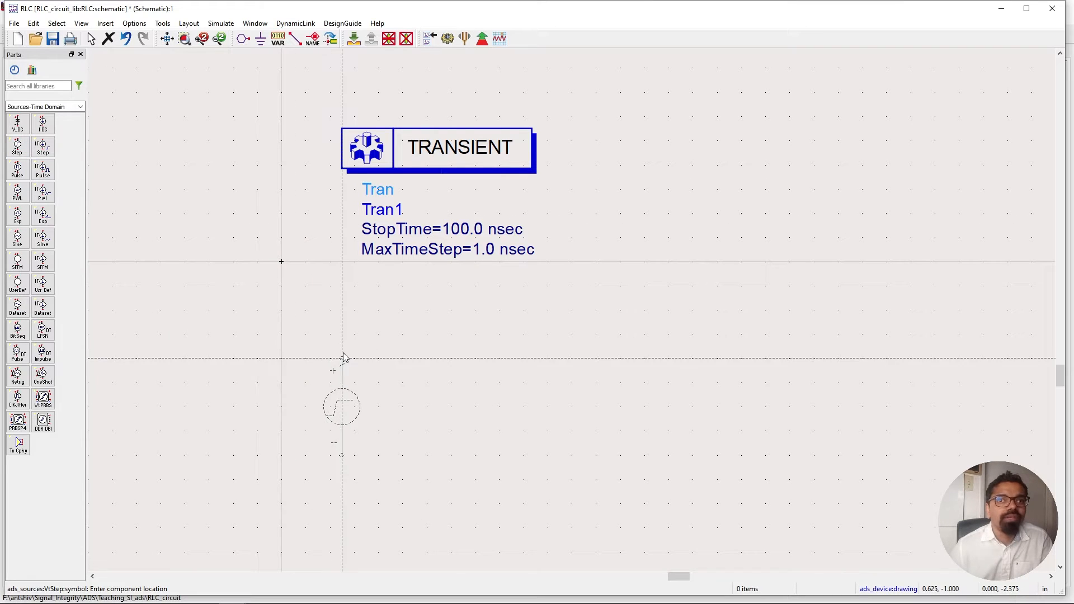
left_click(343, 370)
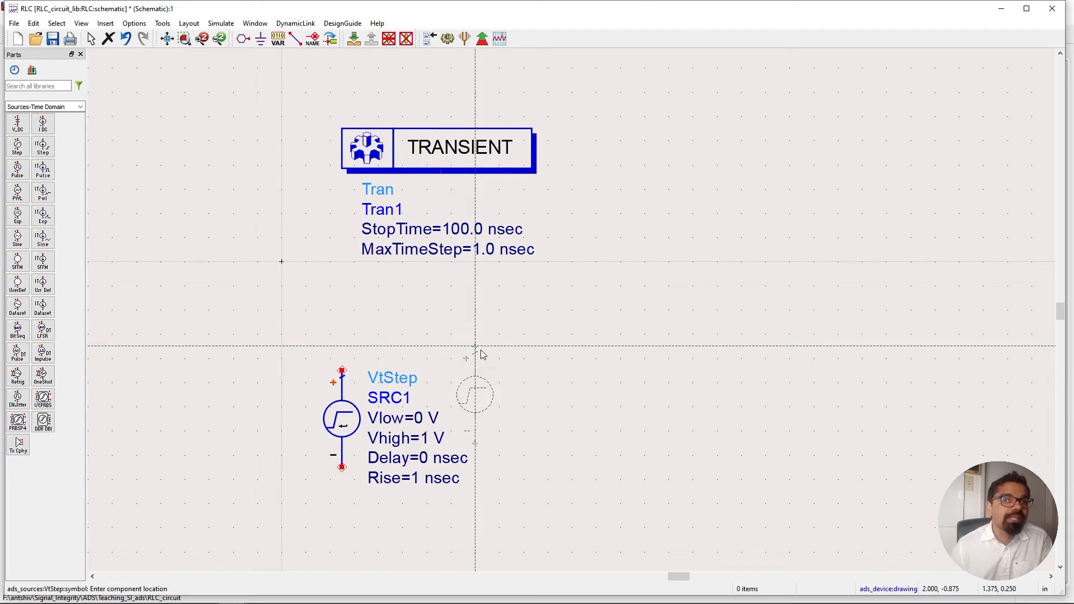
key("Escape")
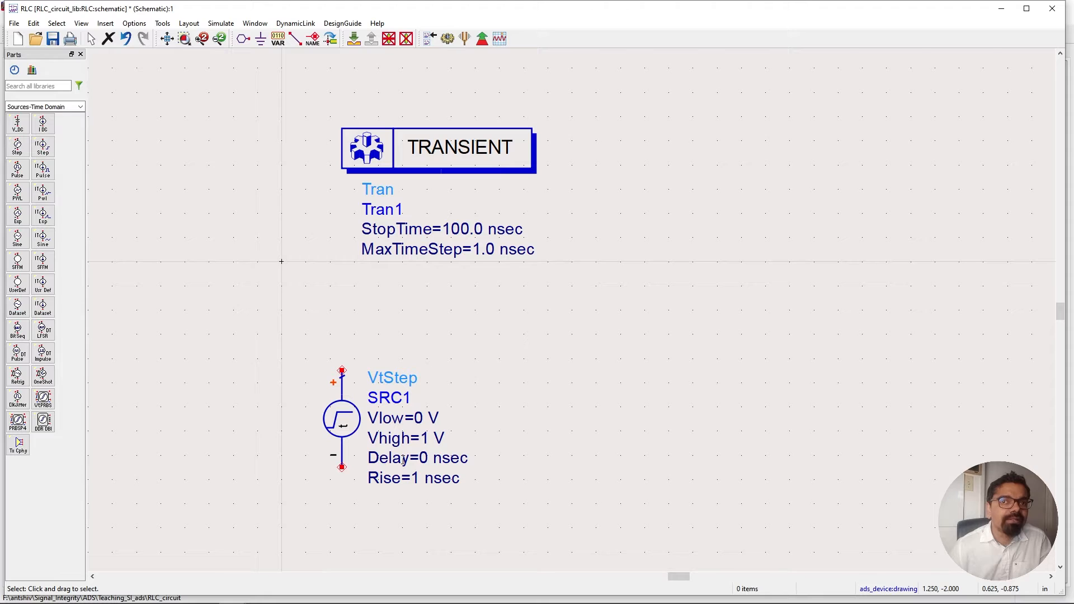
Inspect the VtStep source's parameters and edge entry options, then close the dialog without changes.
double_click(339, 426)
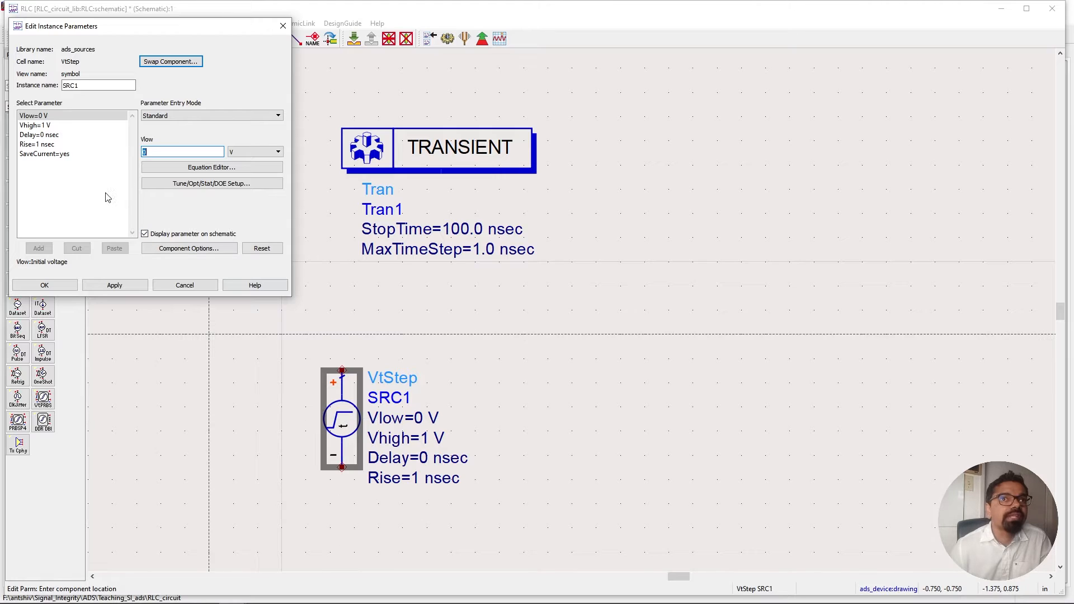
left_click(65, 144)
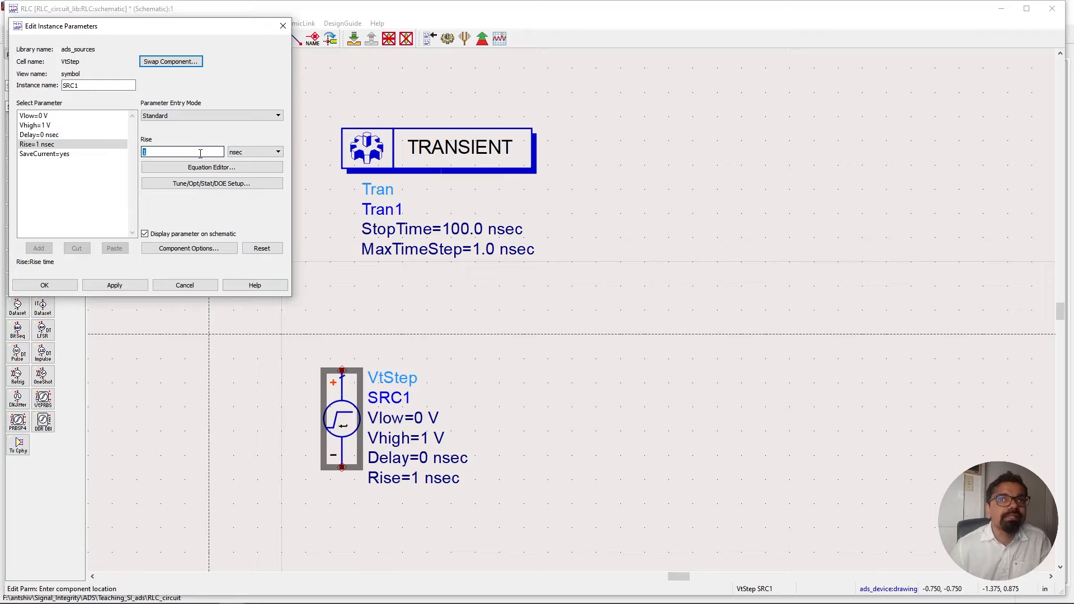
left_click(45, 136)
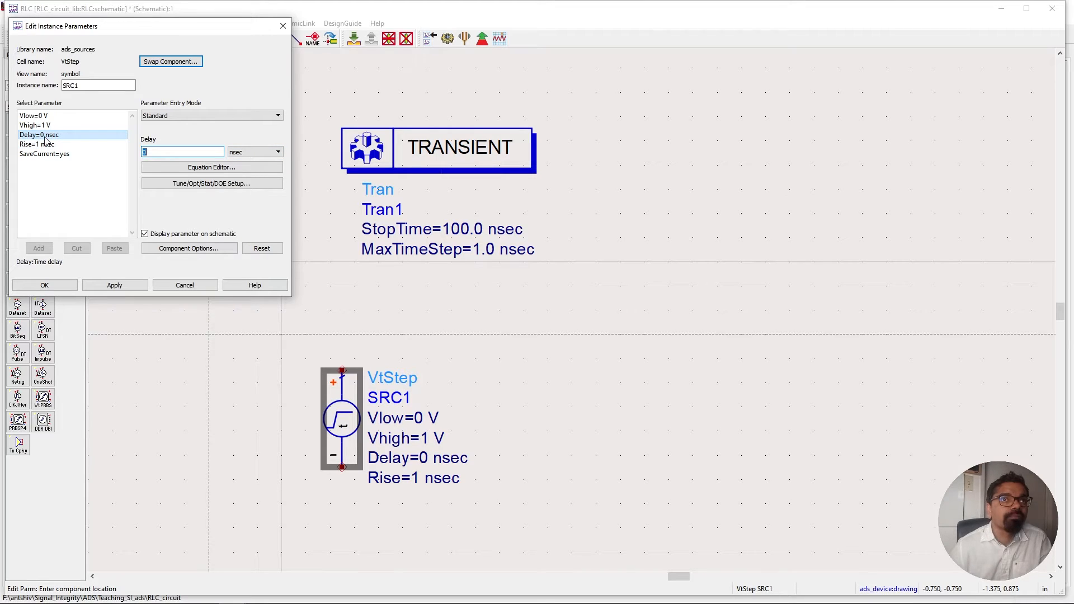
left_click(50, 127)
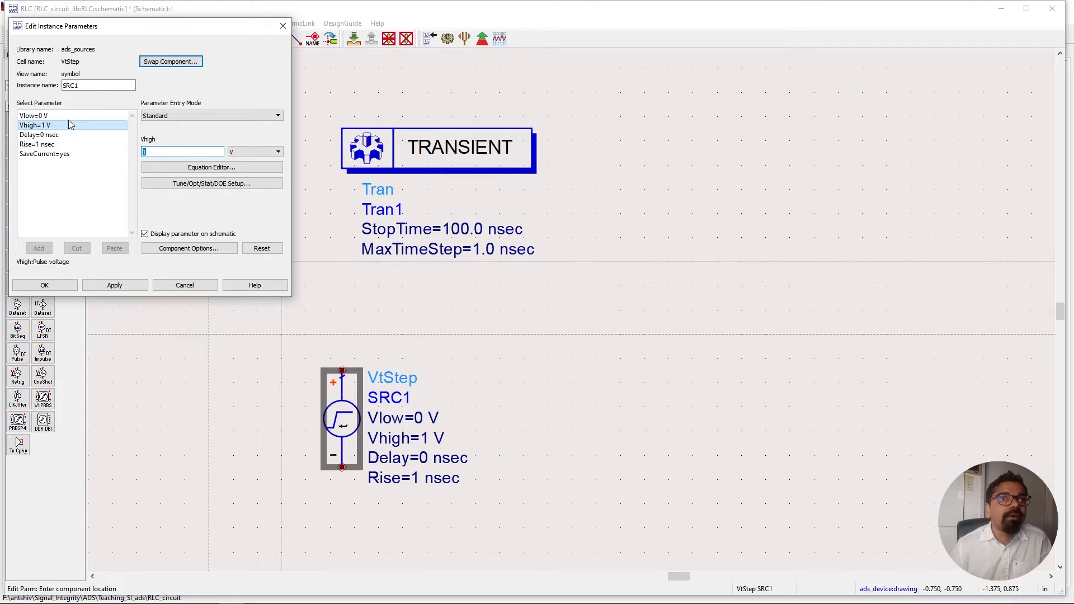
left_click(184, 113)
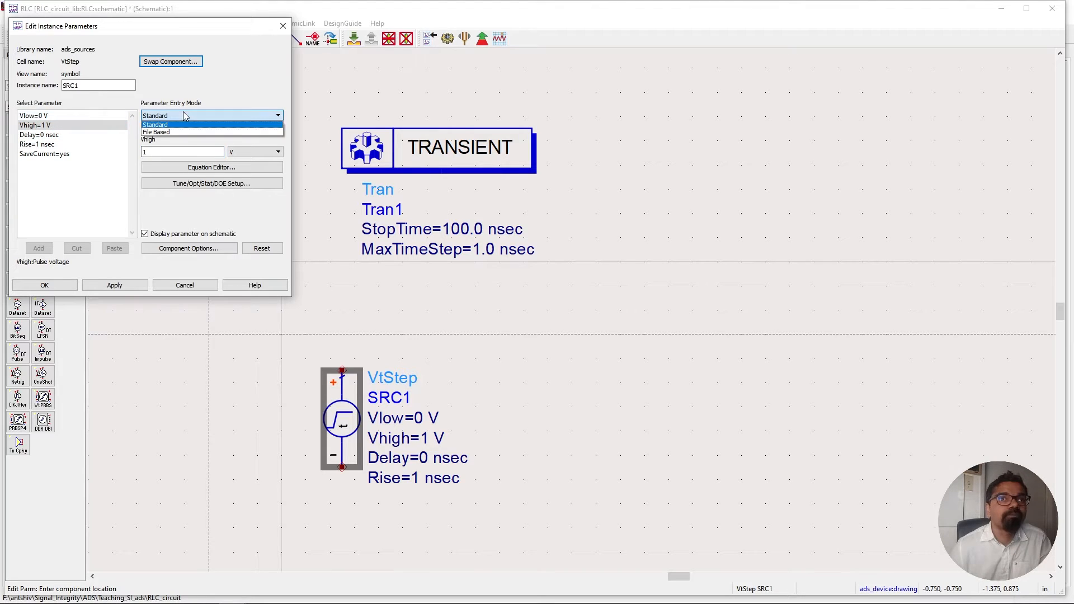
left_click(184, 113)
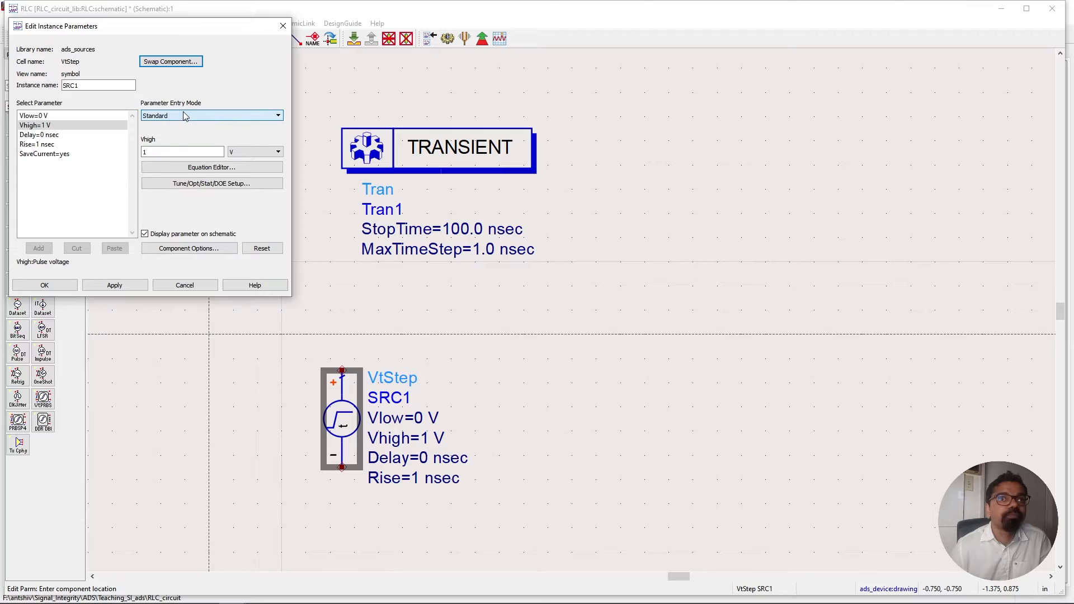
left_click(26, 125)
left_click(27, 116)
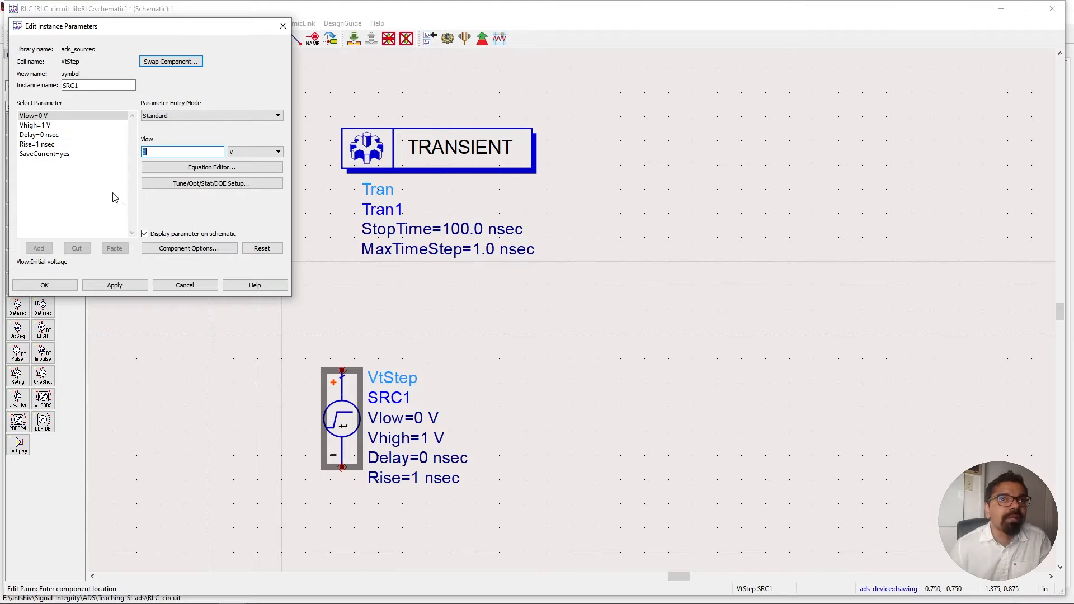
left_click(176, 287)
Select the VtStep source with an area selection and delete it.
left_click(307, 339)
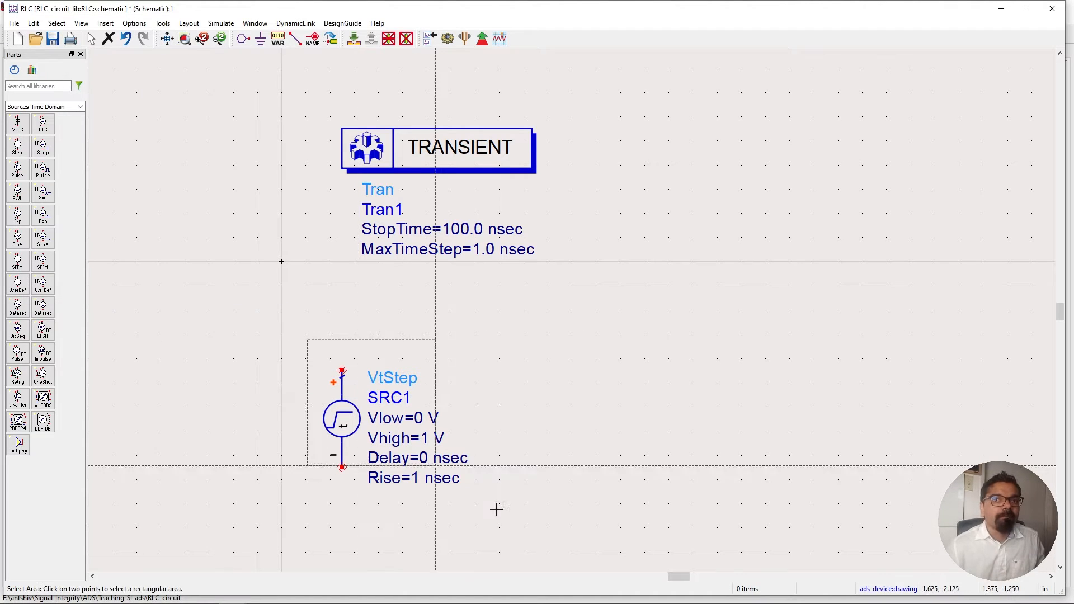
left_click(505, 521)
key("Delete")
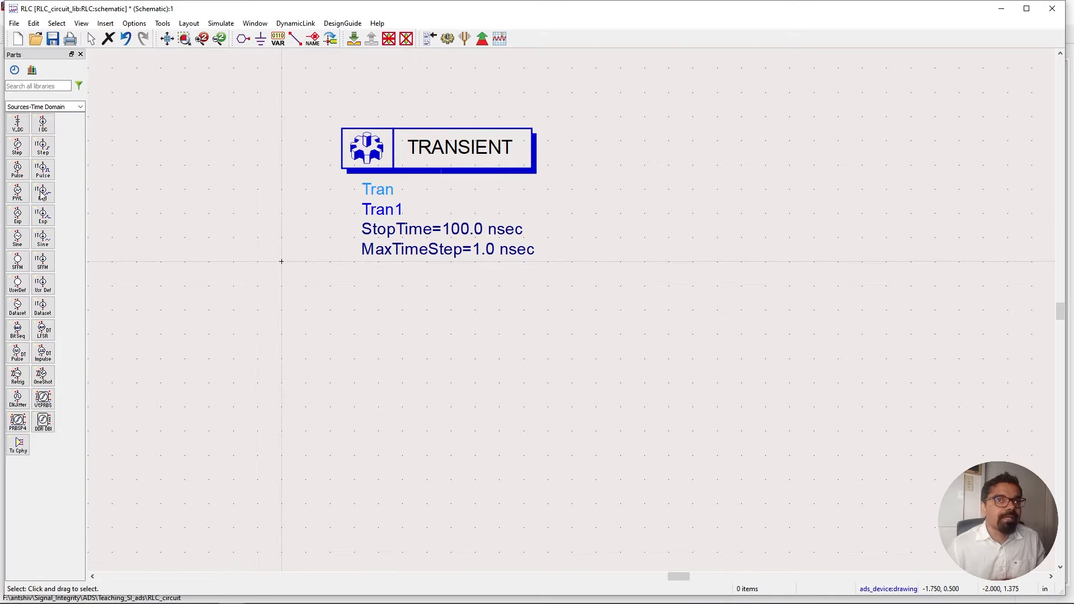
Place a VtPulse voltage source below the transient controller.
left_click(18, 169)
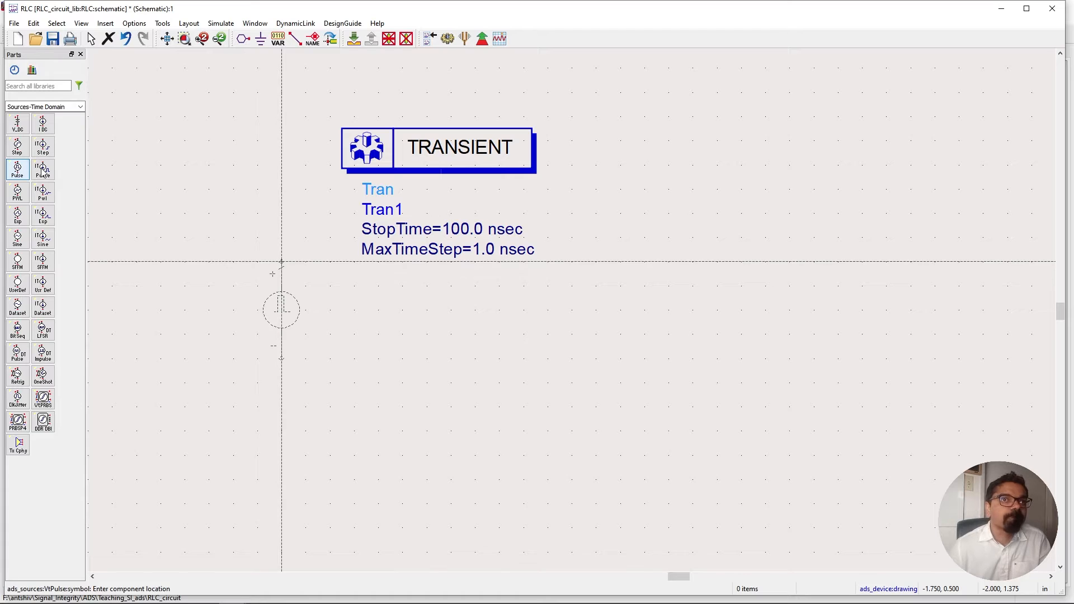
left_click(366, 371)
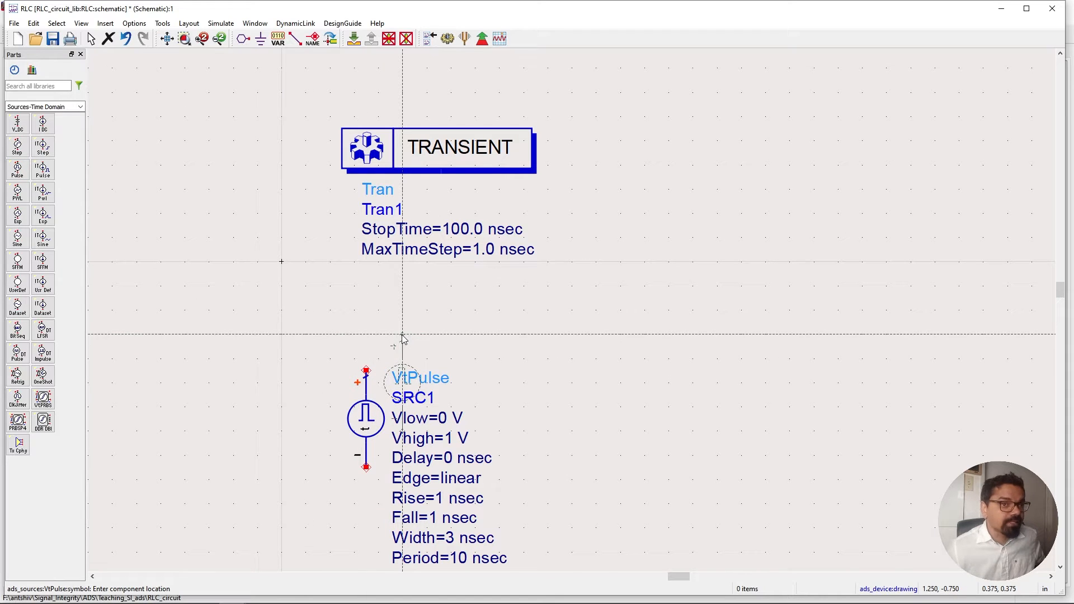
key("Escape")
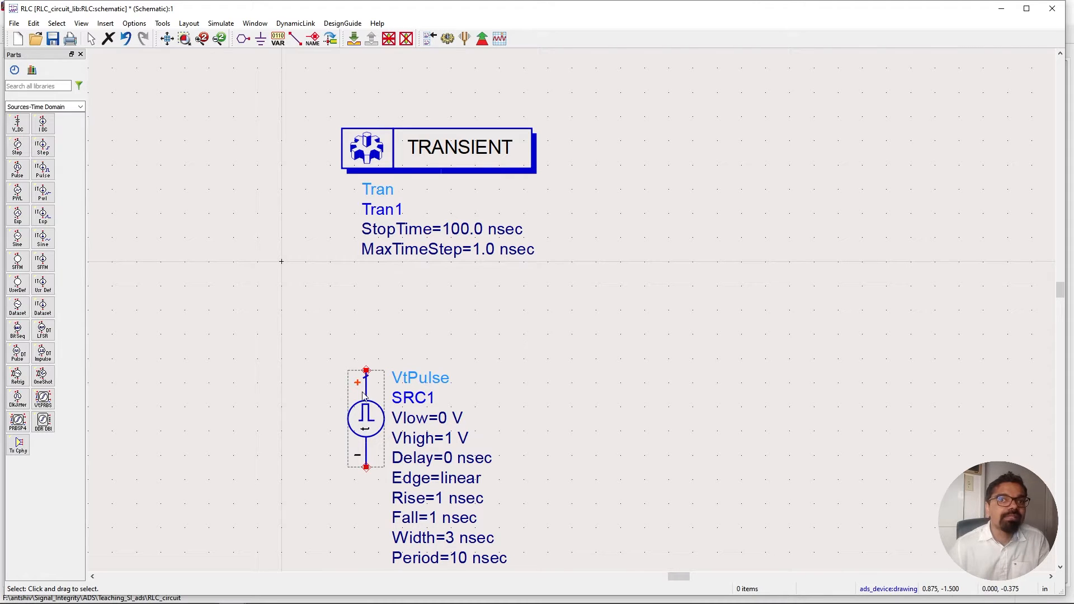
Set the VtPulse source's Edge parameter to erf and open the component's help page.
double_click(367, 419)
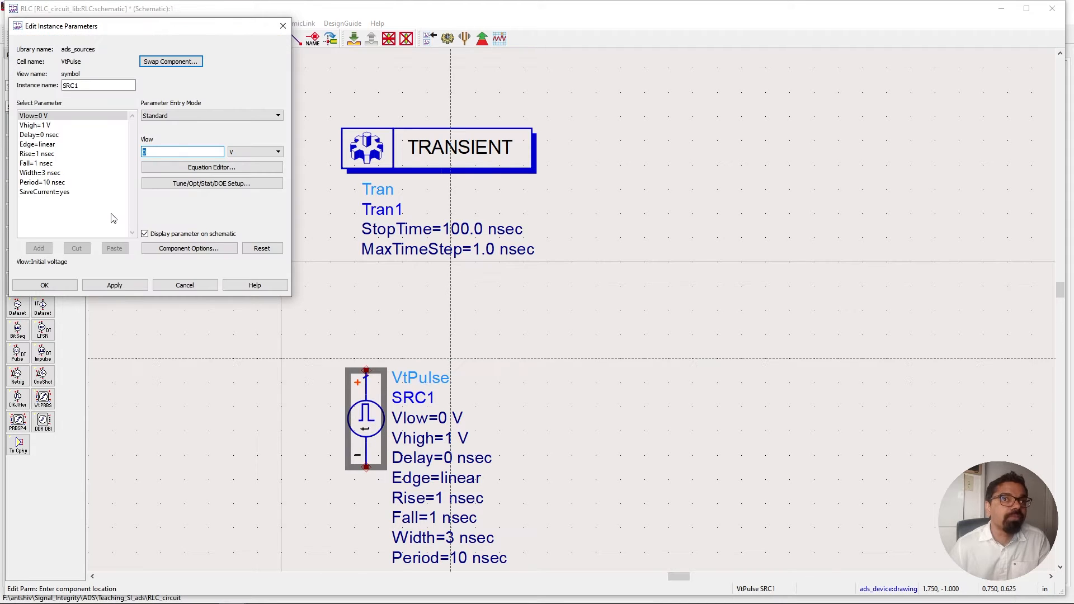
left_click(58, 145)
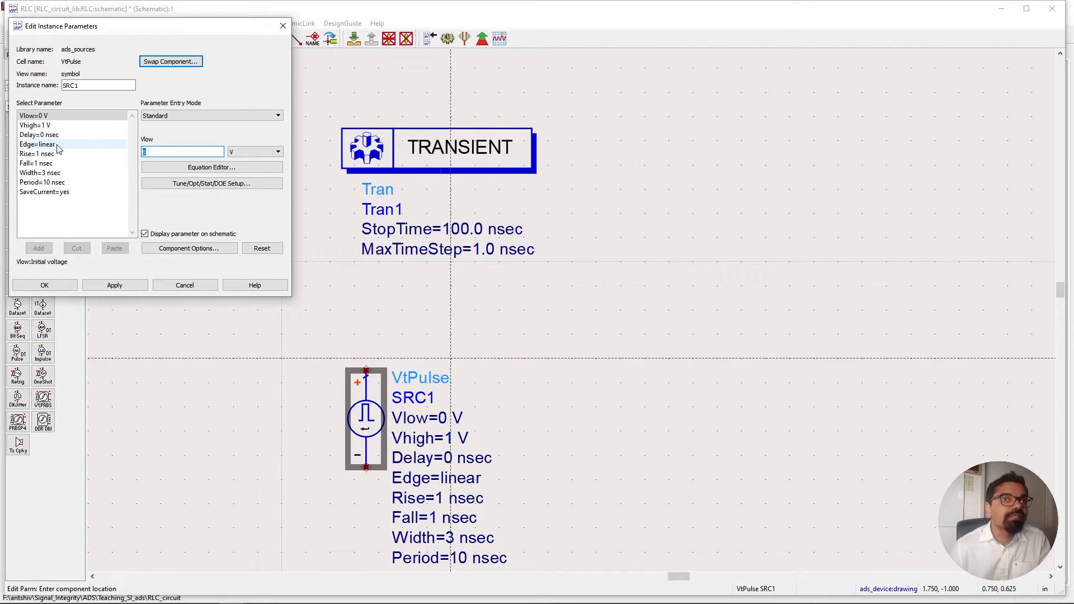
left_click(178, 118)
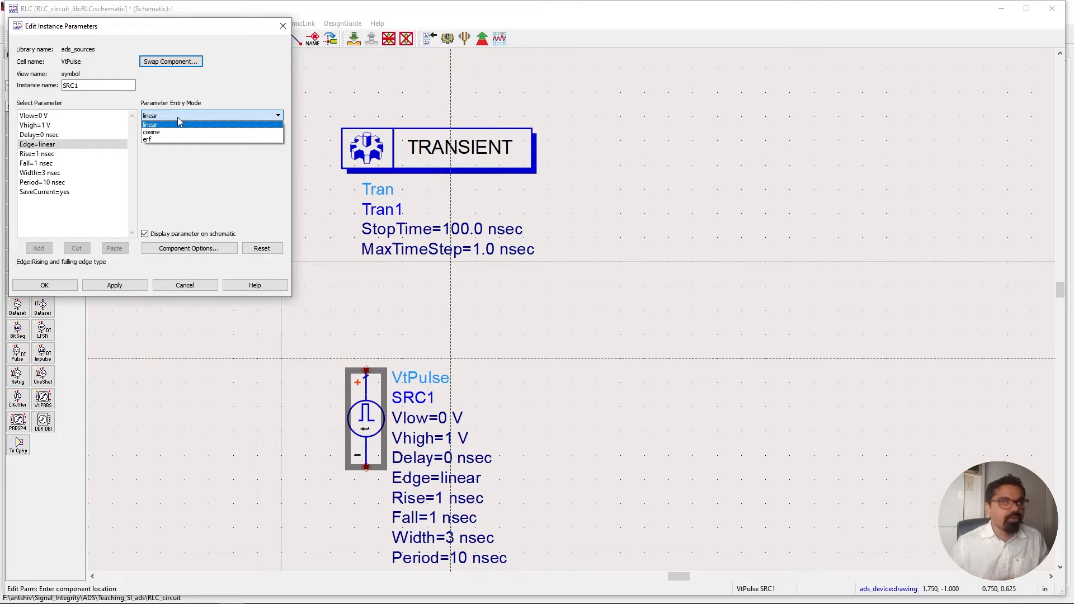
left_click(196, 139)
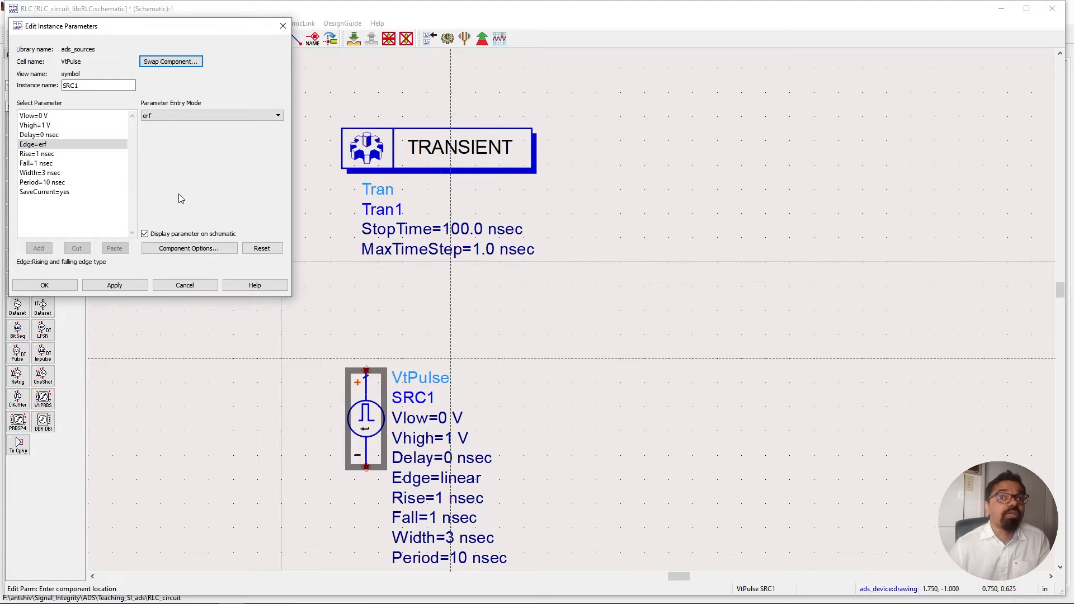
left_click(248, 290)
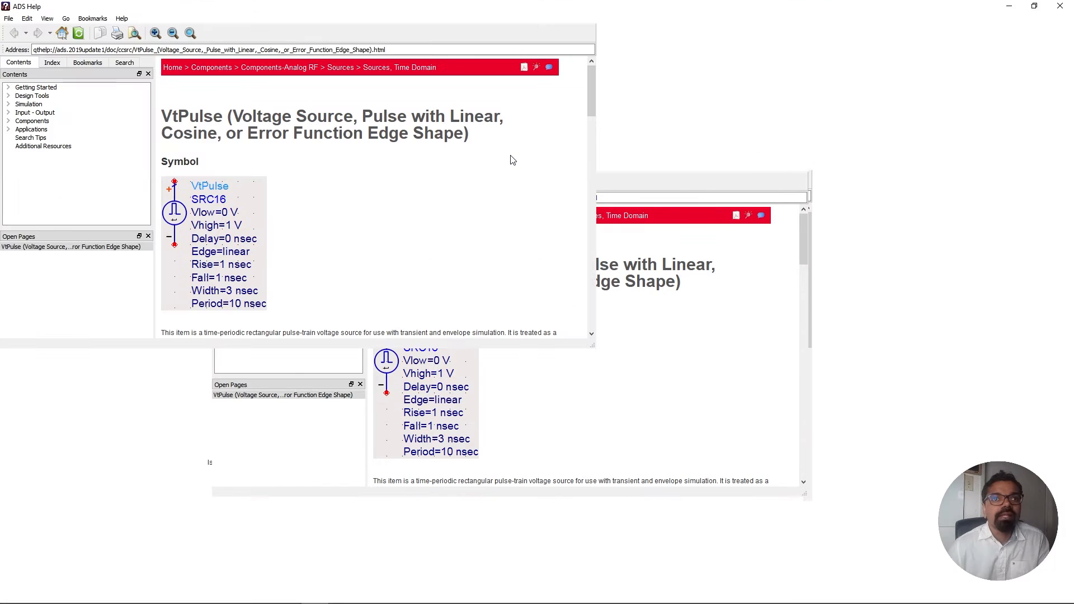
Read through the VtPulse help page's parameter table and edge-shape descriptions, then close the help window.
scroll(466, 281, "down", 1)
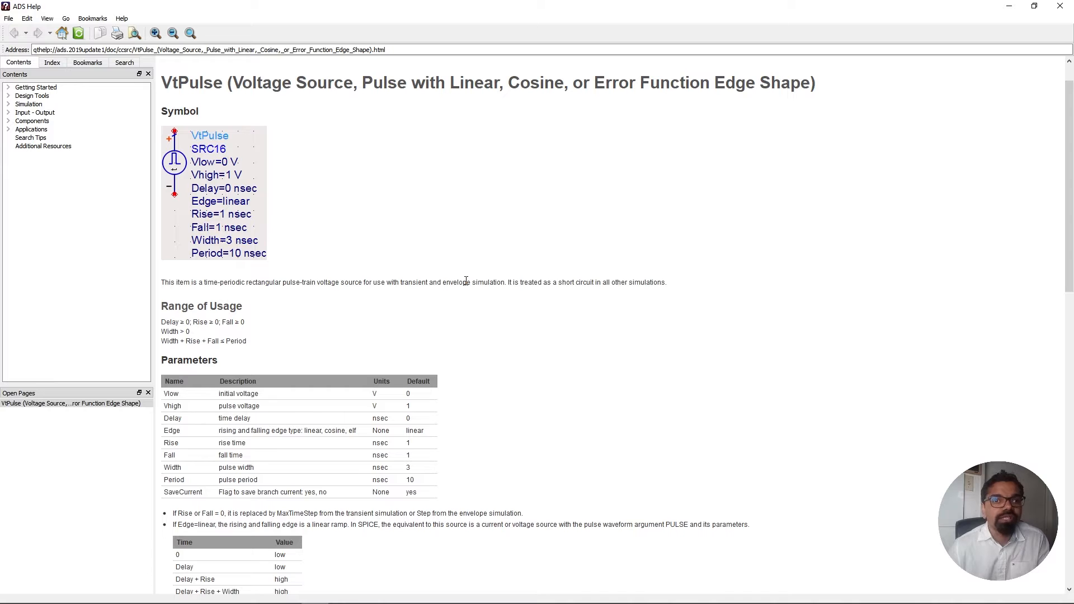
scroll(465, 281, "down", 7)
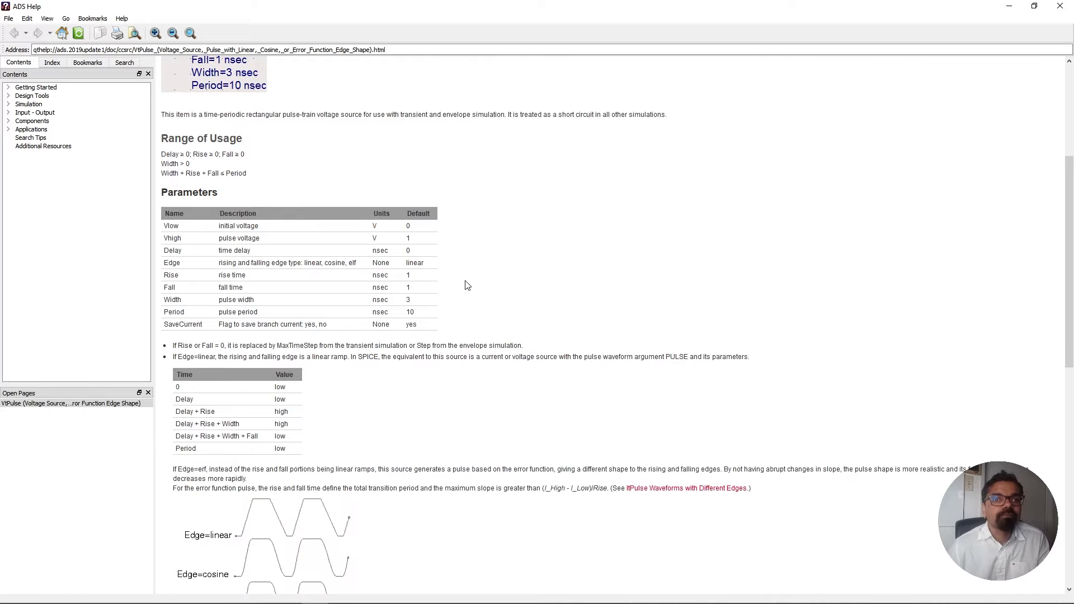
scroll(466, 281, "down", 1)
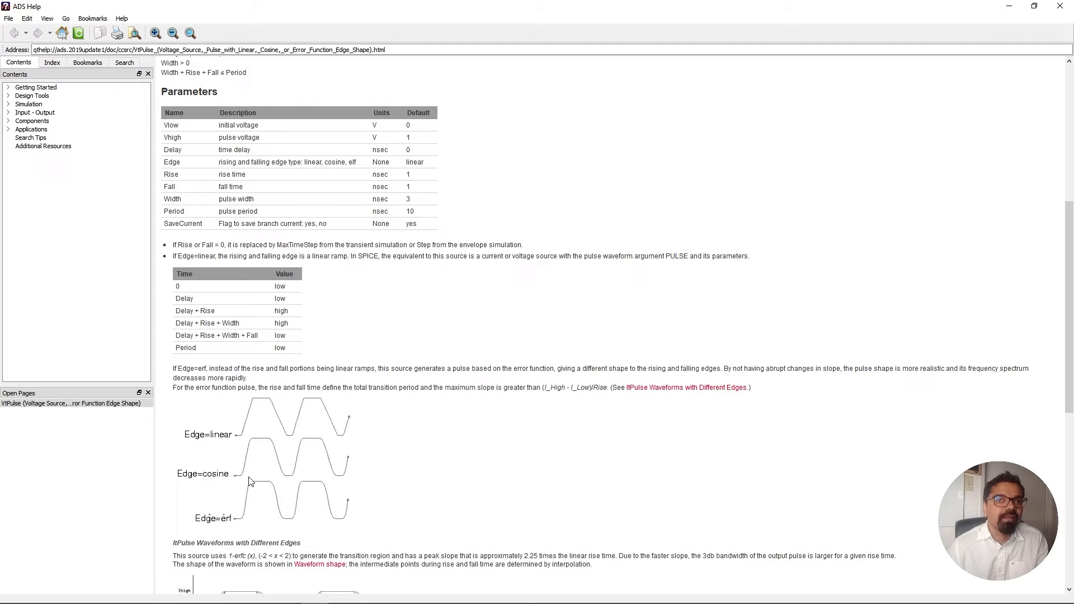
scroll(469, 430, "down", 2)
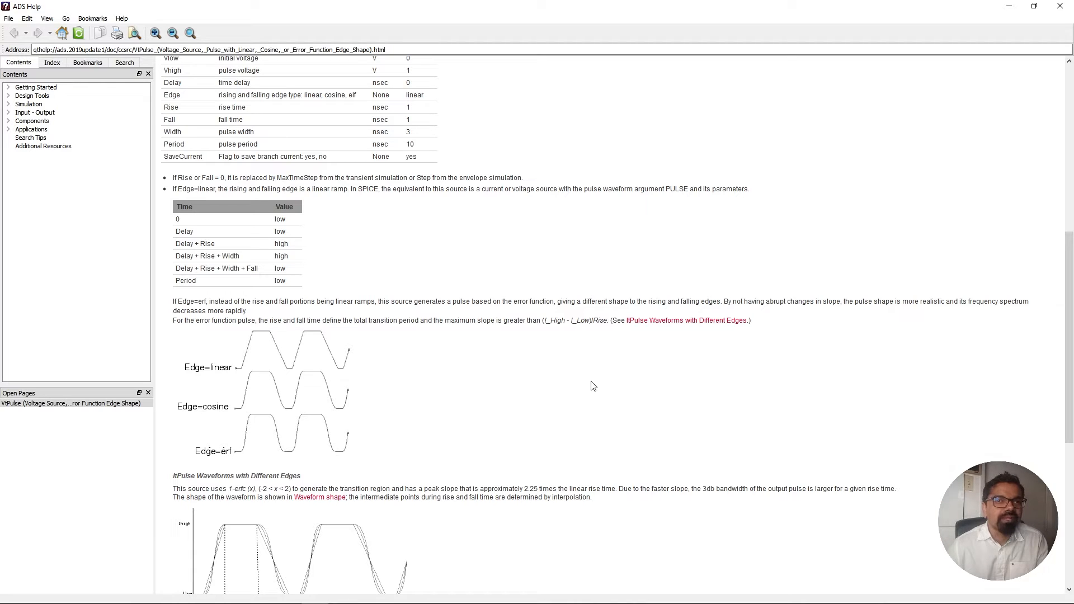
scroll(541, 443, "down", 1)
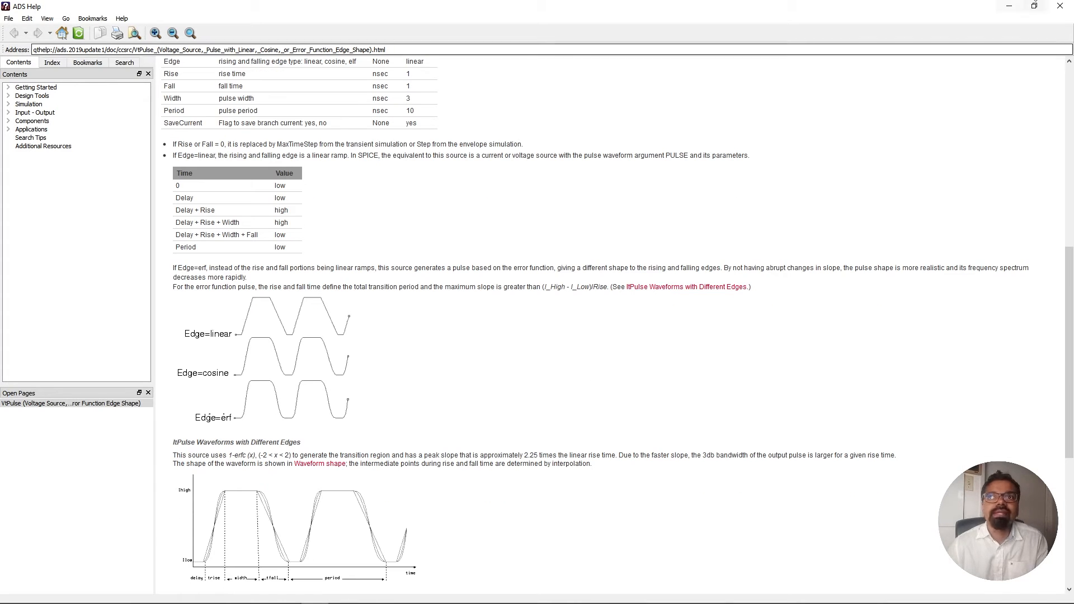
left_click(1051, 13)
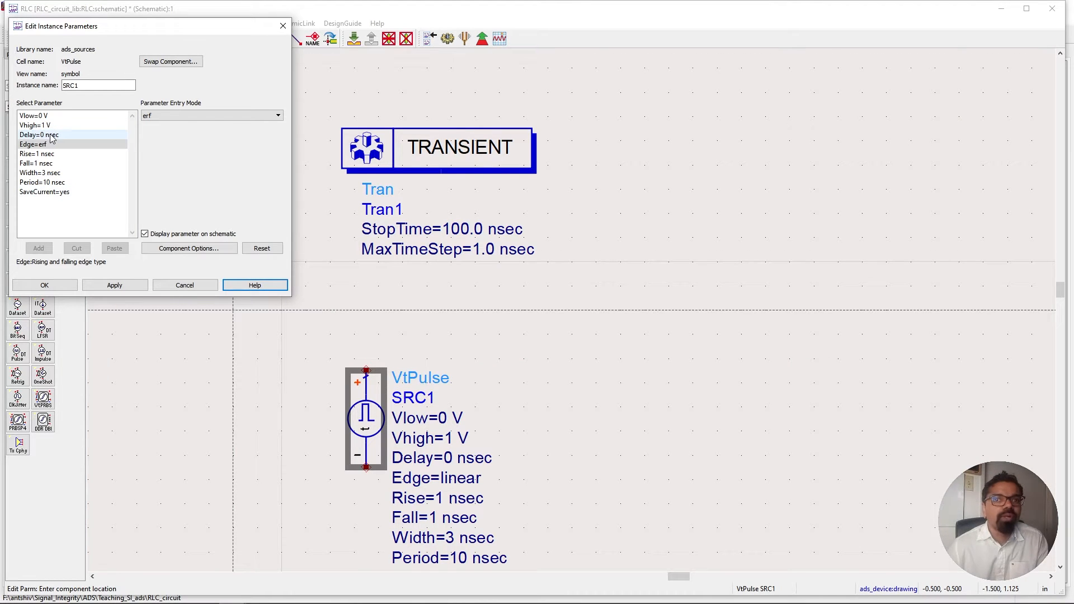
Set the VtPulse source's pulse Width to 100 nsec and its Period to 1000 nsec.
left_click(49, 175)
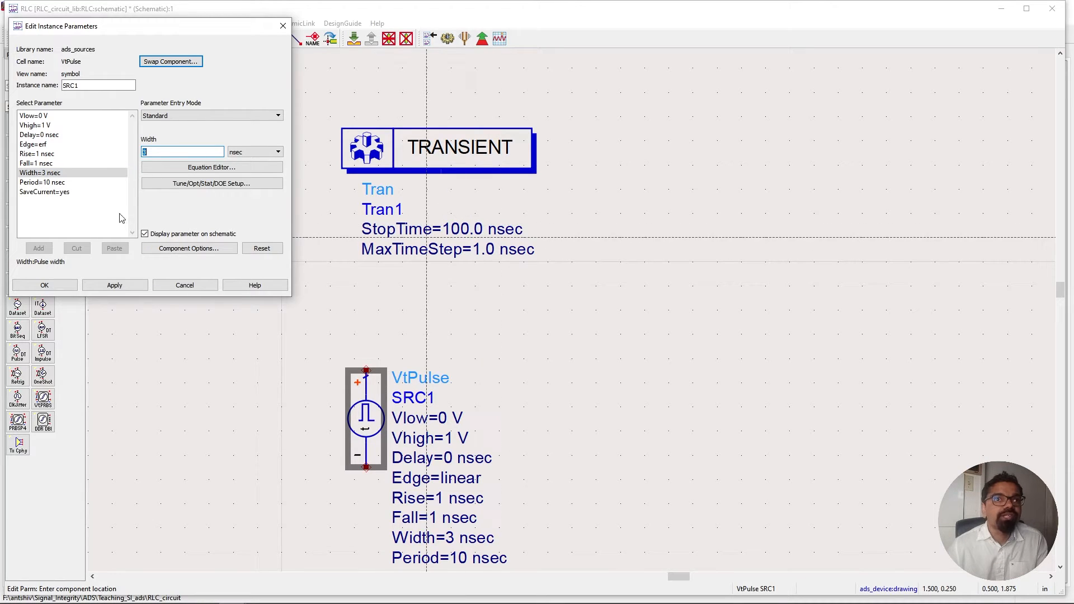
left_click(55, 174)
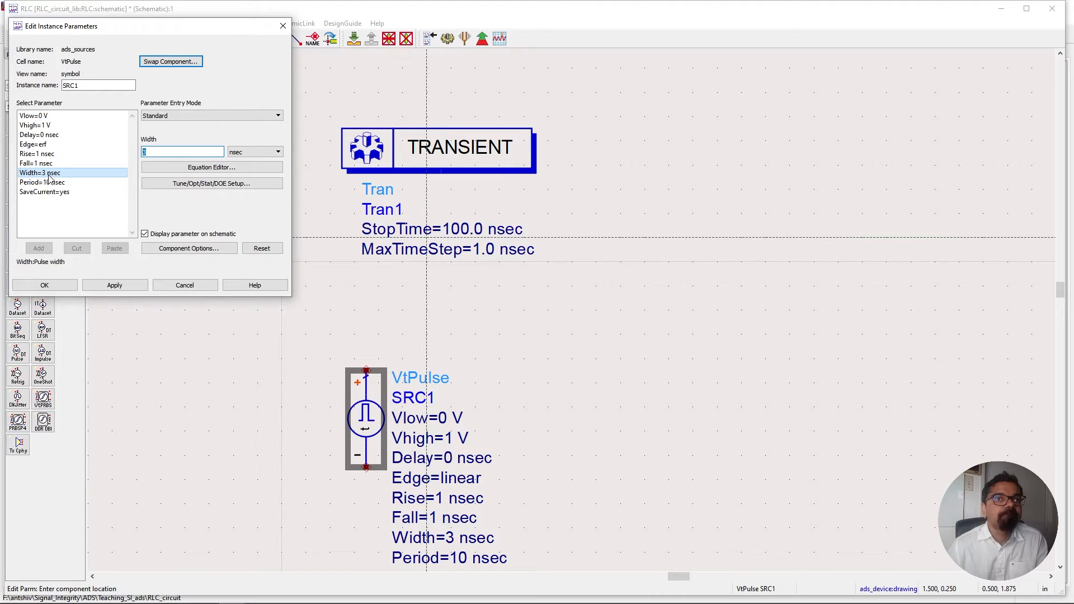
left_click(49, 175)
left_click(158, 151)
left_click_drag(158, 151, 118, 147)
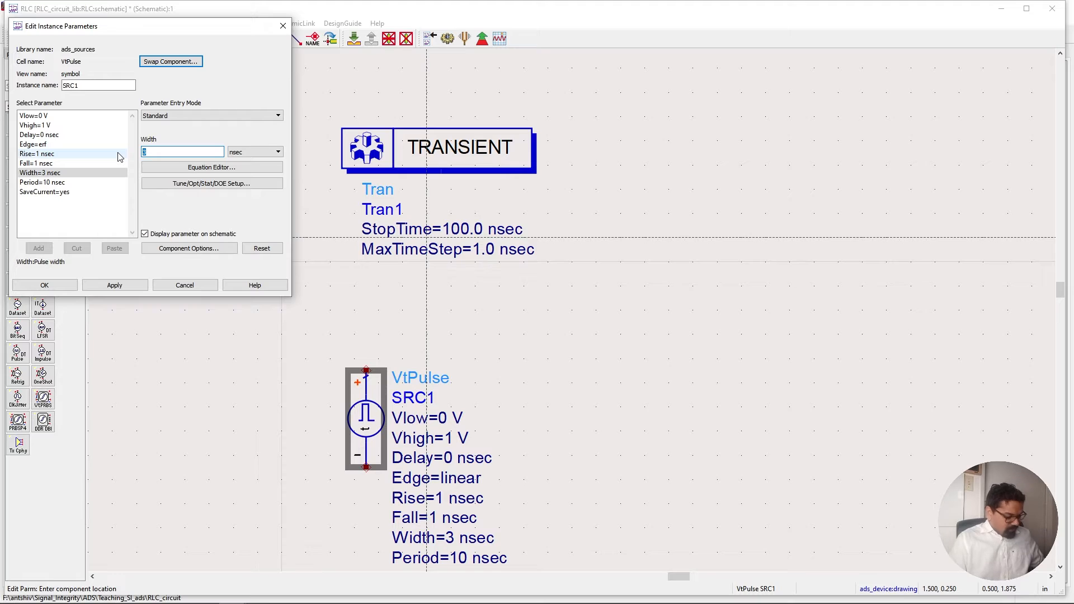
type("100")
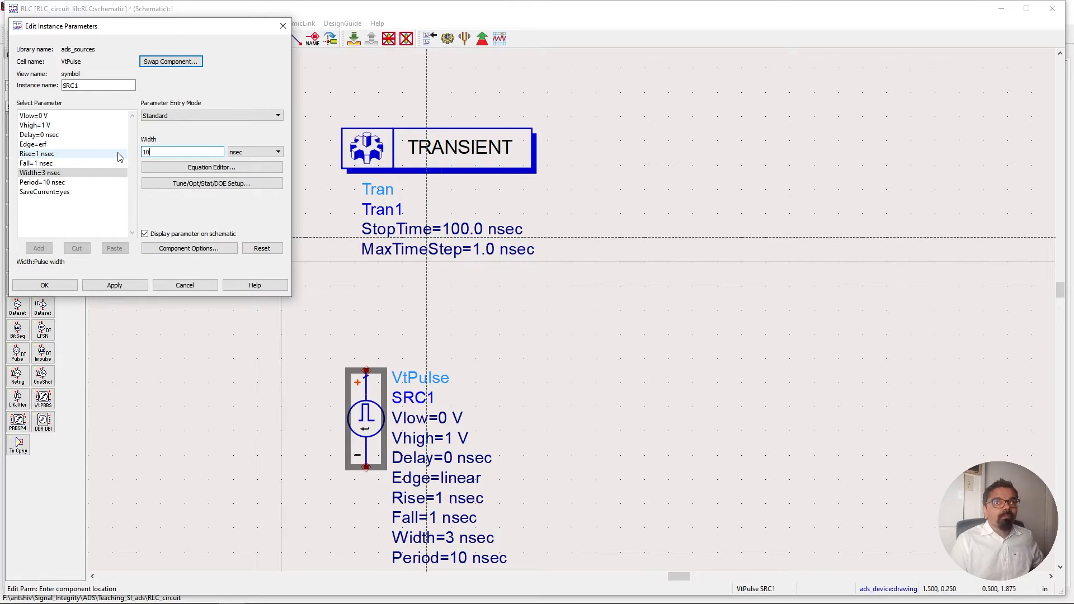
left_click(45, 182)
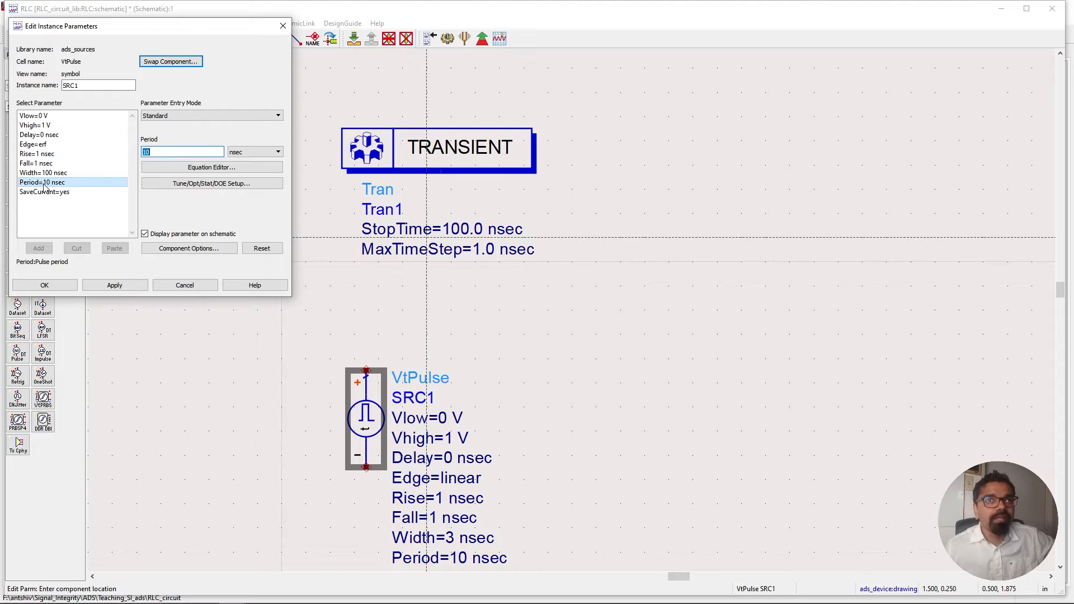
left_click(160, 152)
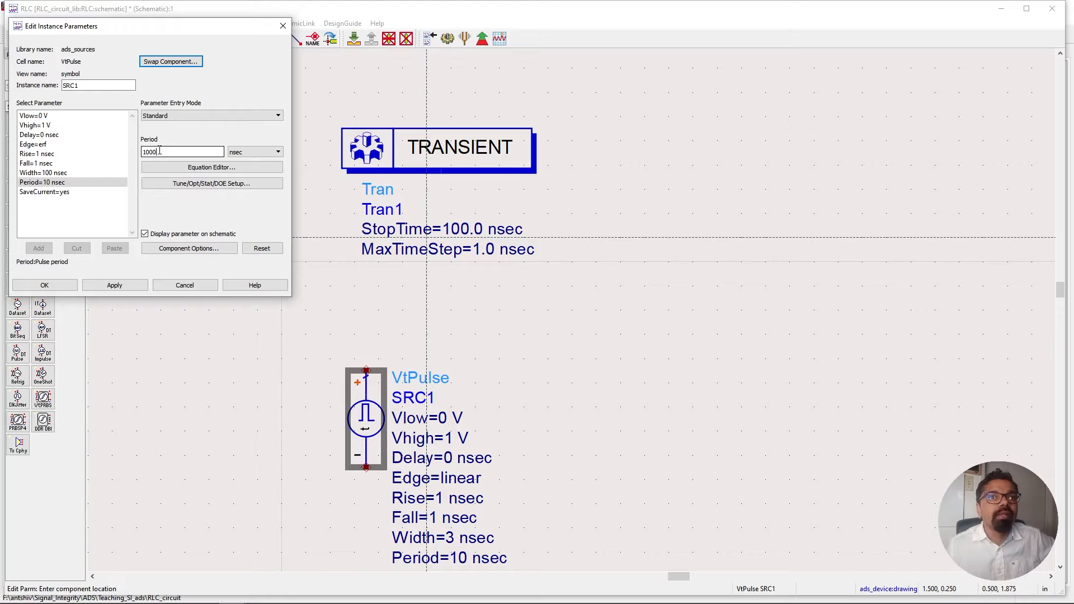
left_click(116, 216)
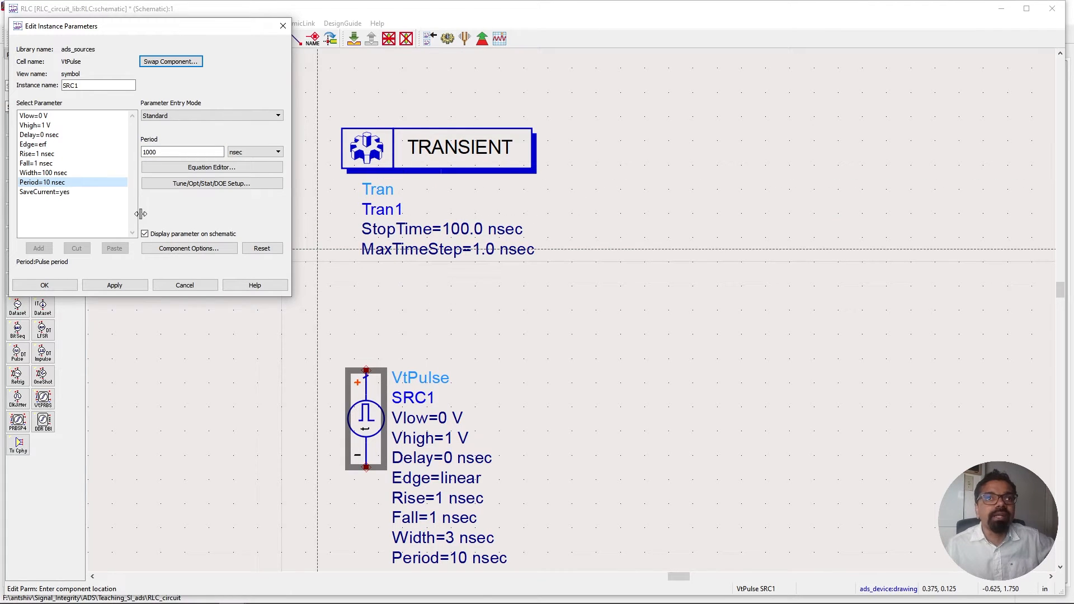
Set the source's Rise parameter to the variable RT_nsec and close the parameter dialog with OK.
left_click(65, 154)
left_click(150, 153)
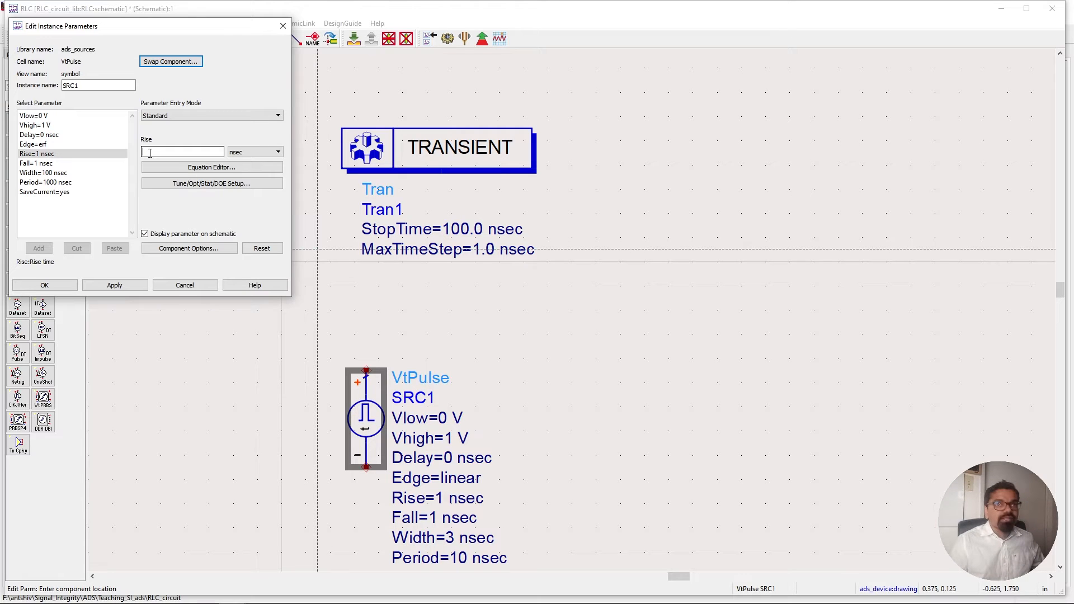
type("RT_nsec")
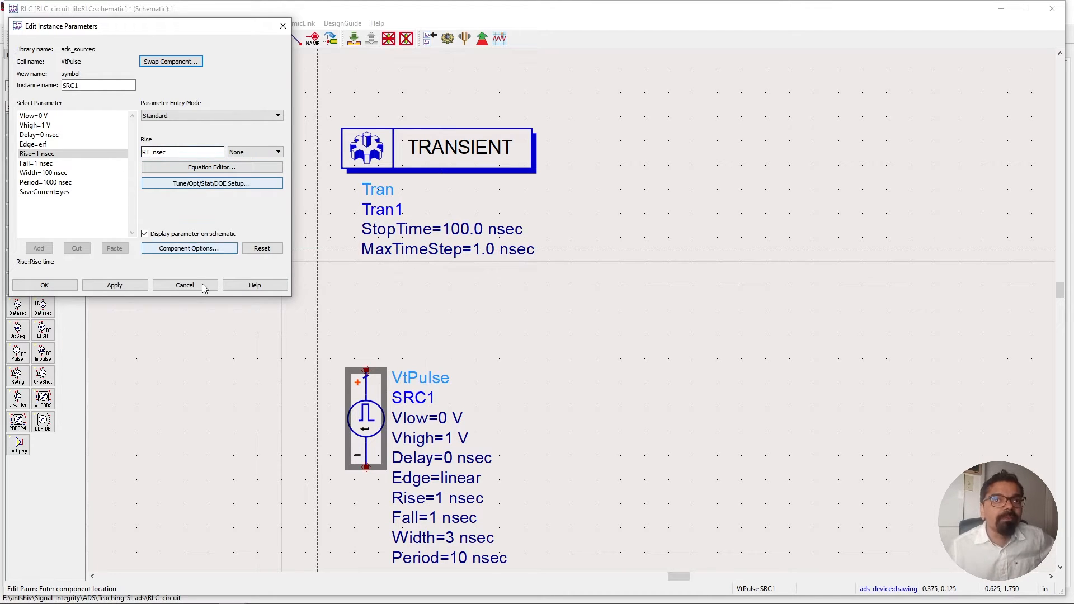
left_click(55, 288)
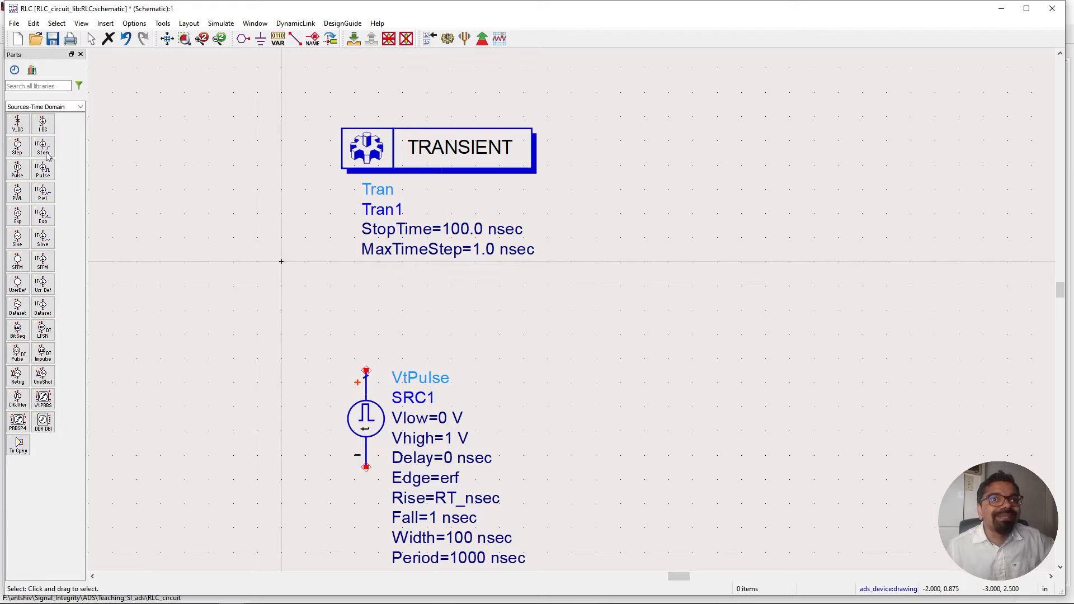
Switch to the Lumped-Components palette and place a resistor to the right of the VtPulse source.
left_click(82, 109)
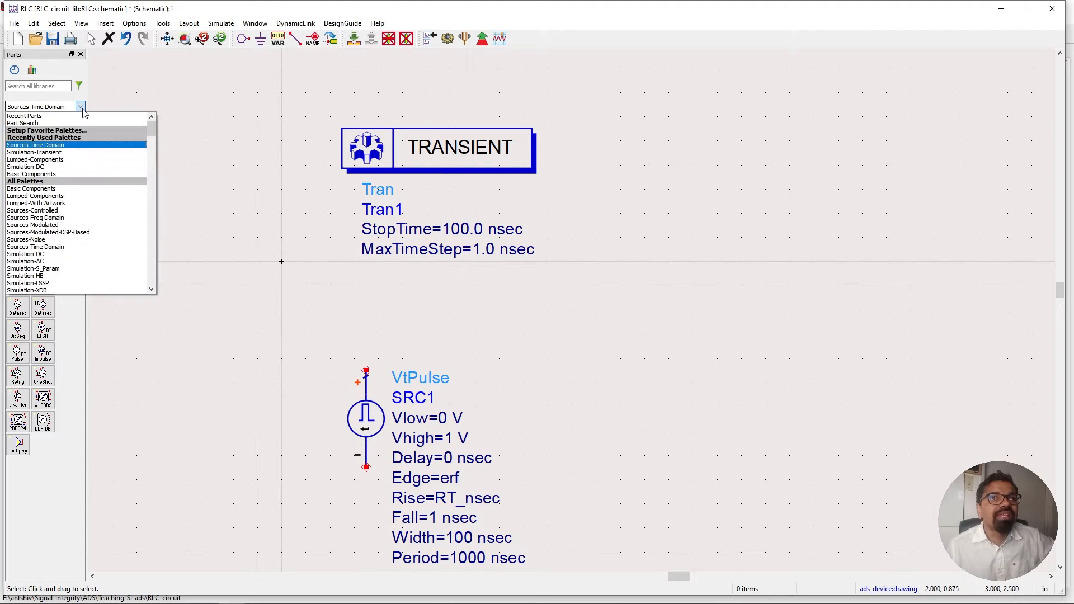
left_click(61, 160)
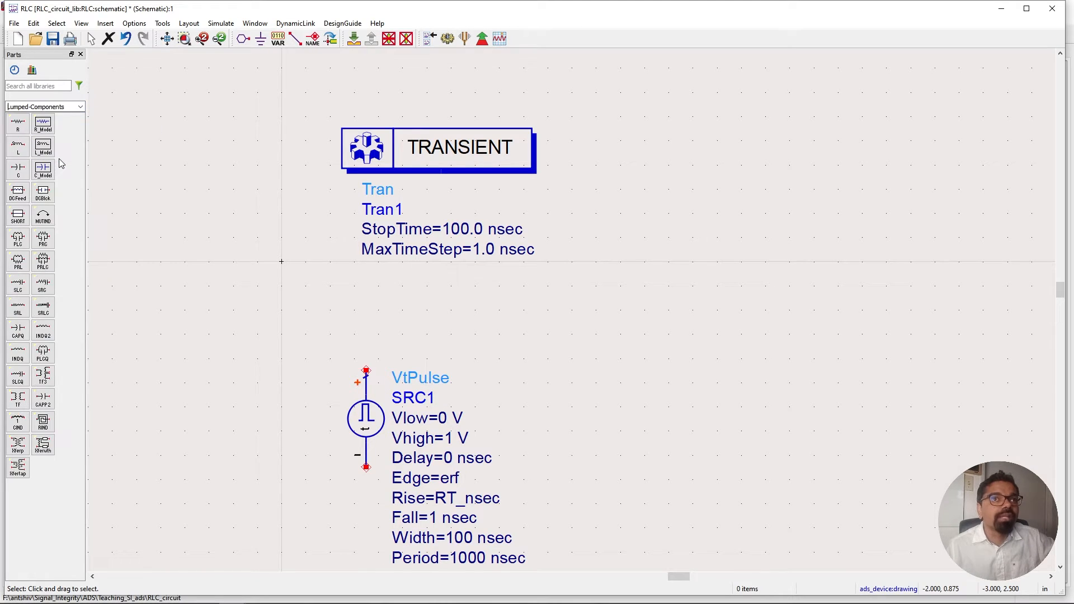
left_click(17, 123)
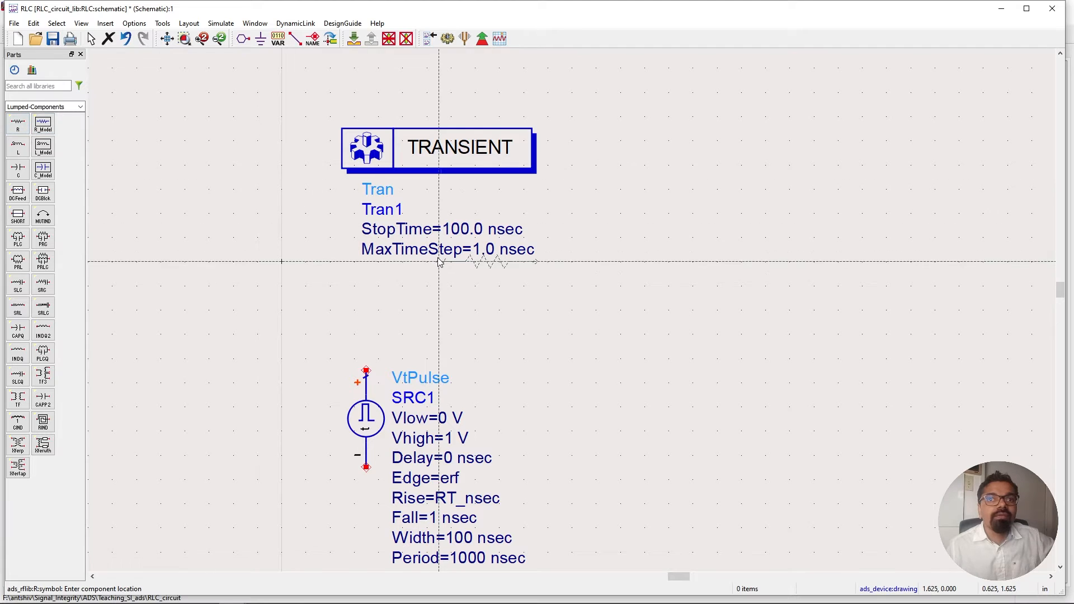
left_click(538, 376)
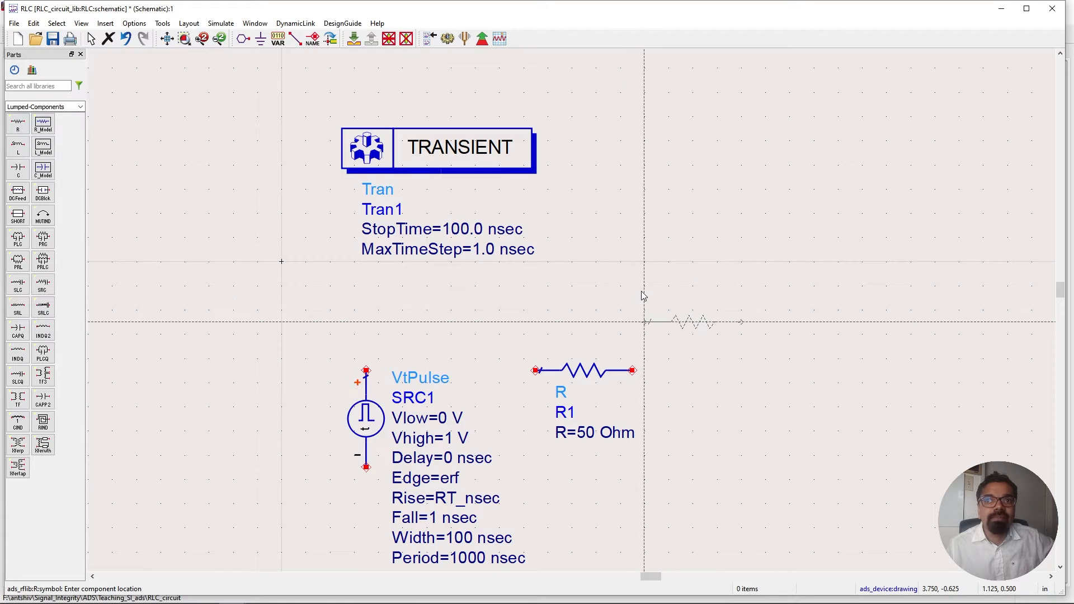
right_click(640, 330)
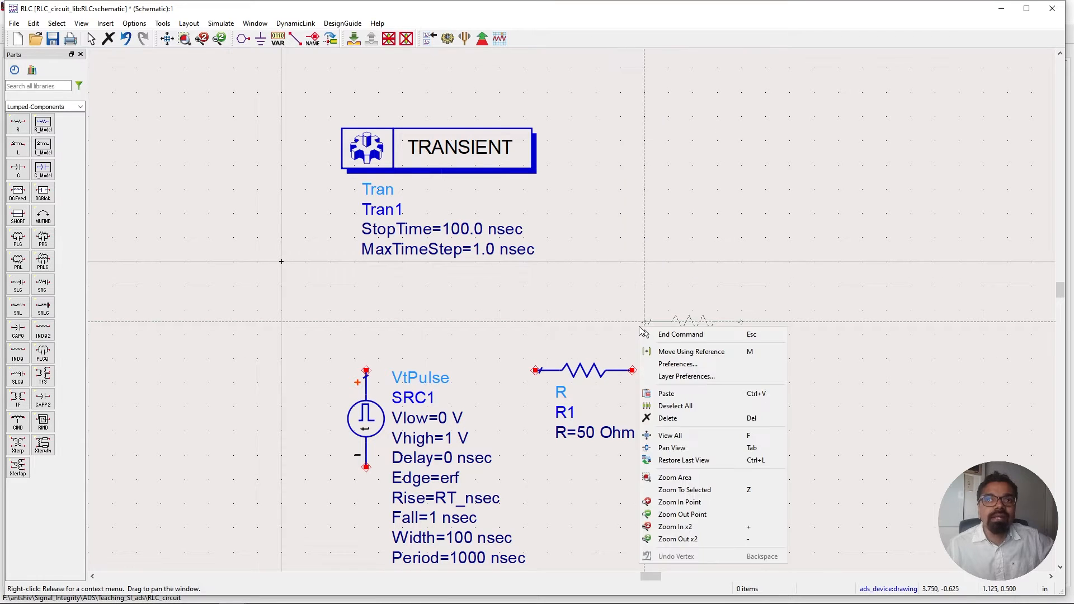
left_click(669, 334)
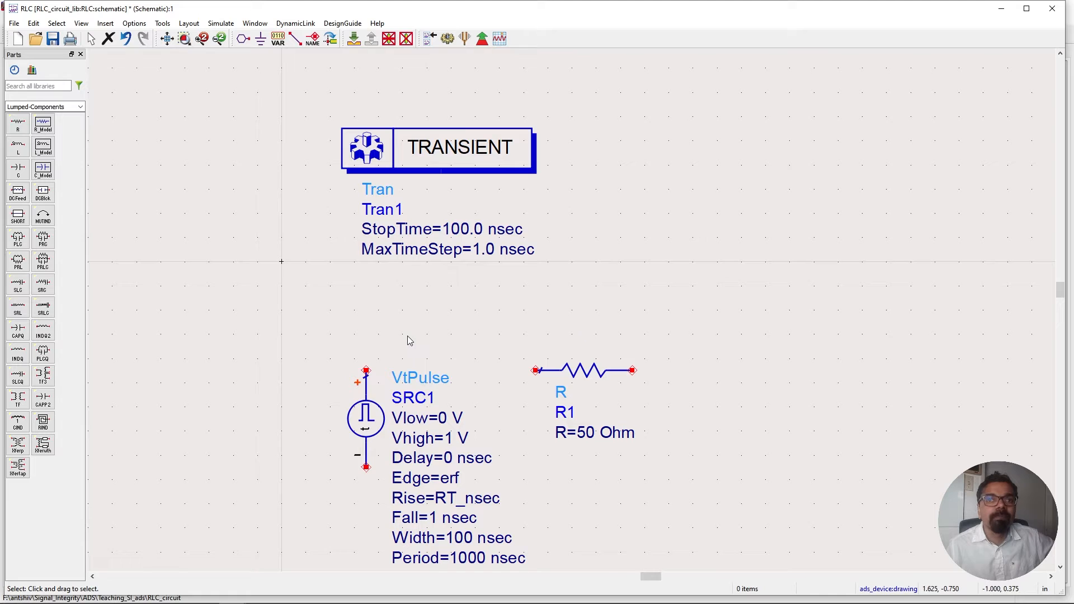
Place a capacitor to the right of the resistor.
left_click(19, 170)
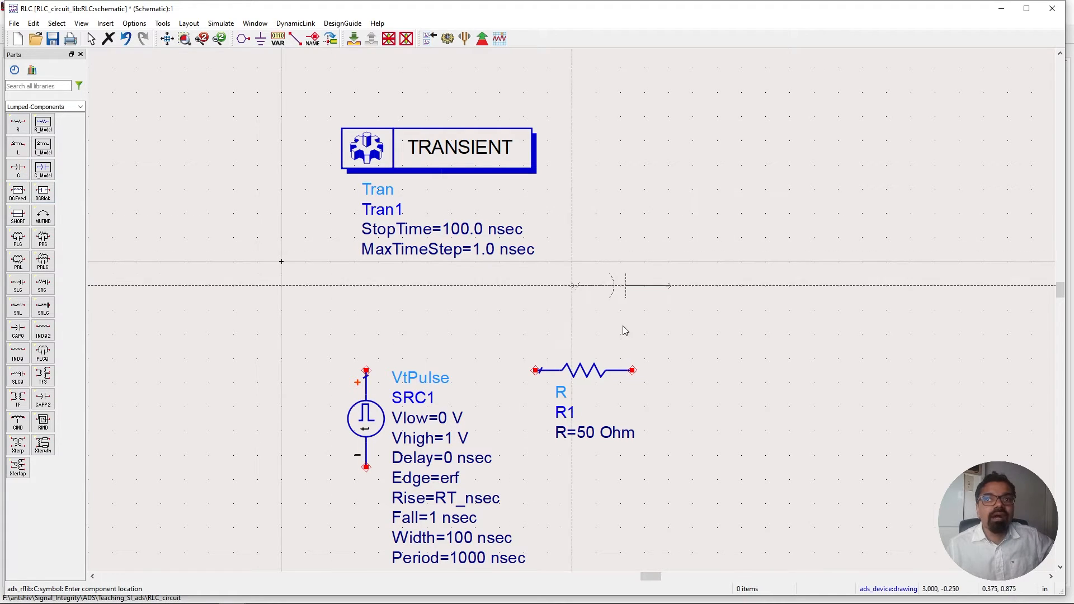
left_click(728, 370)
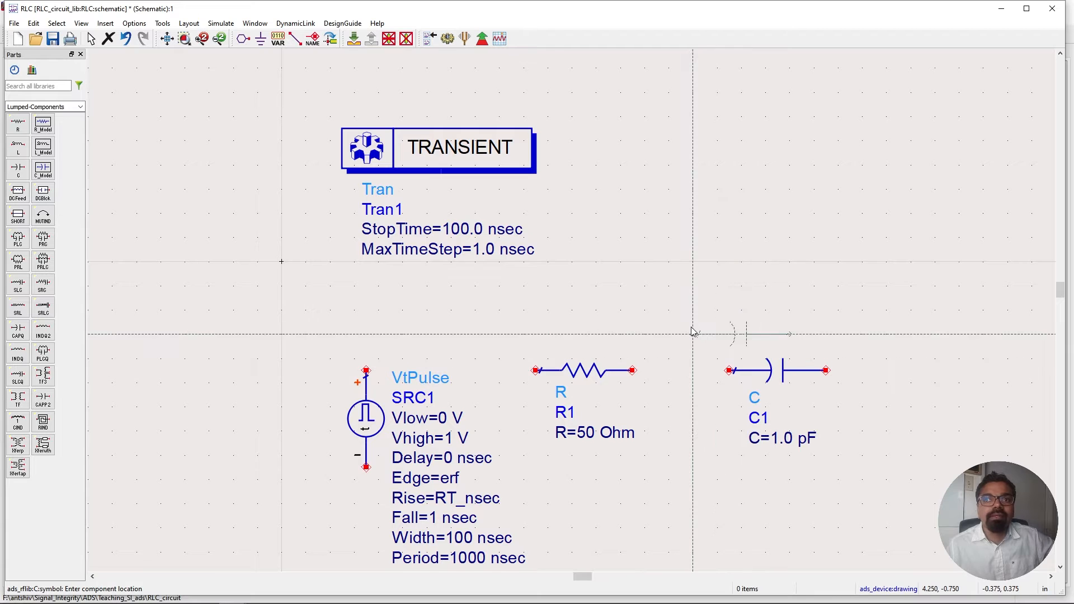
right_click(682, 308)
left_click(722, 313)
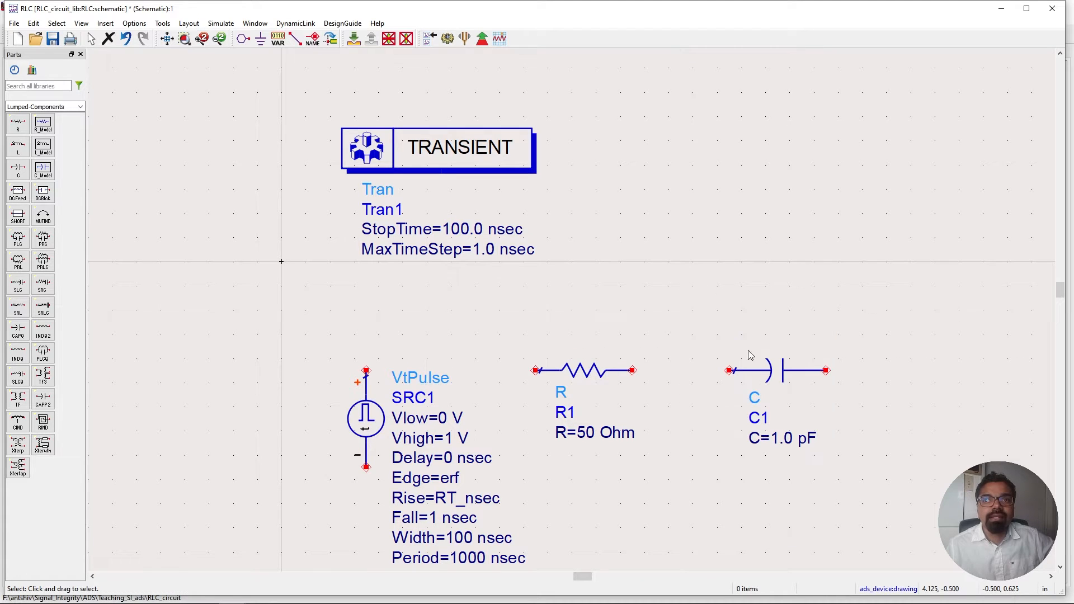
Rotate the capacitor so it stands vertically.
left_click(761, 376)
right_click(762, 376)
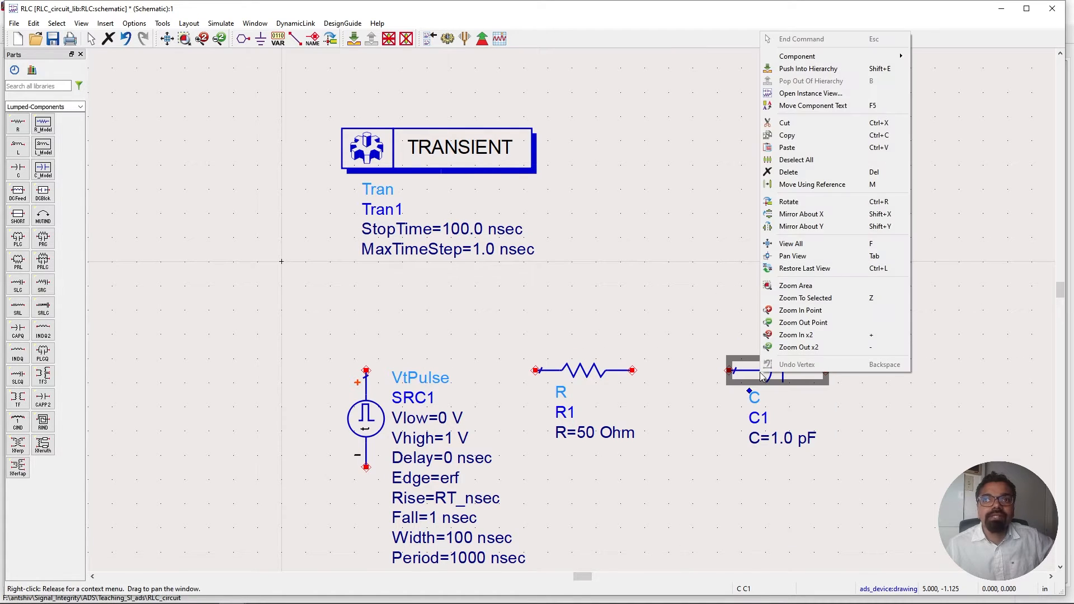
left_click(801, 202)
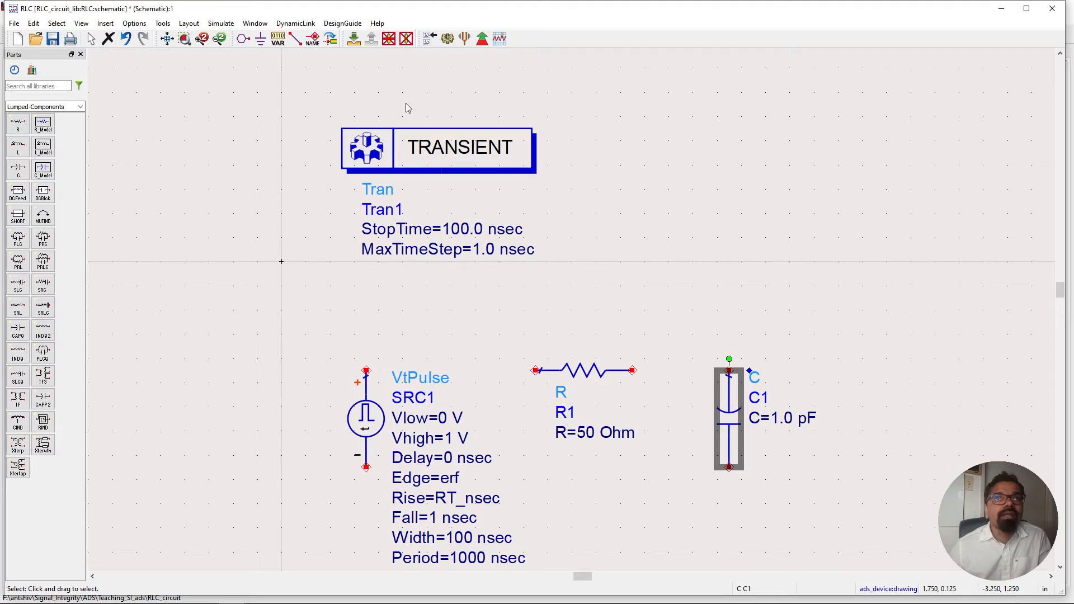
Wire the source's positive terminal to the resistor and the resistor to the capacitor's top terminal.
left_click(295, 39)
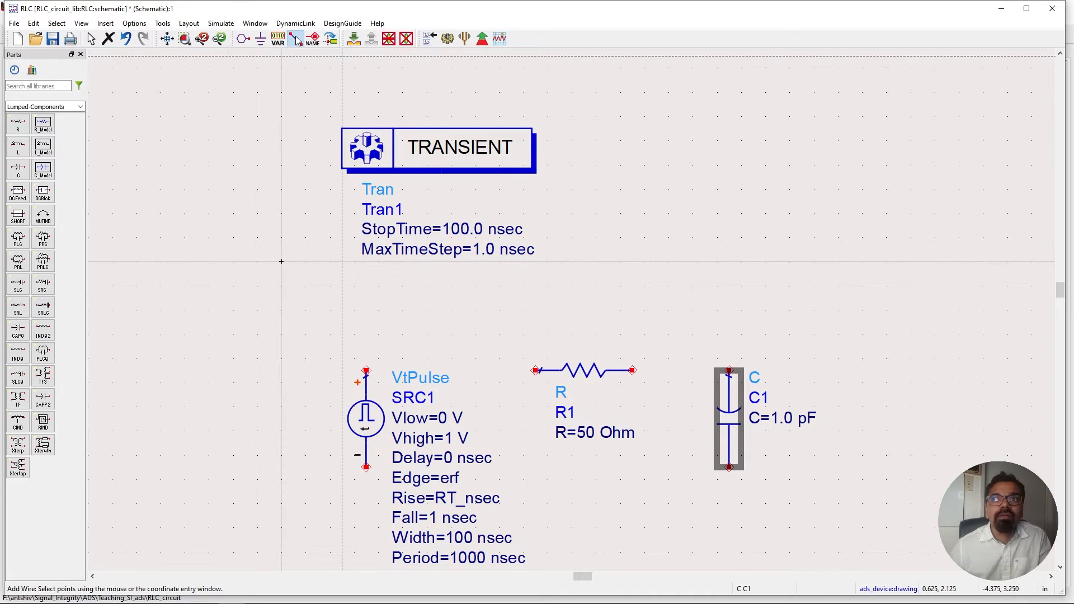
left_click(367, 370)
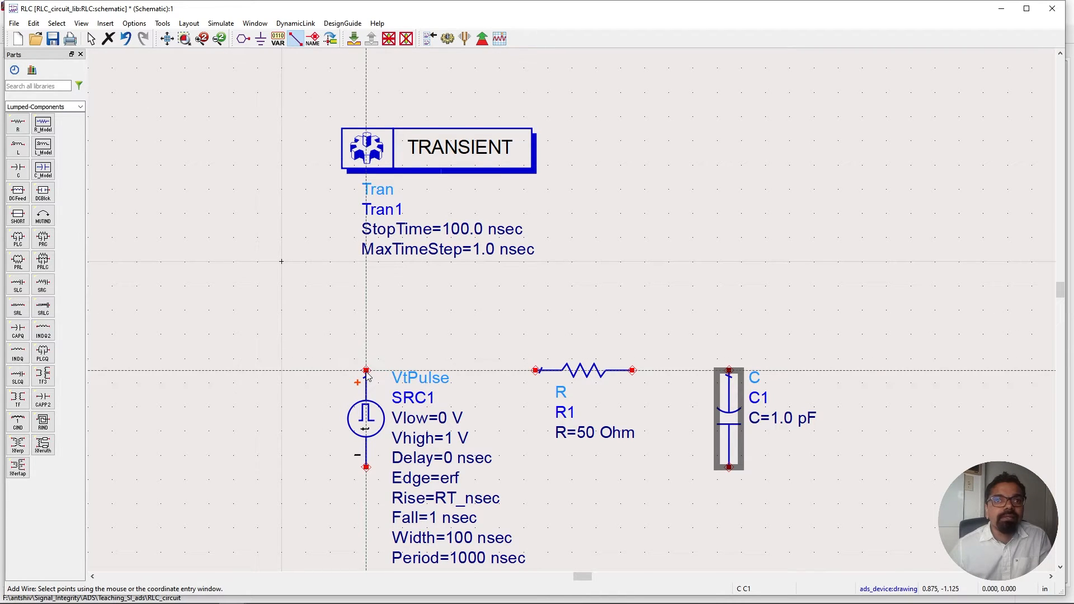
left_click(536, 371)
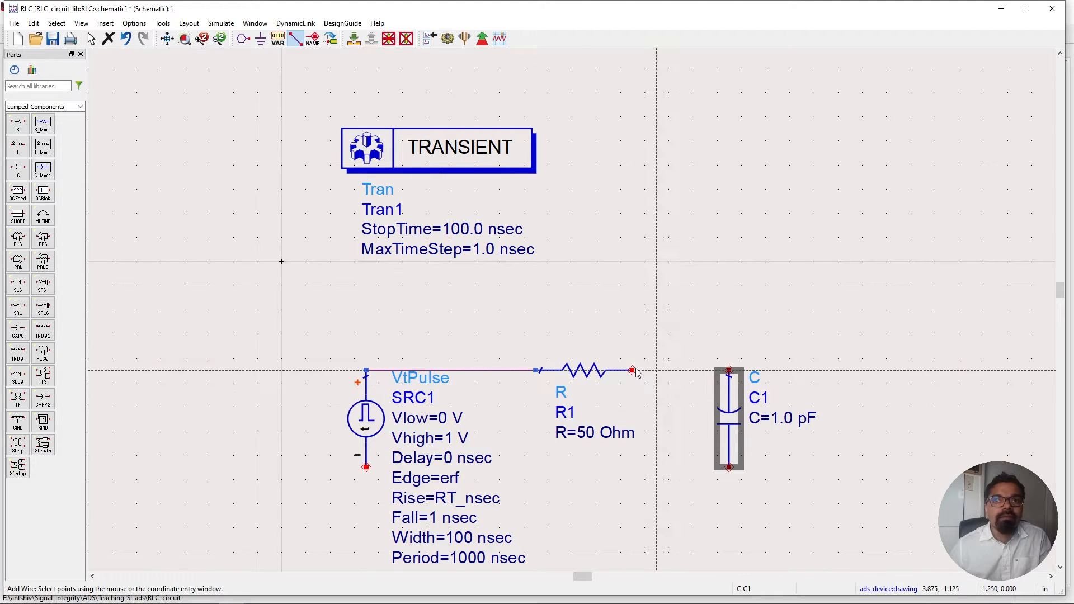
left_click(632, 371)
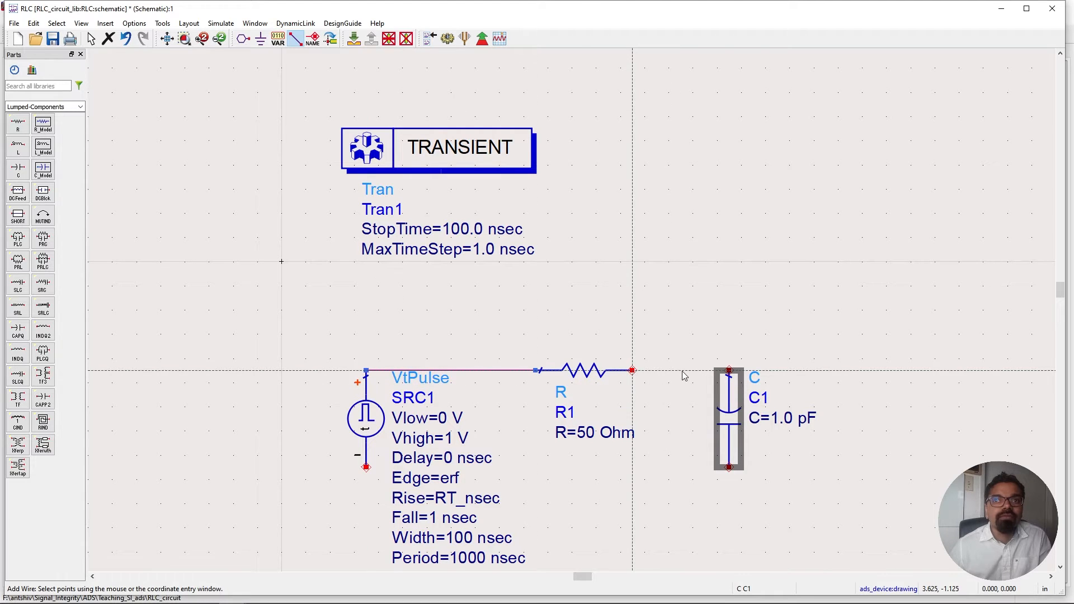
left_click(729, 371)
right_click(617, 278)
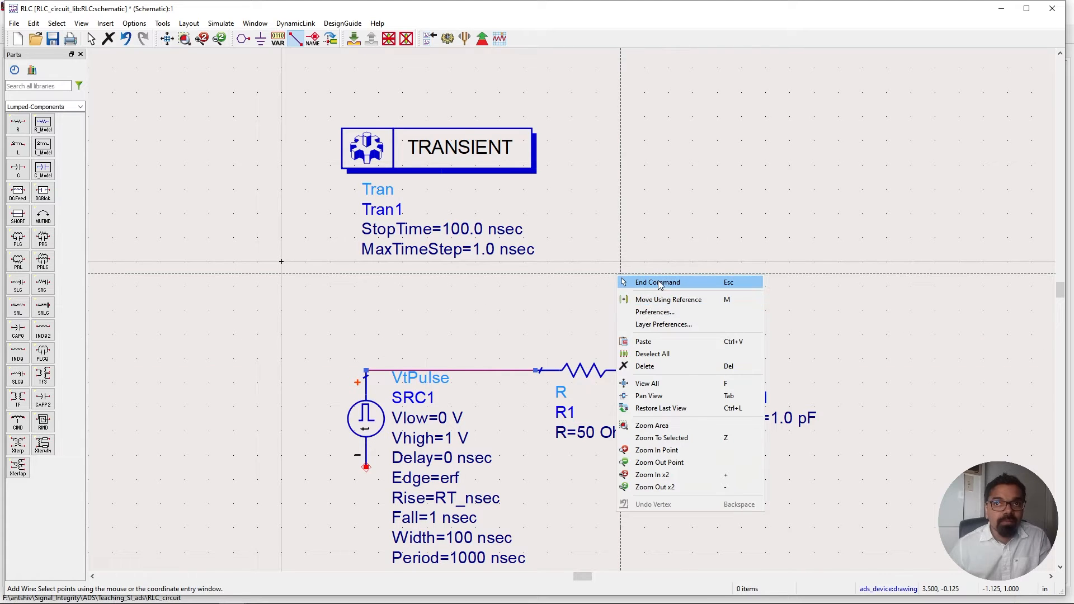
left_click(630, 282)
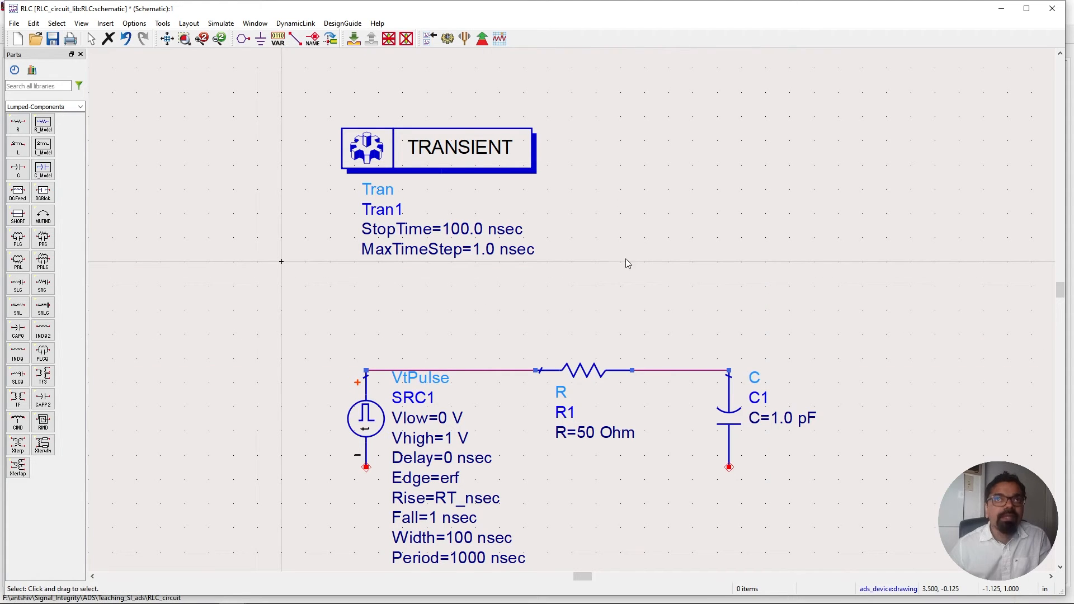
Place ground symbols on the source's negative terminal and the capacitor's bottom terminal.
left_click(261, 38)
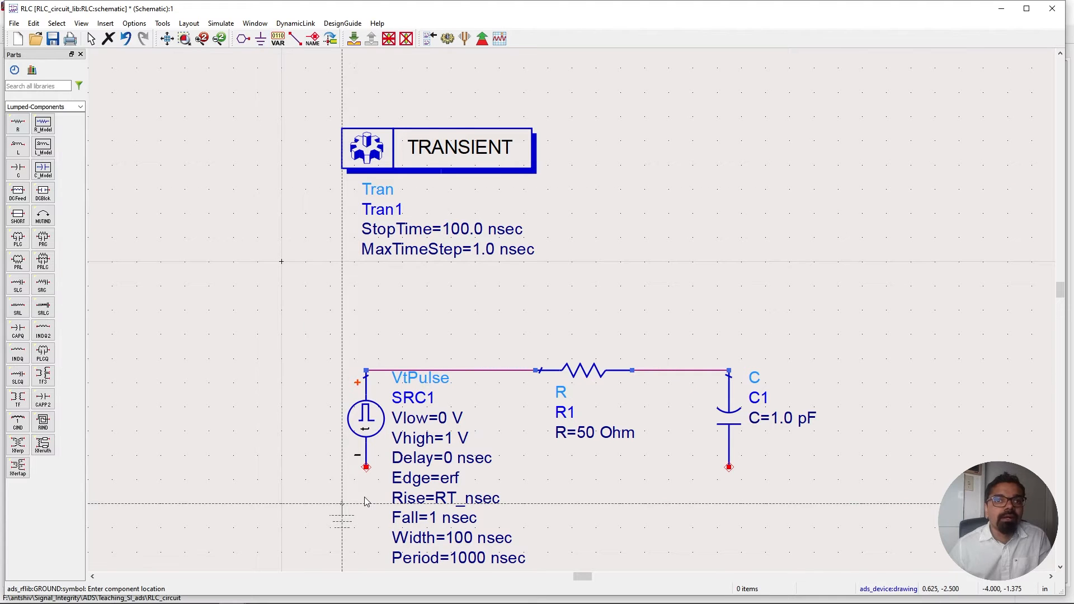
left_click(366, 469)
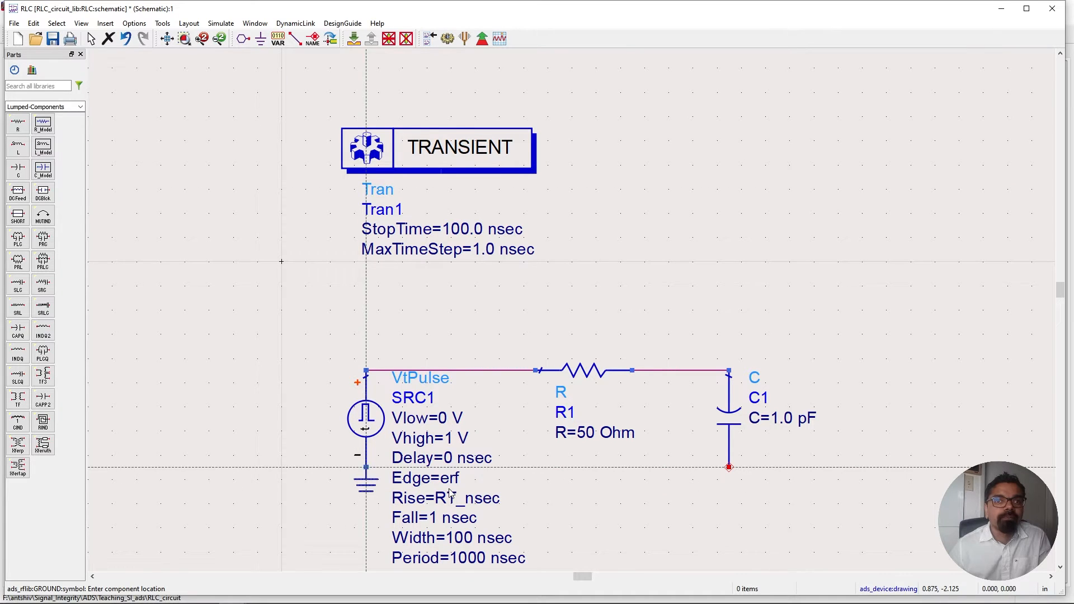
left_click(730, 470)
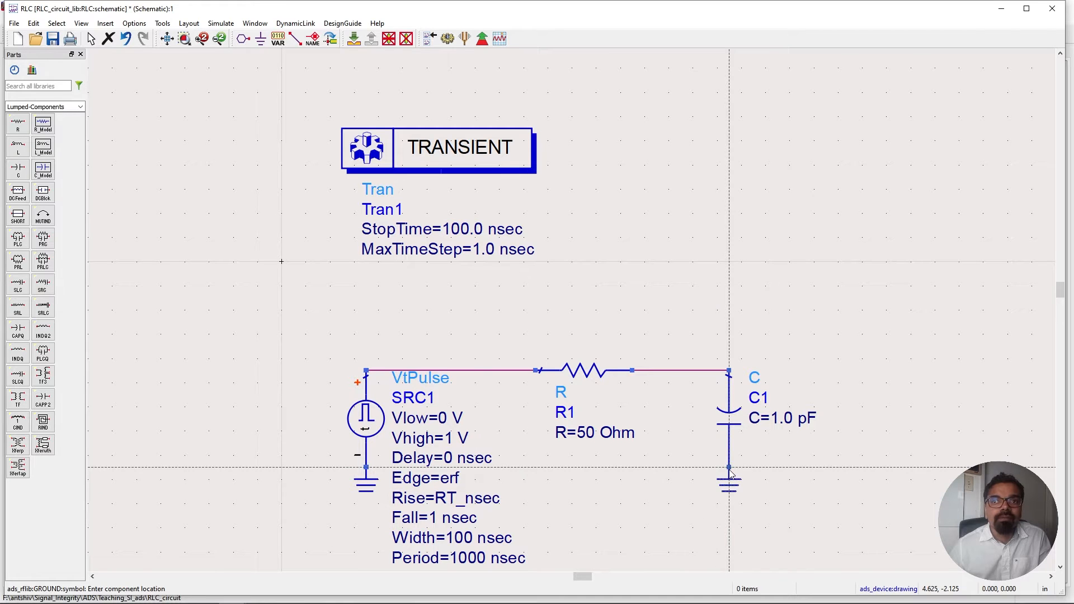
right_click(596, 274)
left_click(618, 283)
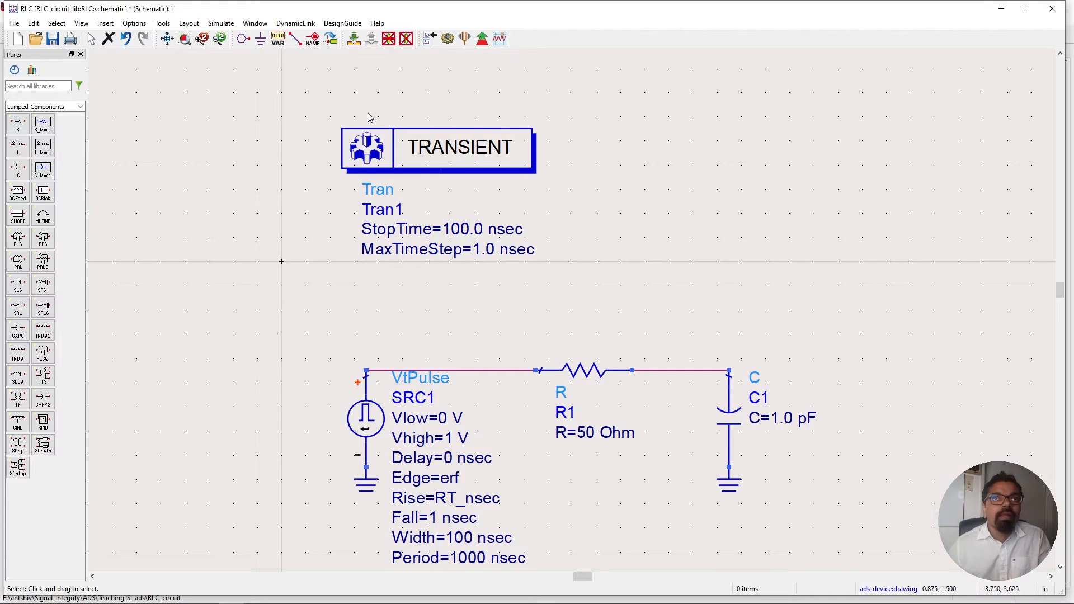
Add a wire label Vin_A to the net at the source's positive terminal.
left_click(314, 41)
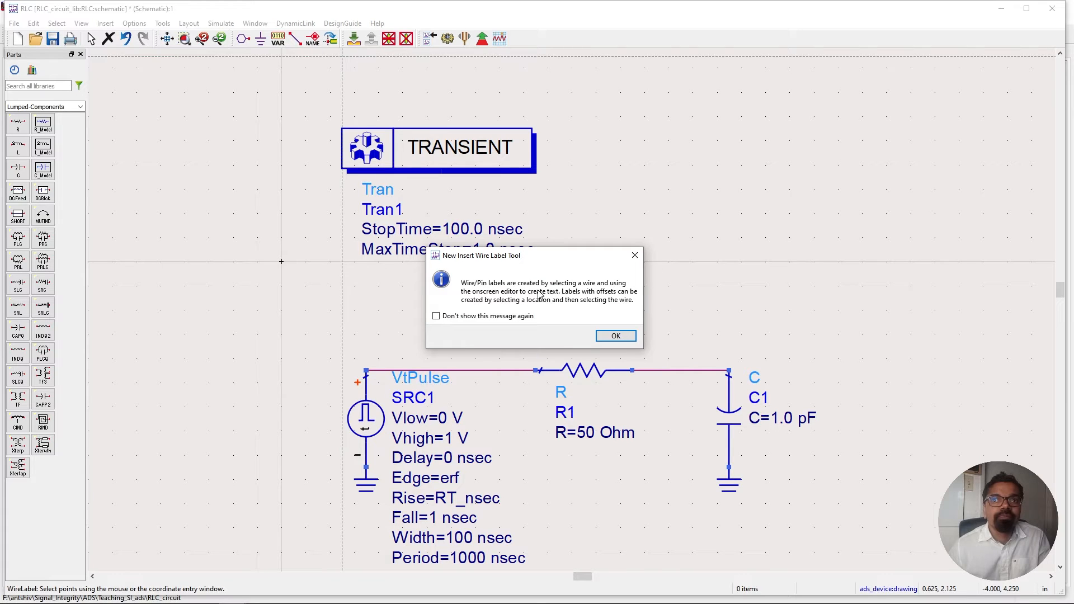
left_click(616, 336)
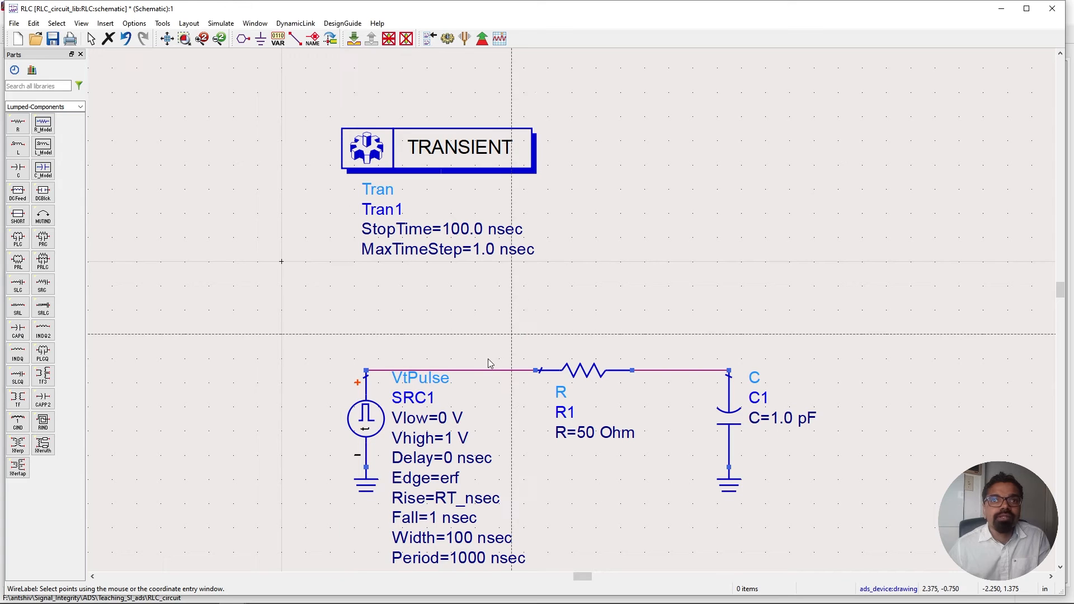
left_click(367, 372)
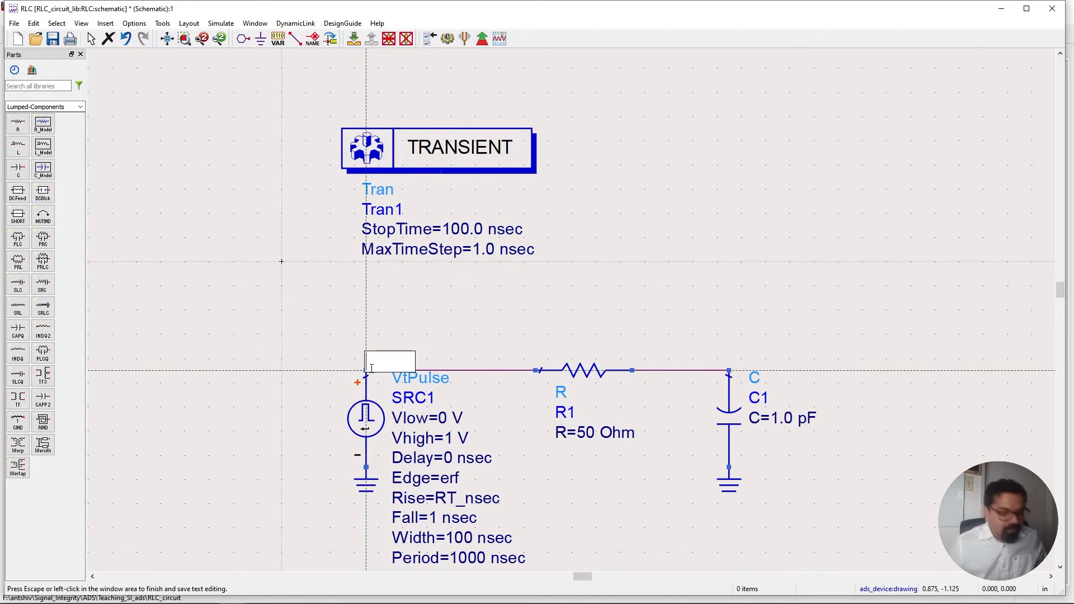
type("V")
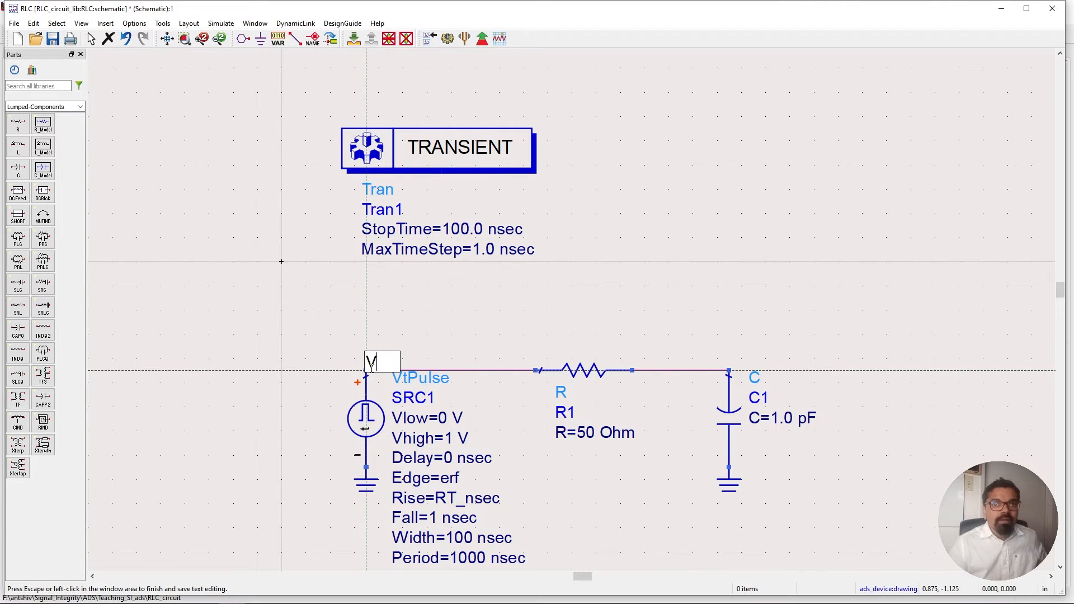
type("in_")
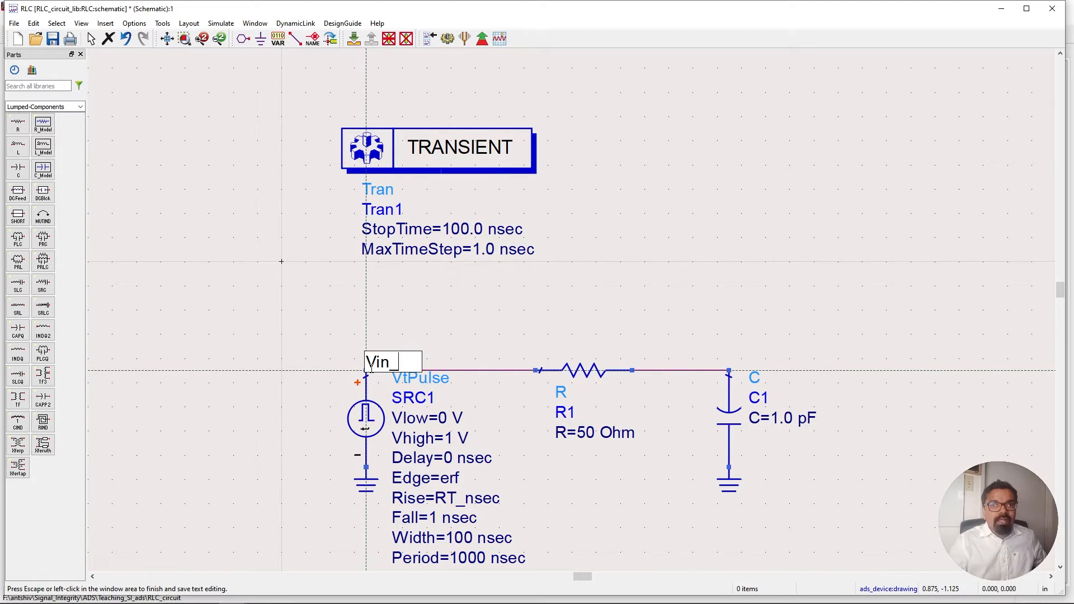
type("A")
key("Escape")
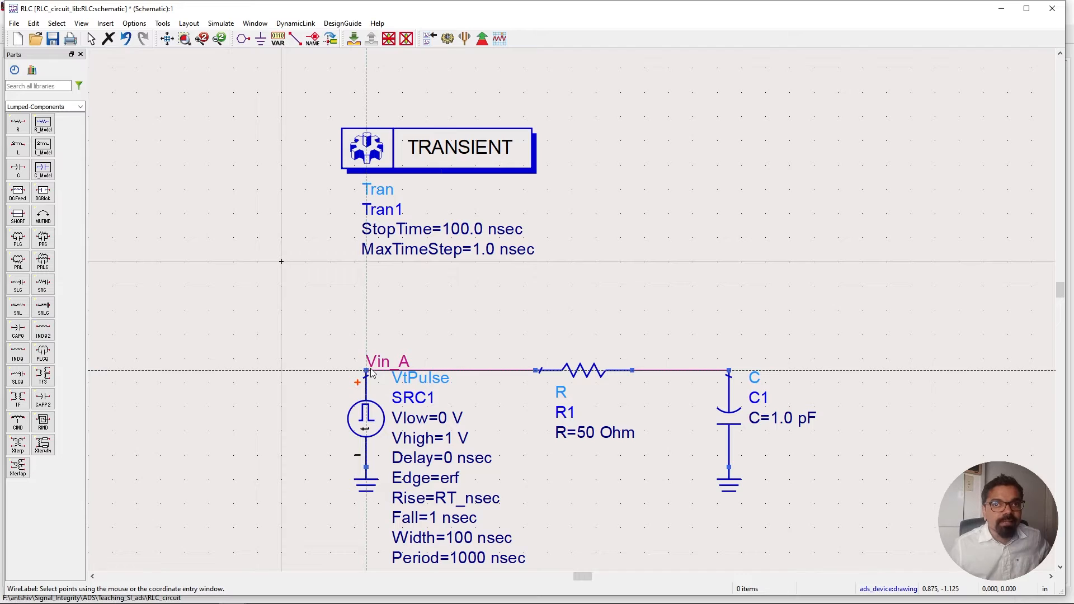
Add a wire label Vout_A to the net at the capacitor's top terminal.
left_click(728, 372)
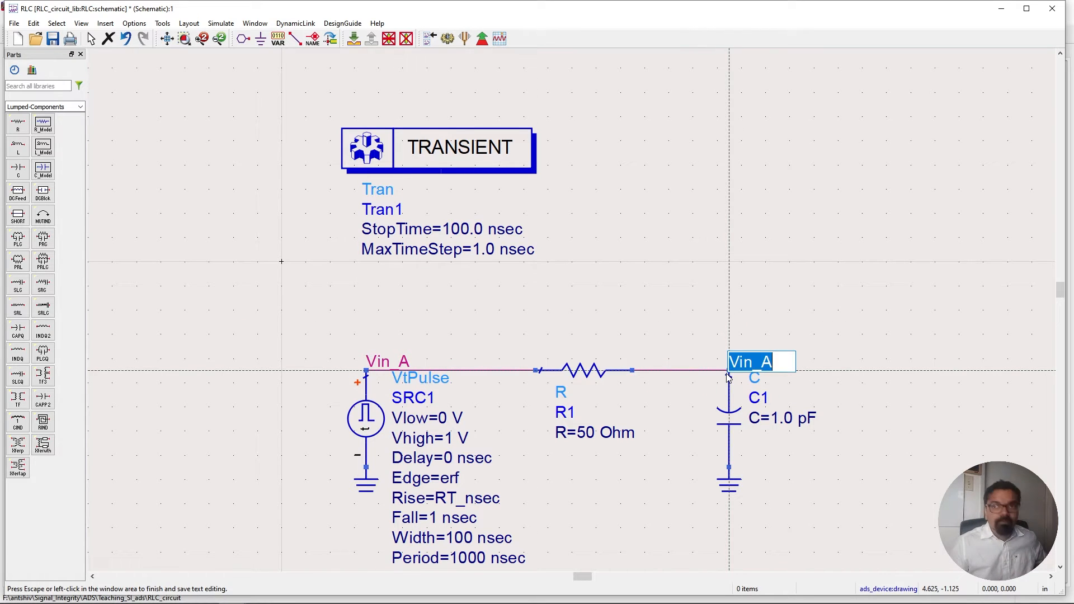
key("Right")
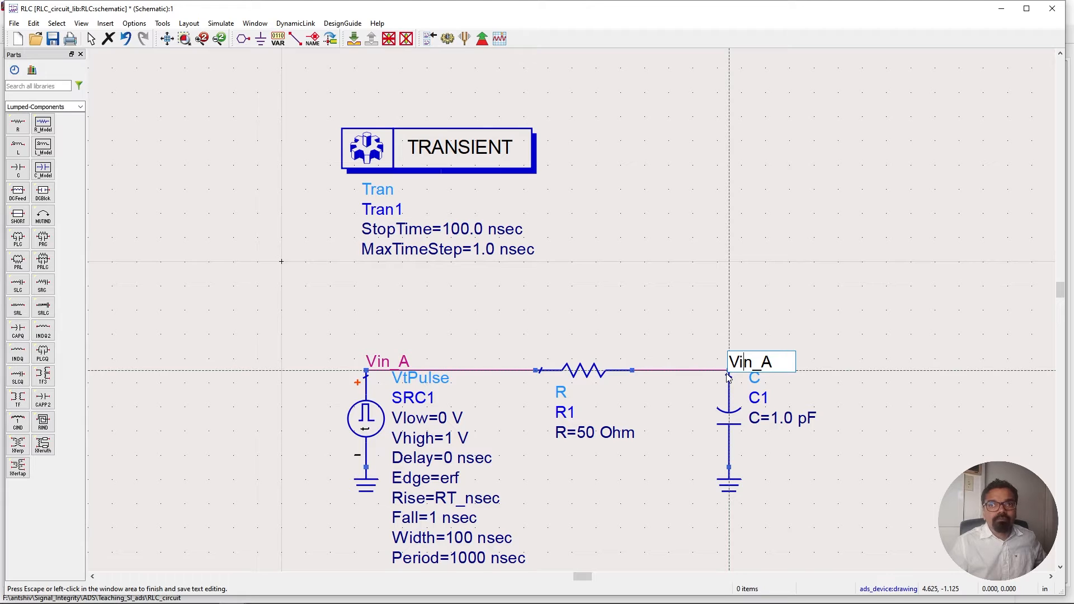
key("BackSpace")
key("BackSpace")
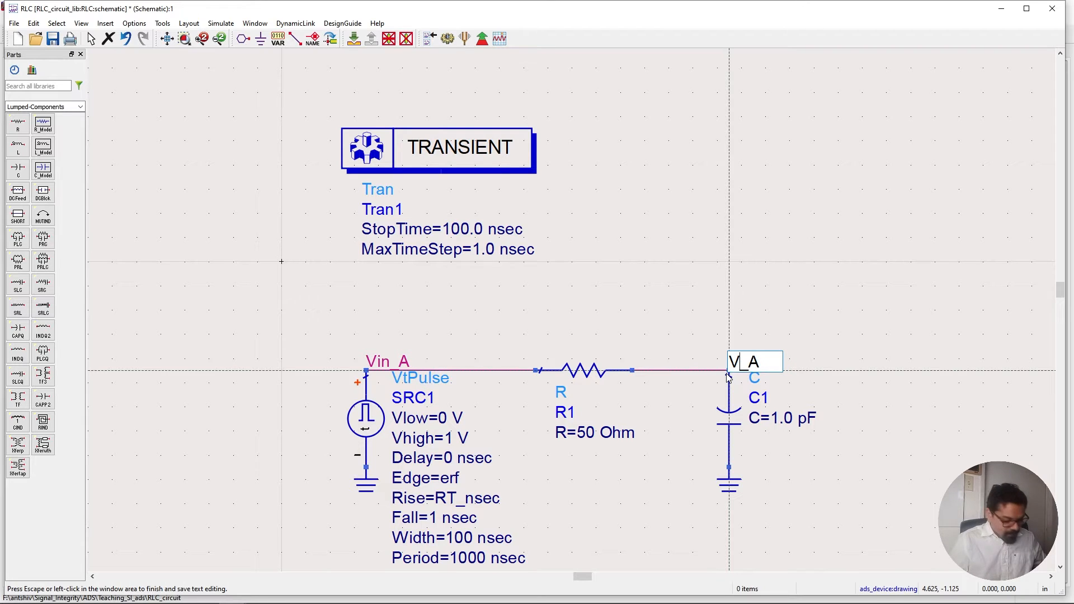
type("out")
key("Return")
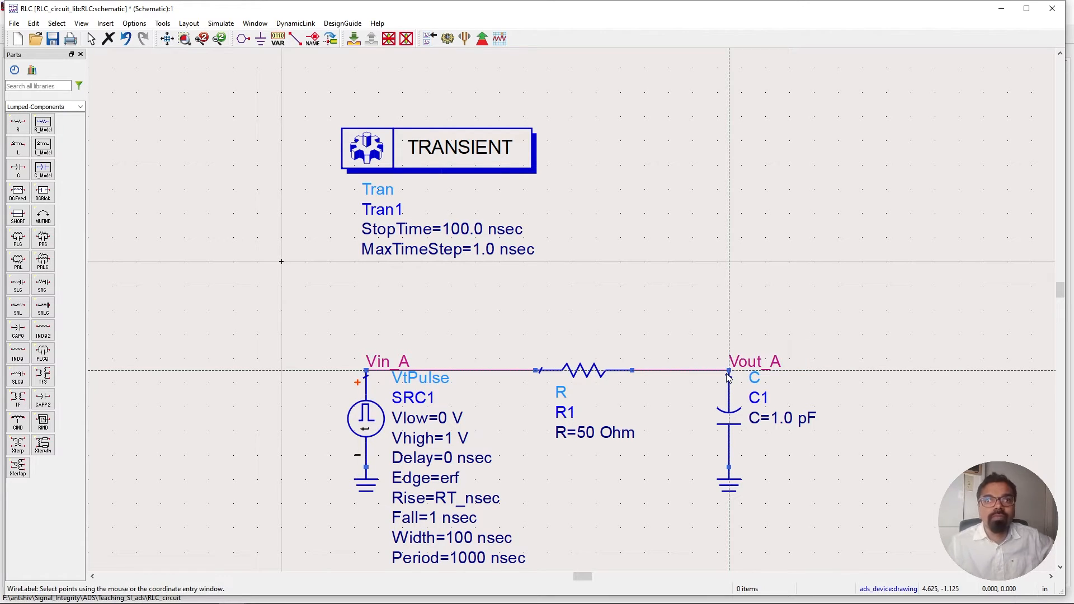
key("Escape")
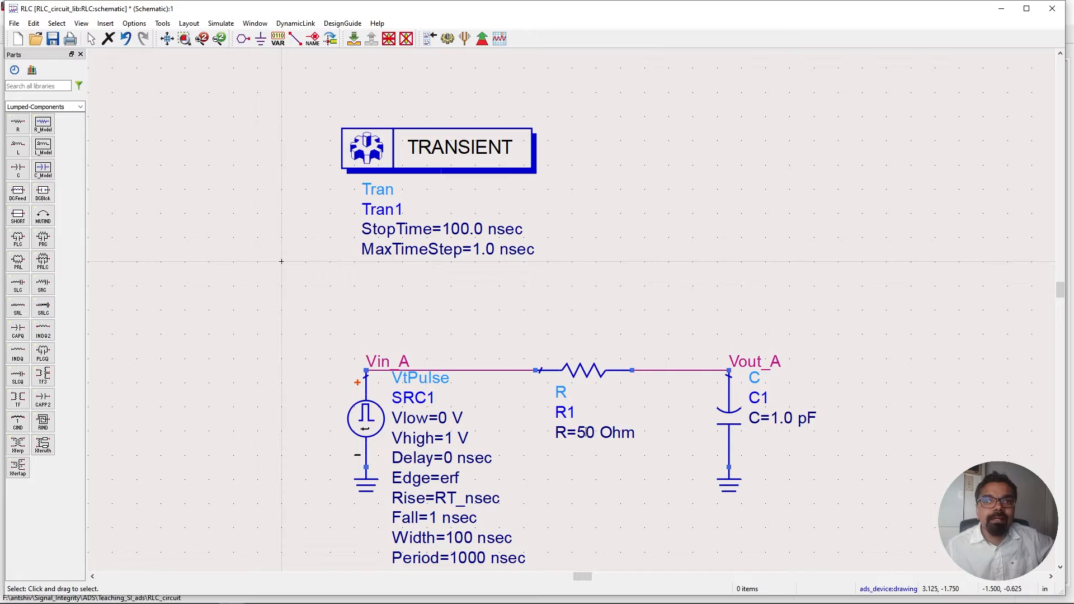
Set the resistor's value to the variable R_A ohms.
double_click(586, 432)
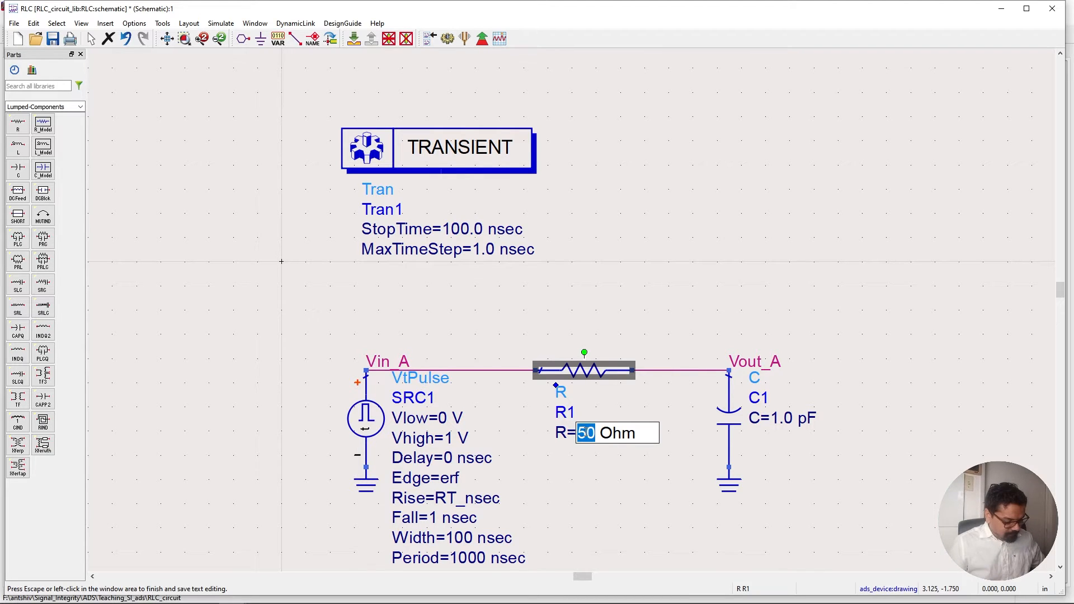
type("R_")
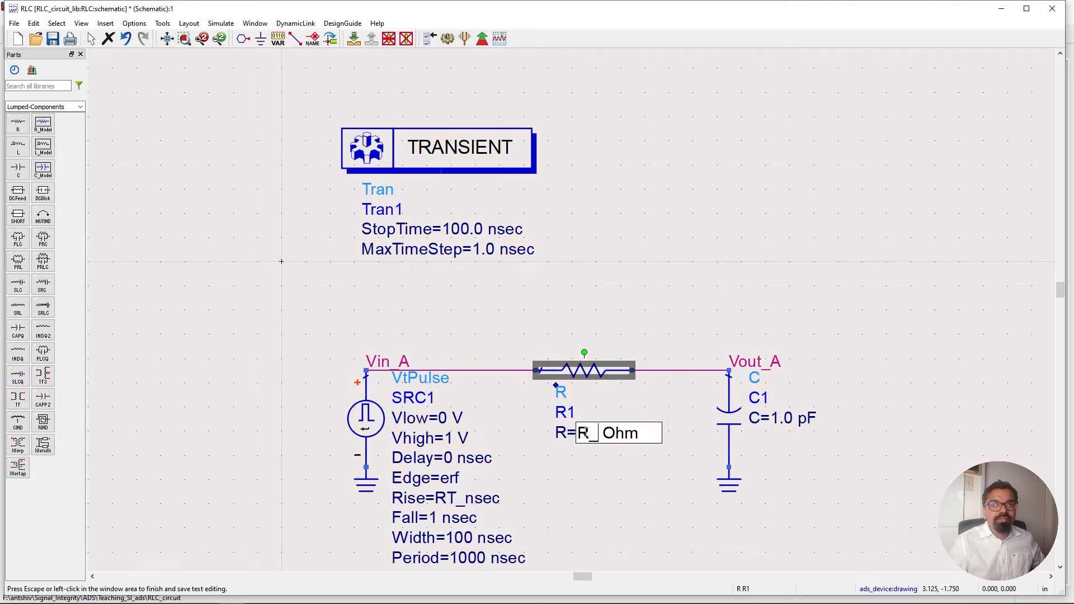
type("A")
key("Escape")
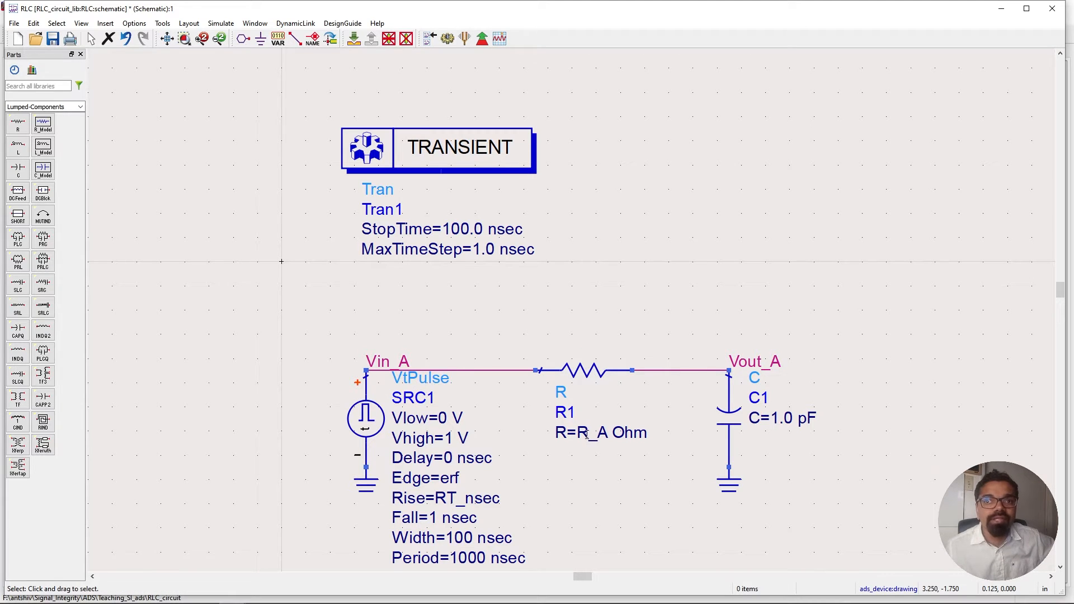
Set the capacitor's value to the variable C_pF_A pF.
double_click(797, 417)
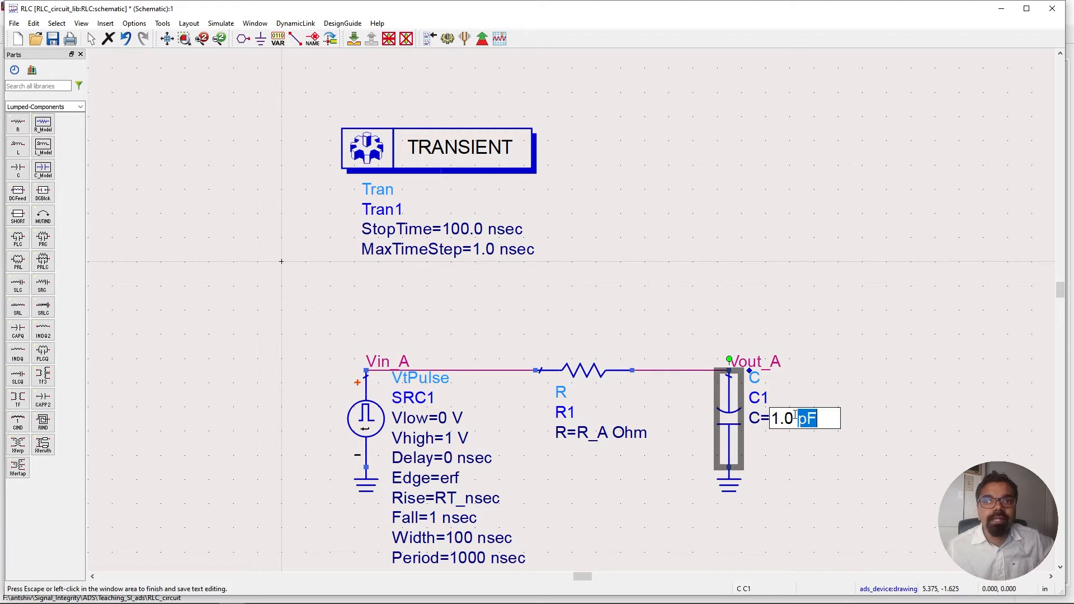
left_click(795, 415)
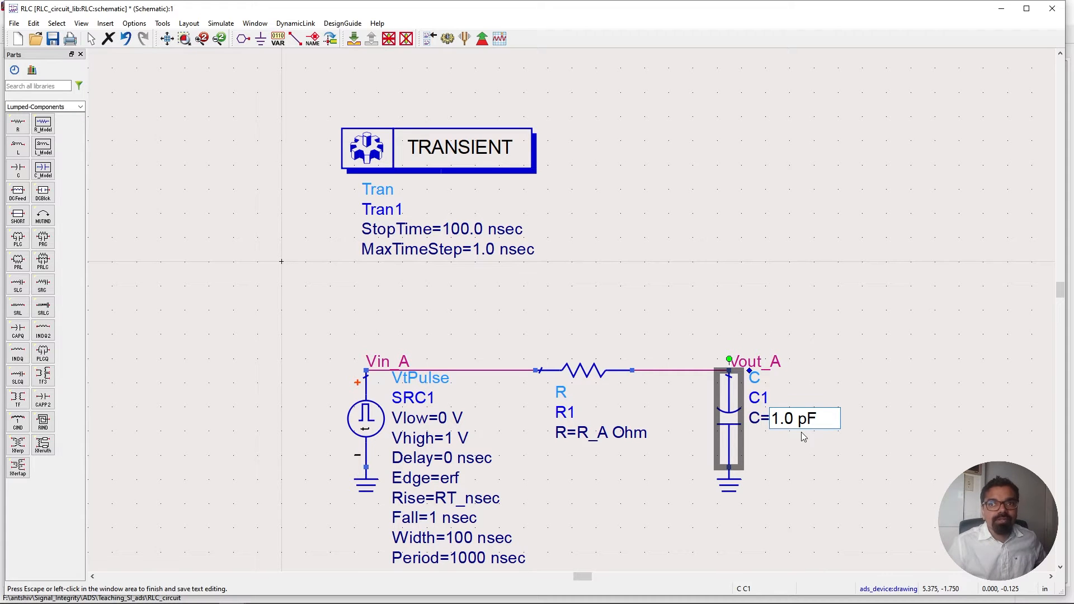
key("BackSpace")
key("BackSpace")
key("BackSpace")
type("c")
key("BackSpace")
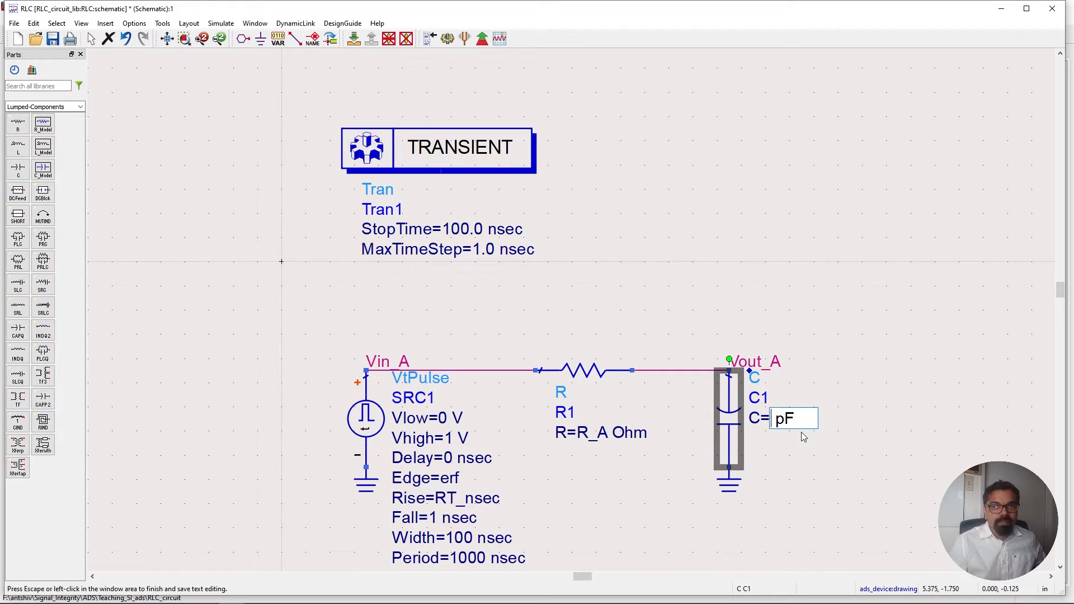
type("C_p")
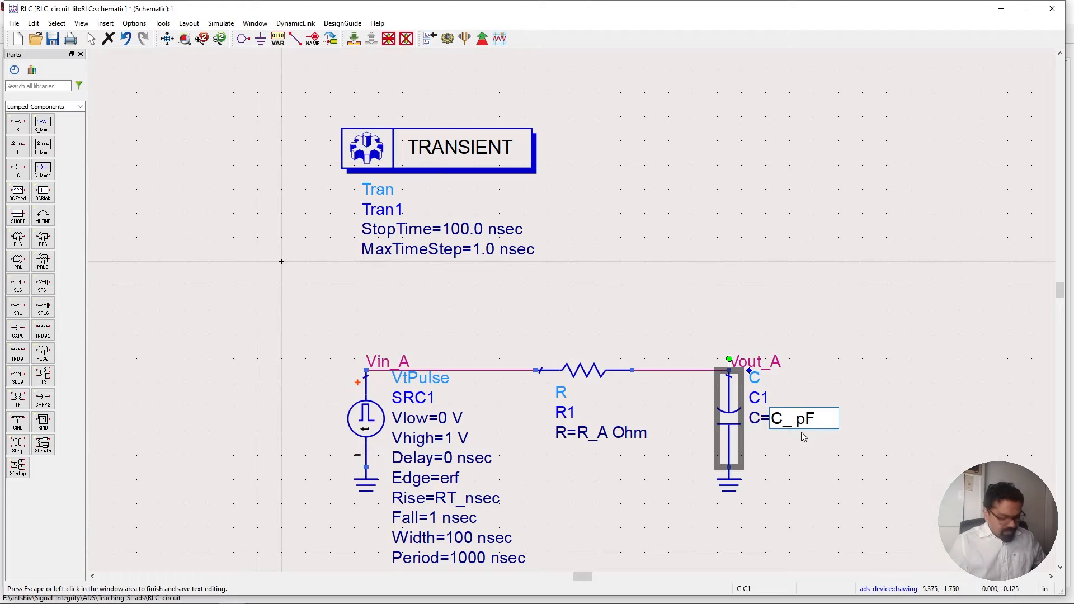
type("f")
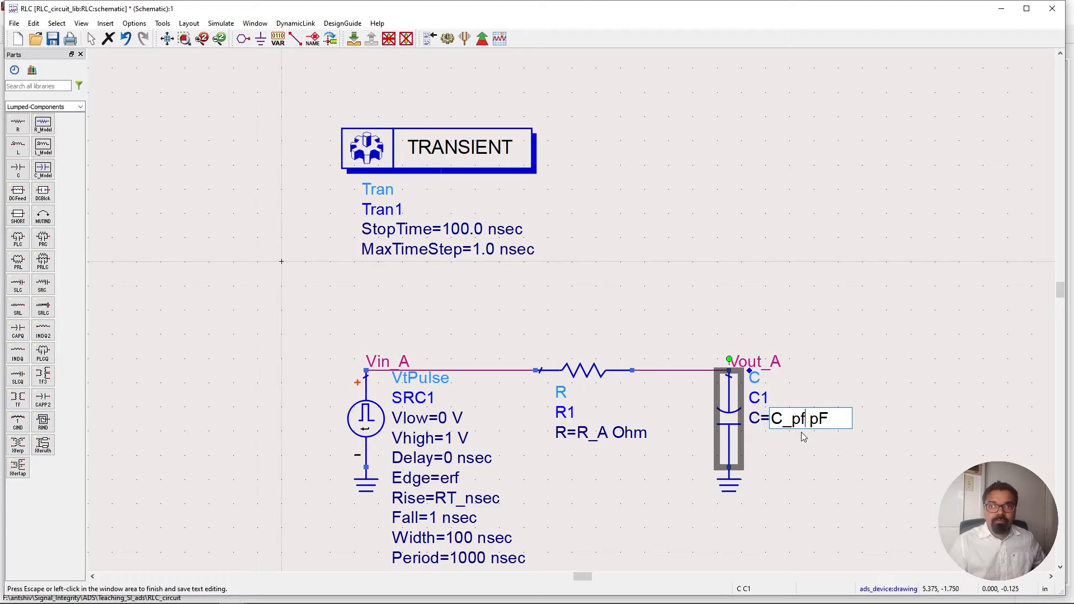
key("BackSpace")
type("F_A")
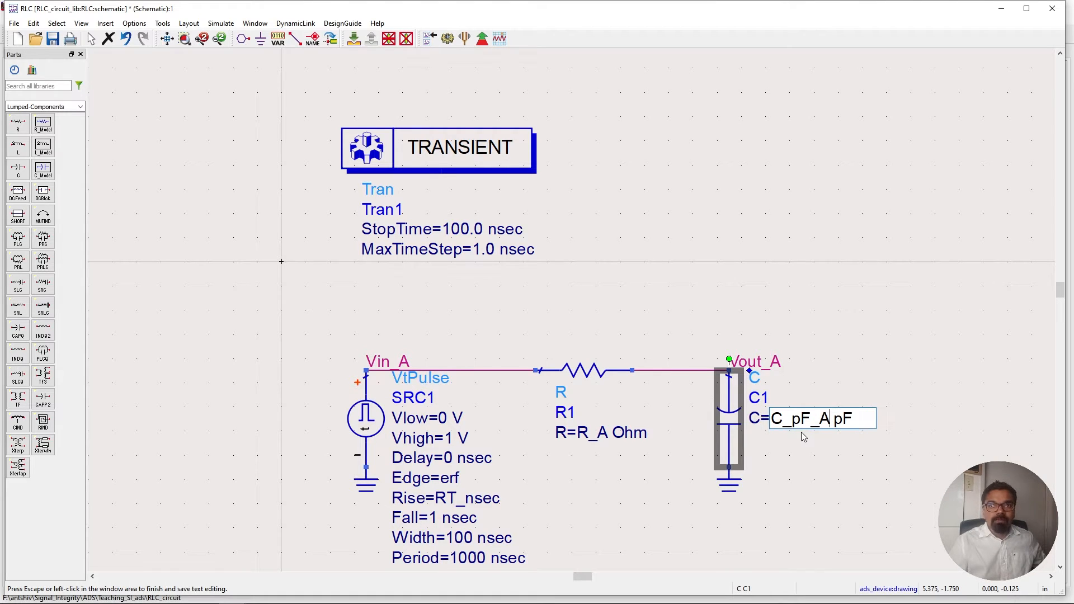
left_click(803, 437)
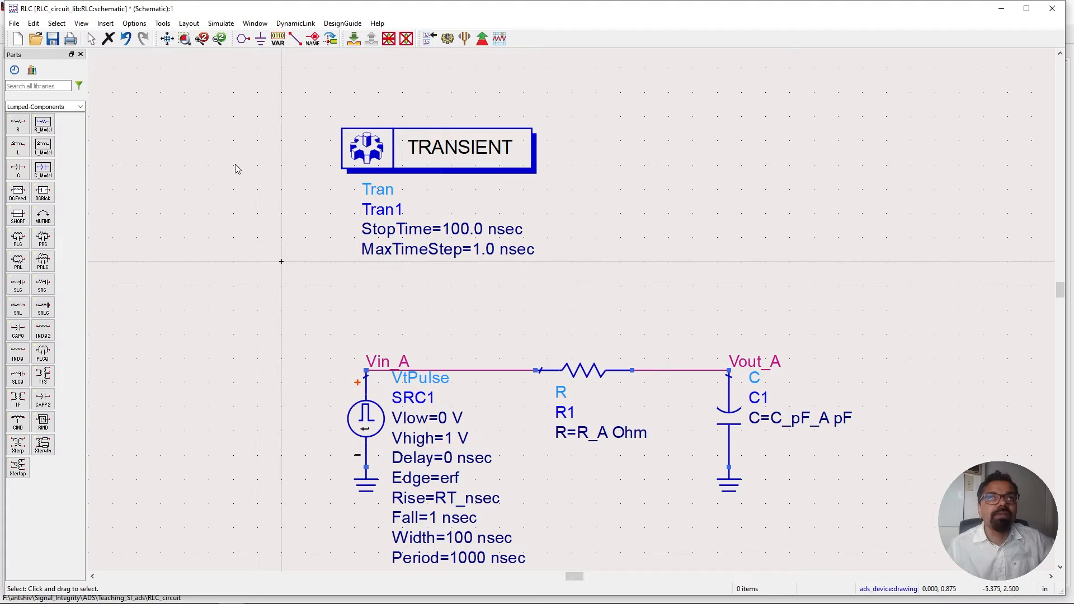
Place a VAR equation block to the right of the transient controller.
left_click(278, 39)
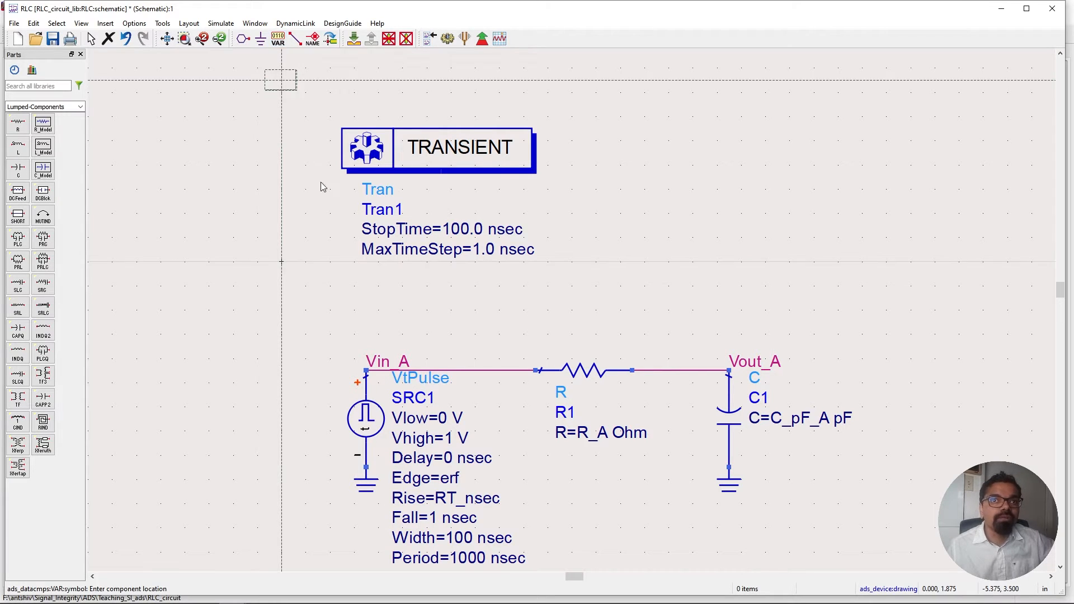
left_click(645, 168)
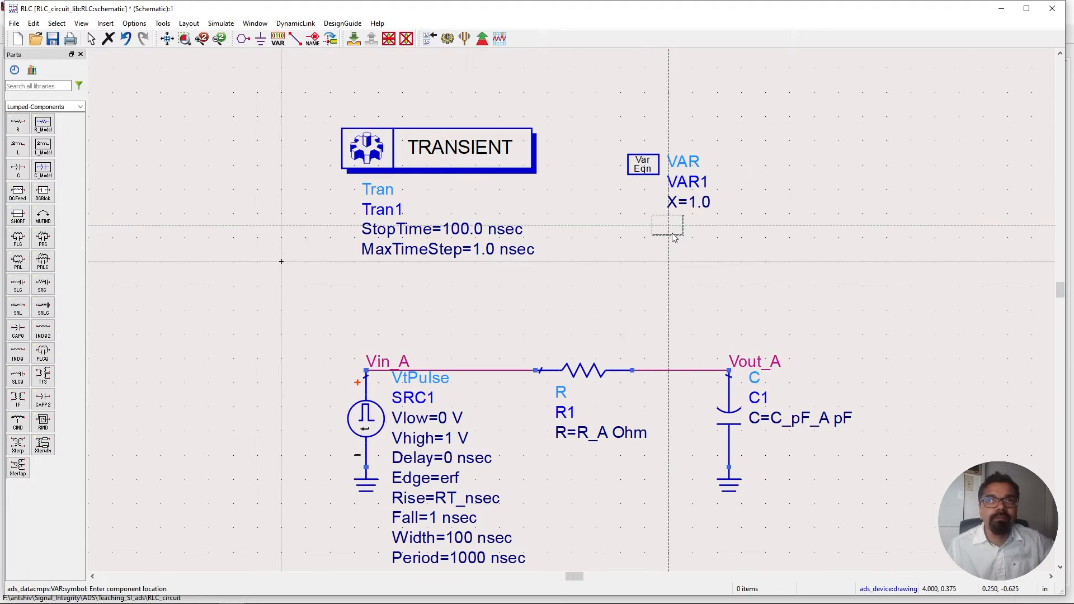
key("Escape")
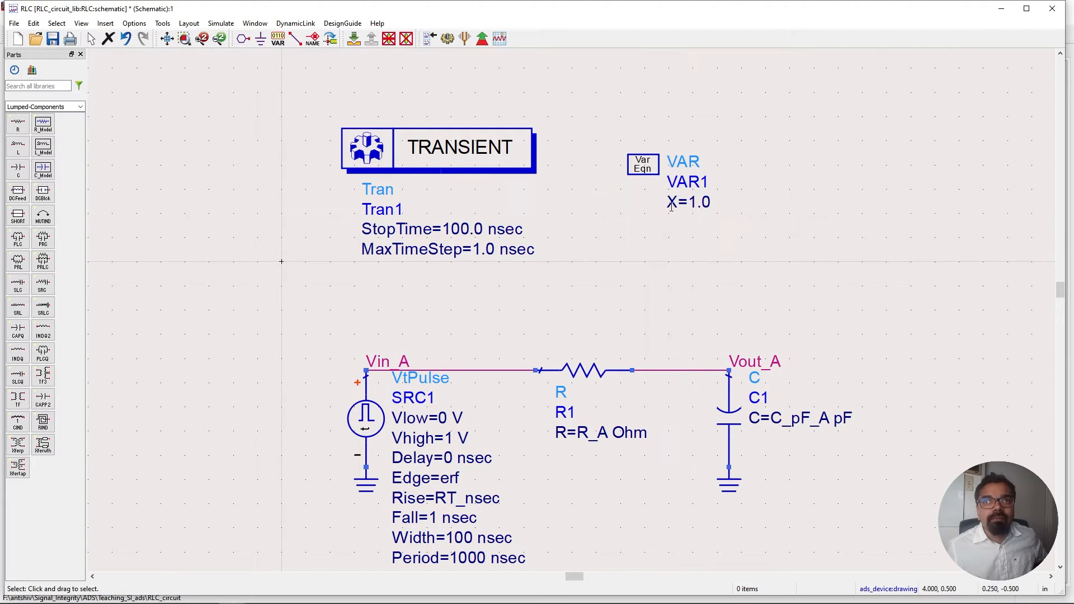
Define the variables RT_n_sec=1, R_A=10 and C_pF_A=10 in the VAR equation block.
double_click(647, 166)
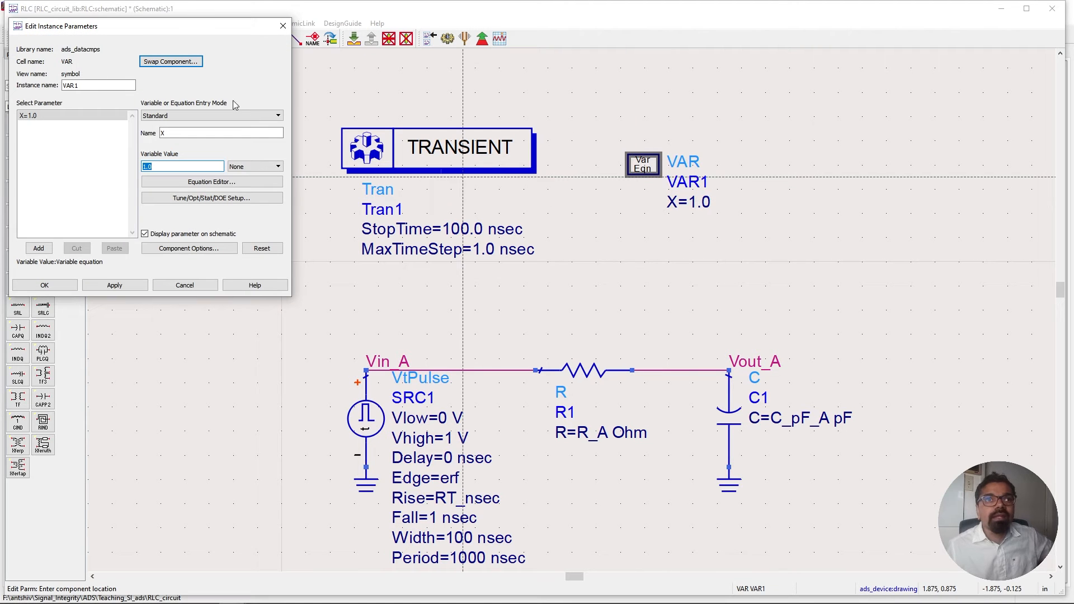
left_click_drag(147, 27, 591, 57)
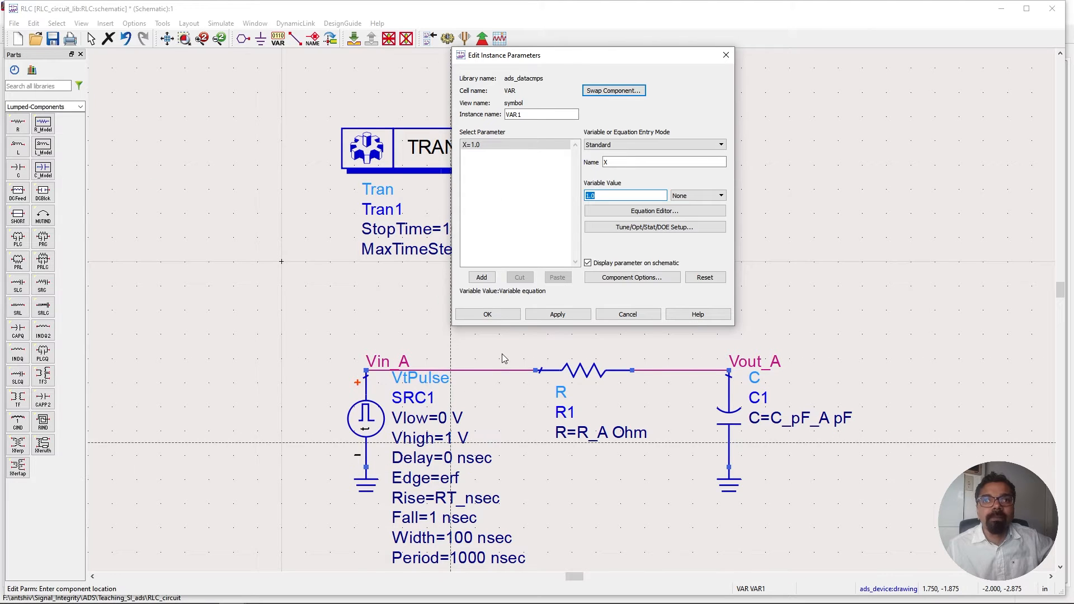
left_click(476, 506)
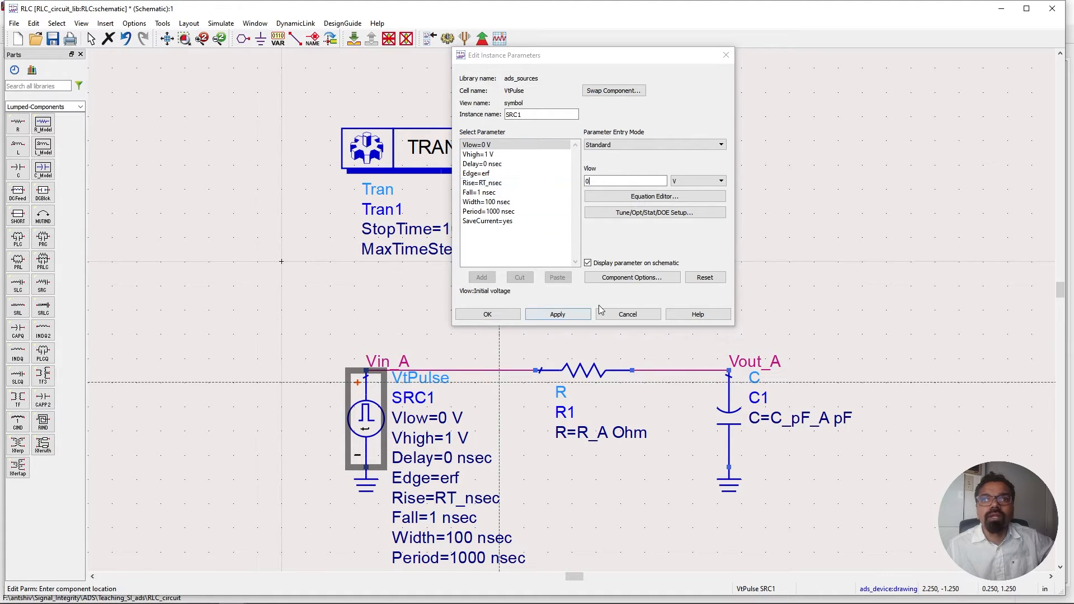
left_click(625, 313)
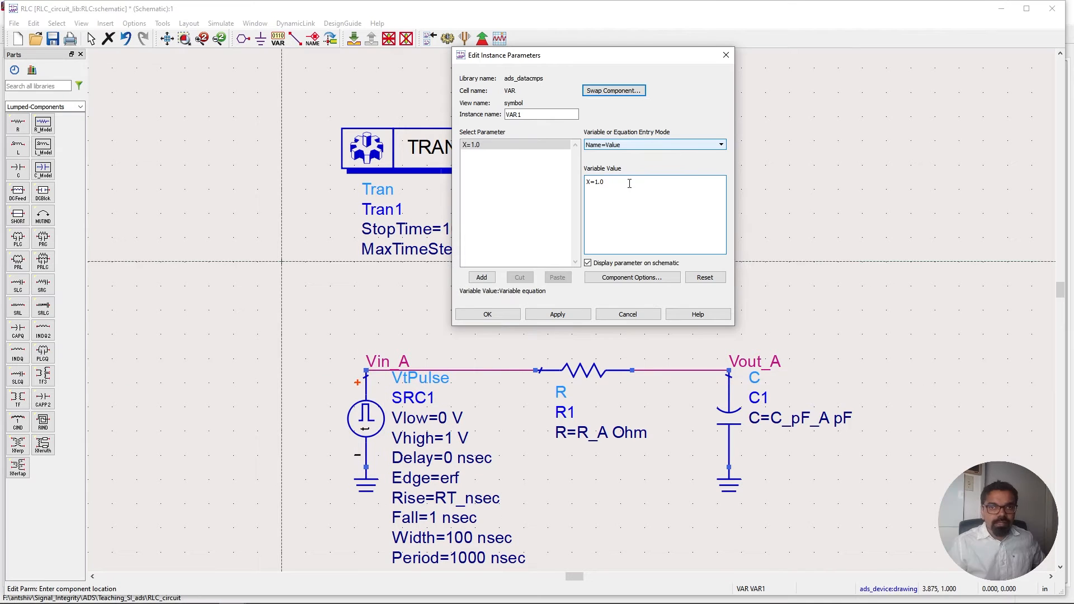
key("Return")
type("RT_")
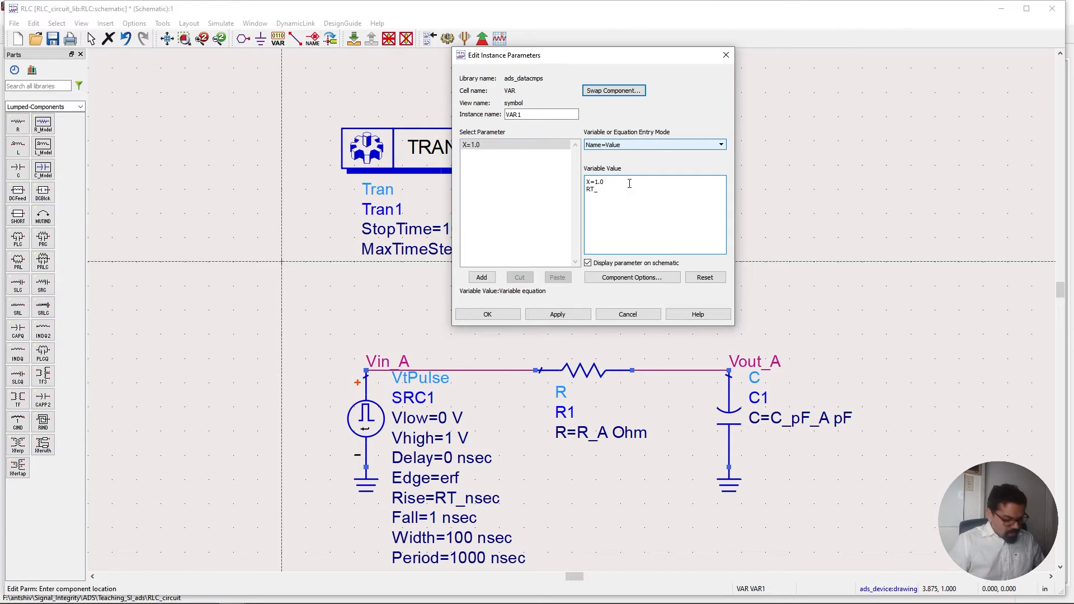
type("n_sec=")
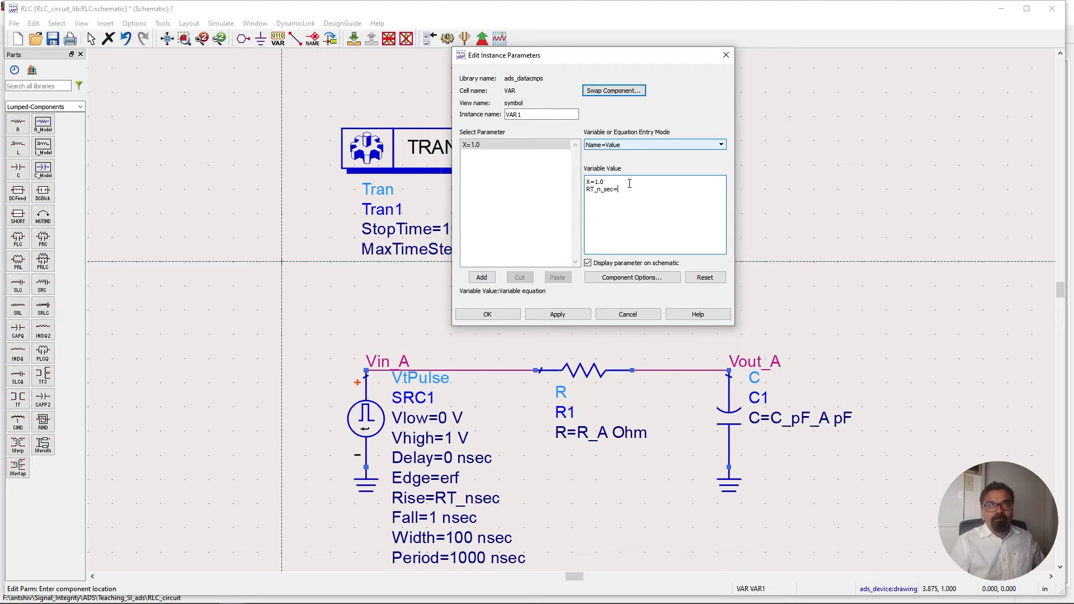
type("1")
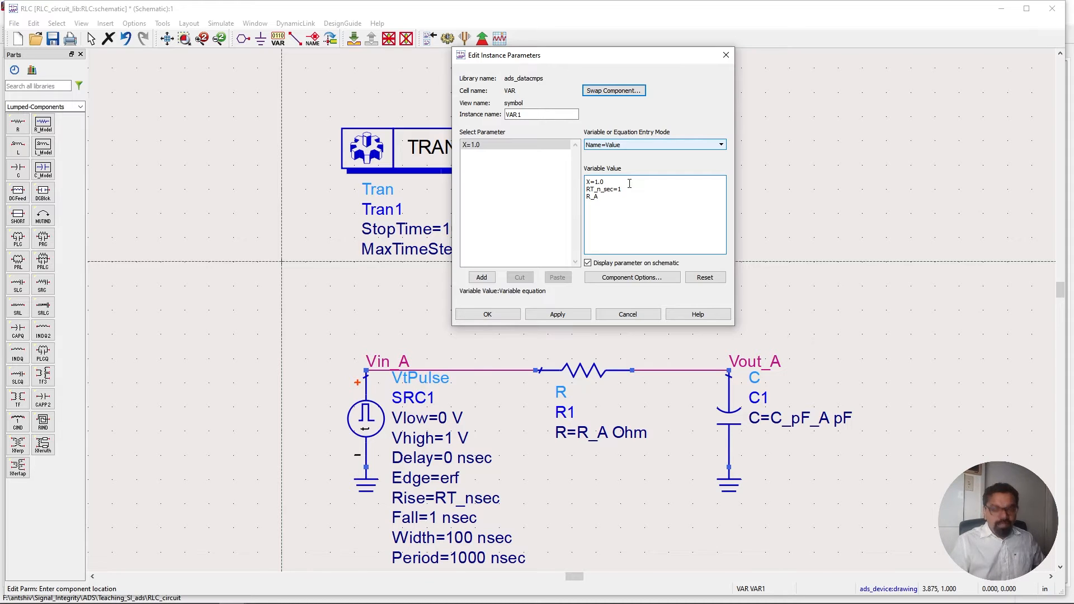
type("10 ")
type("C_pF_")
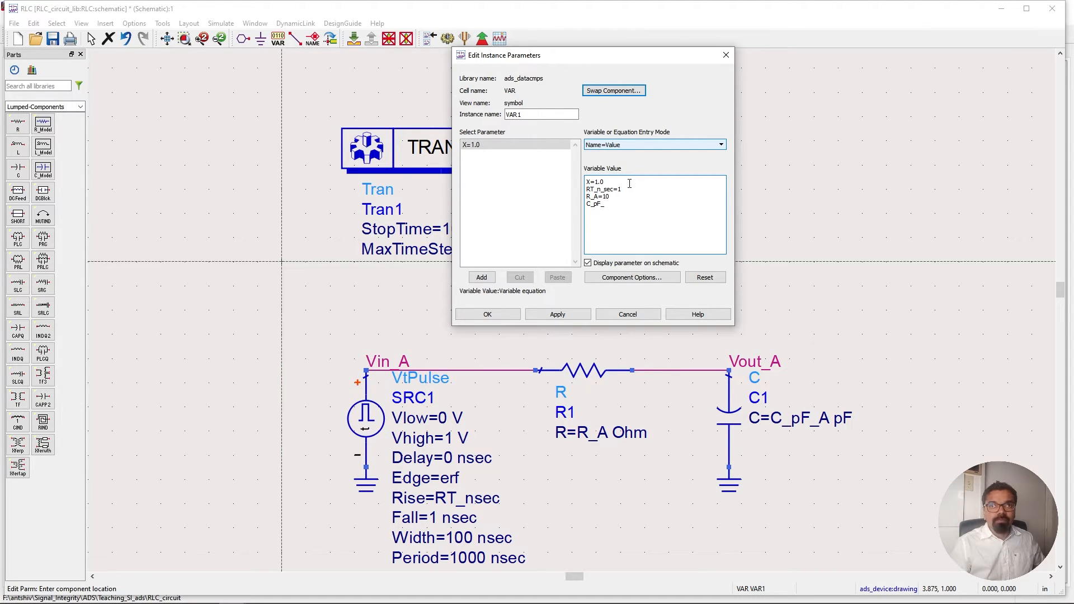
type("A=10")
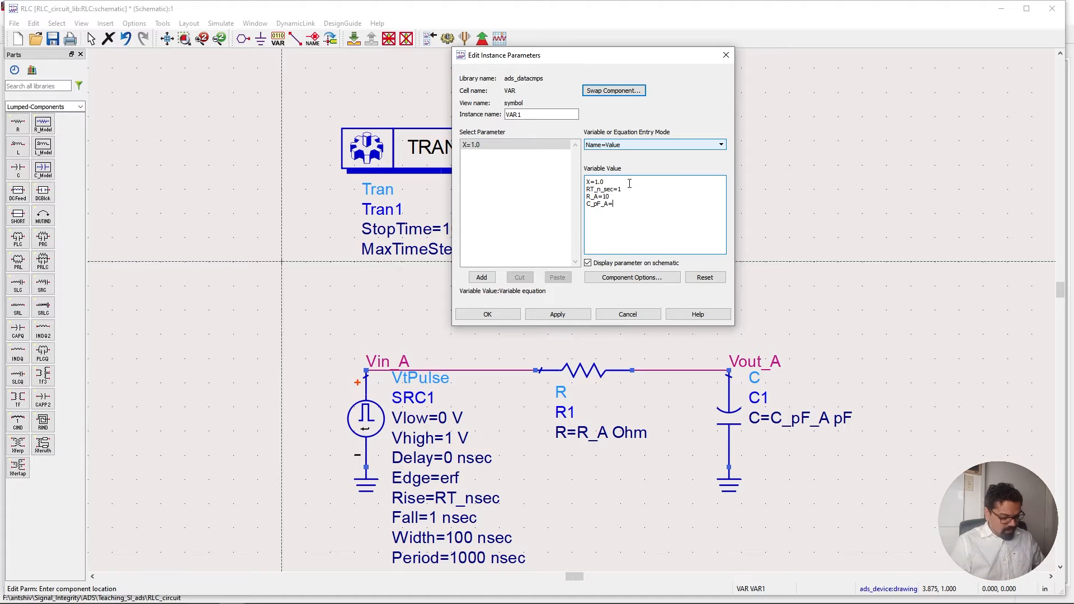
left_click(543, 318)
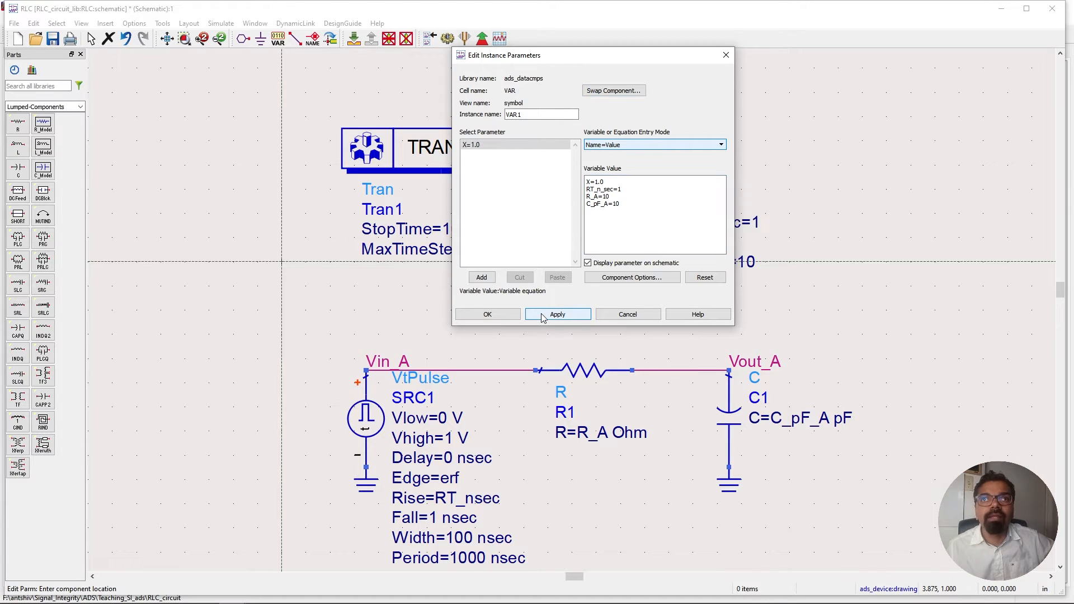
left_click(488, 316)
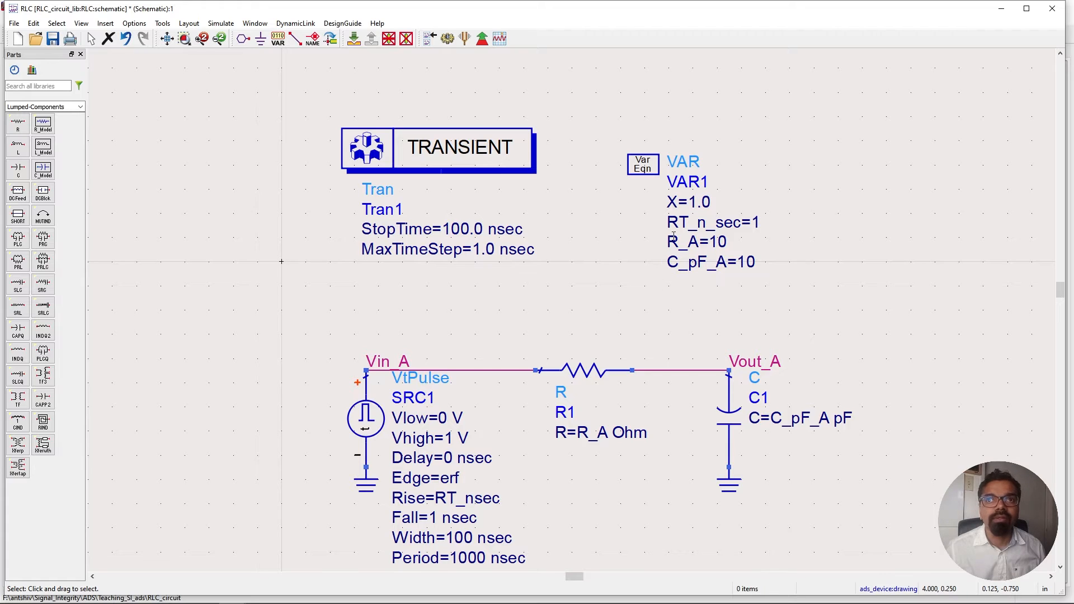
Rename the variable RT_n_sec to RT_nsec directly on the schematic.
double_click(705, 226)
left_click(716, 223)
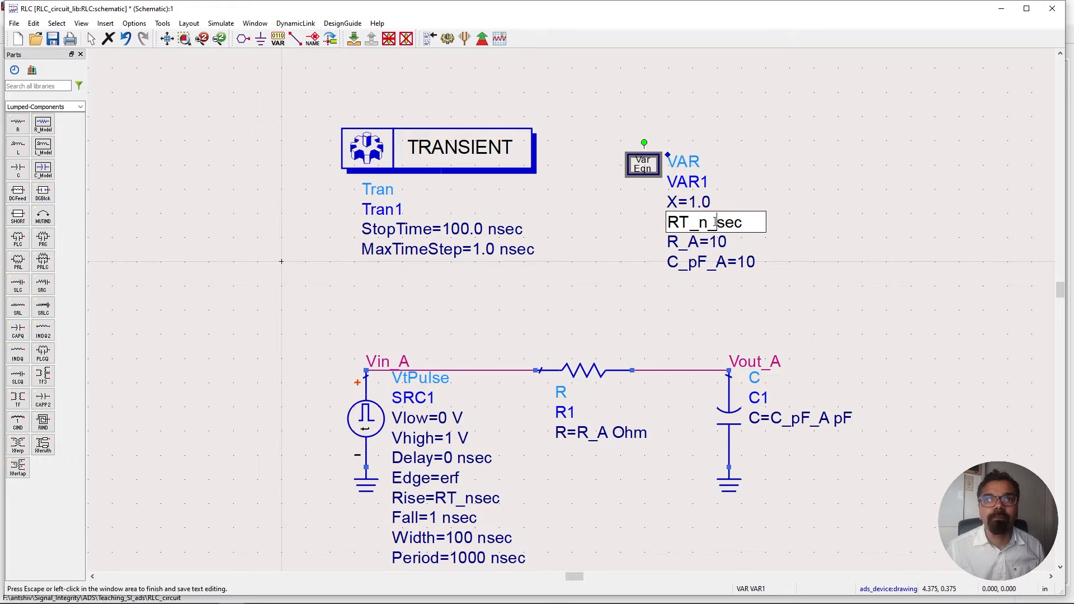
key("BackSpace")
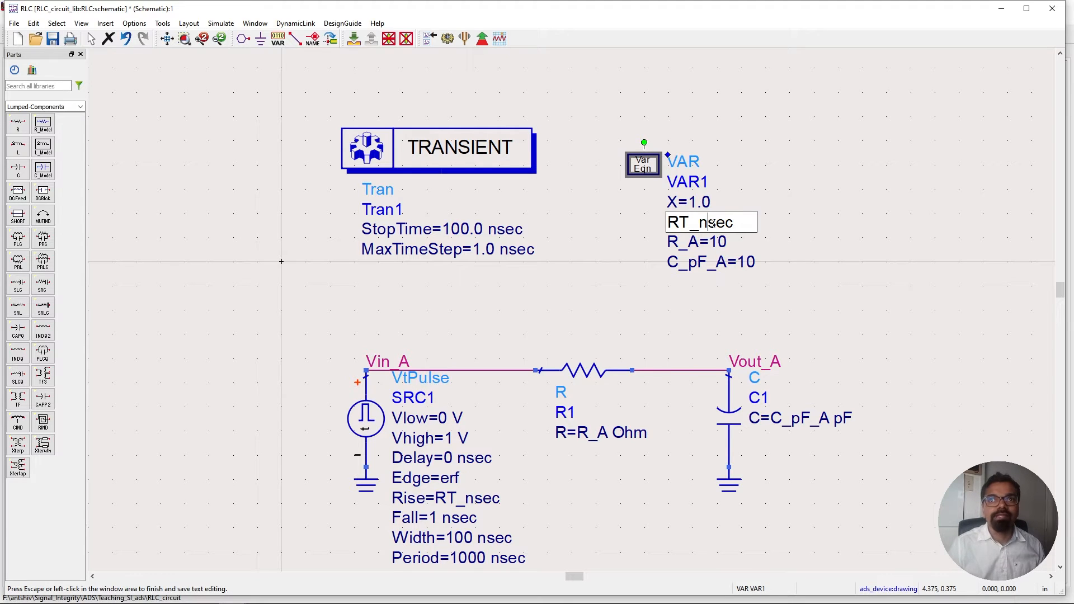
key("Tab")
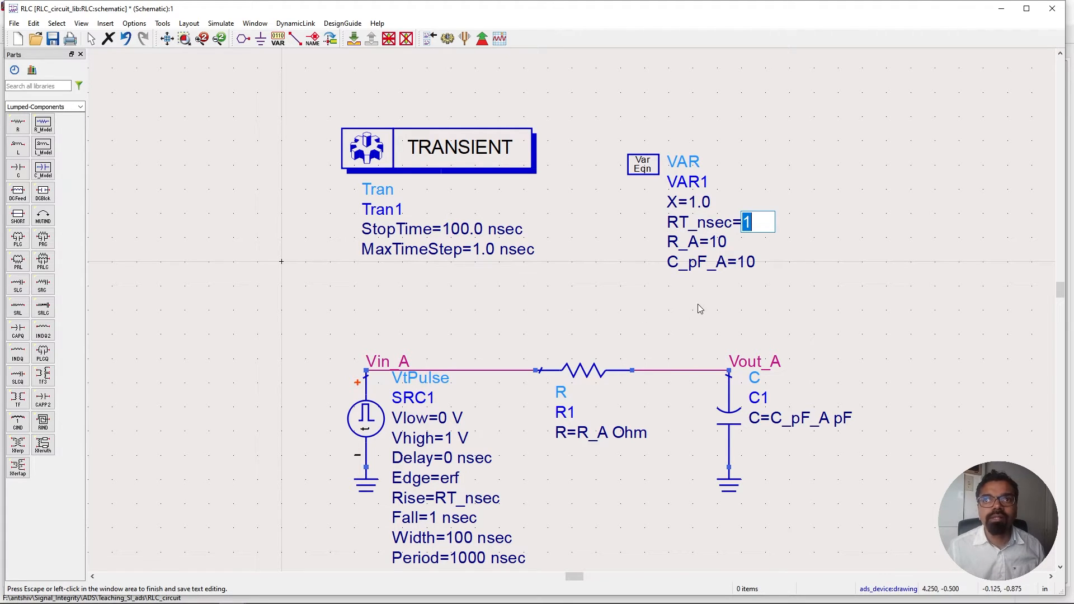
left_click(618, 302)
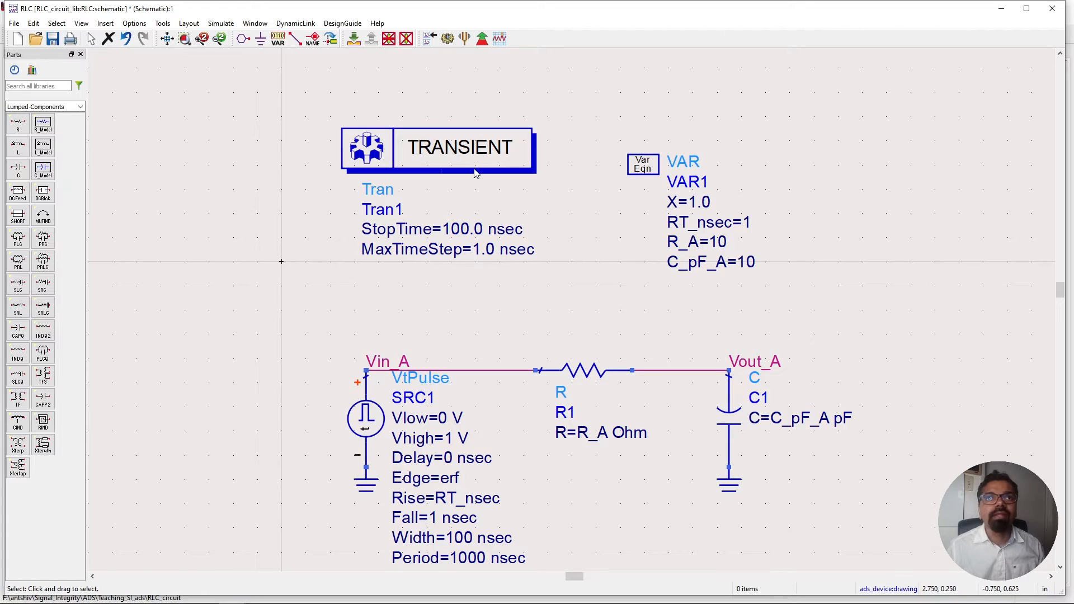
Run the transient simulation and maximize the data display window.
left_click(448, 38)
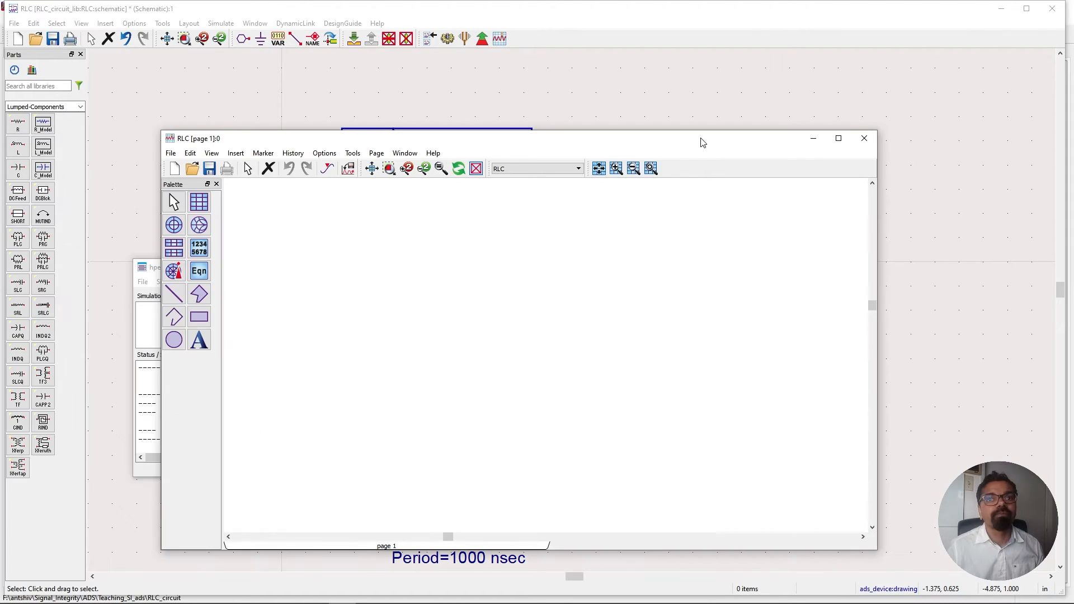
double_click(755, 95)
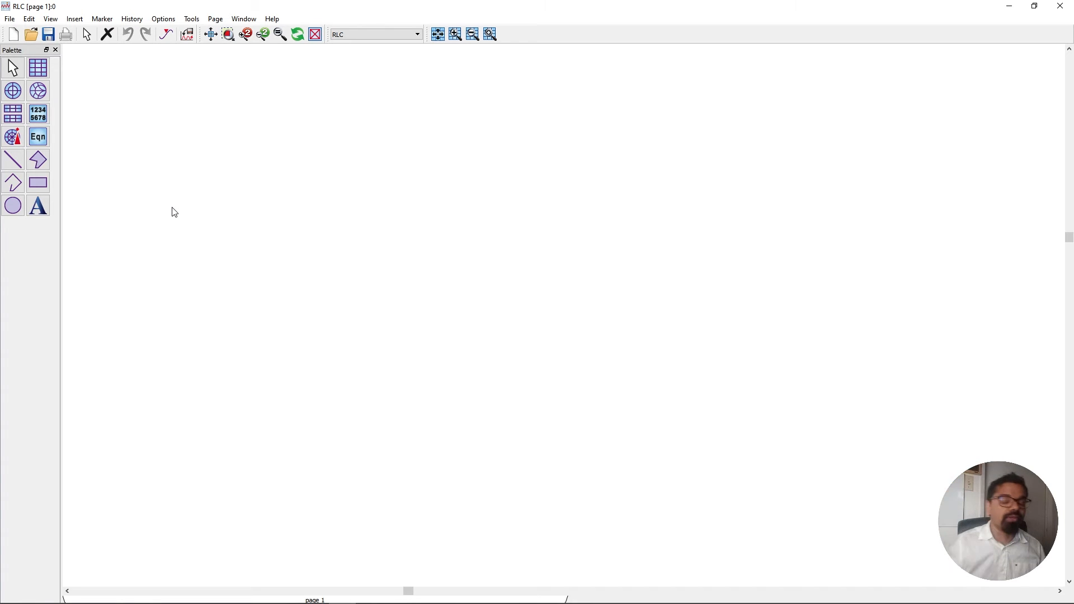
Insert a rectangular plot showing the Vin_A and Vout_A traces.
left_click(39, 65)
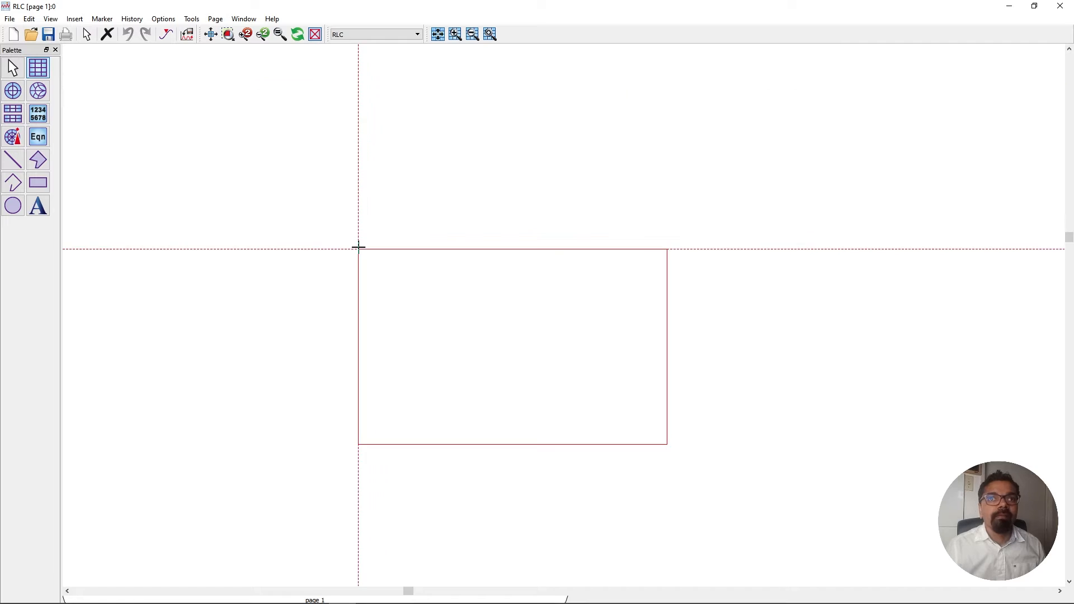
left_click(337, 218)
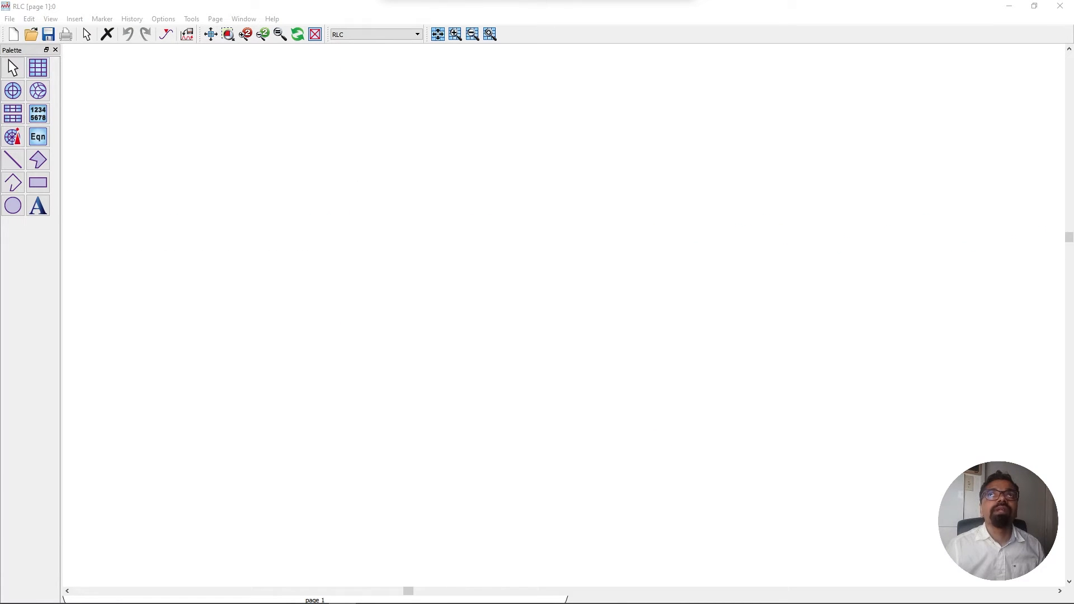
left_click_drag(553, 0, 474, 111)
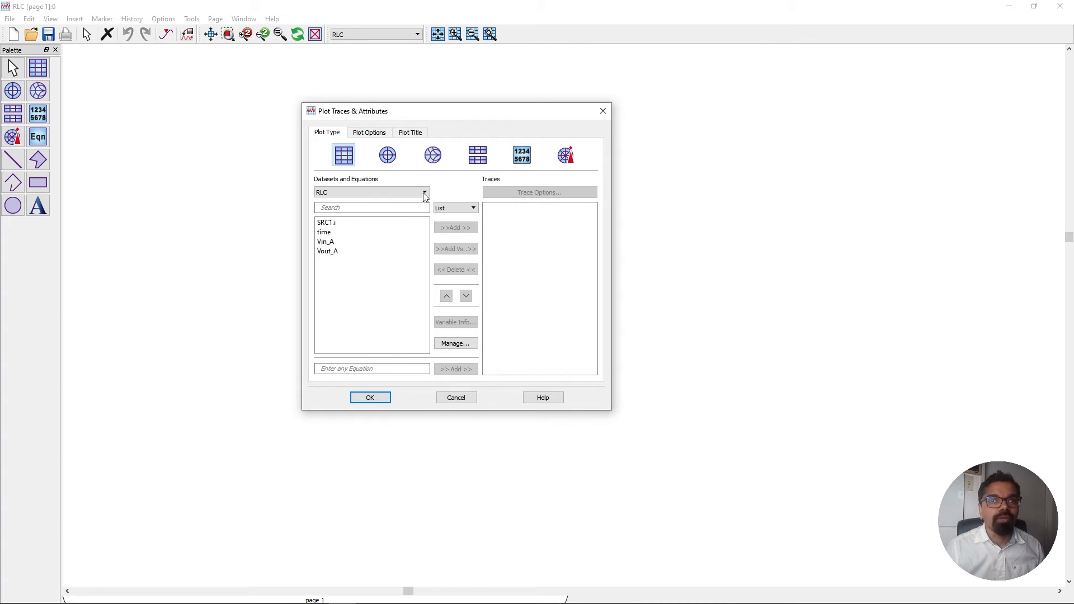
left_click(327, 243)
left_click(465, 230)
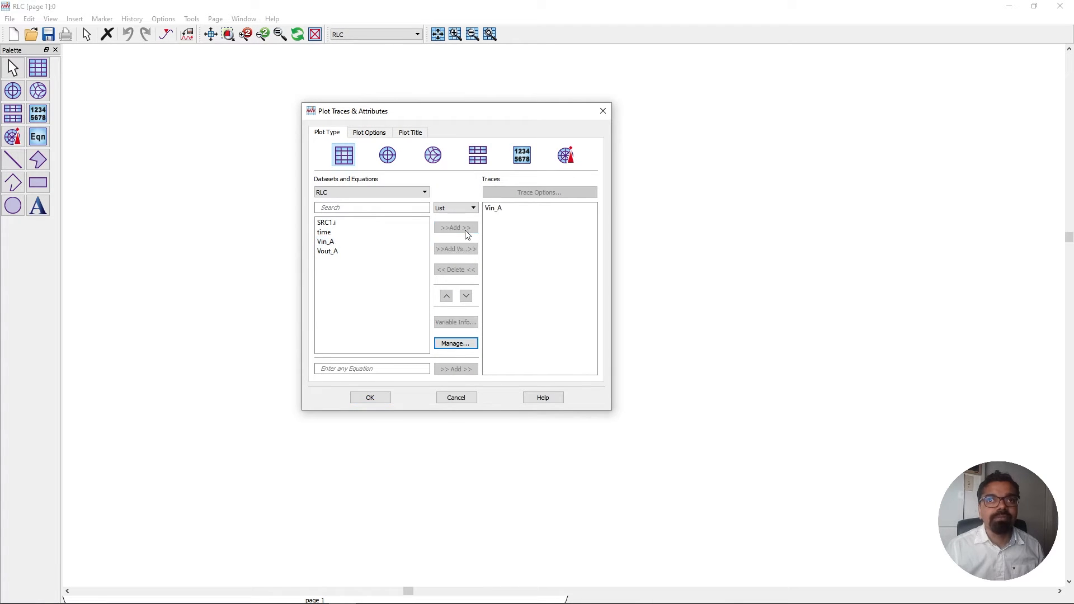
left_click(336, 251)
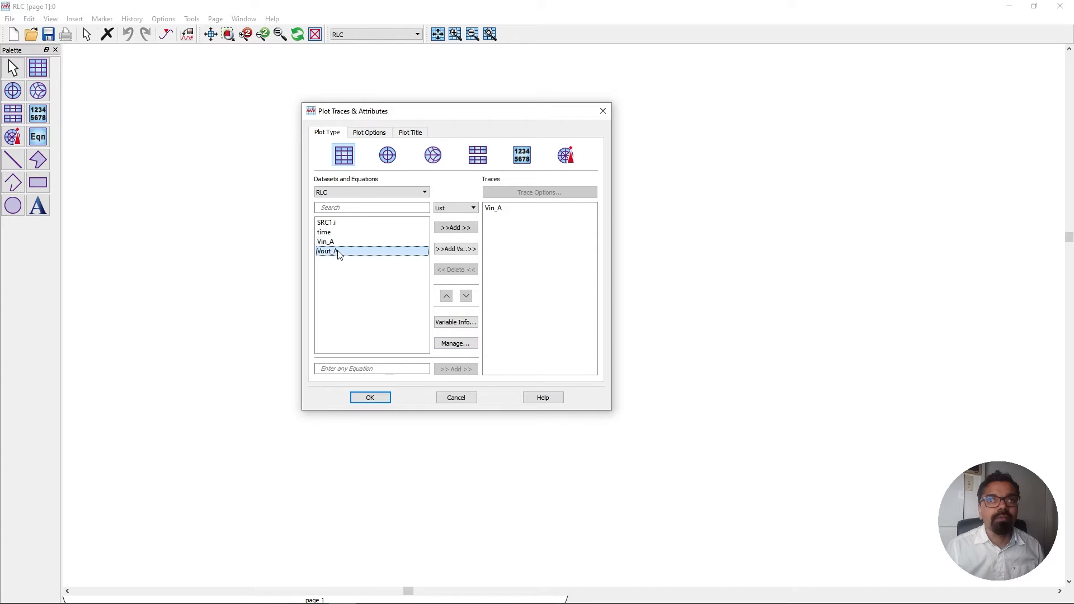
left_click(450, 234)
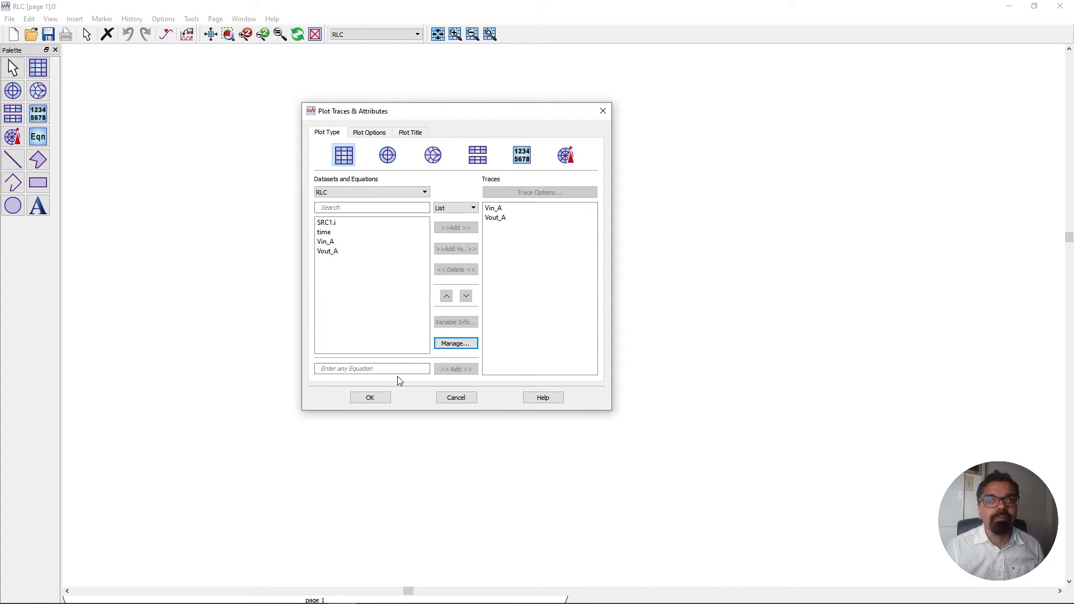
left_click(370, 397)
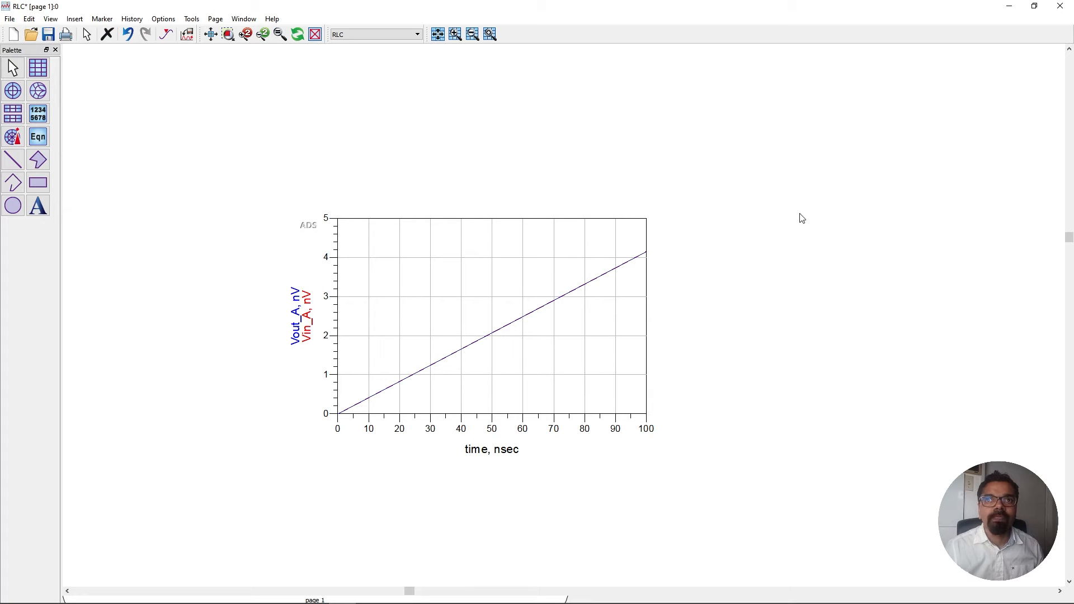
Set the unit of the pulse source's Rise parameter to nsec.
left_click(1011, 10)
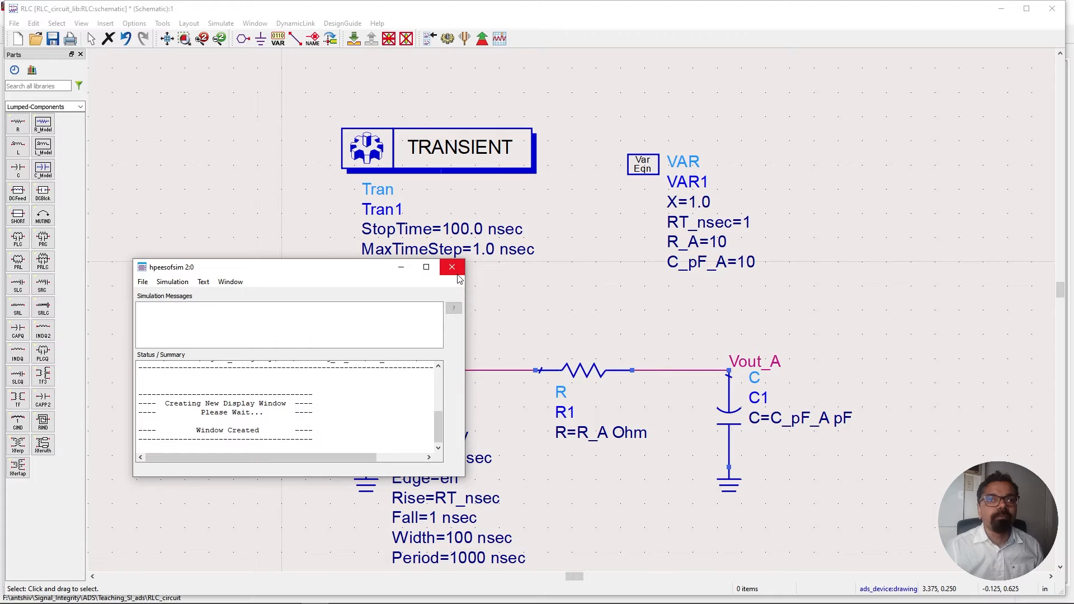
left_click(457, 273)
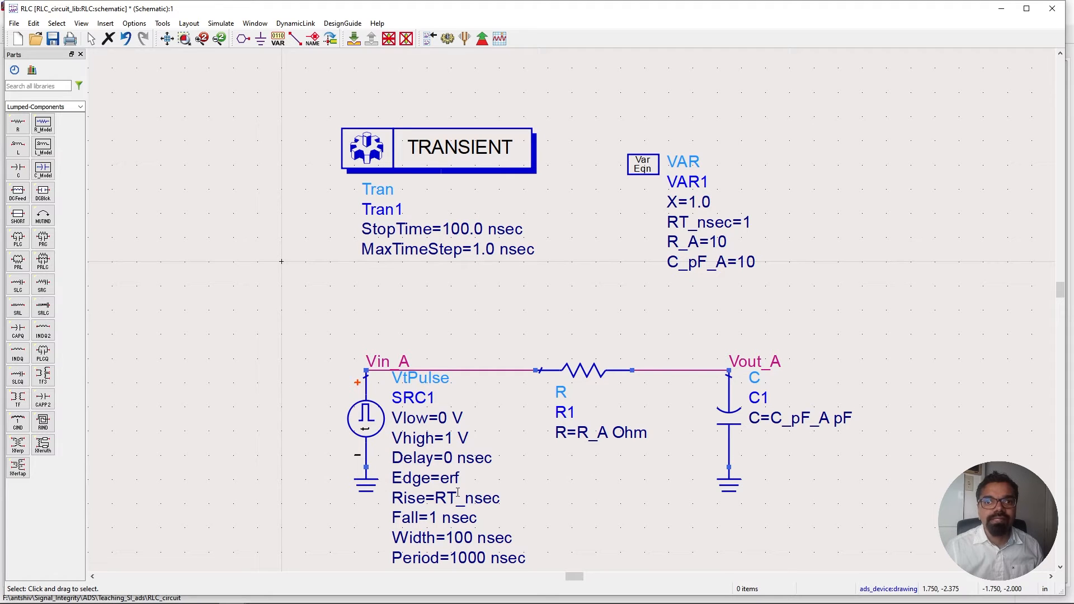
left_click(422, 504)
double_click(363, 421)
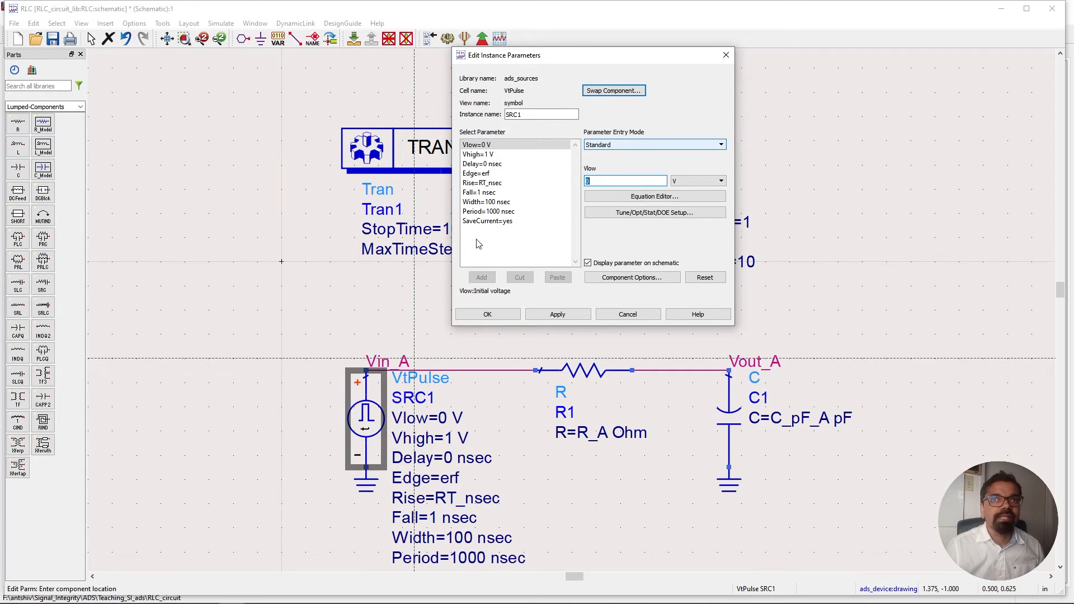
left_click(501, 183)
double_click(642, 180)
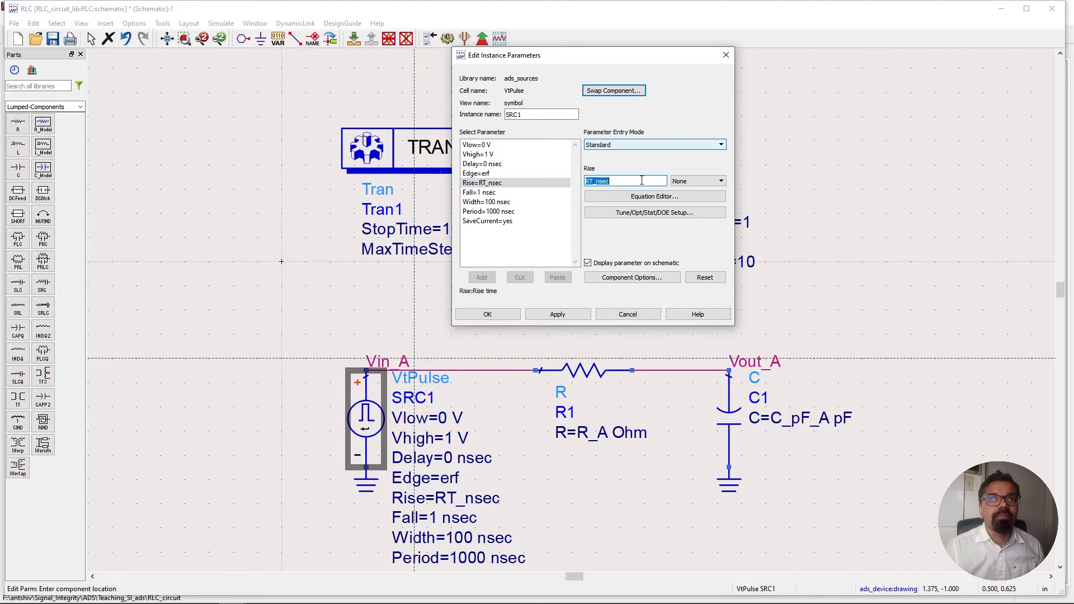
left_click(688, 181)
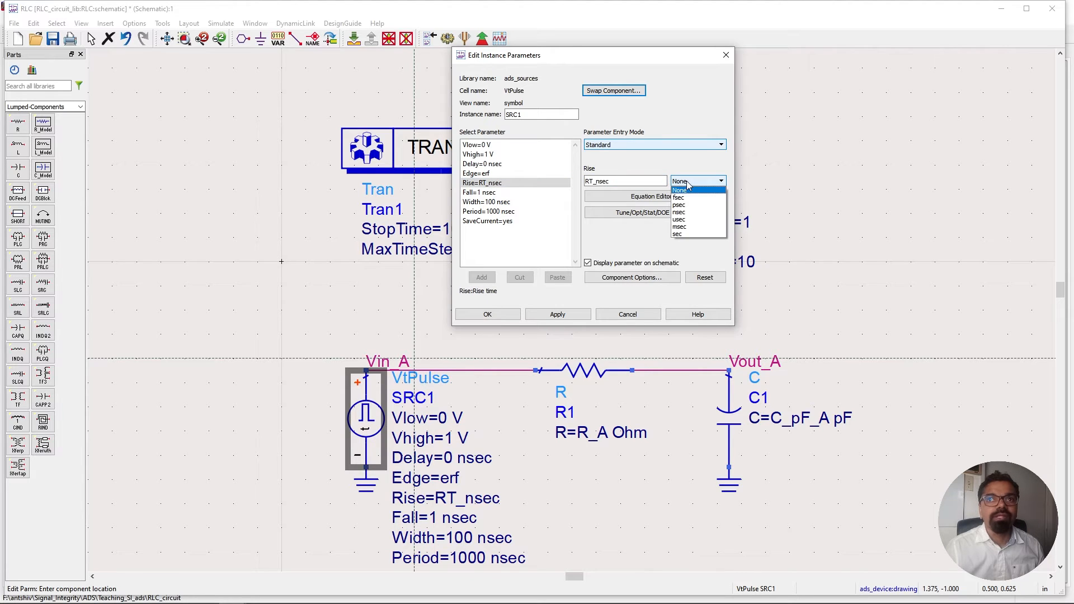
left_click(692, 211)
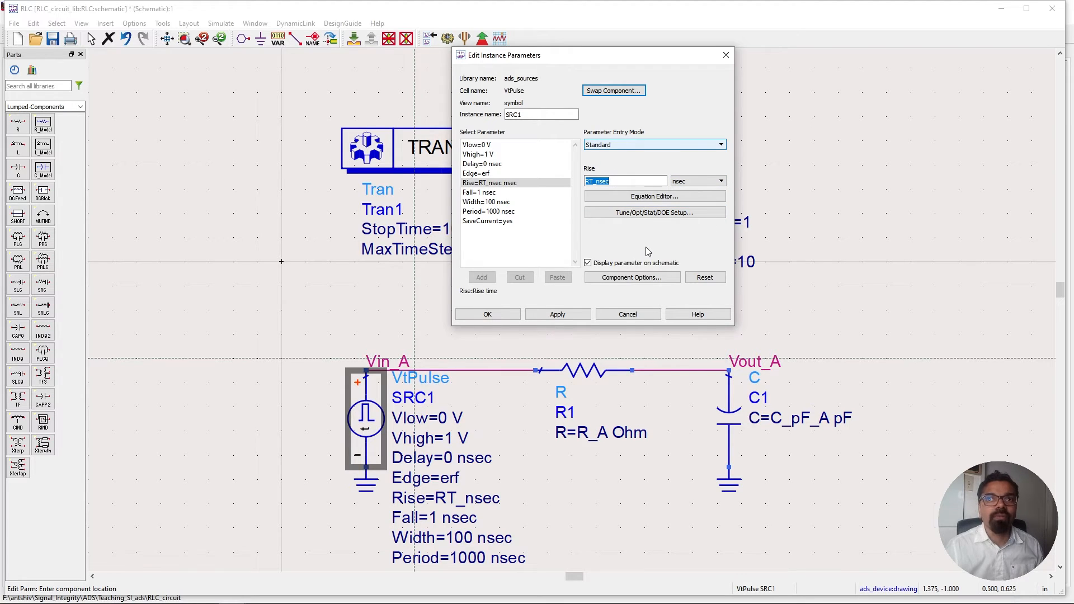
left_click(503, 315)
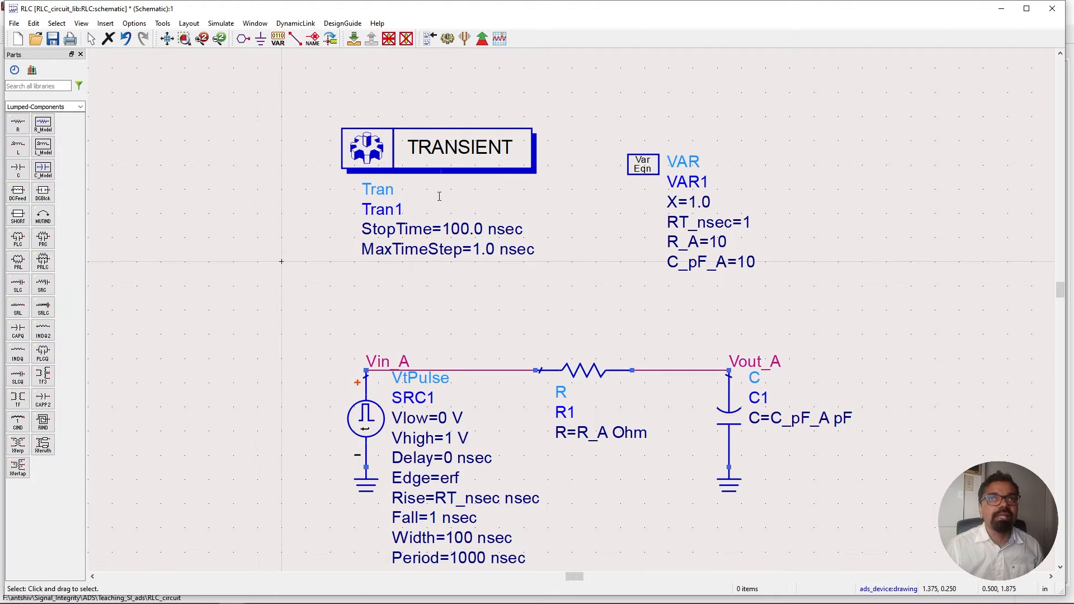
Rerun the transient simulation to update the plotted Vin_A and Vout_A waveforms.
left_click(448, 37)
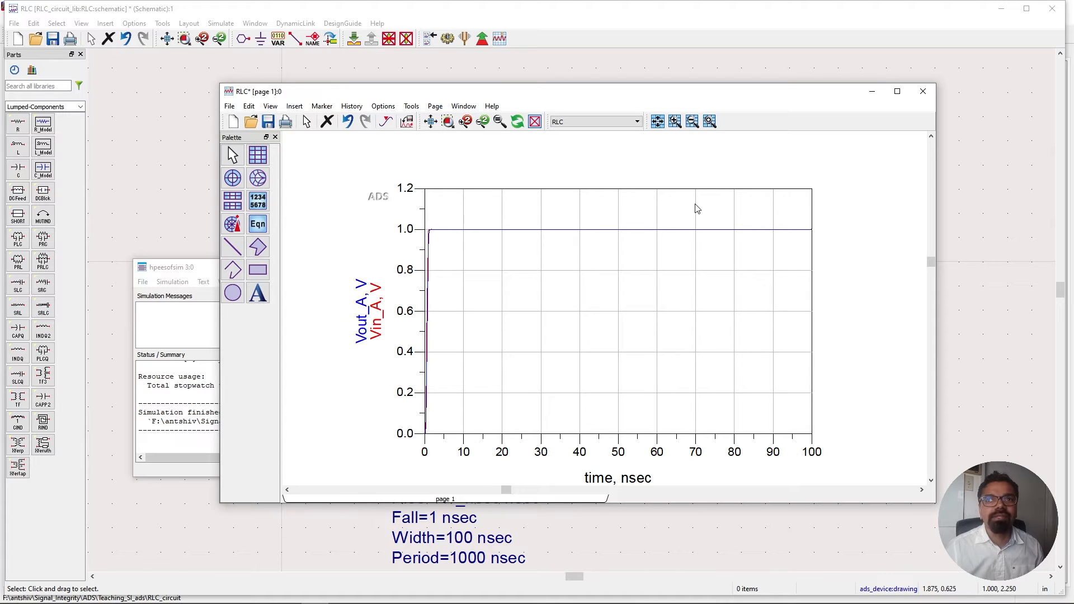
scroll(645, 354, "down", 1)
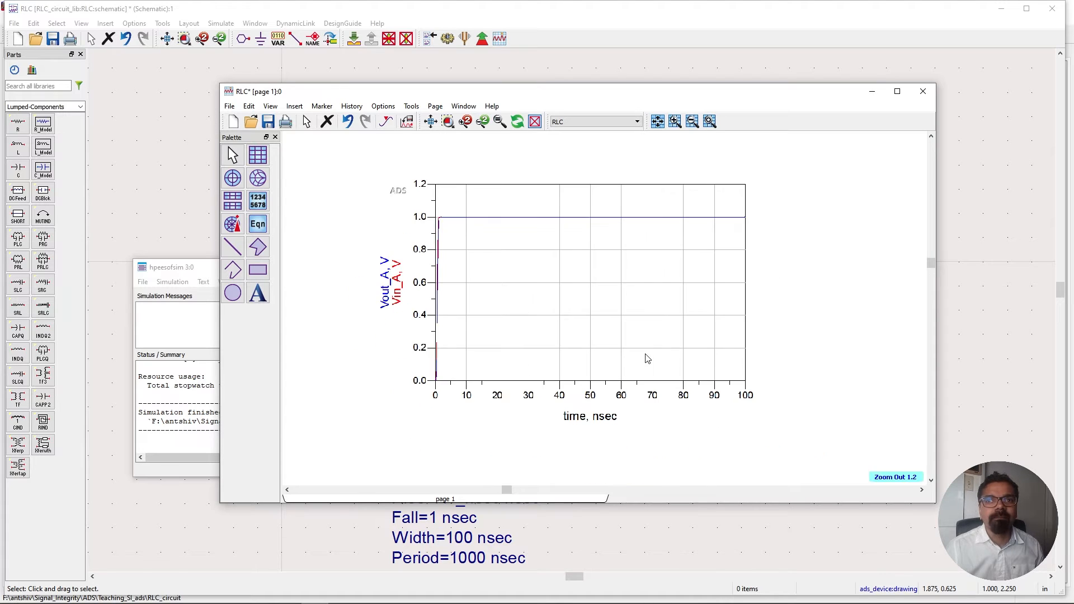
scroll(607, 325, "up", 1)
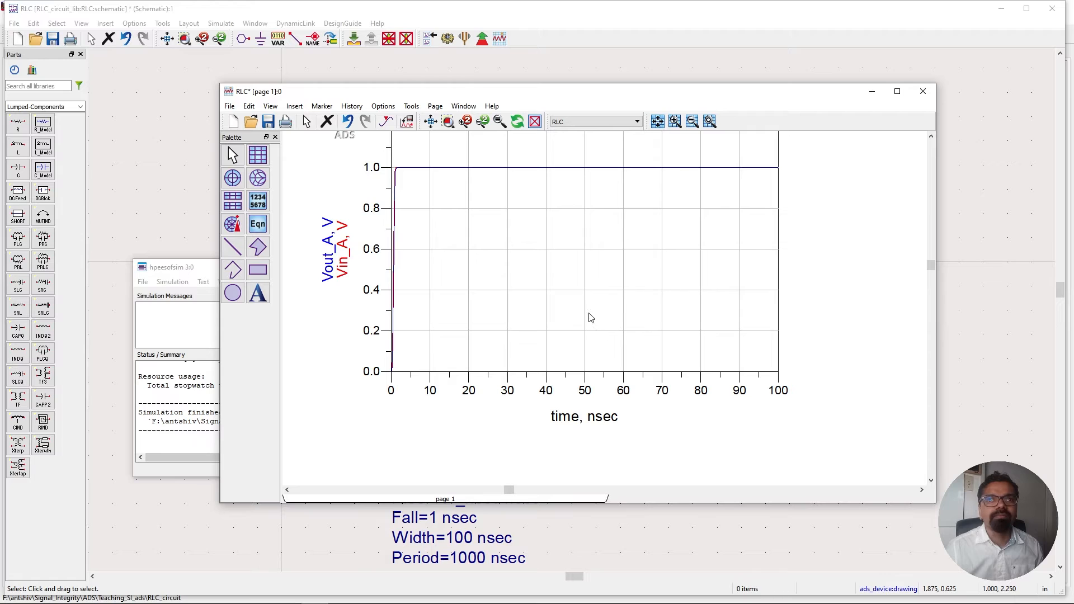
Set the plot's Y-axis minimum to -0.1.
scroll(826, 342, "up", 1)
scroll(826, 342, "up", 1)
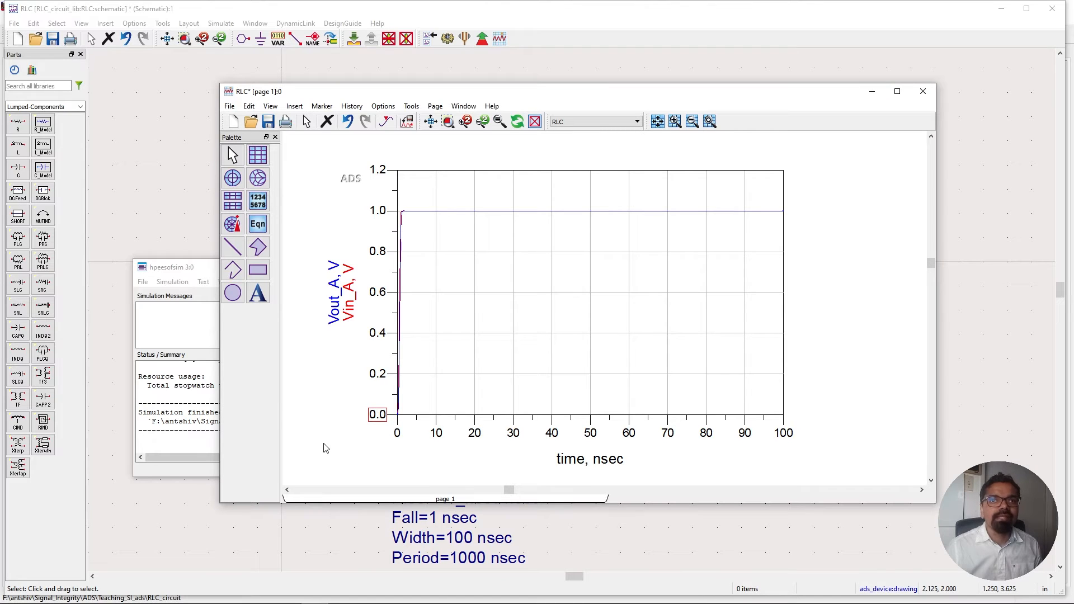
double_click(374, 416)
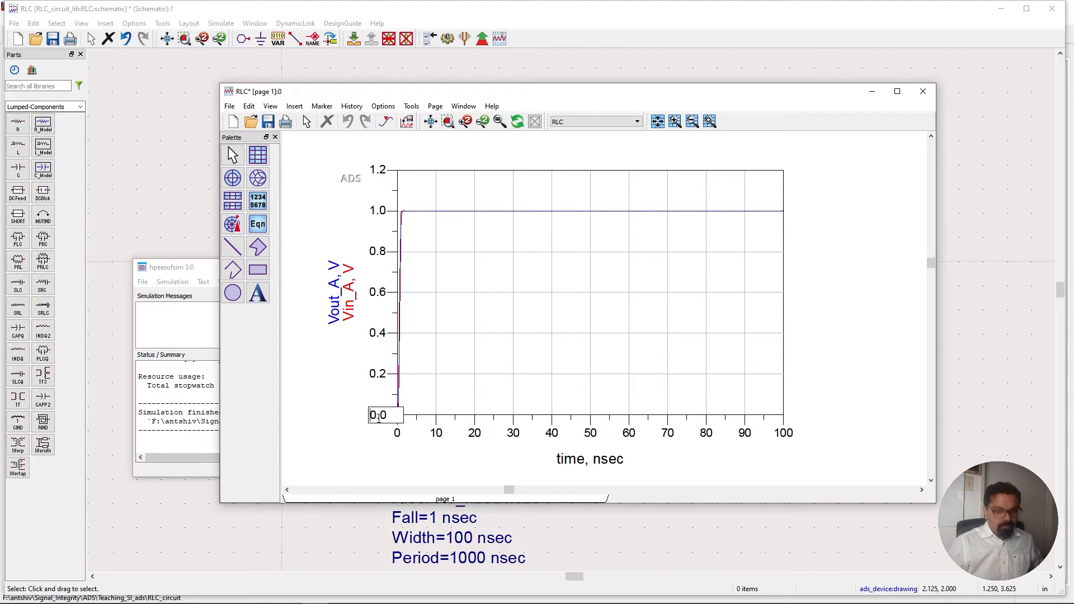
type("-0.")
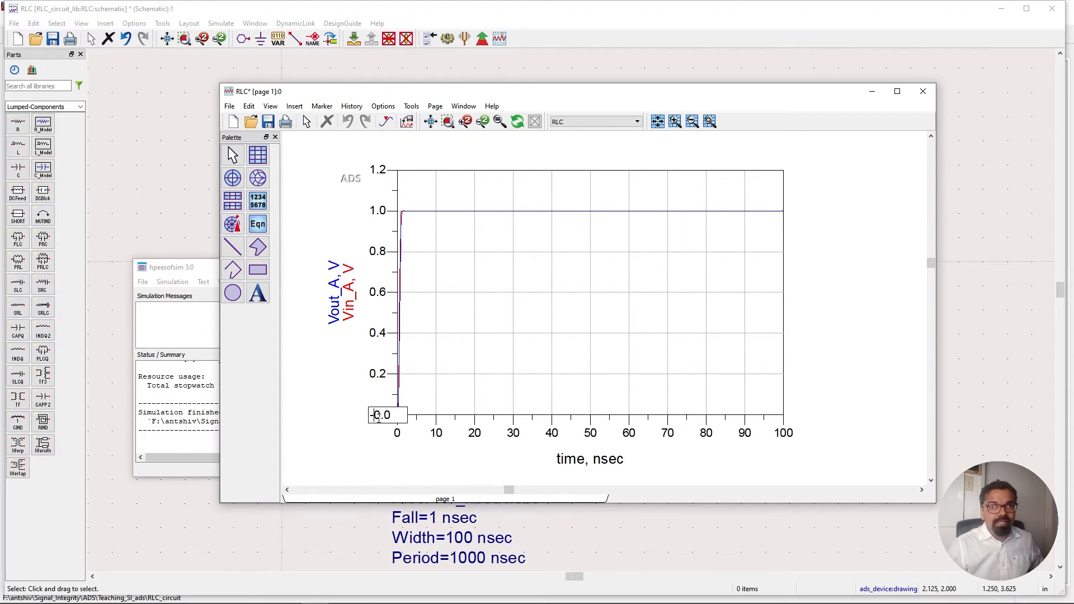
type("1")
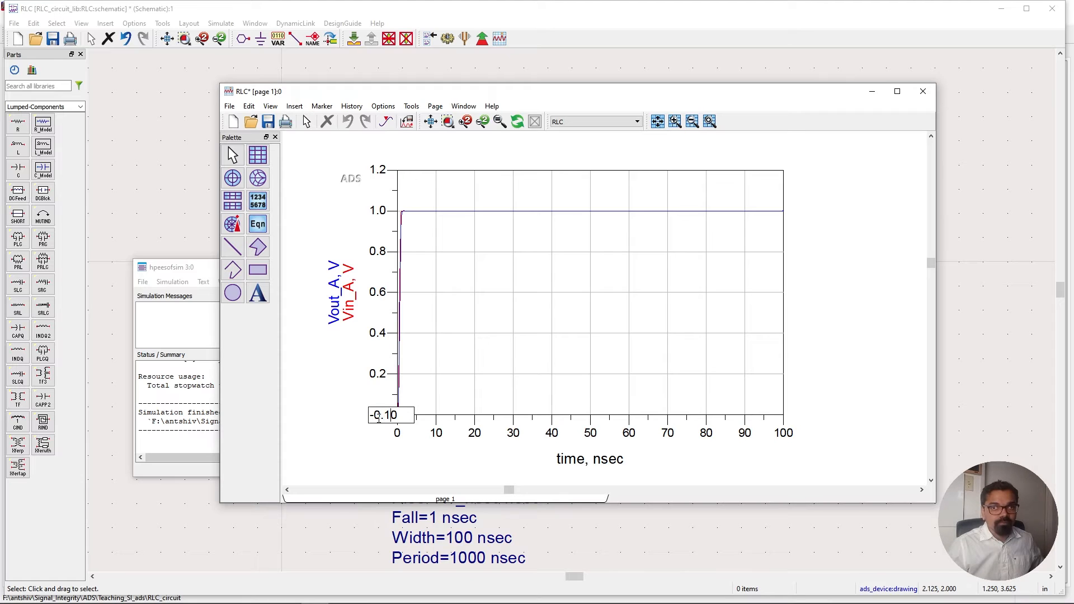
key("Return")
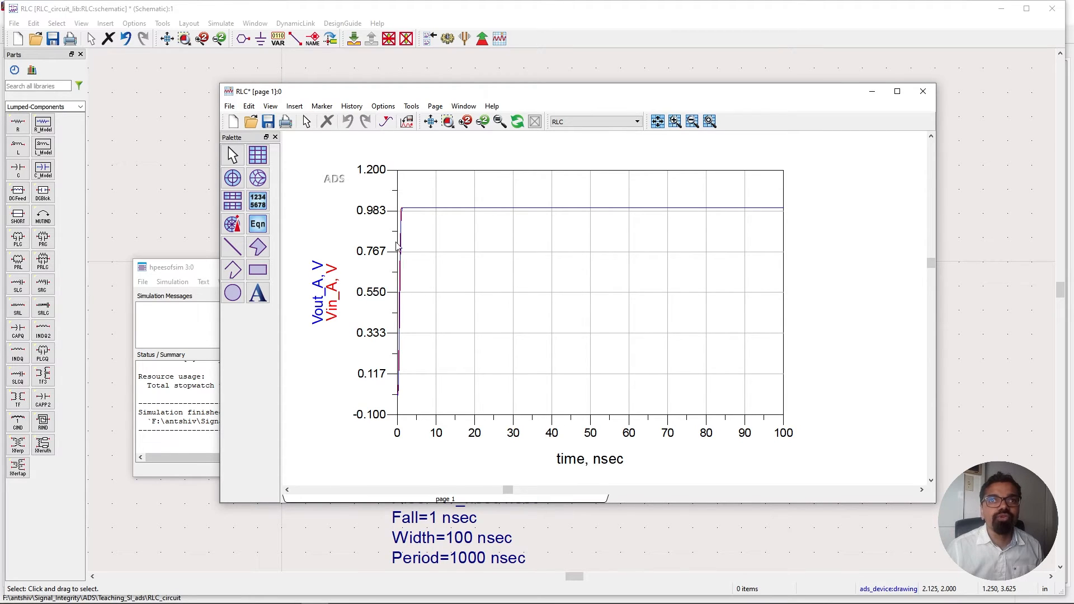
Zoom into the rising edge of the Vin_A and Vout_A traces, then minimize the data display window.
scroll(502, 266, "up", 1)
scroll(587, 291, "up", 1)
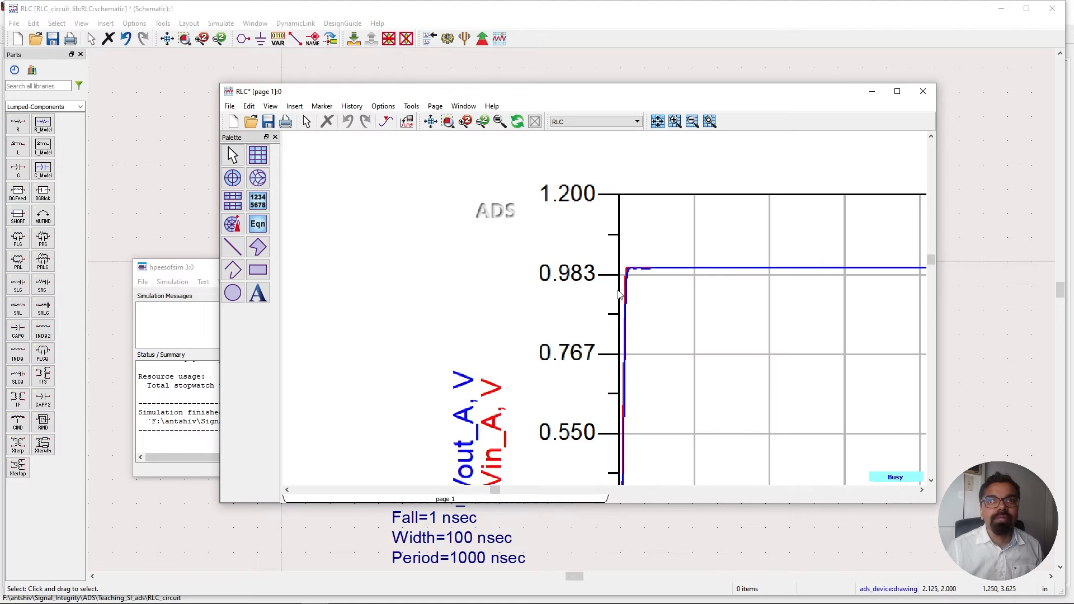
scroll(637, 294, "up", 1)
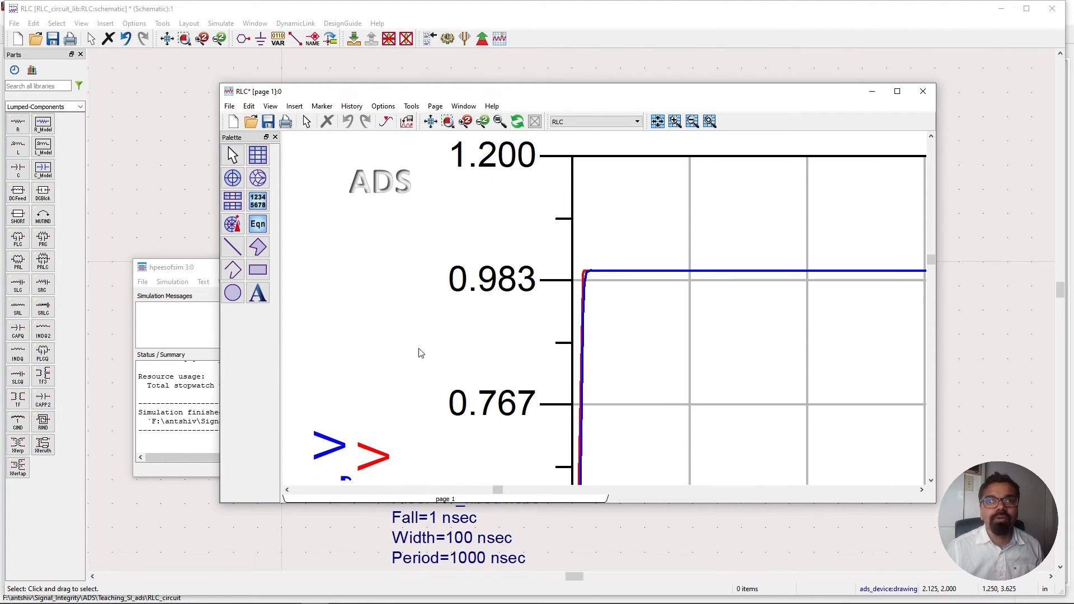
scroll(420, 286, "down", 3)
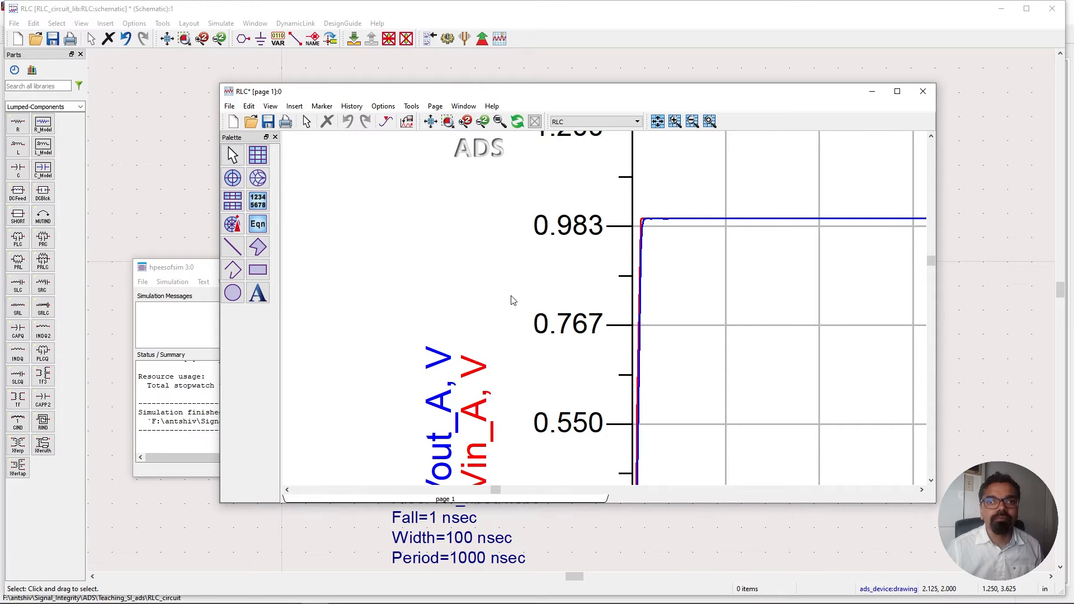
scroll(558, 306, "down", 2)
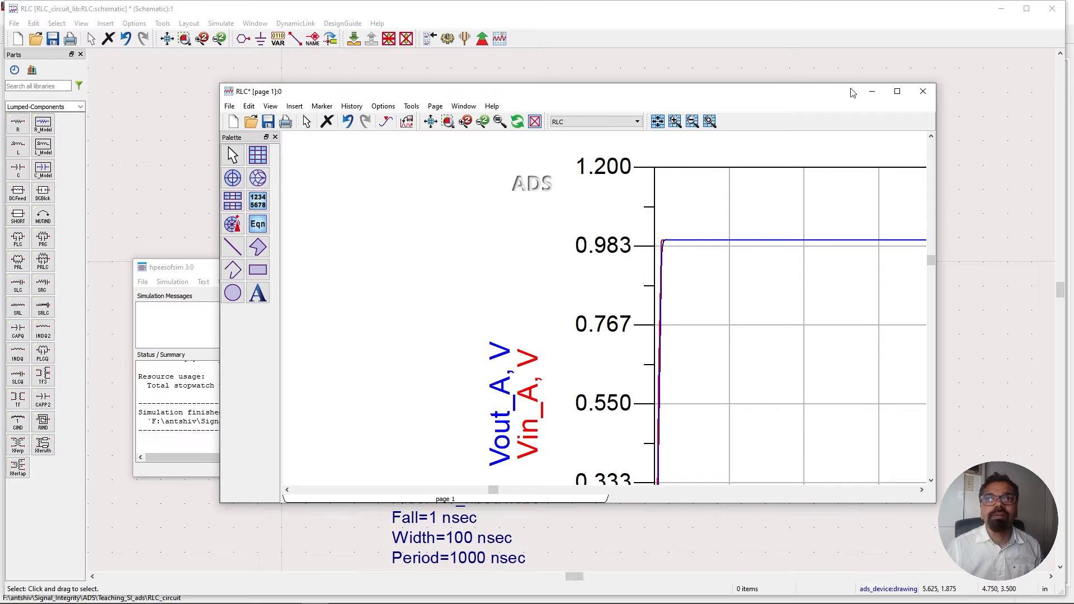
left_click(870, 91)
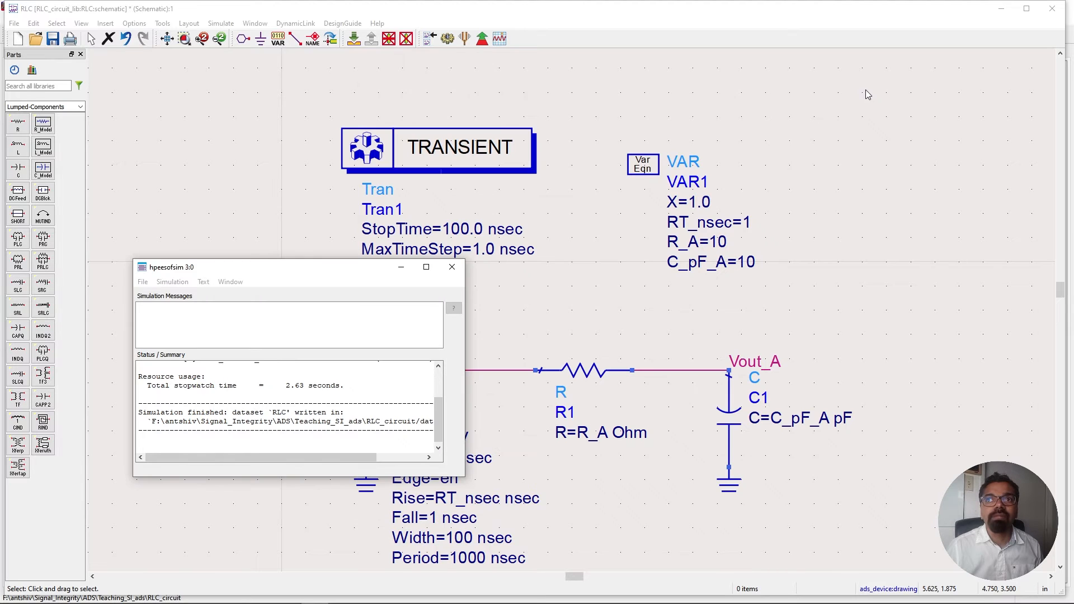
Close the simulator window and set the transient MaxTimeStep to 0.1 nsec.
left_click(454, 270)
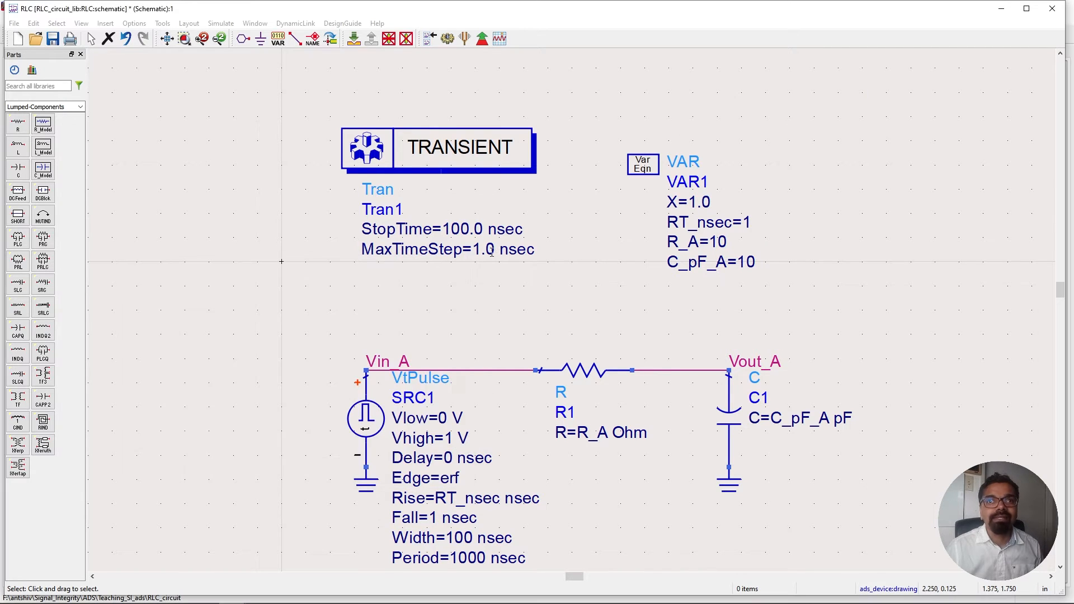
double_click(492, 251)
left_click(487, 251)
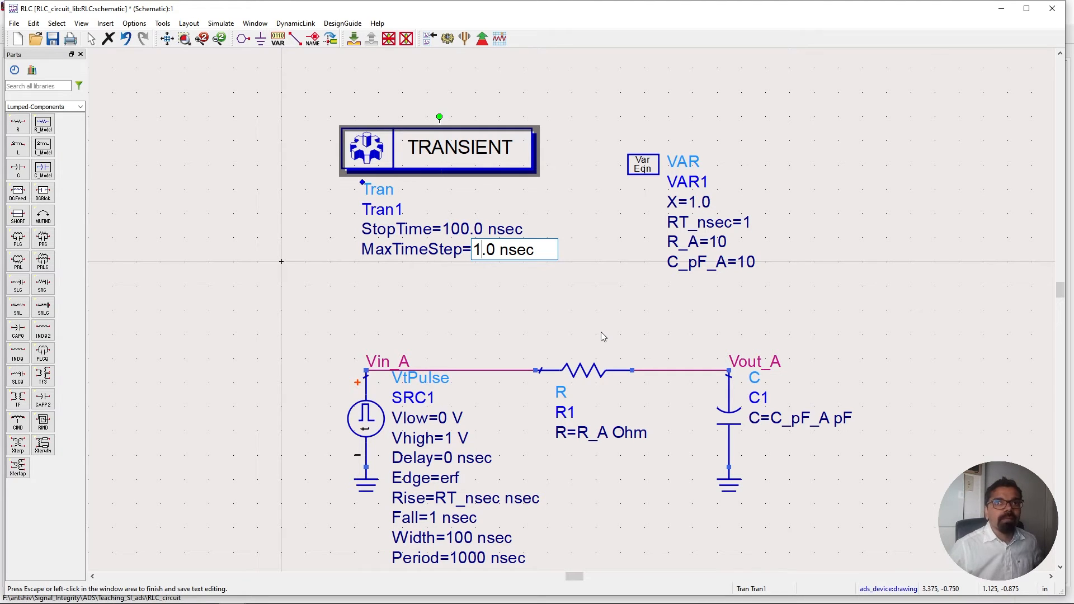
type("0")
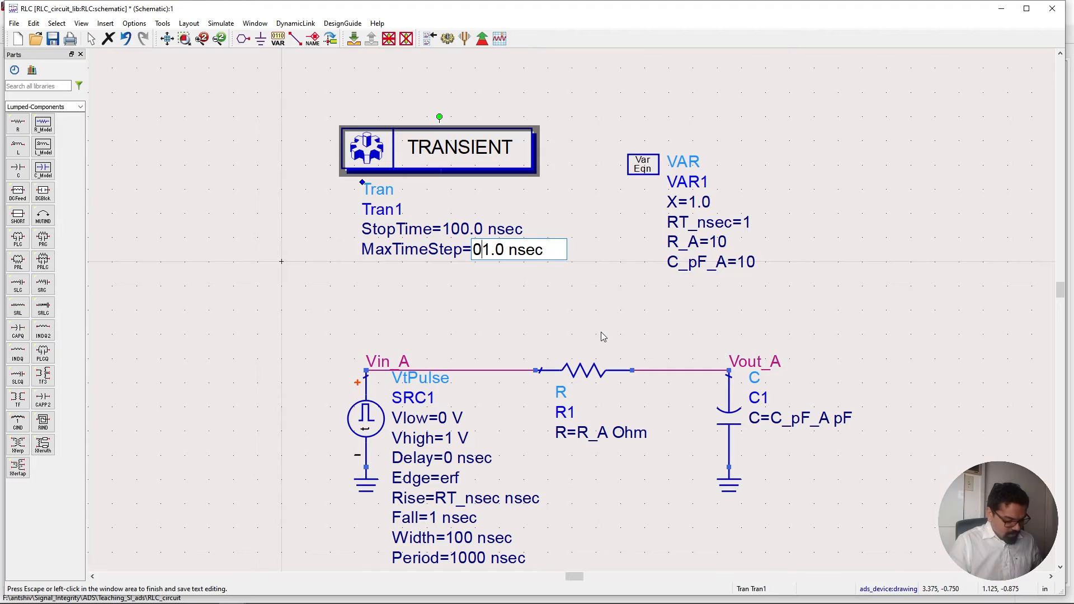
type(".")
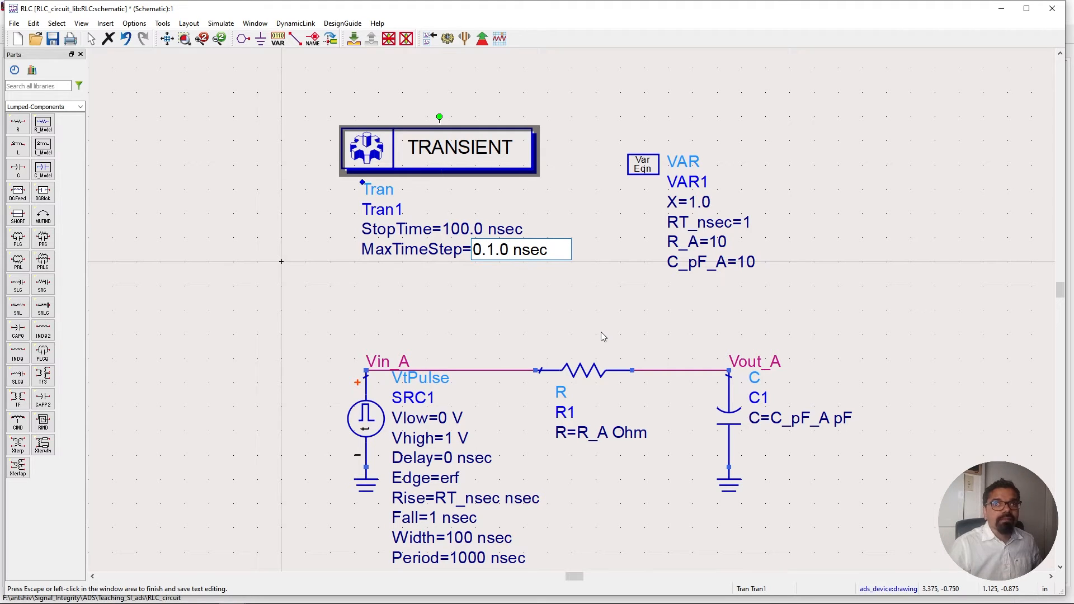
key("BackSpace")
key("BackSpace")
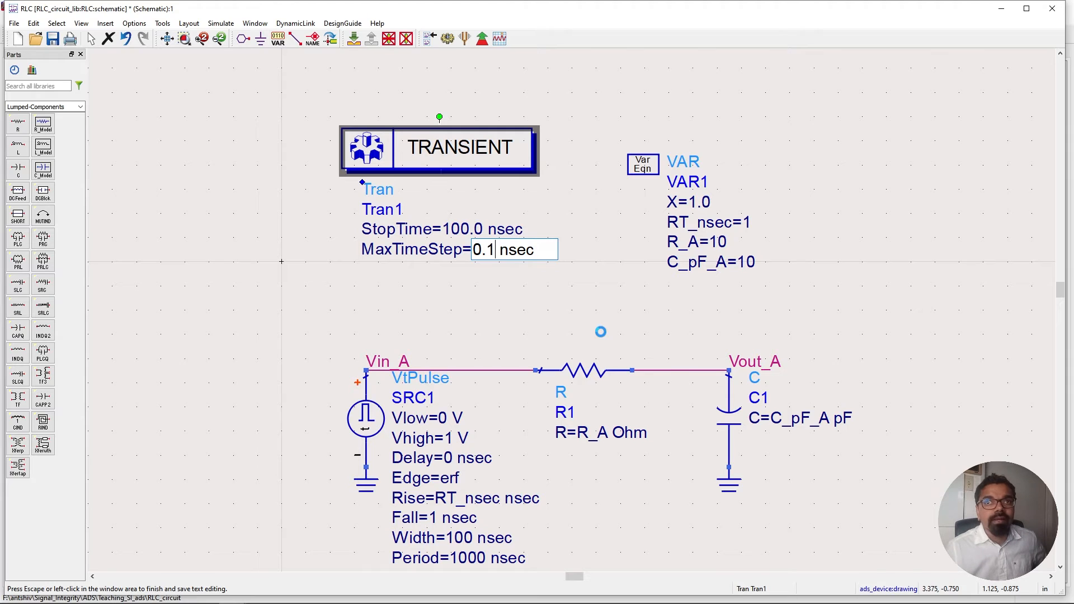
left_click(600, 331)
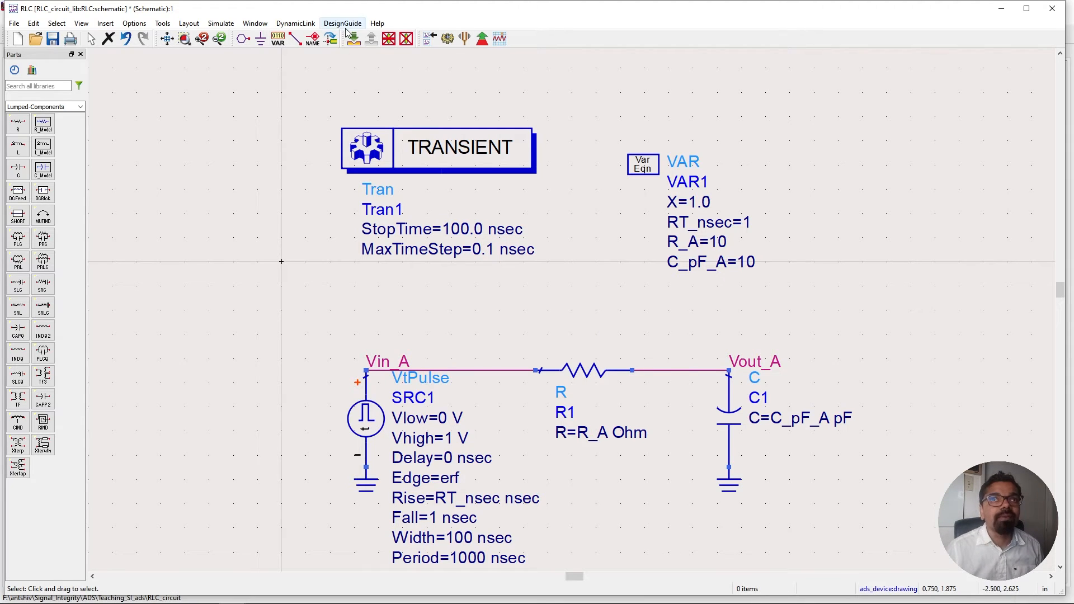
Rerun the transient simulation and inspect the updated waveforms in the maximized data display before minimizing it.
left_click(446, 40)
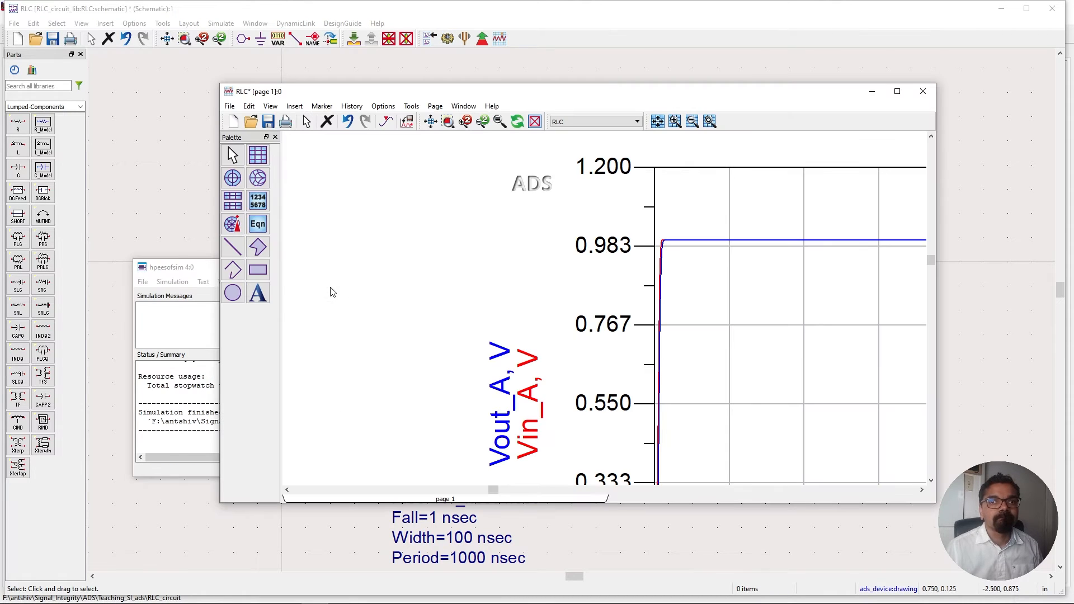
left_click(897, 91)
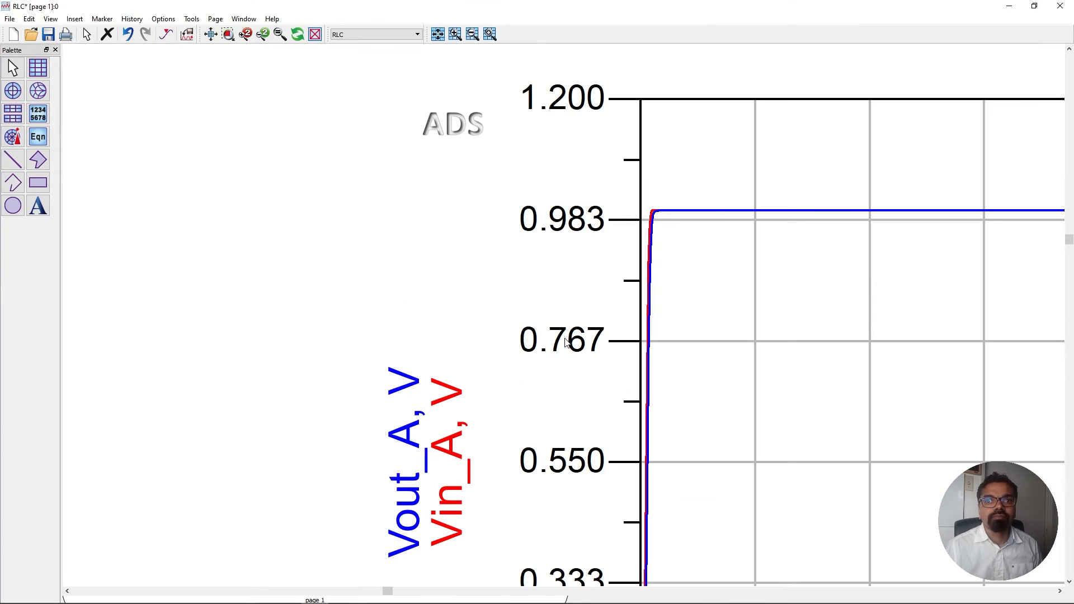
scroll(565, 325, "down", 3)
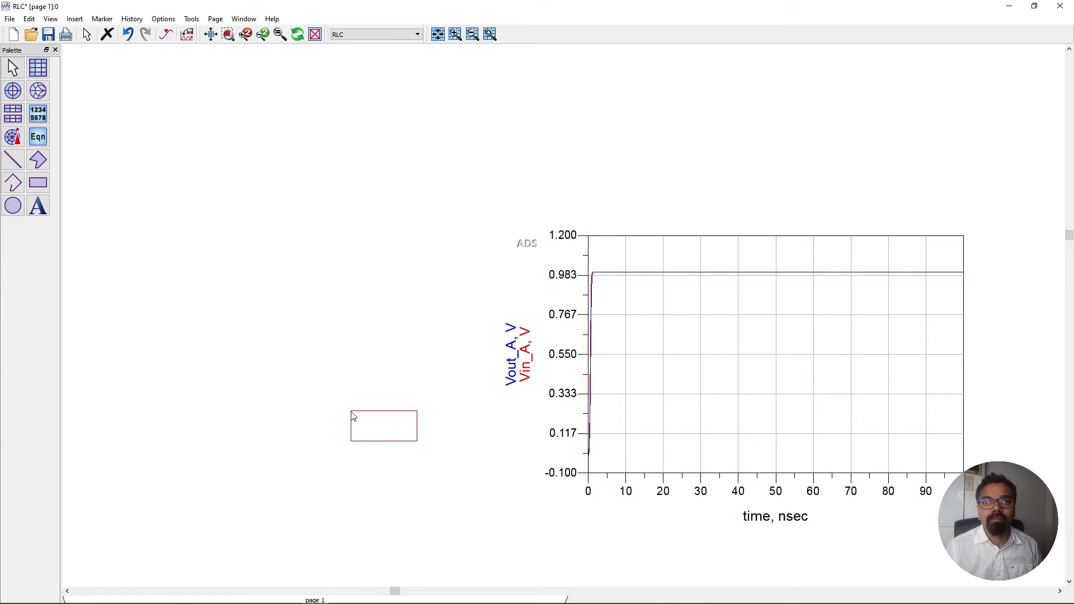
left_click_drag(483, 418, 265, 400)
scroll(580, 410, "up", 1)
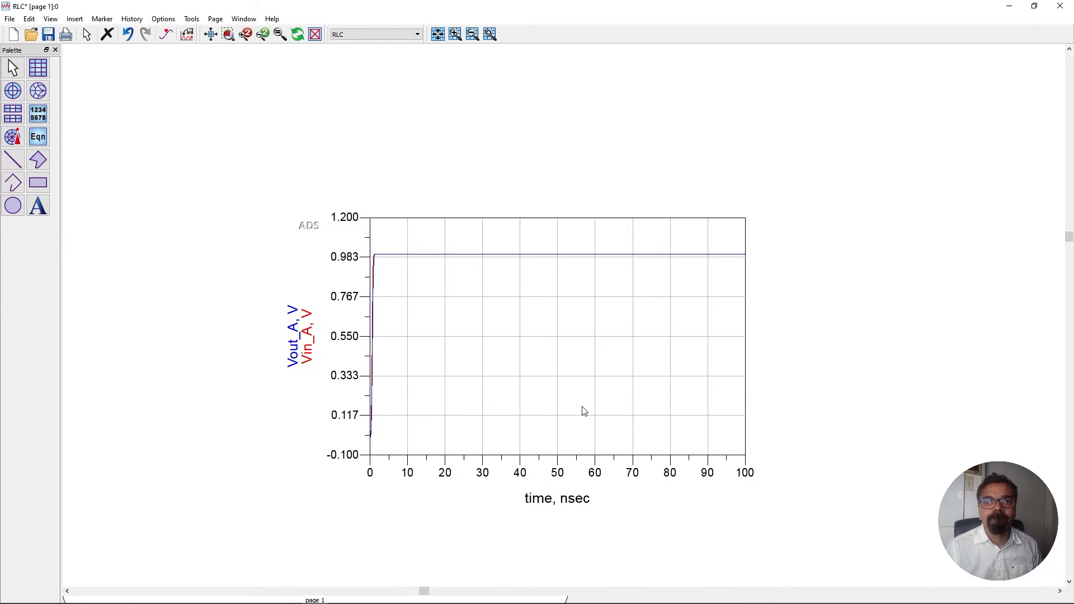
scroll(558, 286, "up", 1)
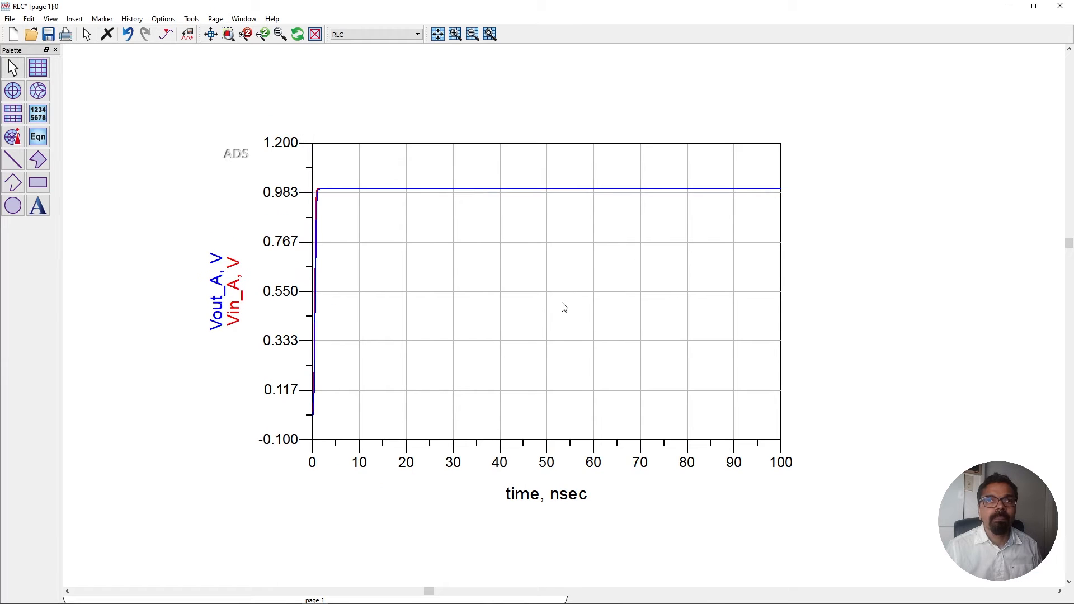
scroll(563, 306, "up", 1)
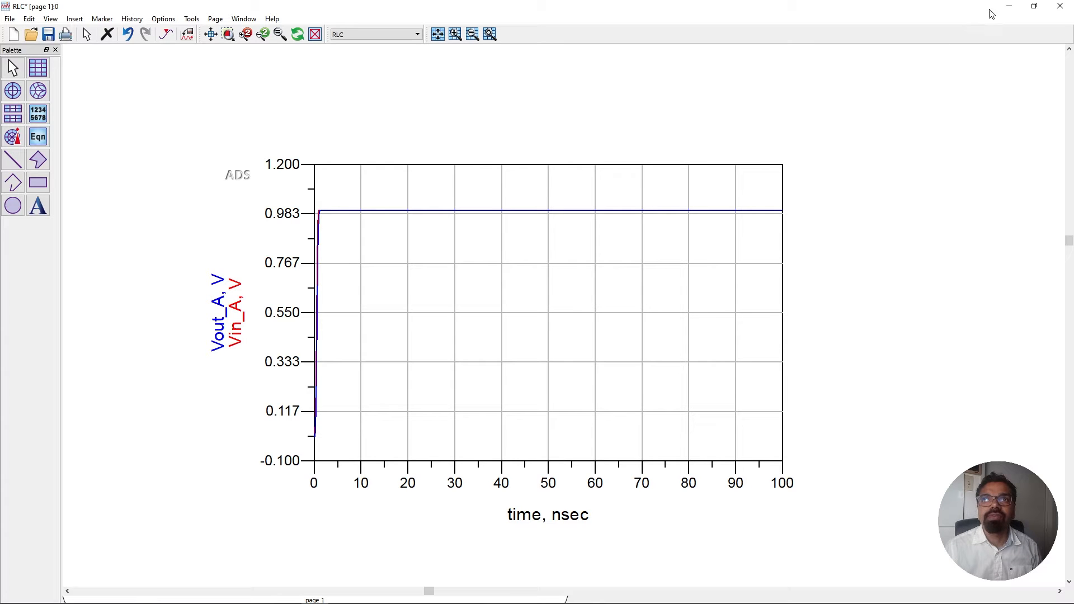
left_click(1007, 11)
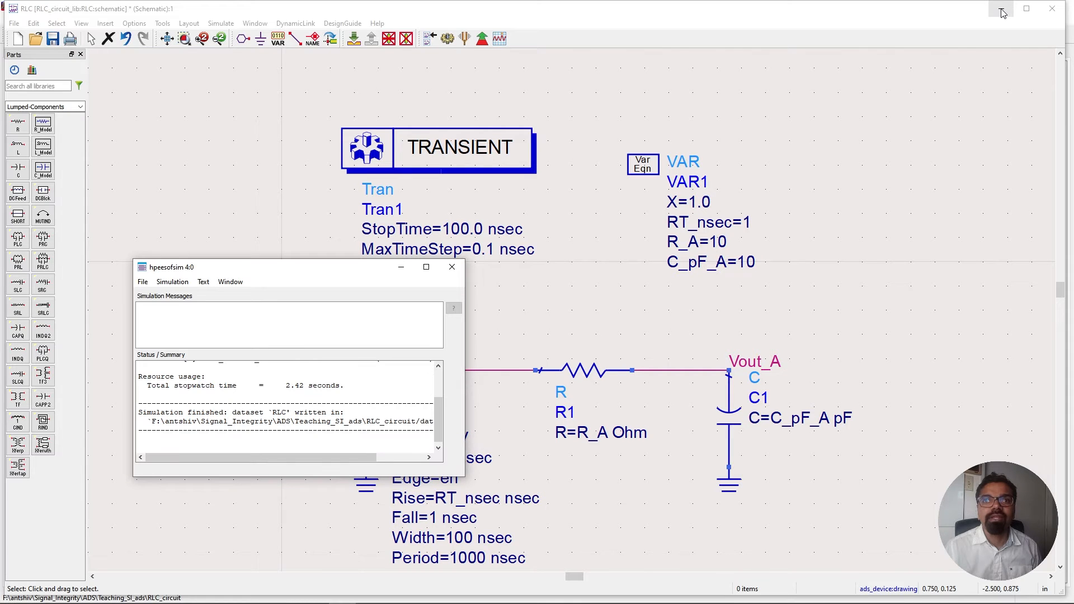
Set the transient StopTime to 50 nsec and rerun the simulation.
left_click(529, 303)
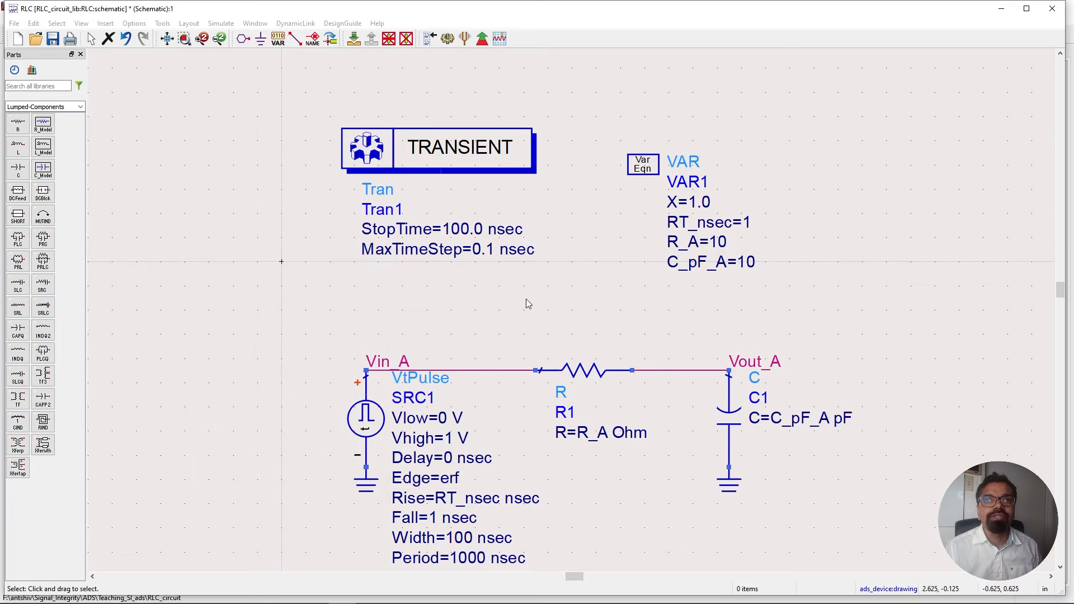
double_click(467, 236)
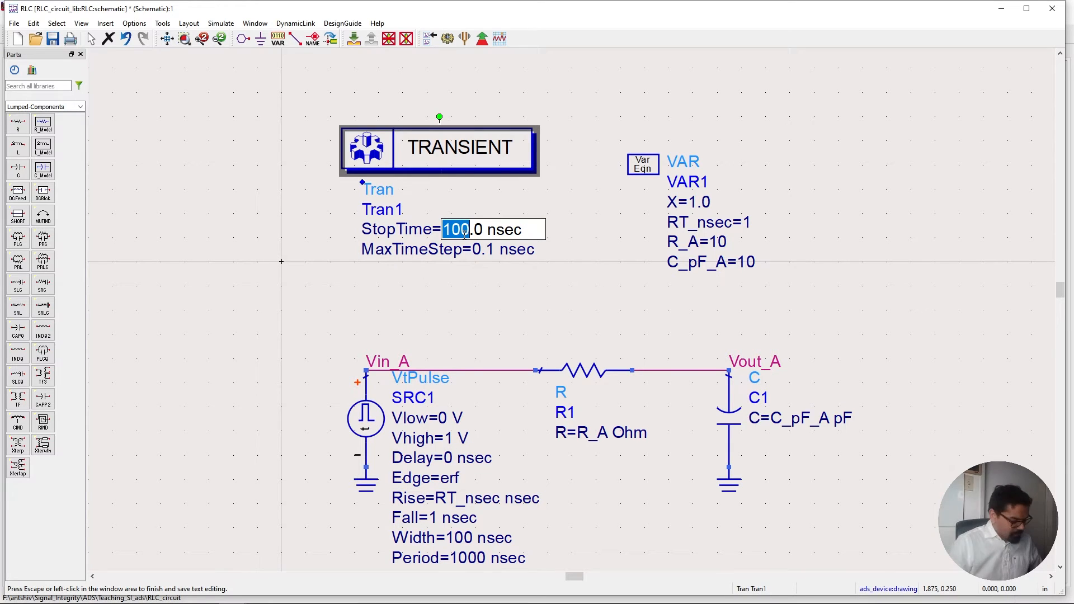
type("50")
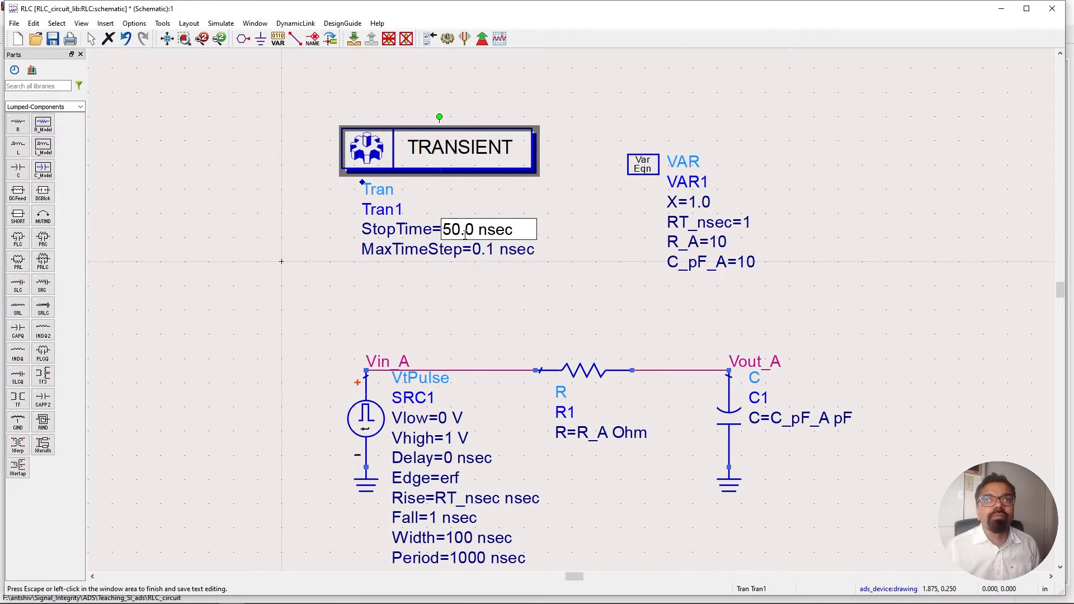
left_click(490, 296)
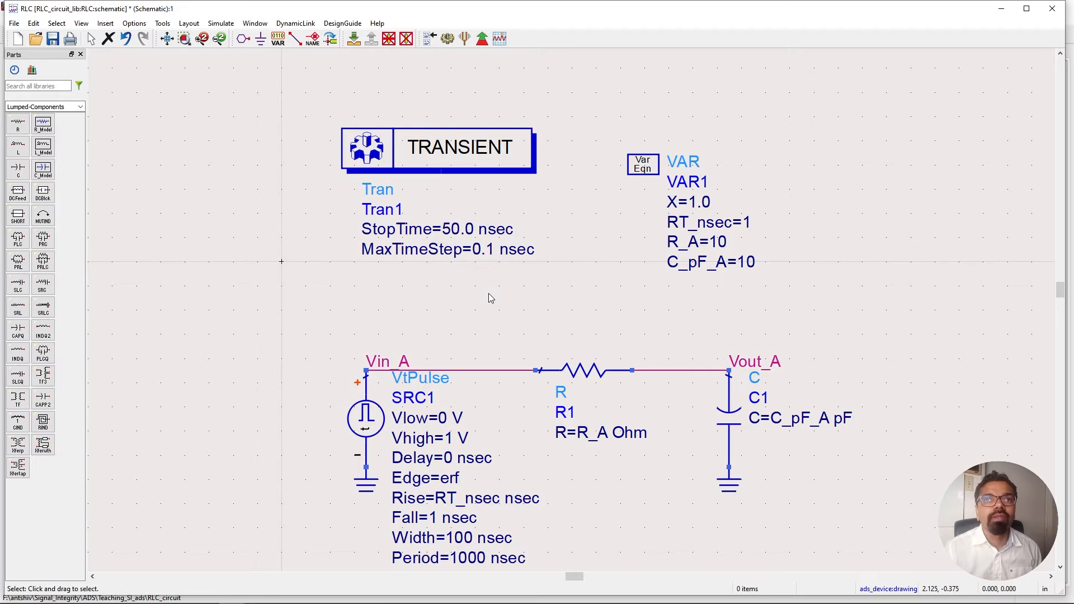
left_click(443, 42)
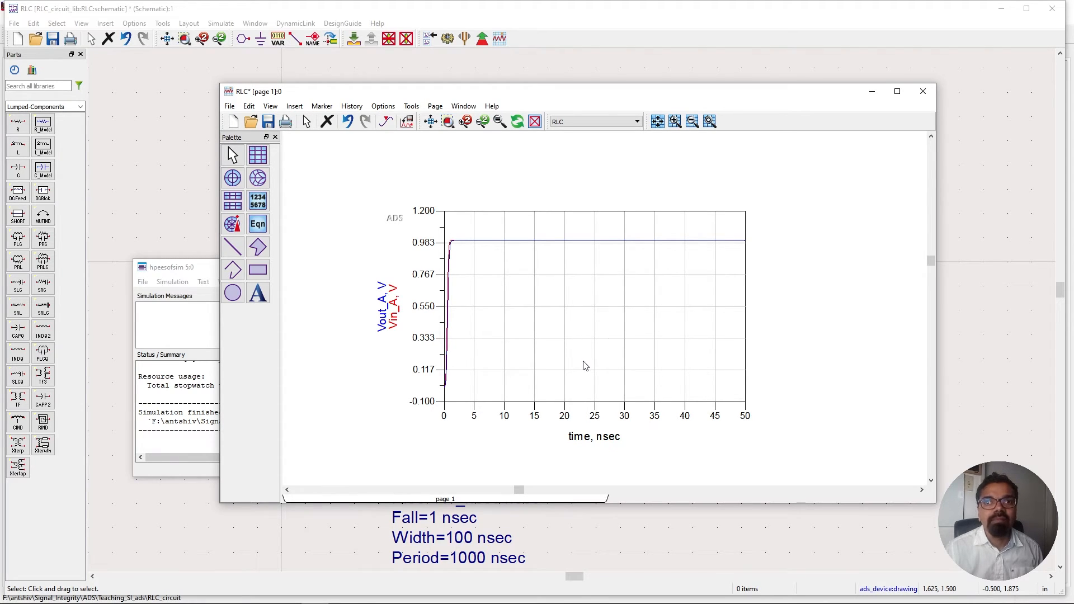
left_click(978, 218)
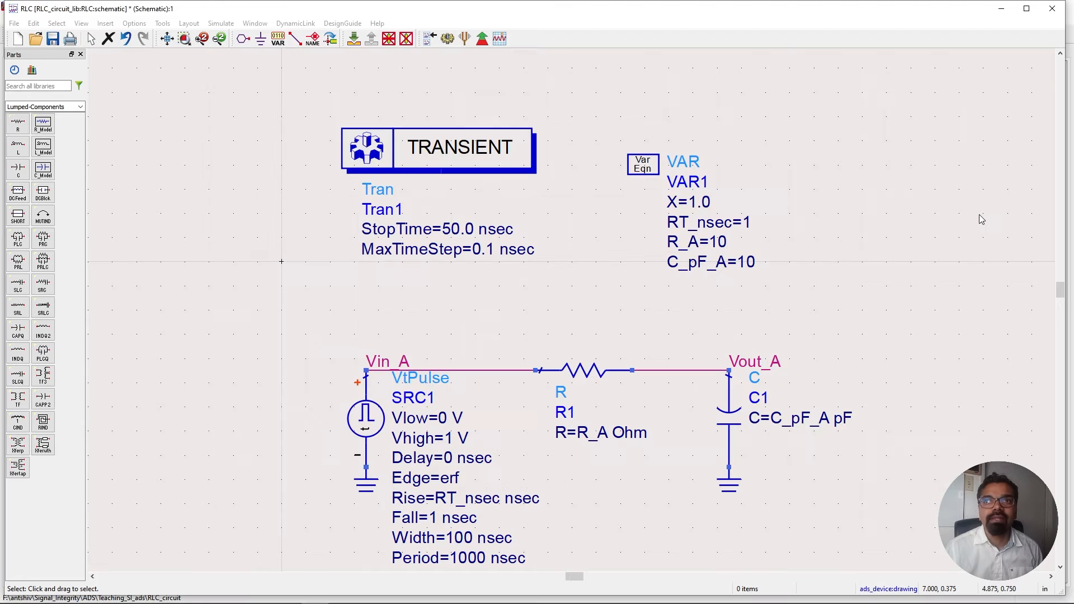
Set the transient StopTime to 20 nsec.
double_click(458, 236)
left_click(457, 228)
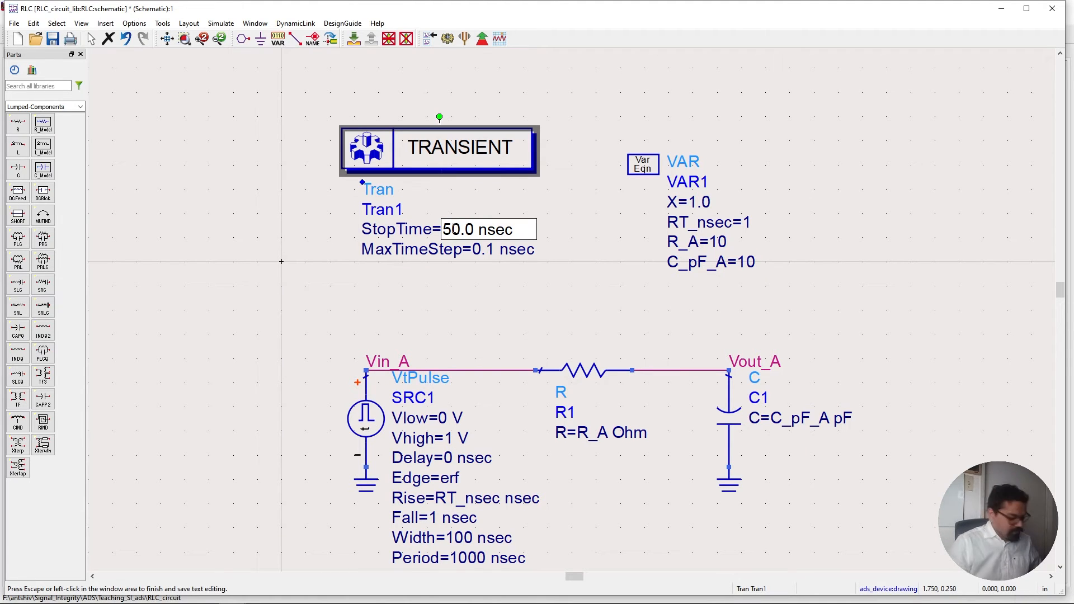
key("BackSpace")
type("2")
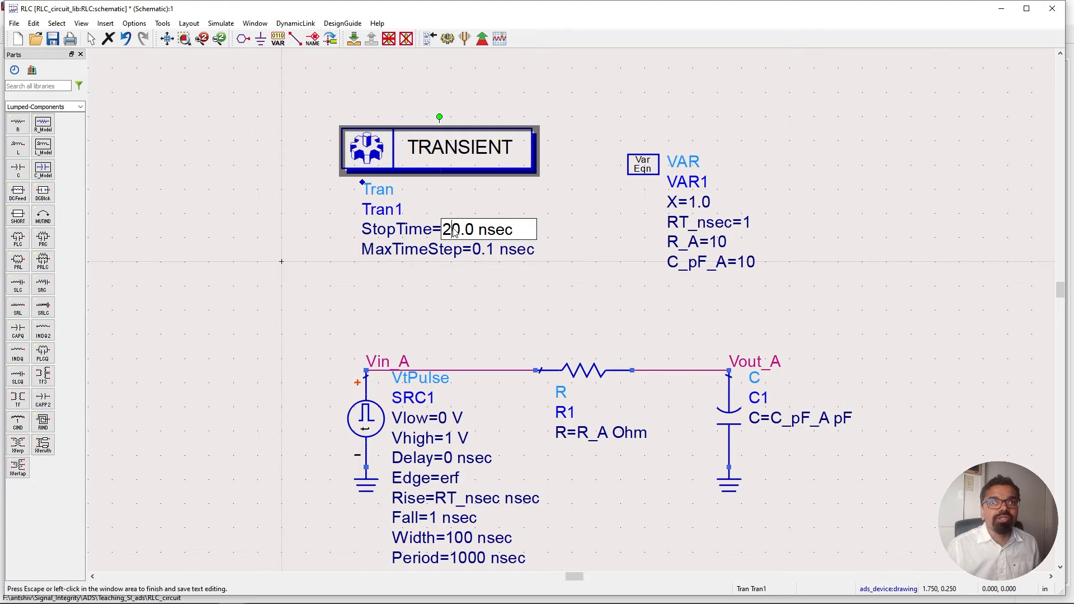
key("Tab")
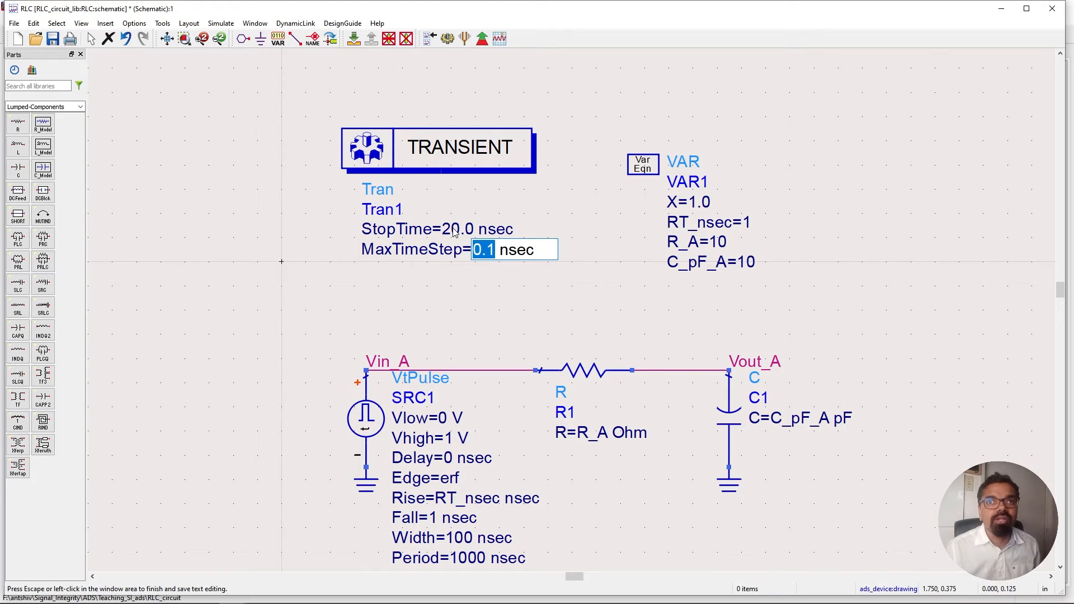
Rerun the transient simulation and zoom into the Vin_A and Vout_A rising edges.
left_click(447, 38)
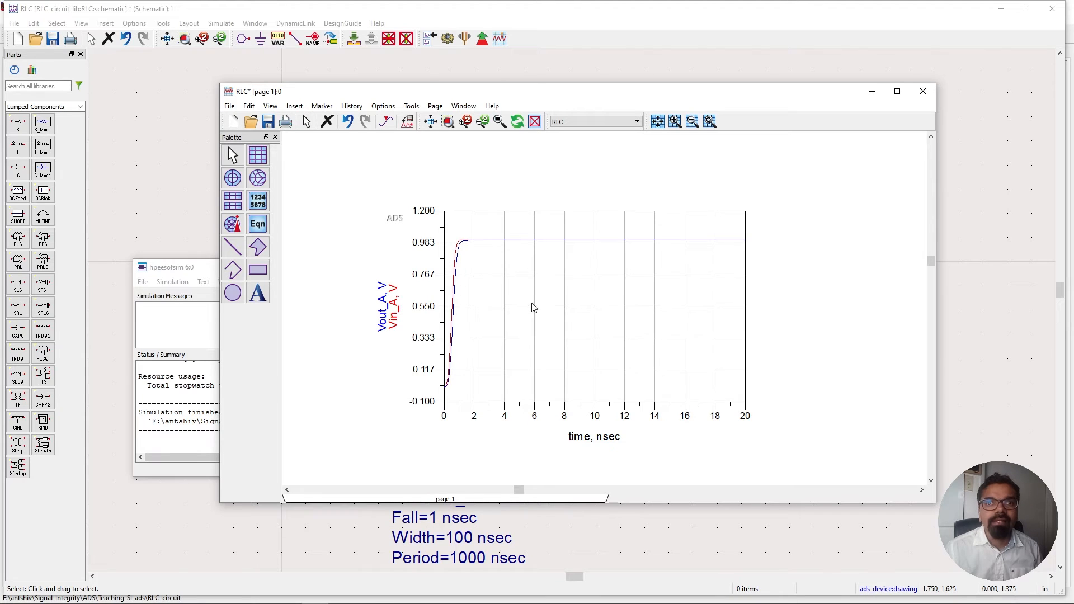
scroll(532, 303, "up", 1)
scroll(582, 321, "up", 1)
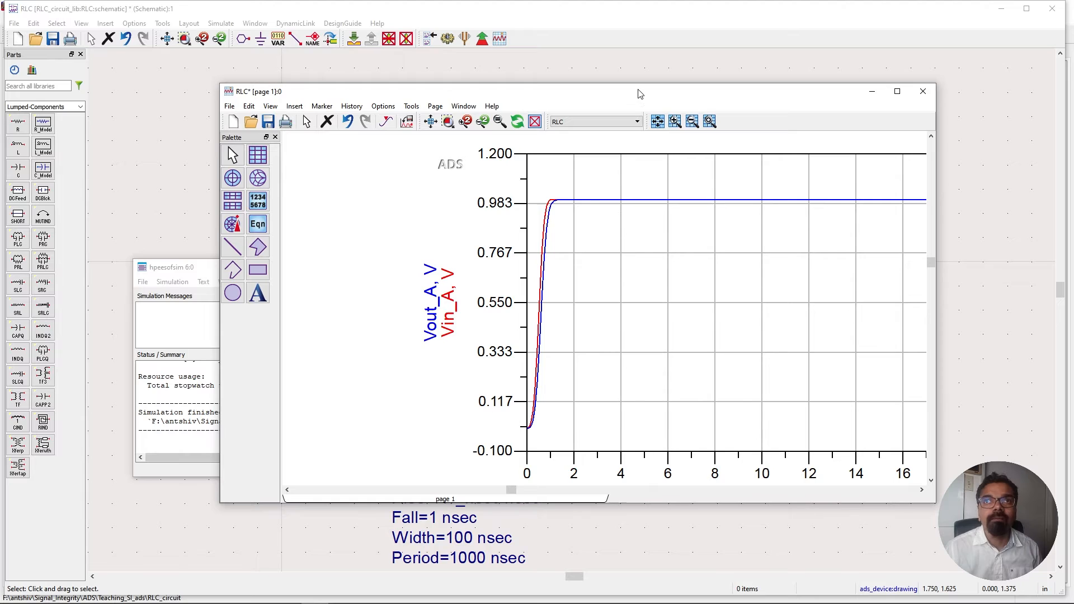
left_click_drag(637, 92, 547, 71)
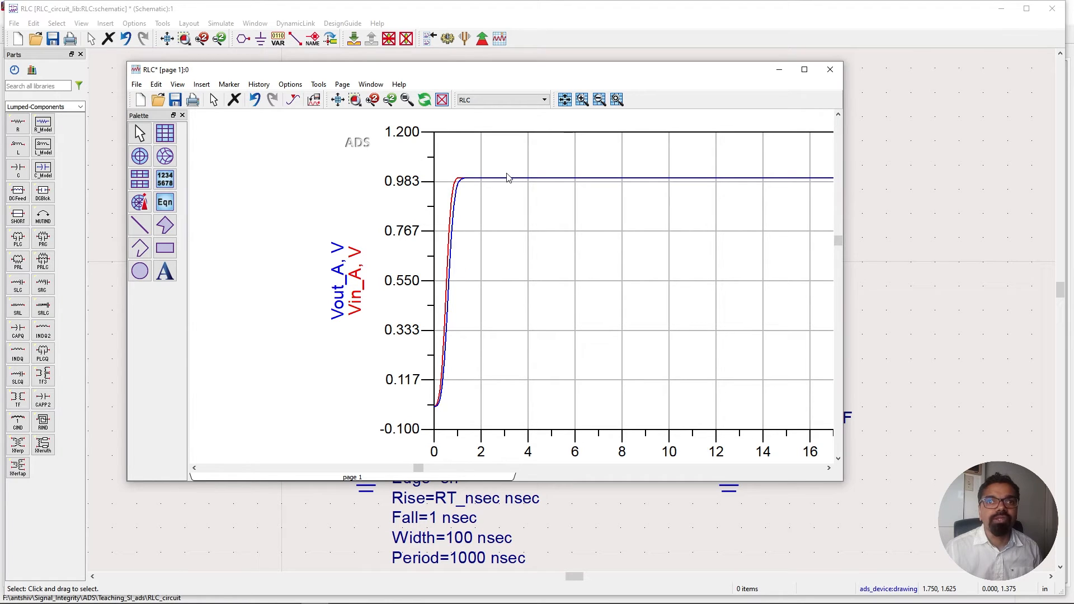
Minimize the data display, start tuning, and mark RT_nsec, R_A and C_pF_A on the schematic as tunable parameters.
mouse_move(508, 177)
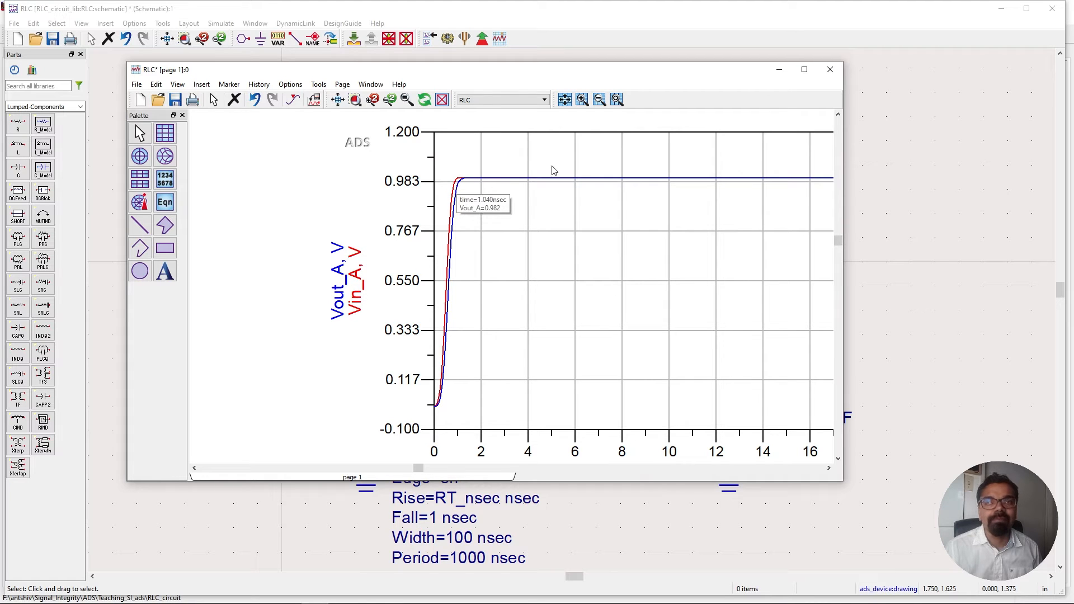
left_click(777, 74)
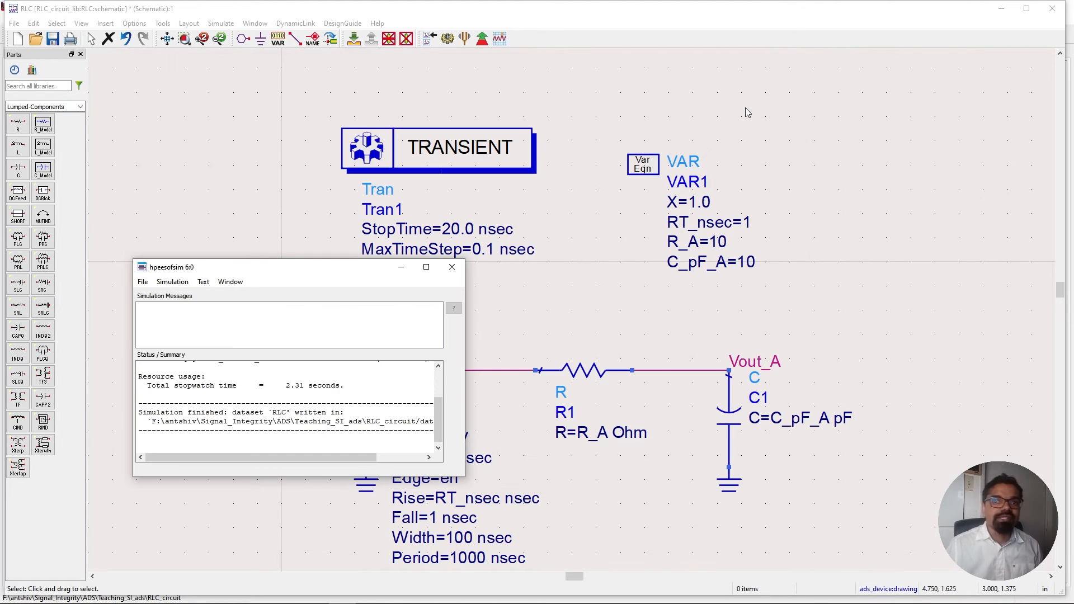
left_click(550, 311)
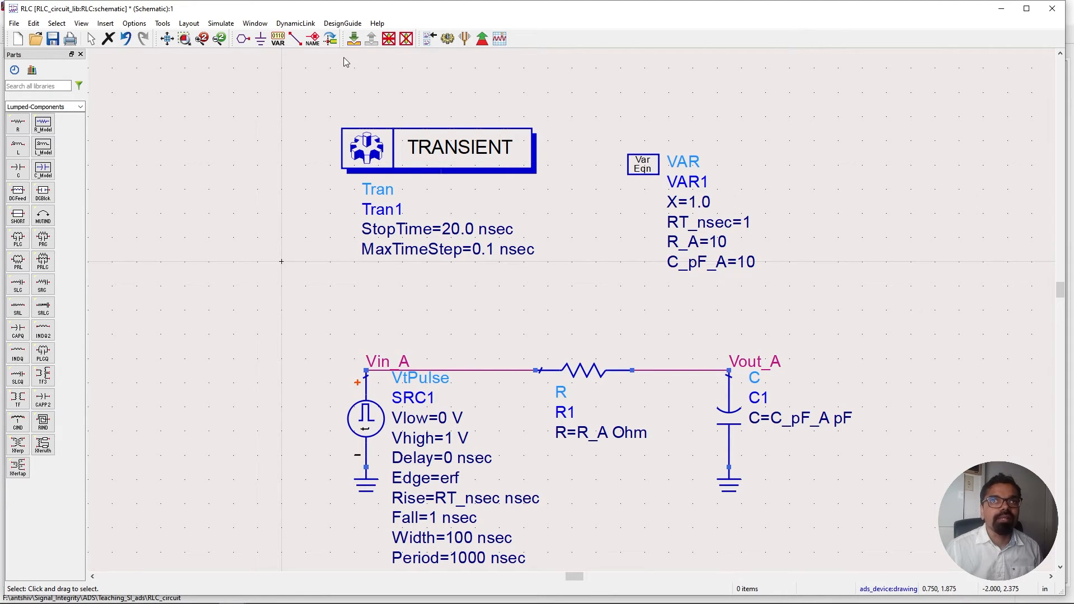
left_click(464, 39)
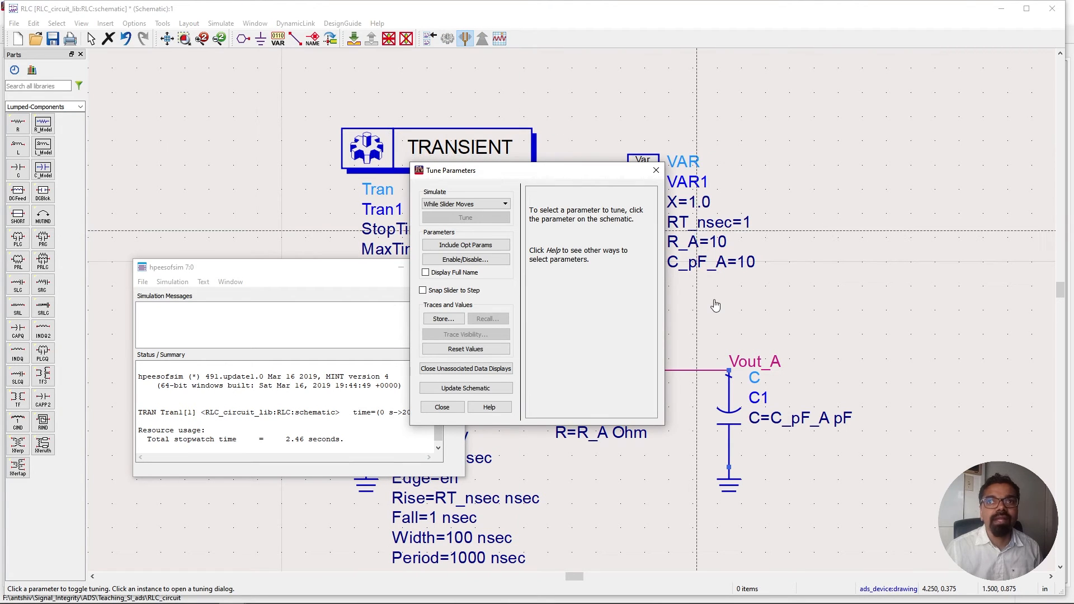
left_click(713, 224)
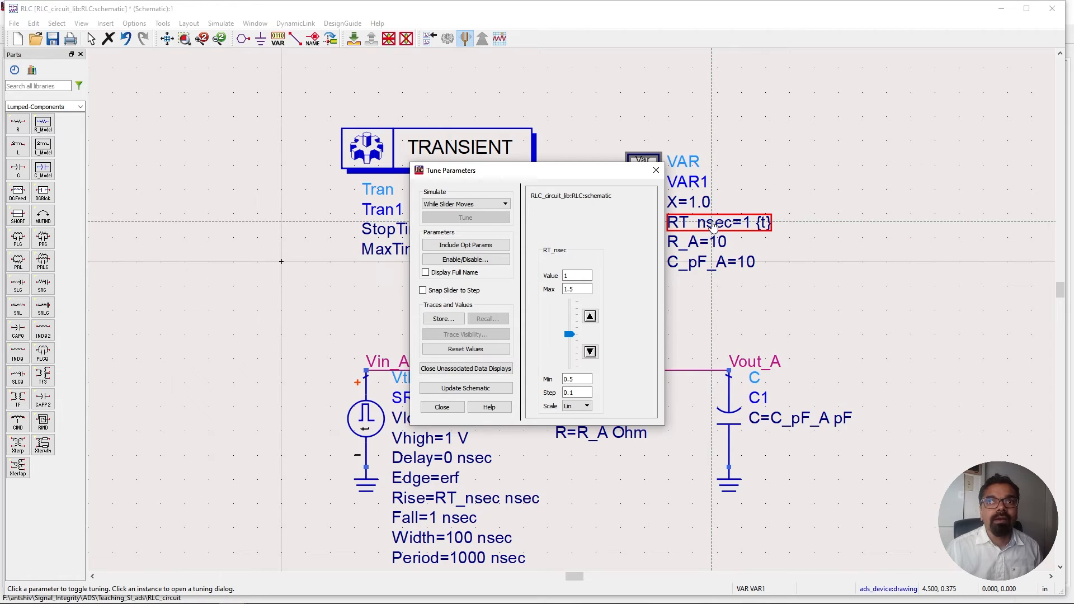
left_click(692, 243)
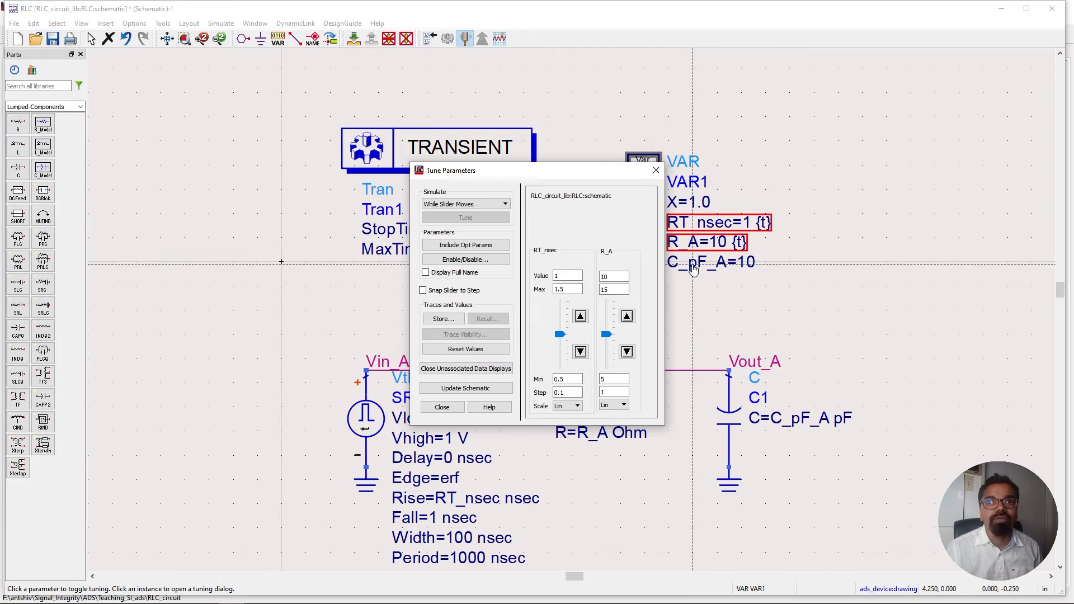
left_click(693, 268)
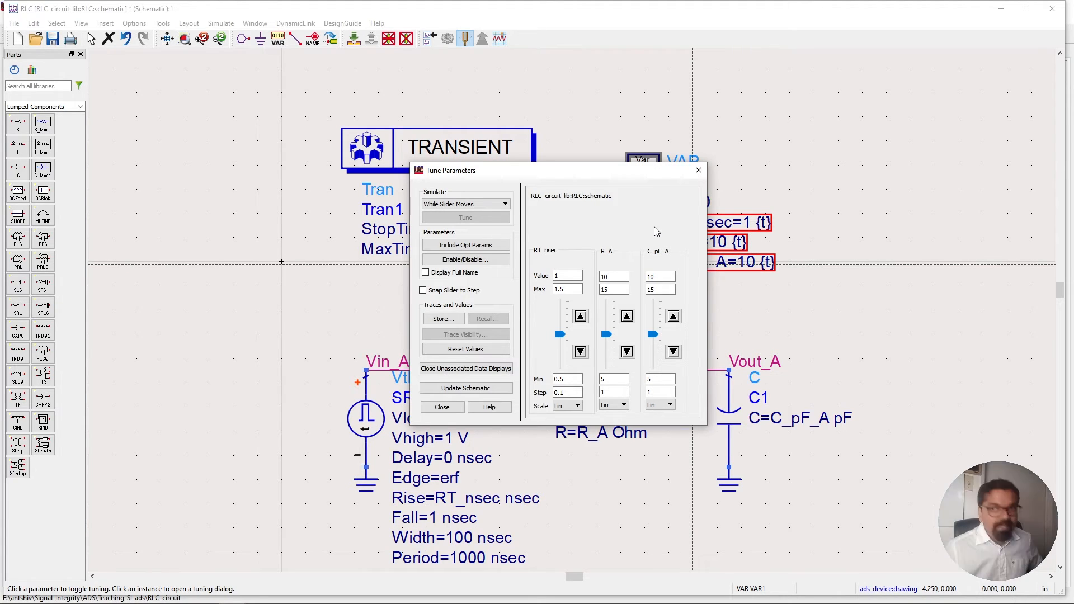
Dismiss the exit-tune-mode prompt and arrange the data display and Tune Parameters windows side by side.
key("Escape")
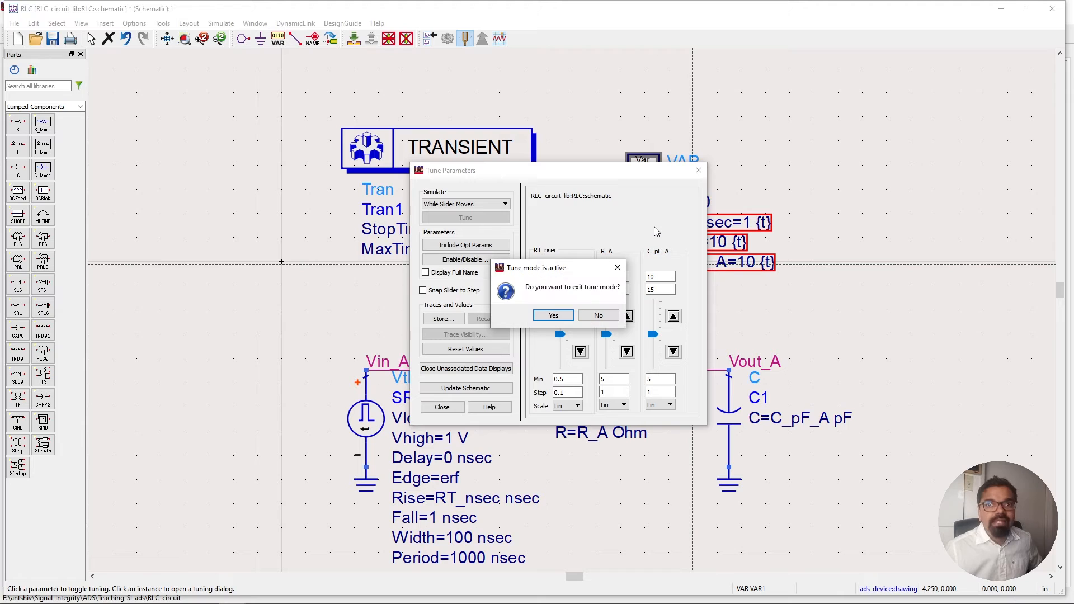
left_click(618, 268)
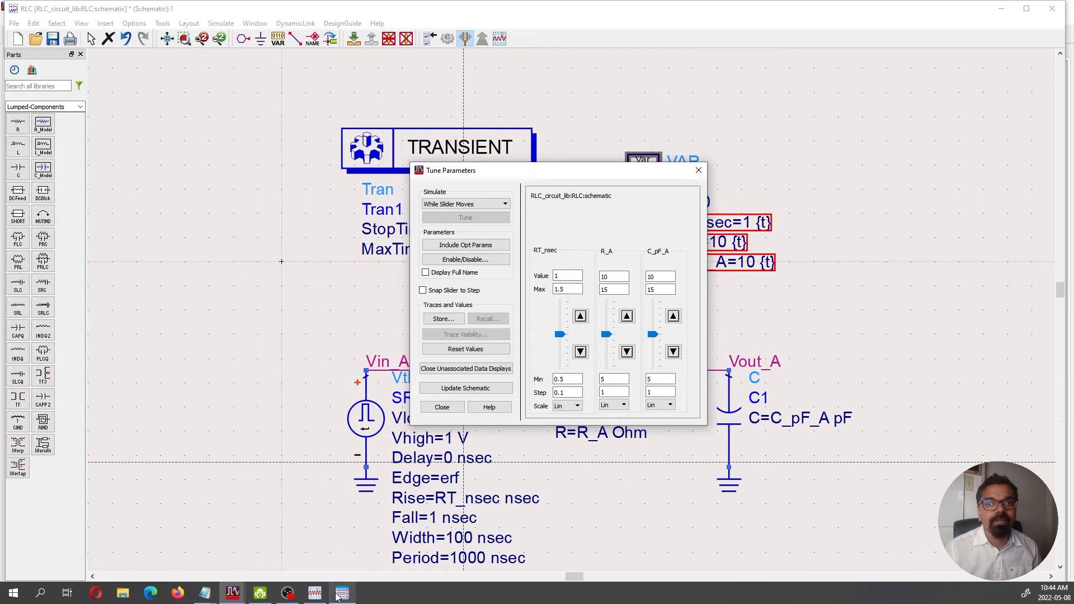
left_click(341, 593)
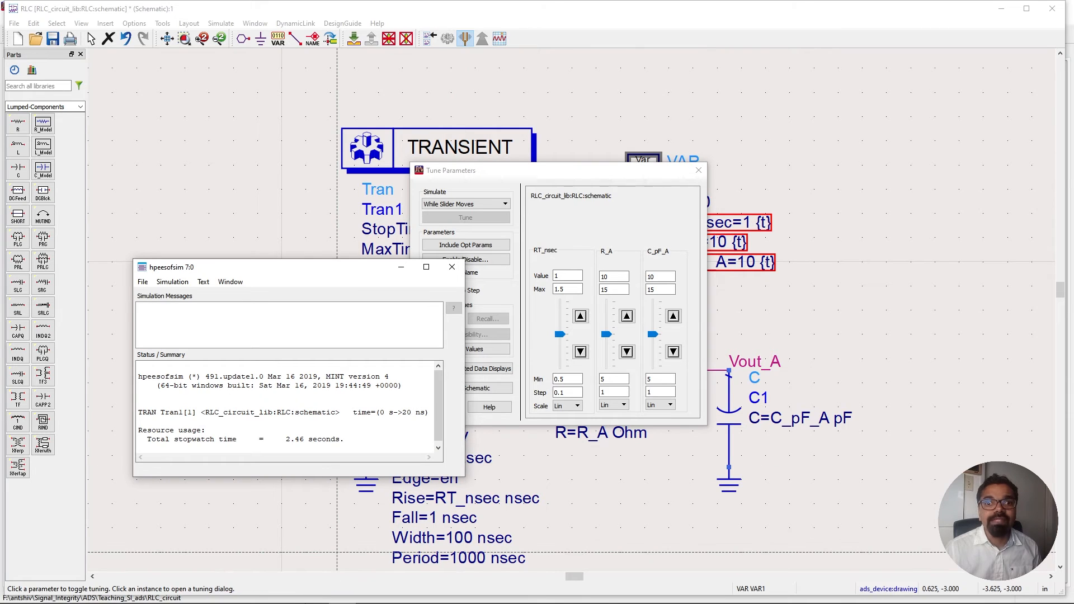
left_click(314, 593)
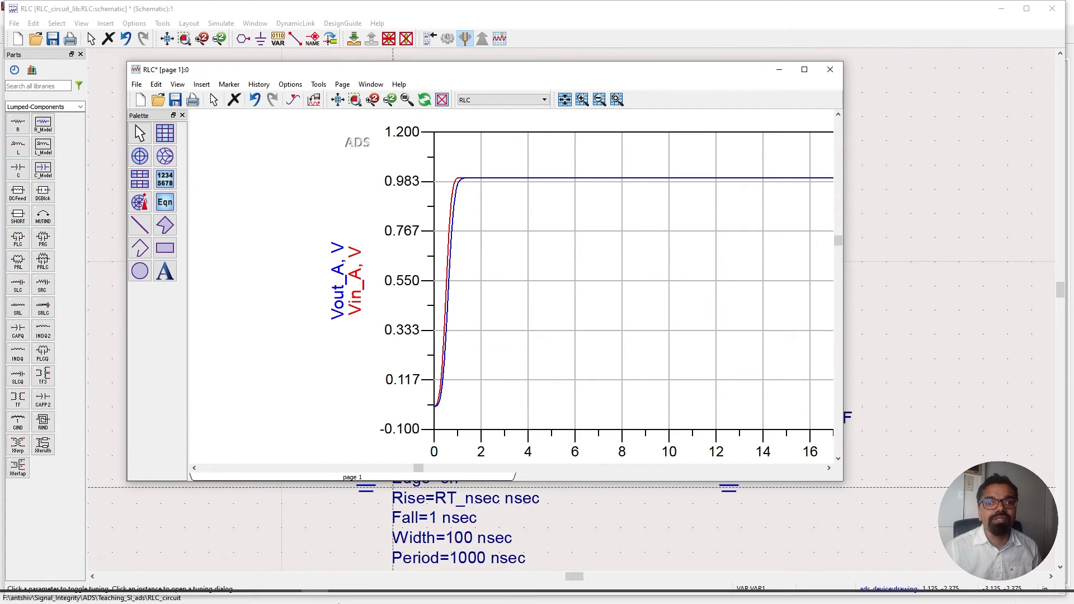
mouse_move(328, 599)
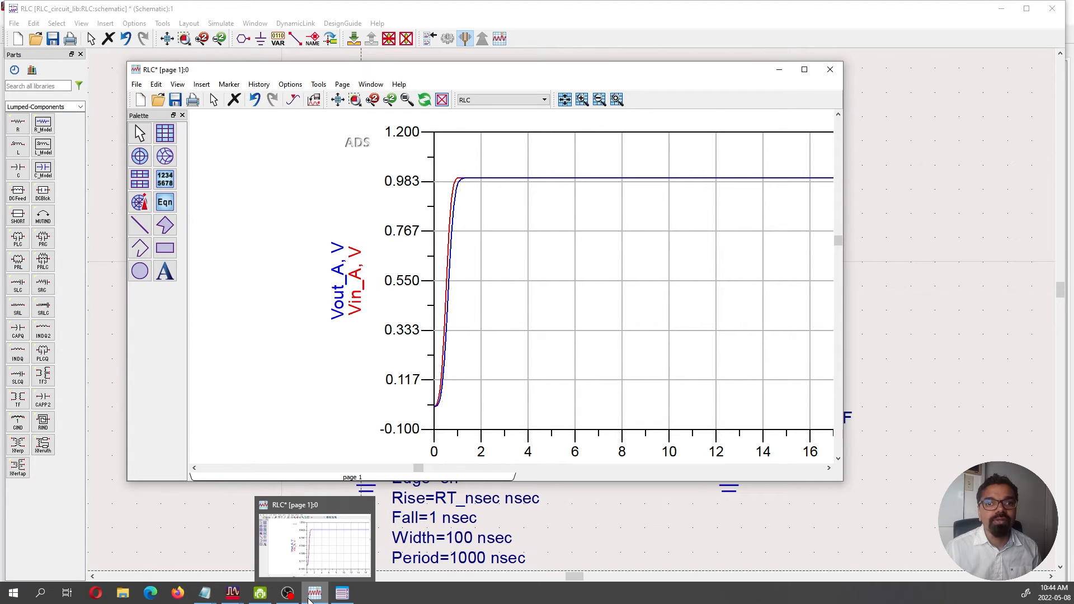
mouse_move(225, 598)
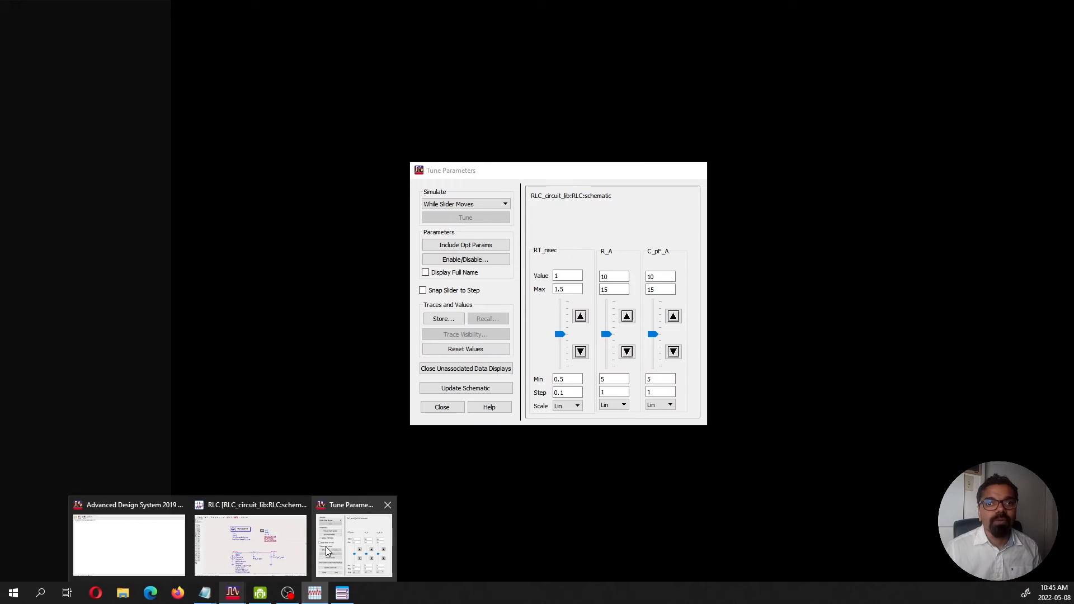
left_click(349, 545)
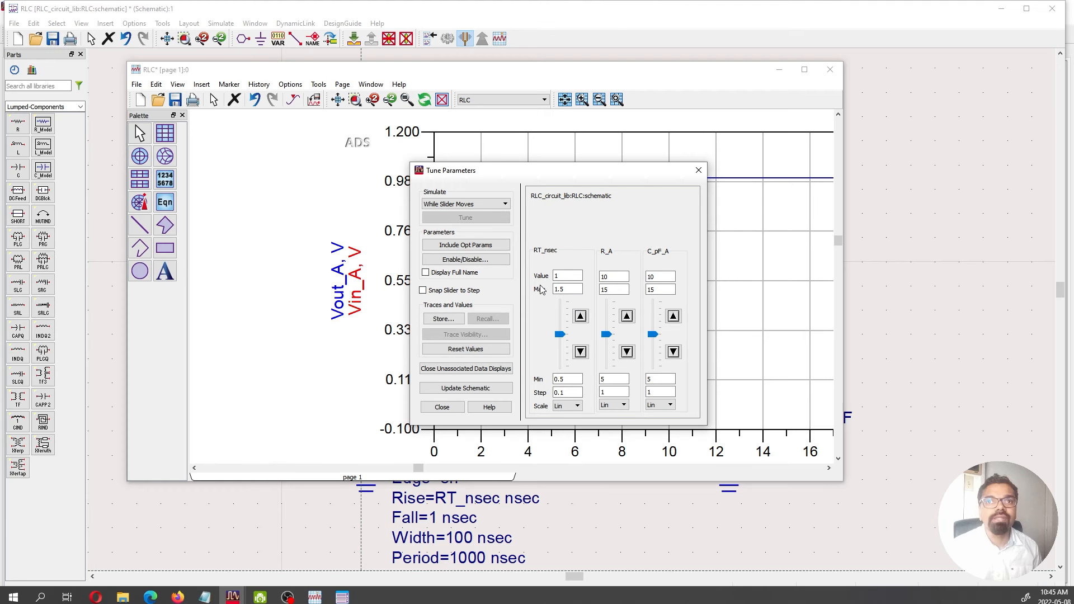
left_click_drag(502, 178, 853, 337)
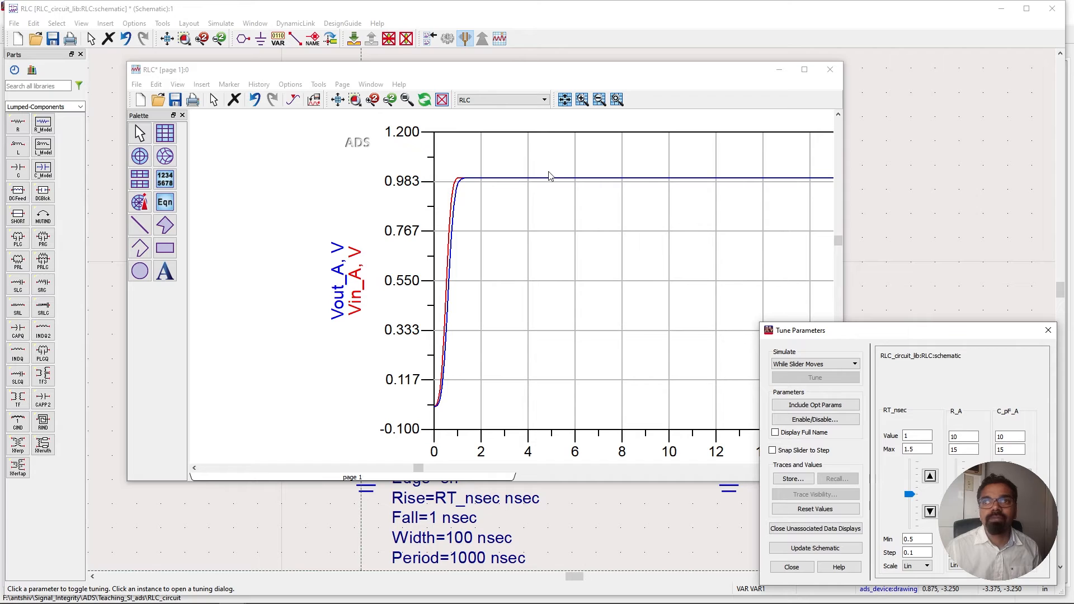
left_click_drag(509, 74, 391, 21)
left_click_drag(869, 335, 852, 76)
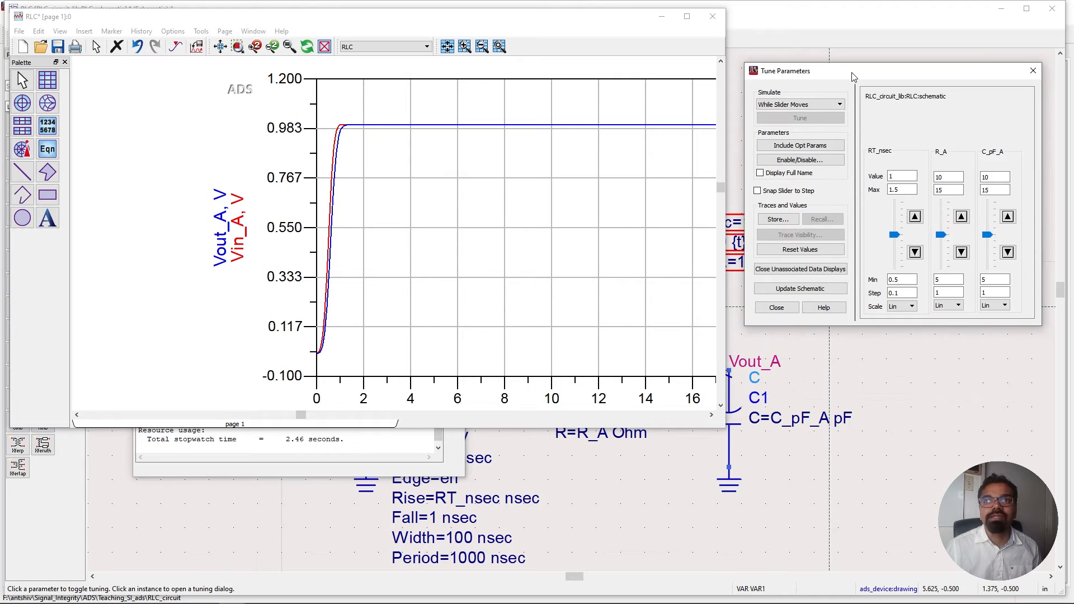
Step the R_A tuning slider down to 5, up to 15, and back to 10 while watching the waveforms.
left_click(961, 253)
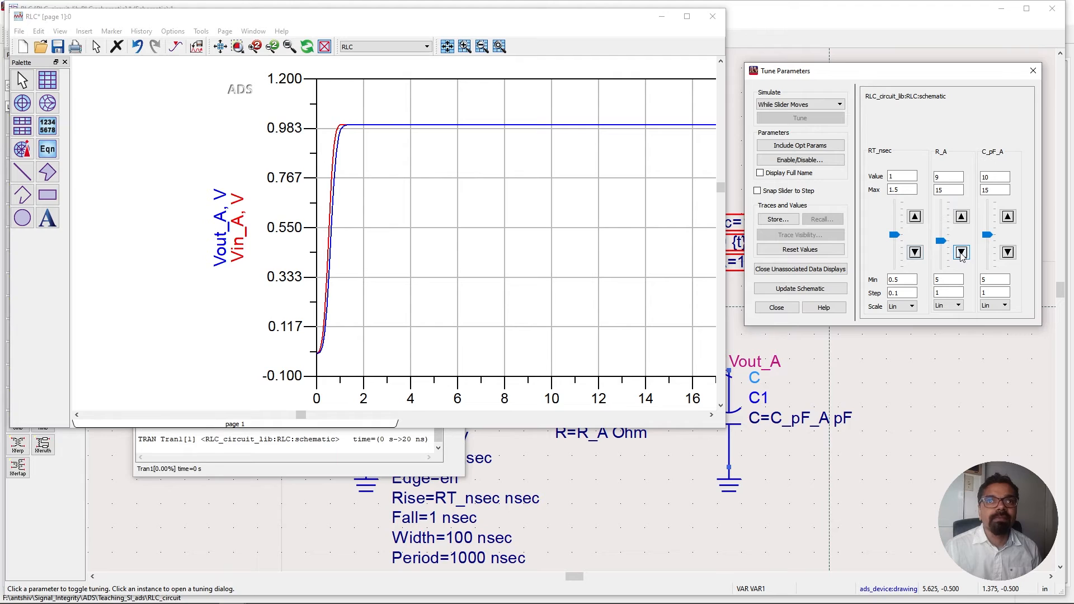
left_click(961, 253)
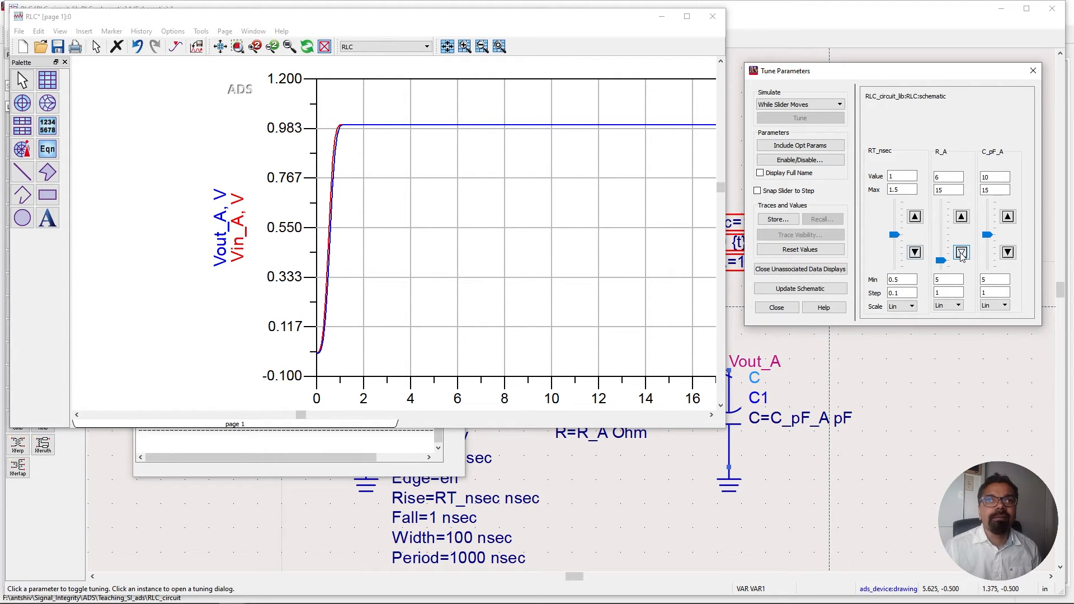
left_click(961, 253)
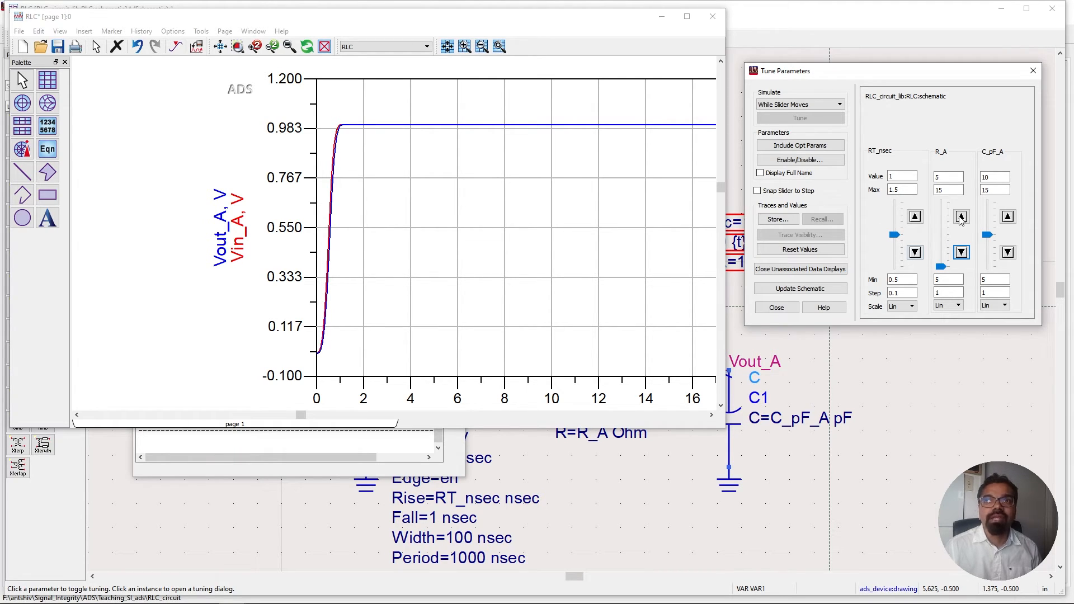
left_click(961, 217)
left_click(961, 217)
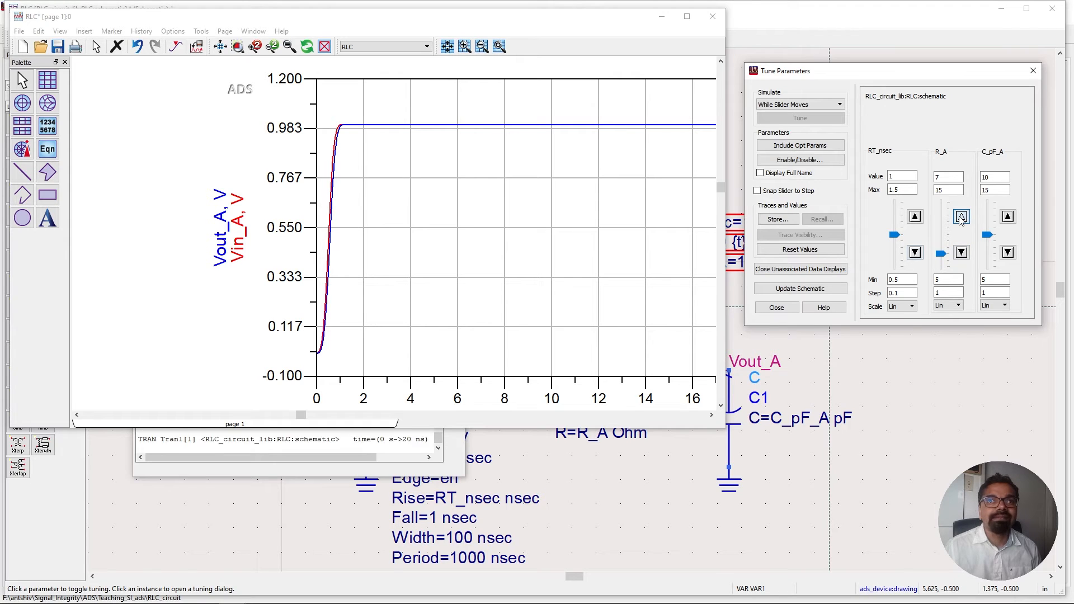
left_click(961, 217)
left_click(961, 217)
left_click(961, 217)
left_click(961, 217)
left_click(961, 217)
left_click(961, 217)
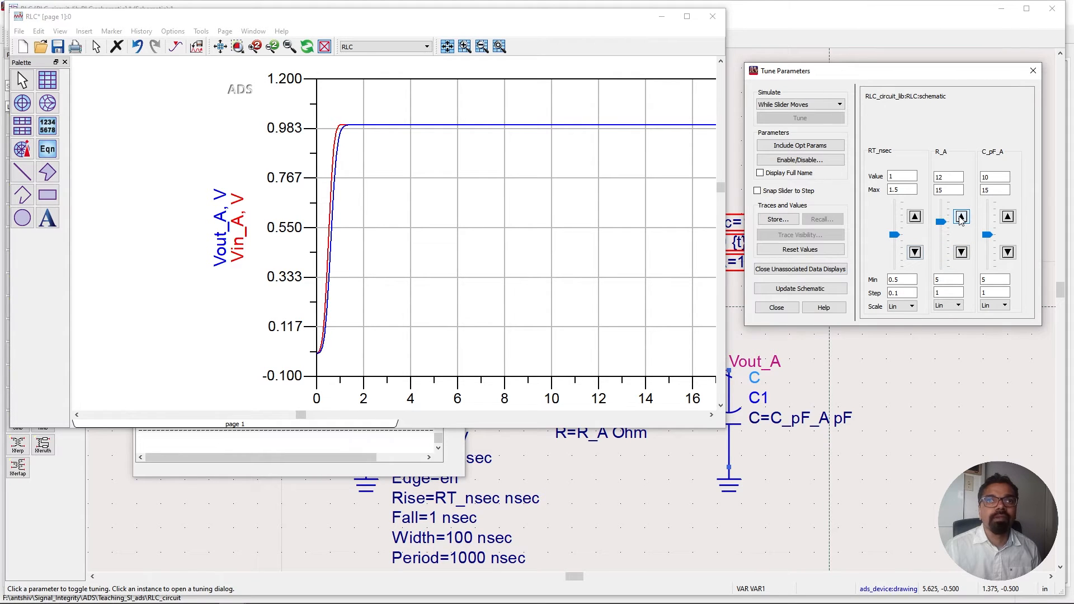
left_click(961, 217)
left_click(961, 217)
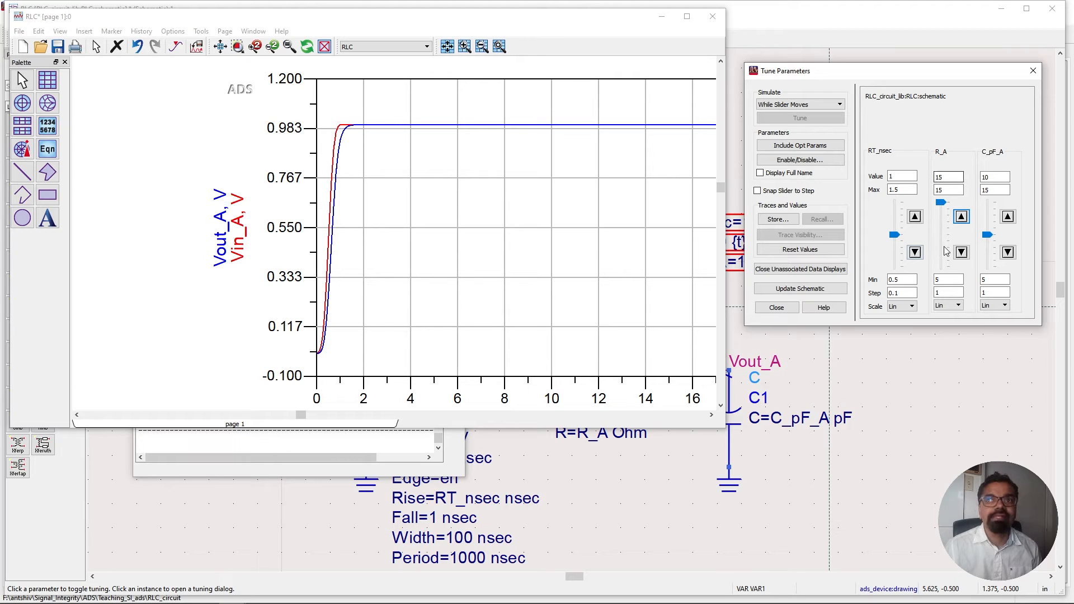
left_click(961, 253)
left_click(961, 253)
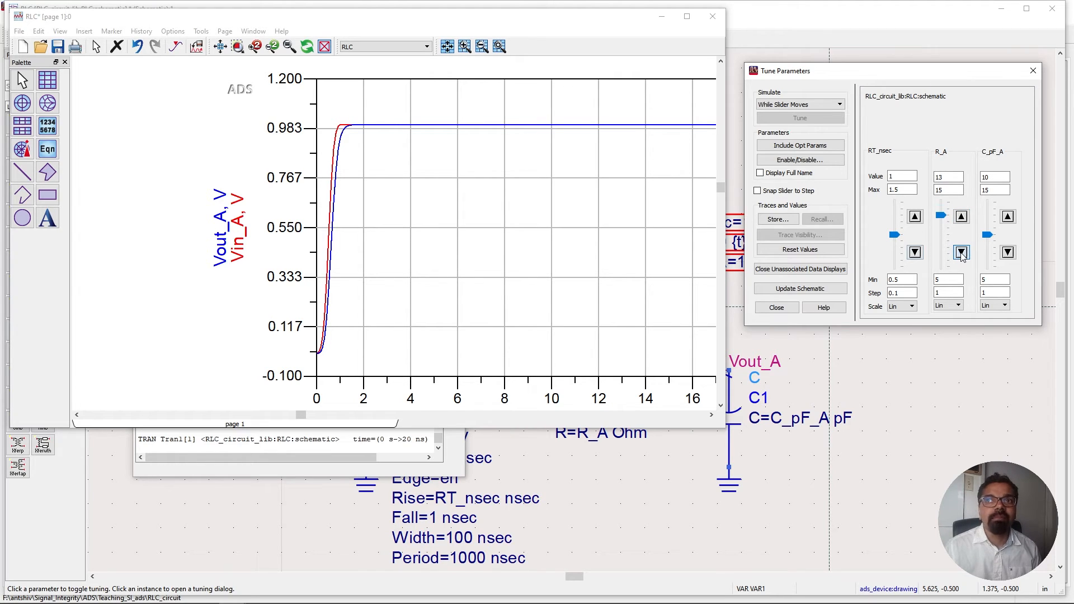
left_click(961, 253)
left_click(961, 253)
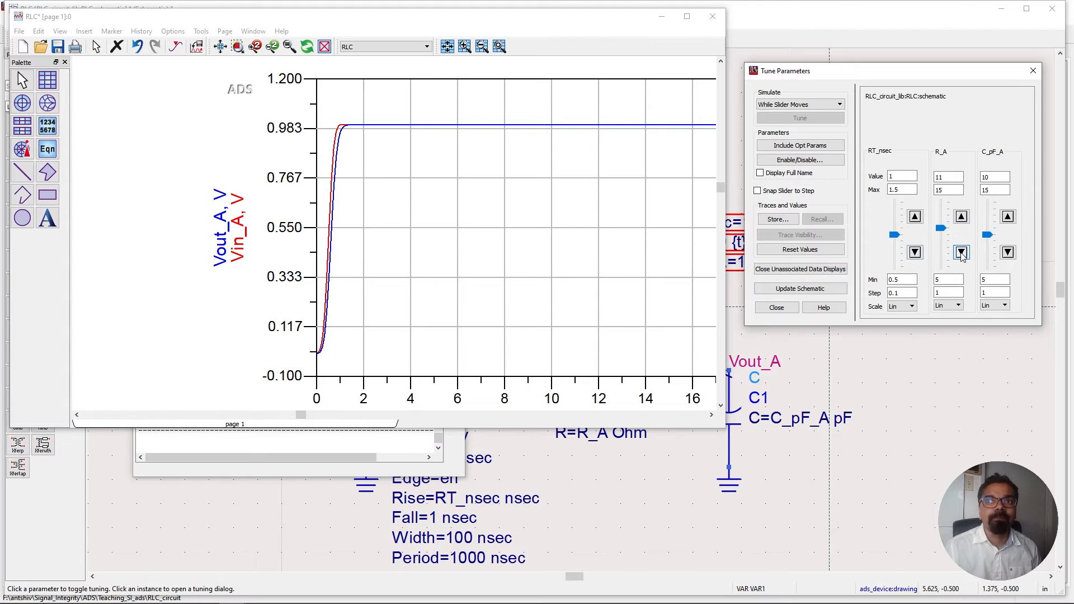
left_click(961, 253)
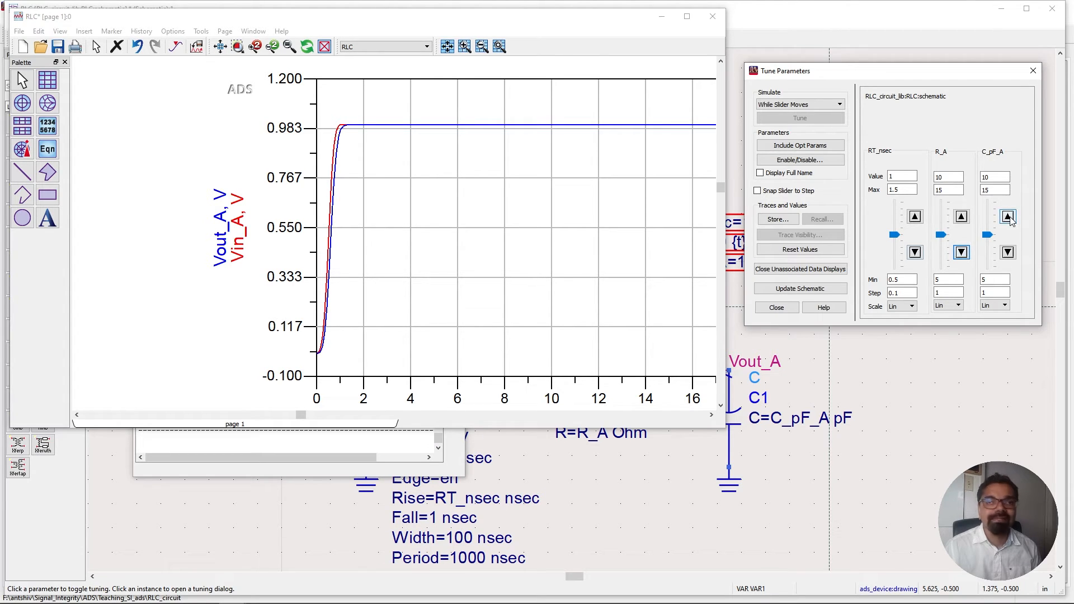
Step the C_pF_A tuning slider up to 15 and back down to 10 while watching the waveforms.
left_click(1011, 218)
left_click(1010, 219)
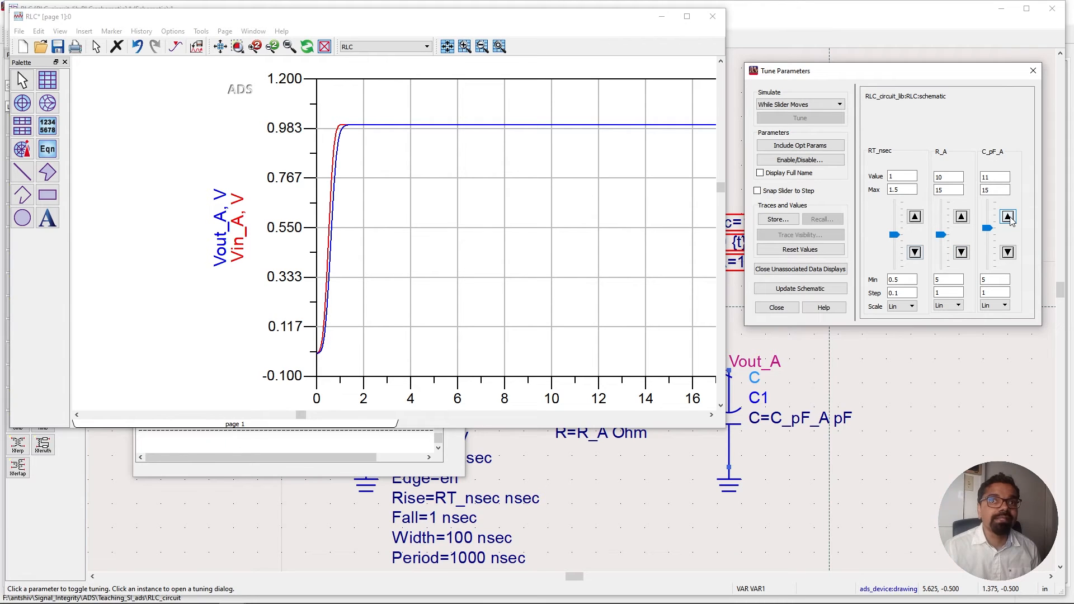
left_click(1008, 218)
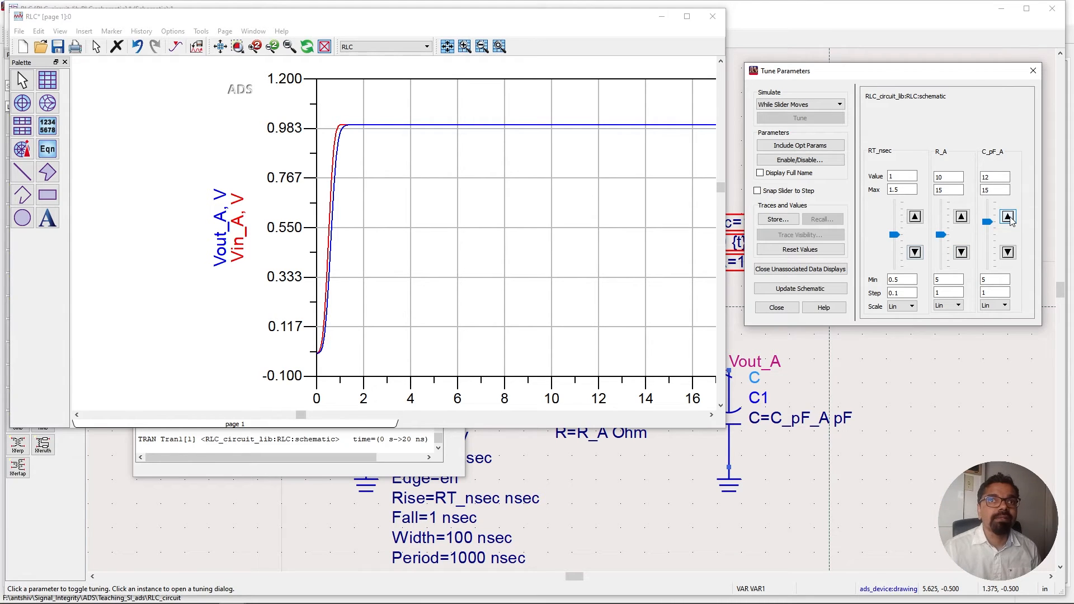
left_click(1008, 218)
left_click(1009, 217)
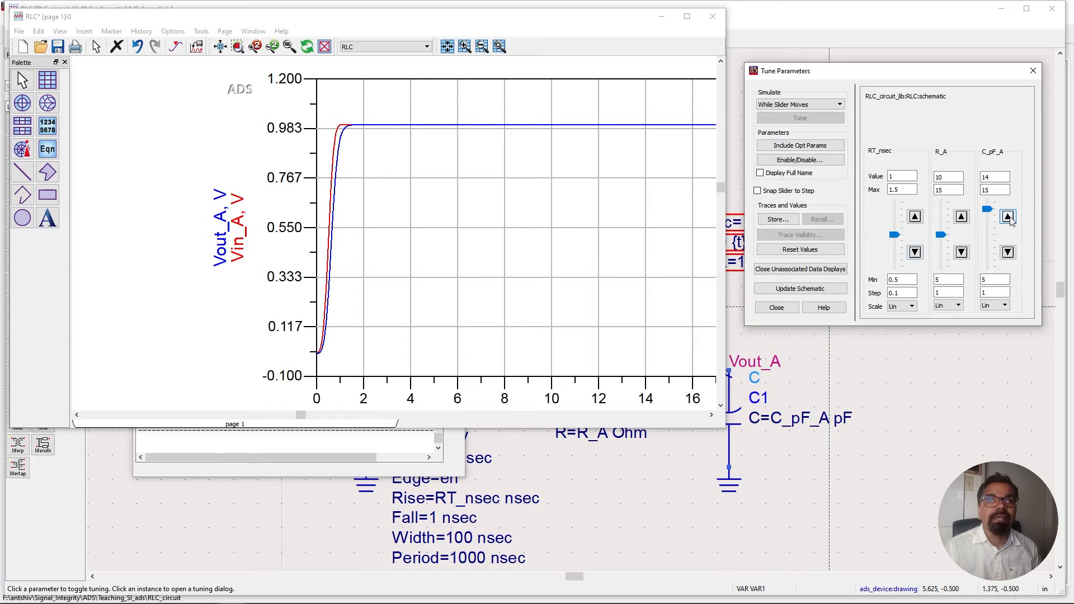
left_click(1009, 218)
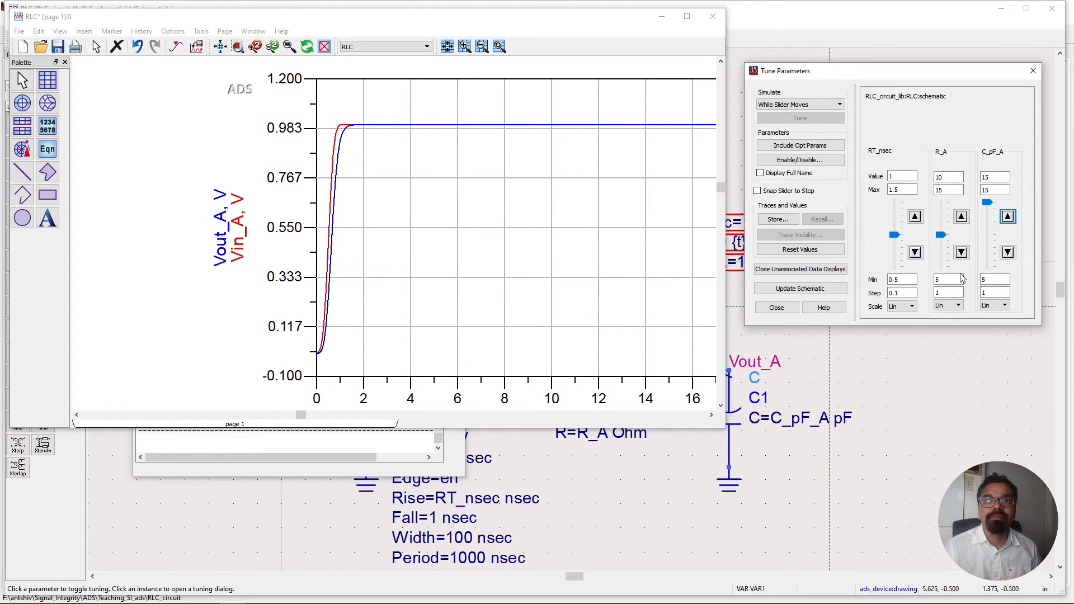
left_click(1008, 257)
left_click(1008, 253)
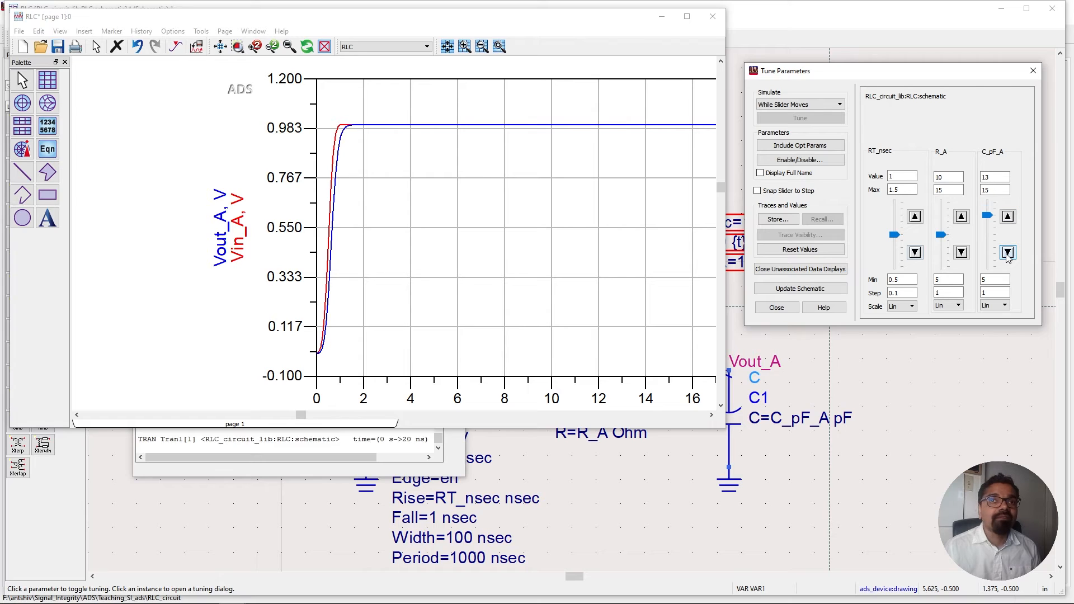
left_click(1008, 253)
left_click(1008, 253)
left_click(1008, 254)
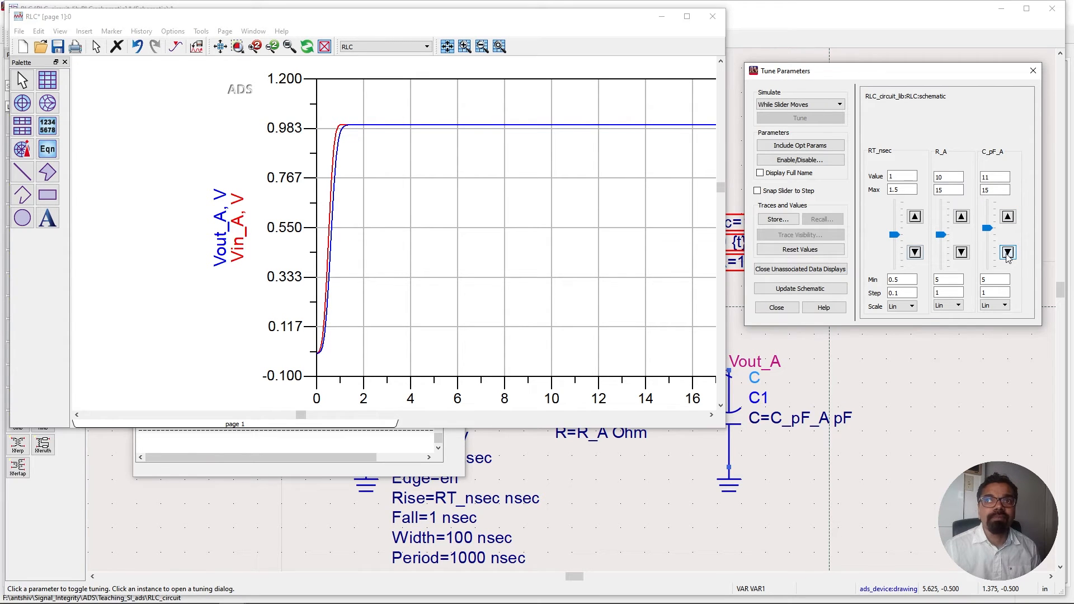
left_click(1008, 254)
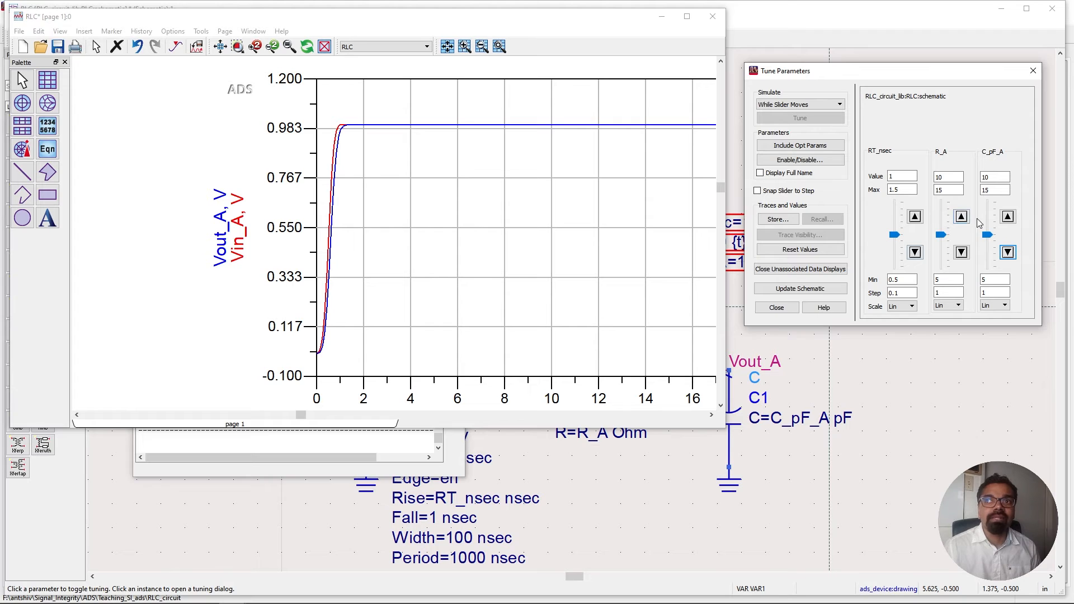
Set the tuning Max for R_A and C_pF_A to 150.
left_click(946, 177)
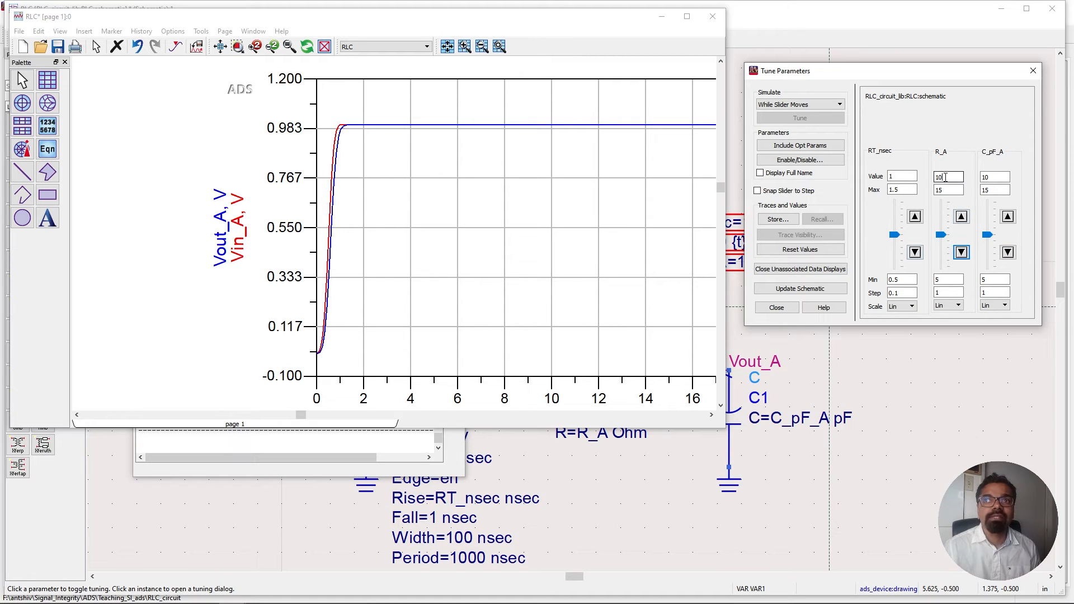
left_click(952, 191)
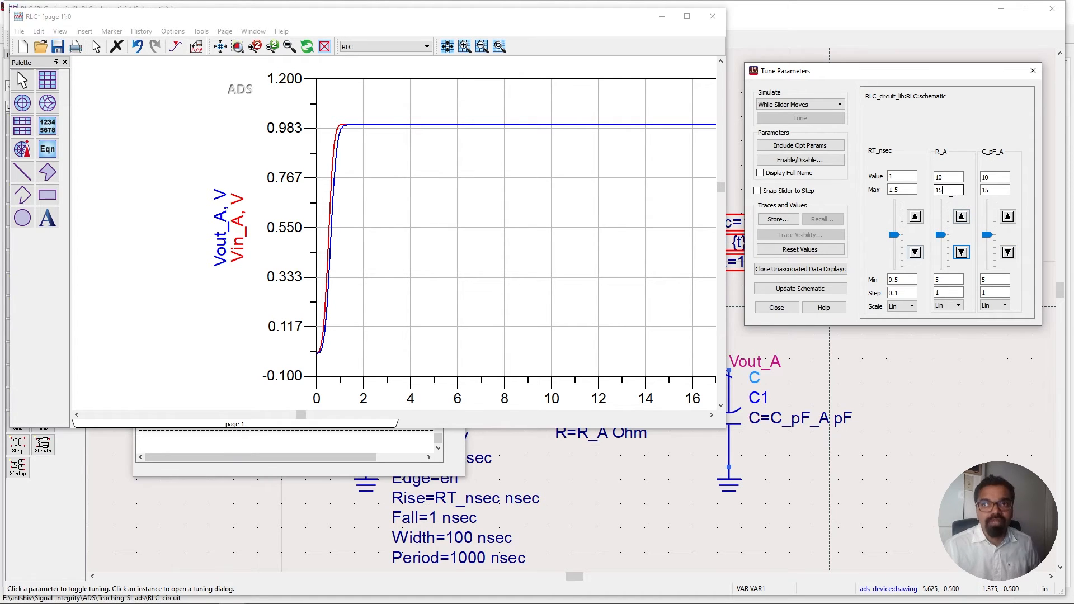
type("0")
left_click(1008, 192)
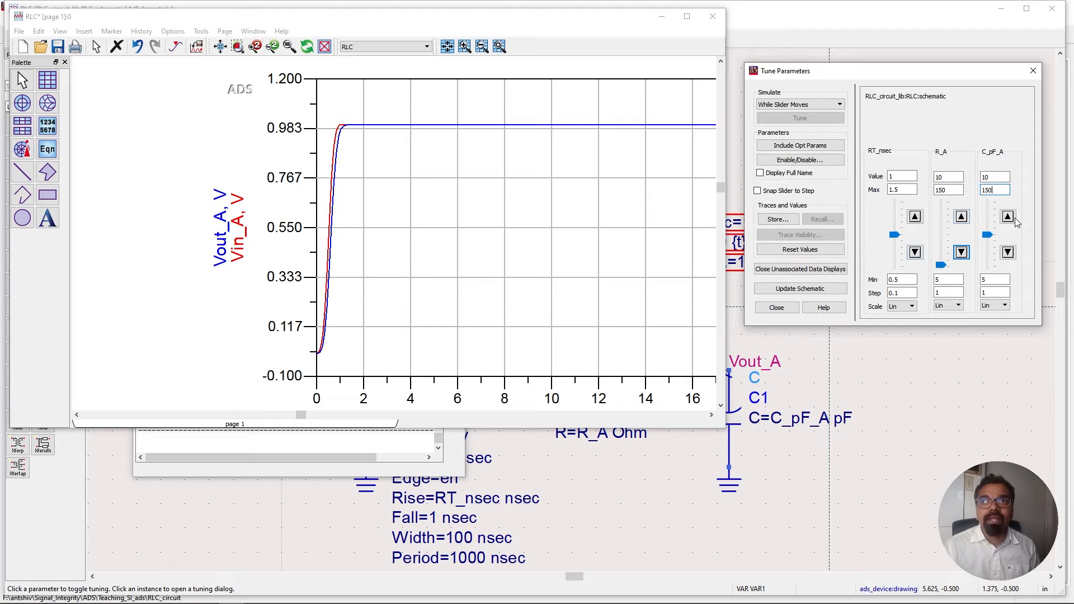
Raise R_A to about 144 and C_pF_A to about 114 with the tuning sliders while watching the waveforms.
left_click(1008, 217)
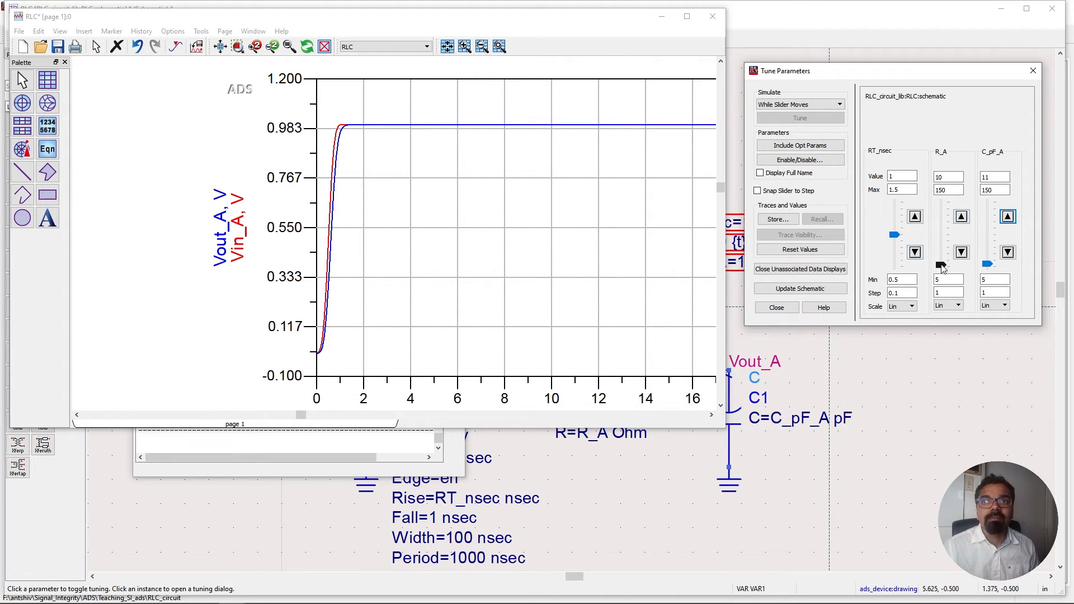
left_click_drag(941, 267, 942, 205)
left_click_drag(987, 264, 985, 224)
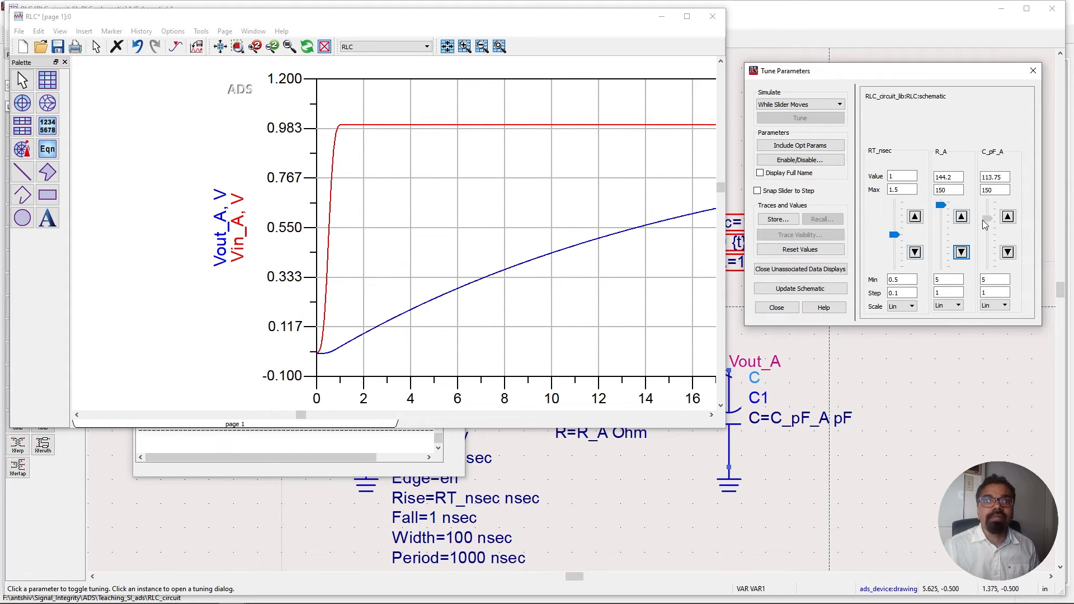
Step the R_A tuning value down to about 134.
left_click(962, 252)
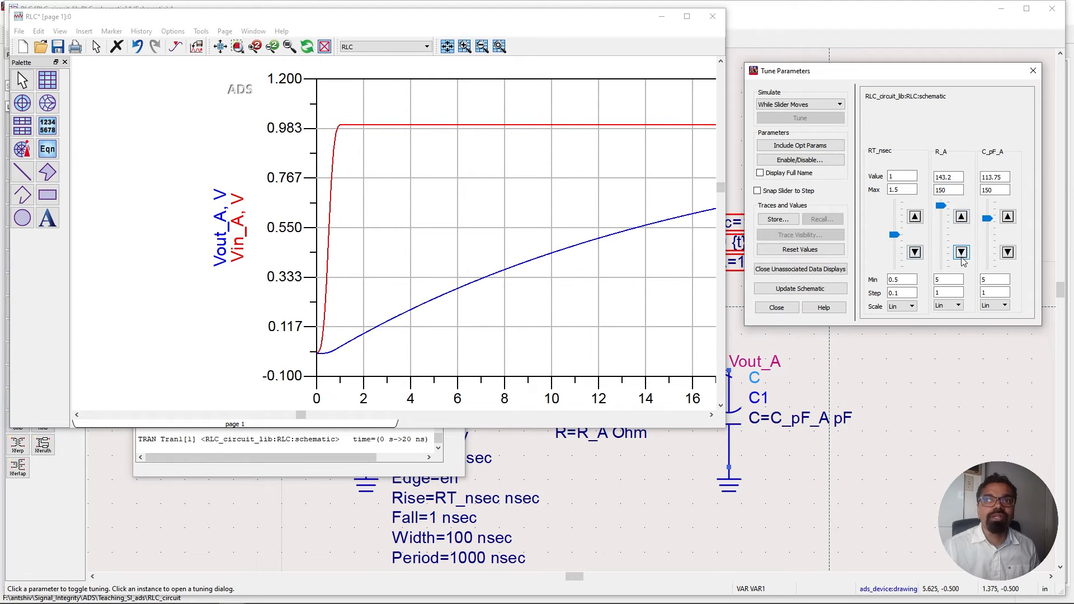
left_click(962, 257)
left_click(961, 257)
left_click(962, 258)
left_click(961, 258)
left_click(961, 258)
left_click(962, 257)
left_click(962, 257)
left_click(962, 257)
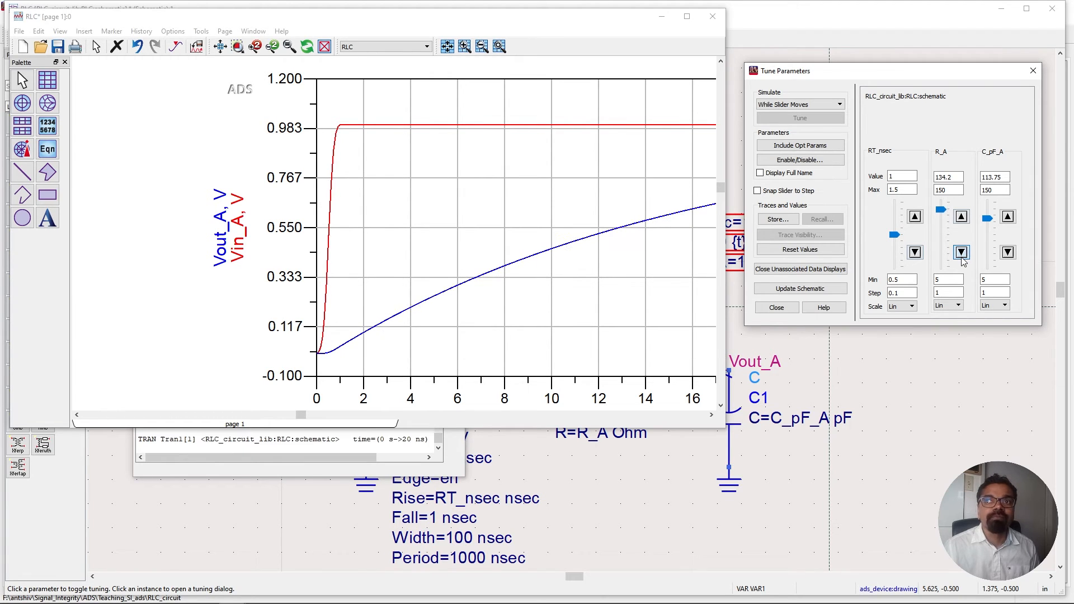
Set R_A back to 5 and C_pF_A to about 38.35 with the tuning sliders.
left_click_drag(941, 211, 937, 269)
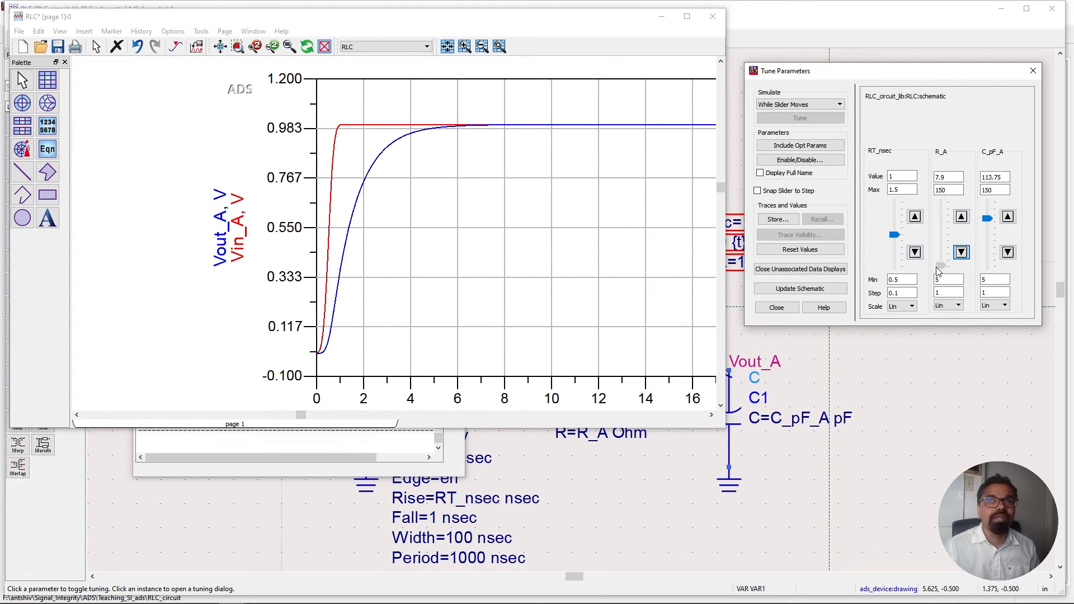
left_click(986, 224)
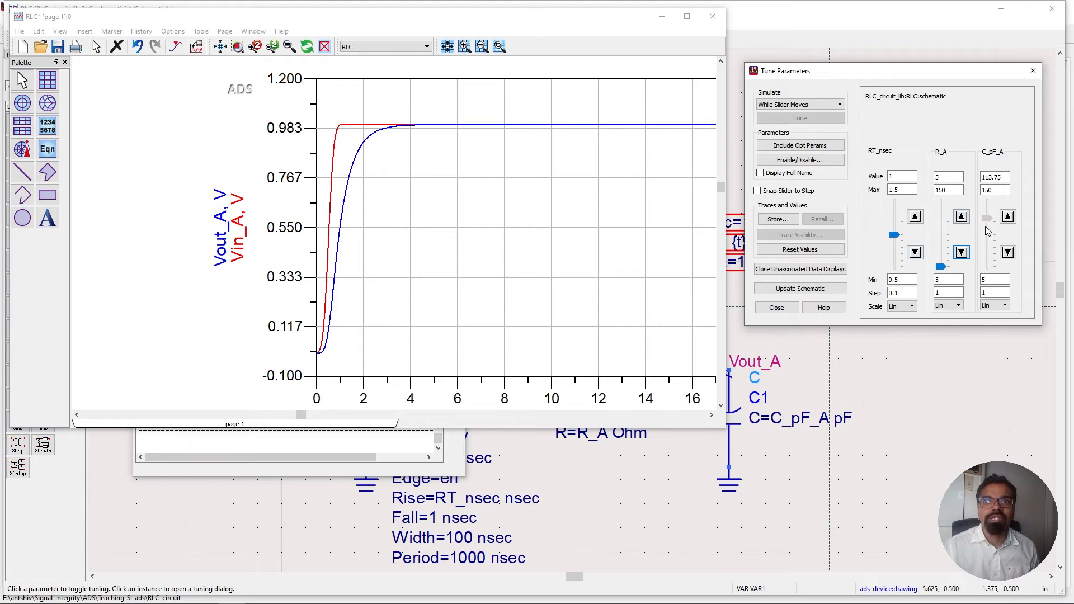
left_click_drag(985, 227, 985, 252)
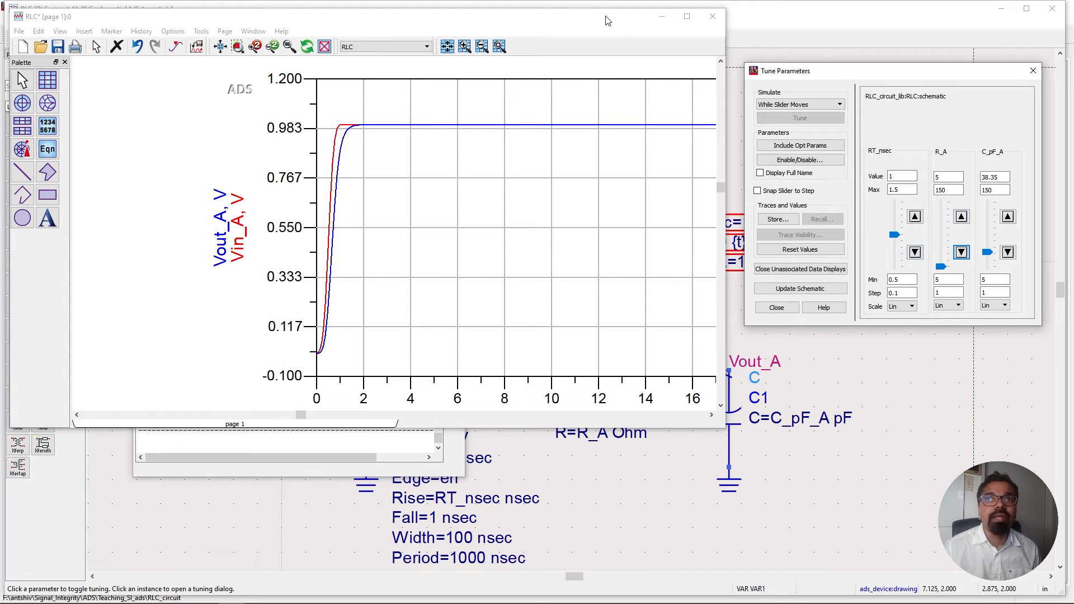
Examine the full Vin_A and Vout_A waveforms in the maximized data display window, then minimize it.
left_click(686, 17)
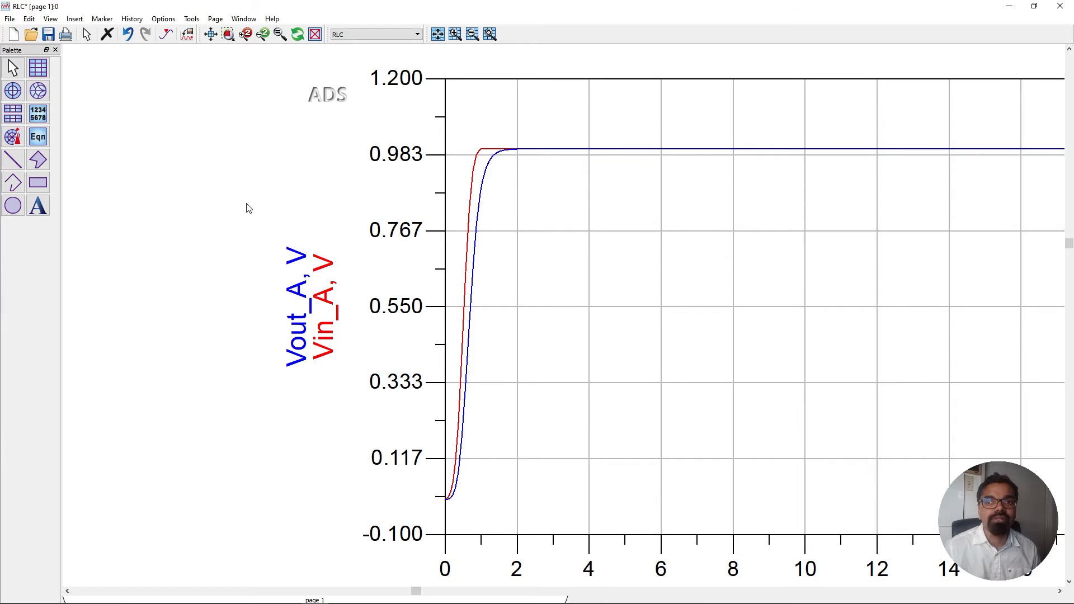
scroll(543, 296, "down", 2)
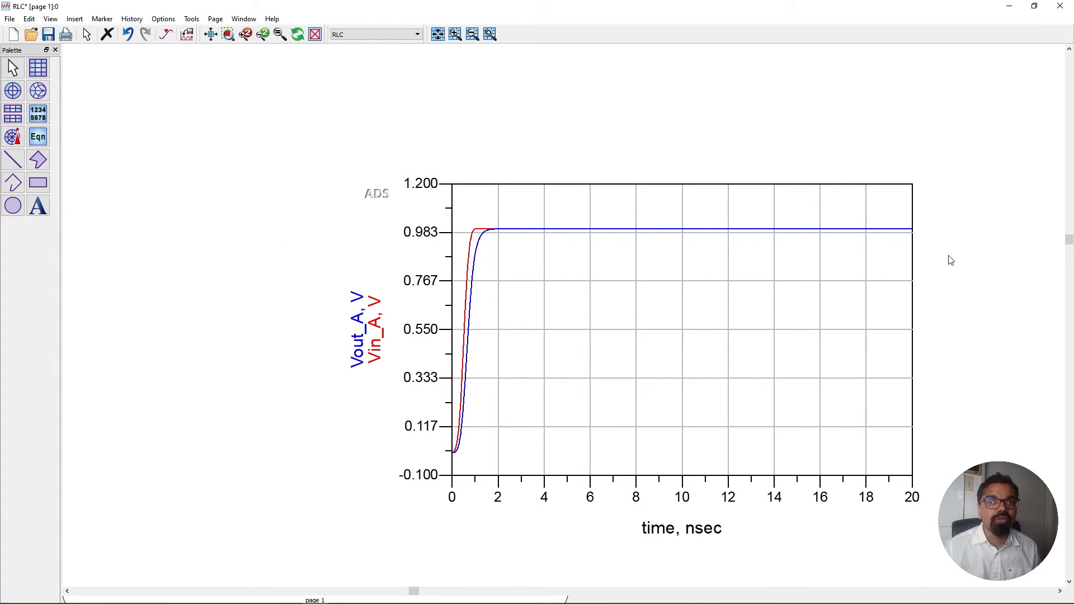
left_click_drag(909, 242, 884, 247)
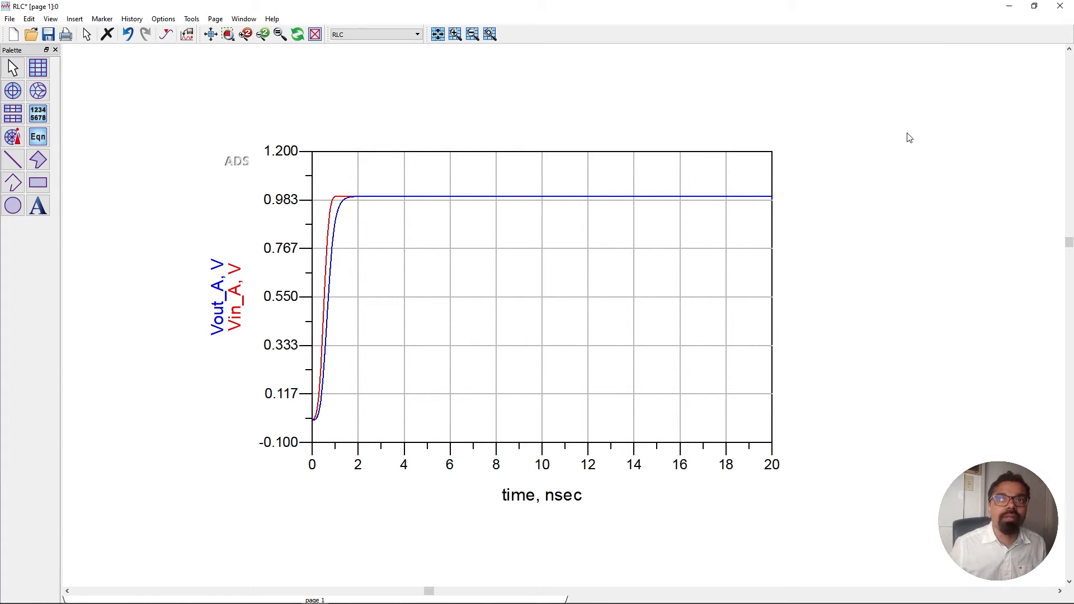
left_click(1011, 7)
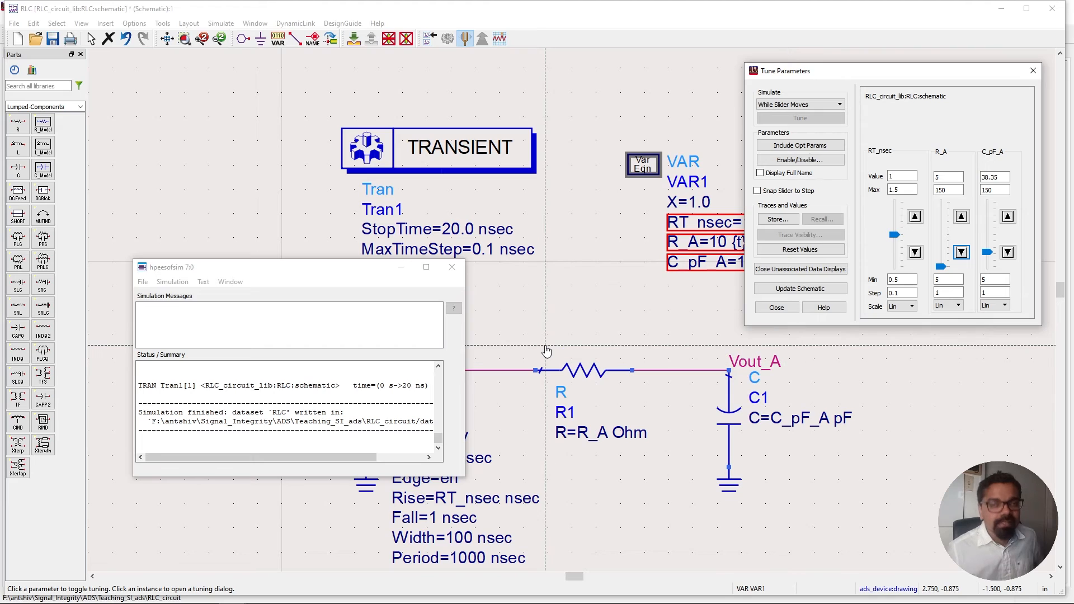
Exit tuning, saving the tuned values back to the schematic, and close the simulation messages window.
key("Escape")
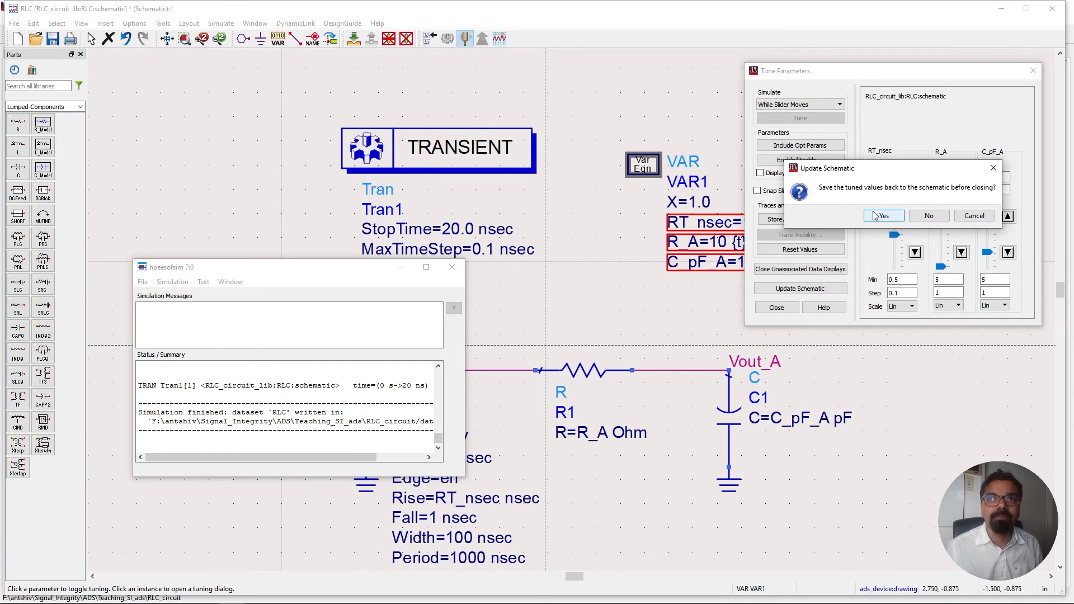
left_click(879, 215)
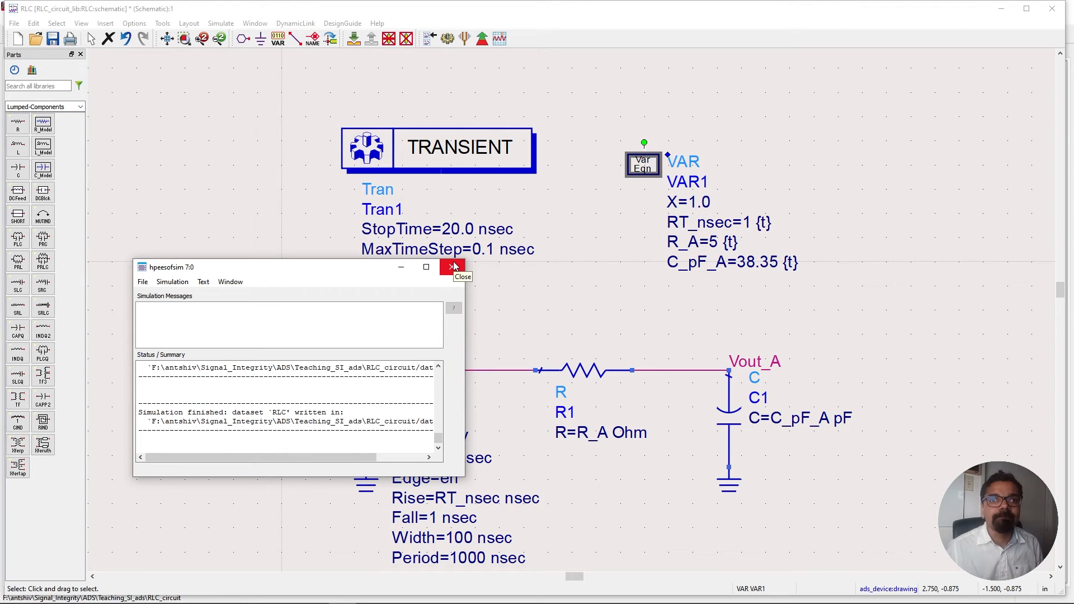
left_click(453, 267)
Move the capacitor with its ground and the Vout_A label further right on the schematic.
scroll(573, 338, "down", 1)
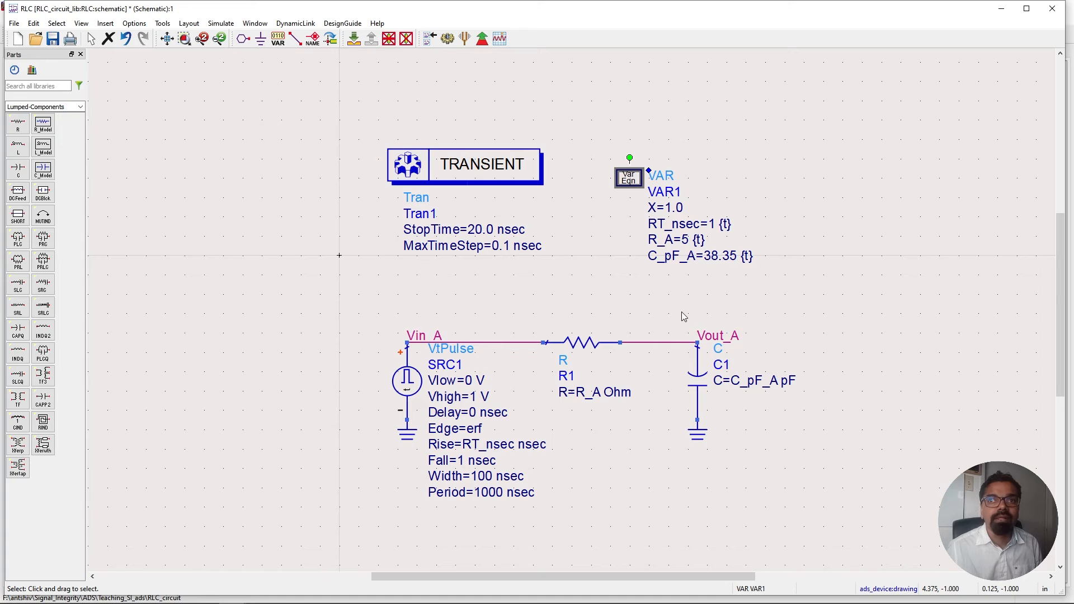
left_click_drag(679, 305, 832, 477)
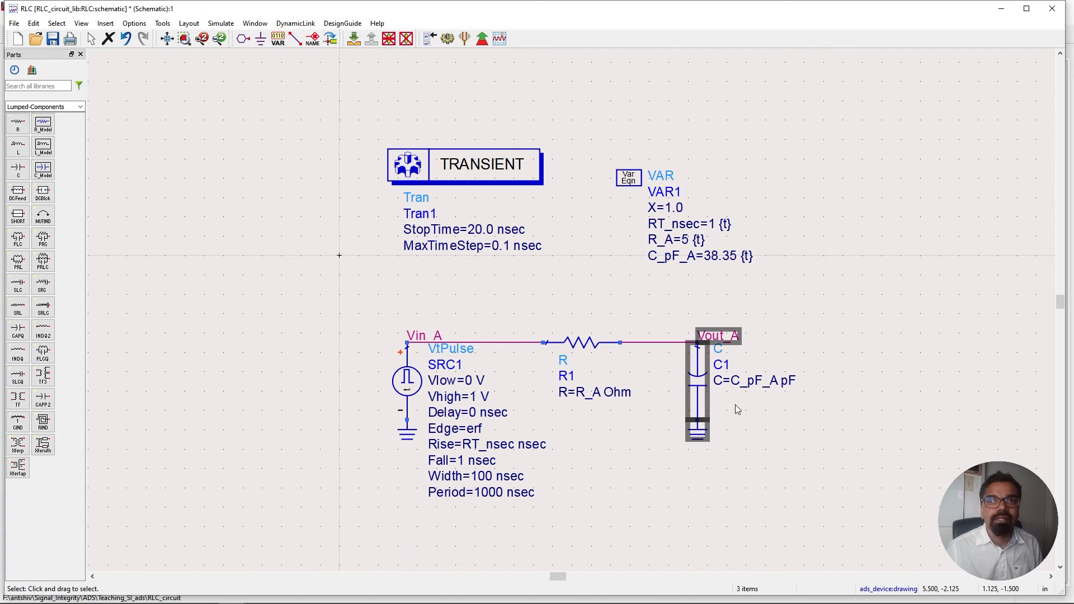
left_click_drag(696, 382, 837, 380)
left_click(743, 335)
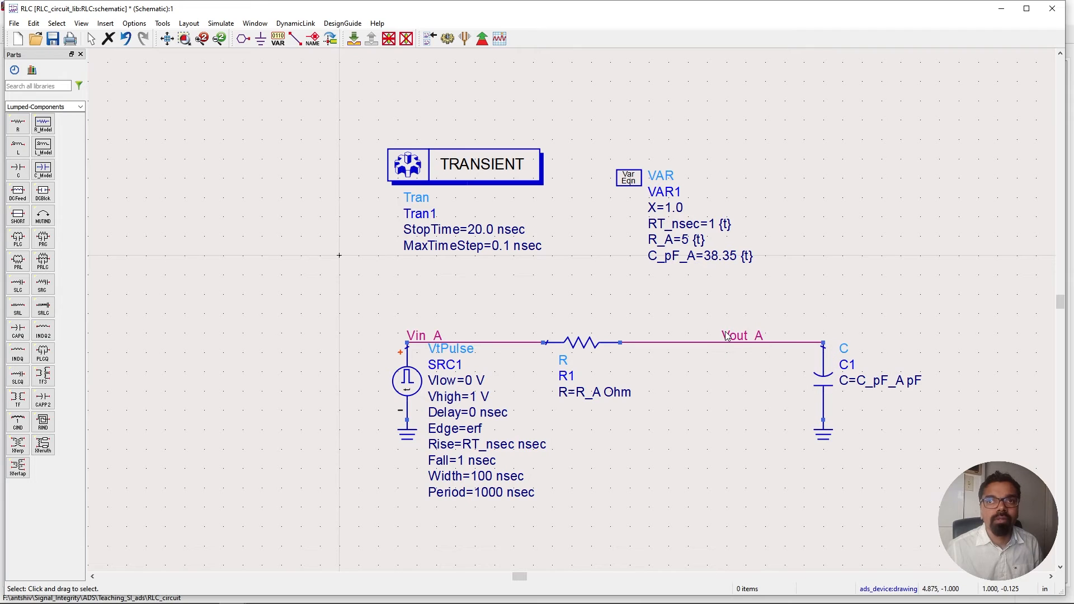
left_click_drag(759, 335, 826, 346)
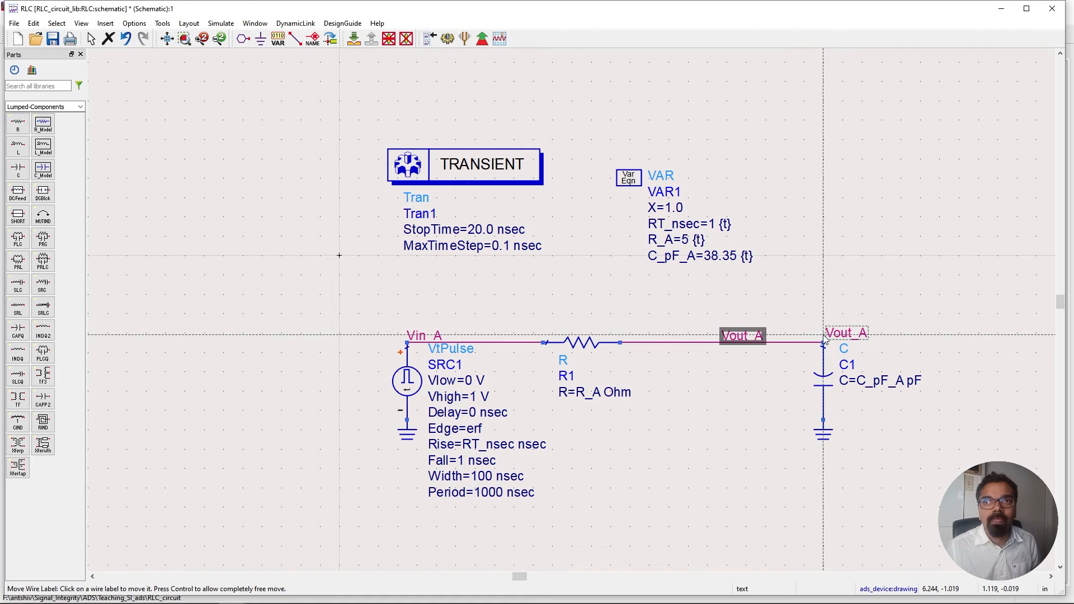
left_click(760, 315)
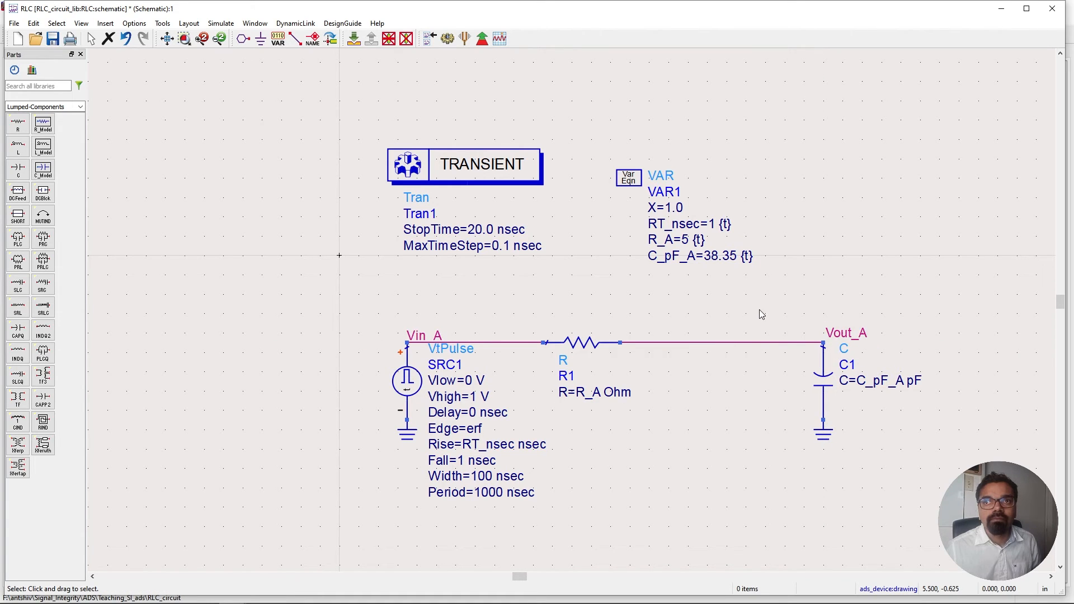
Delete the wire between the resistor and capacitor and place an inductor L1 in the gap.
left_click(731, 343)
key("Delete")
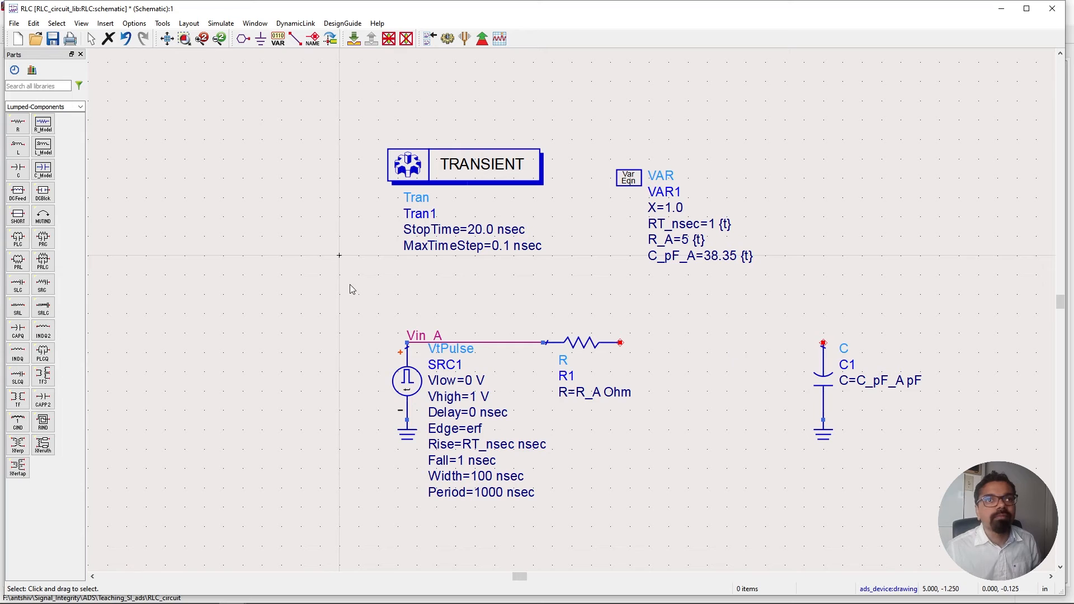
left_click(18, 147)
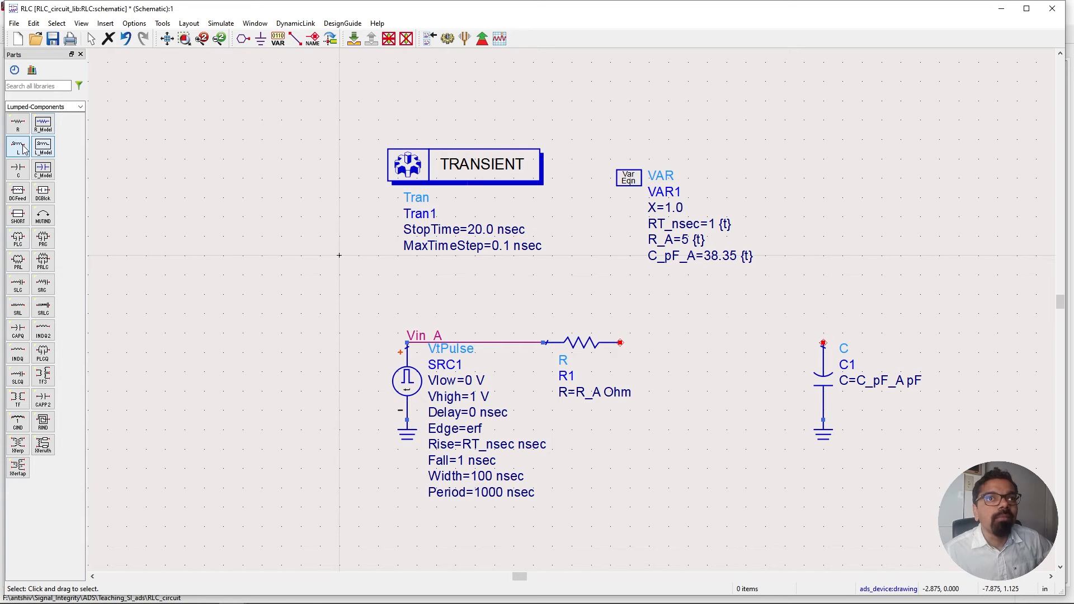
left_click(650, 343)
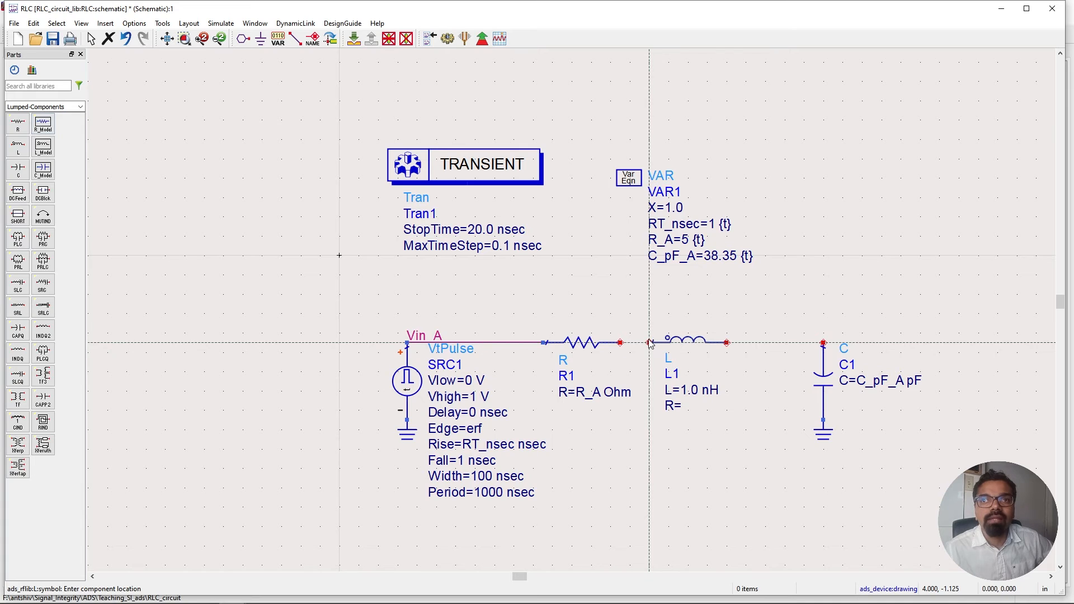
key("Escape")
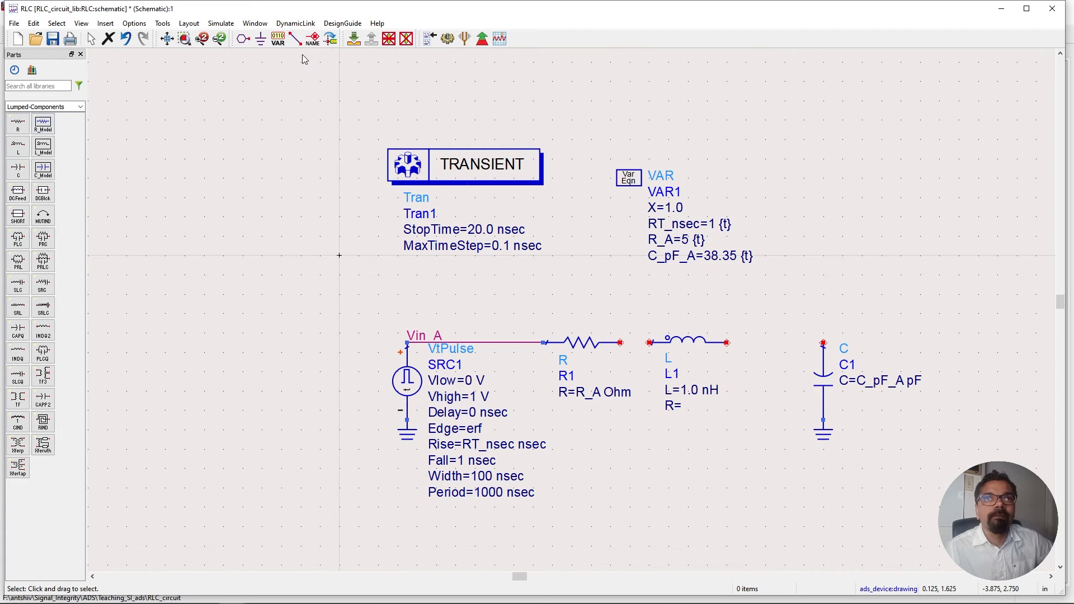
Wire the resistor to the inductor and the inductor to the capacitor node.
left_click(295, 38)
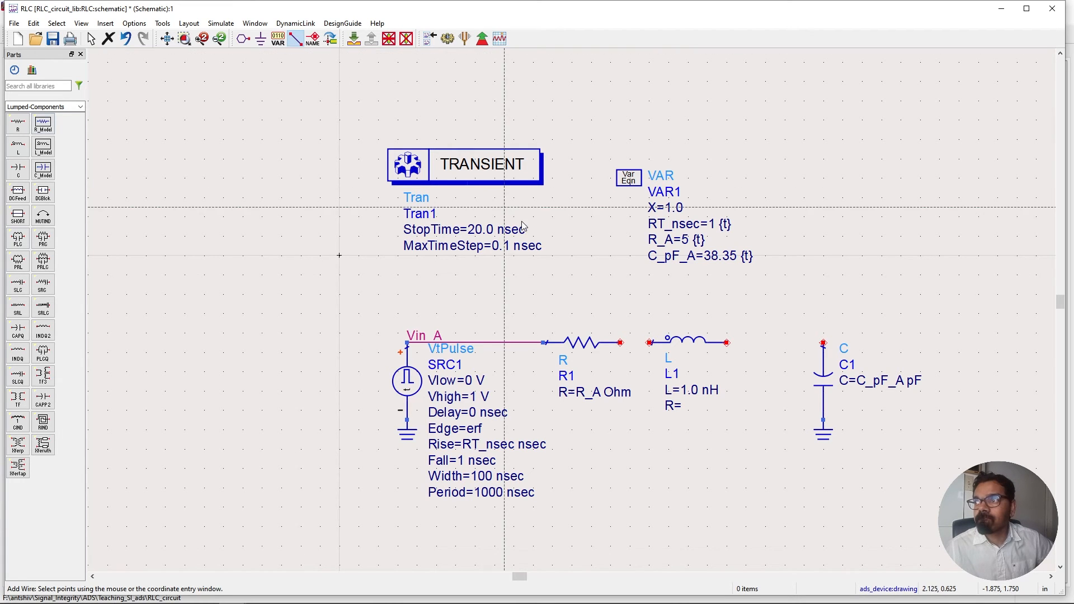
left_click(620, 342)
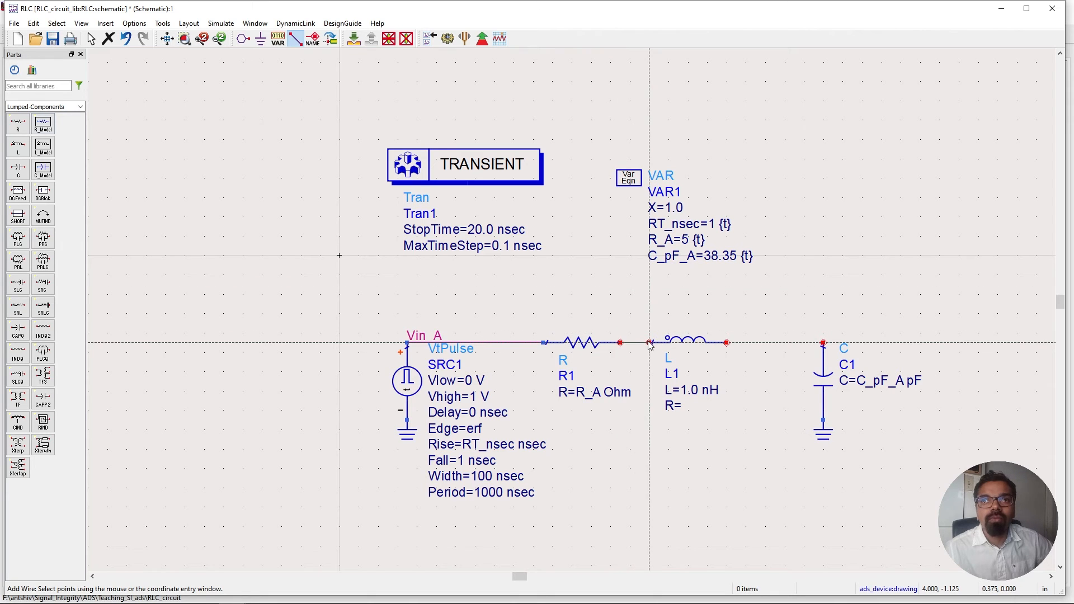
left_click(649, 342)
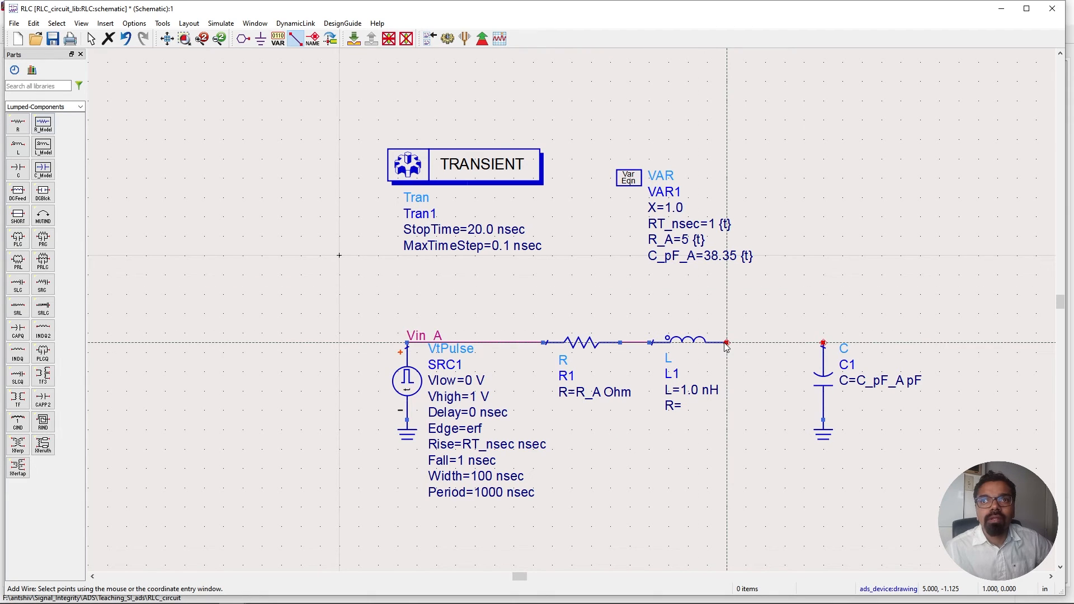
left_click(726, 342)
left_click(823, 342)
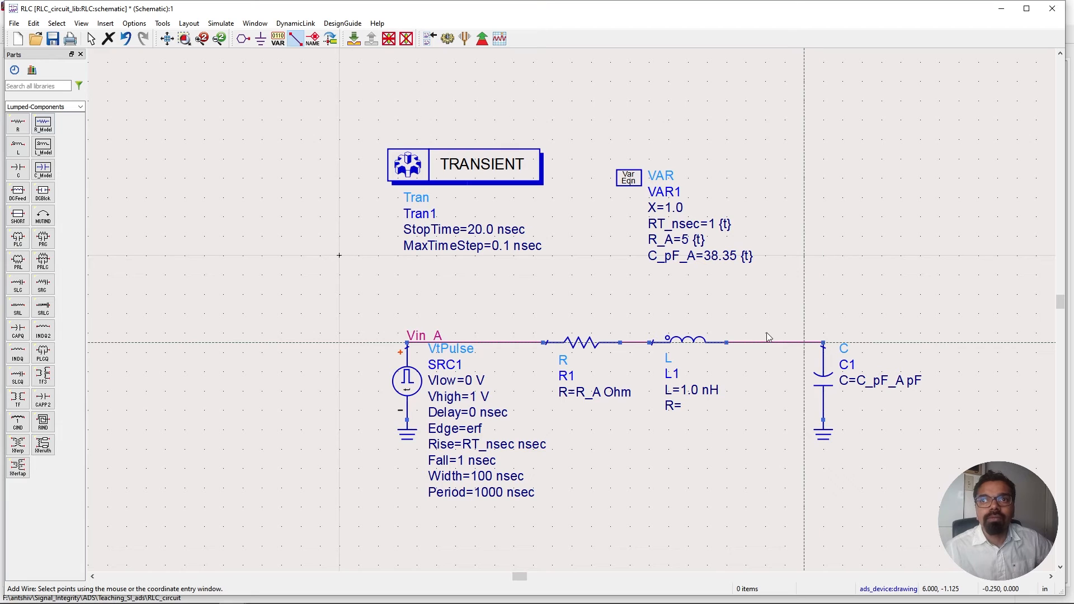
key("Escape")
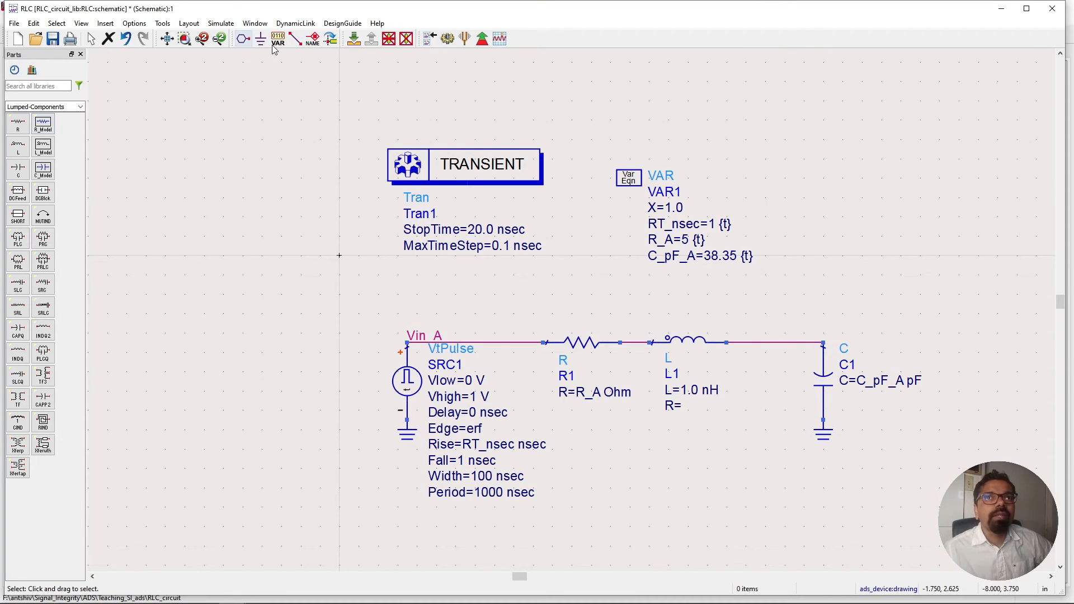
Add the wire label Vout_A at the capacitor's top node.
left_click(313, 38)
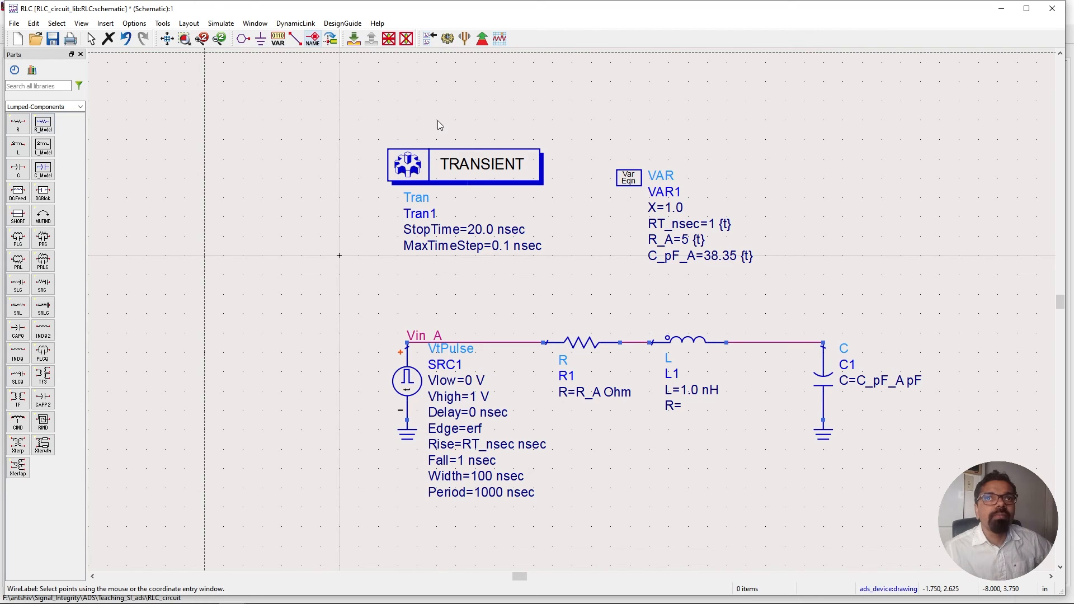
left_click(823, 343)
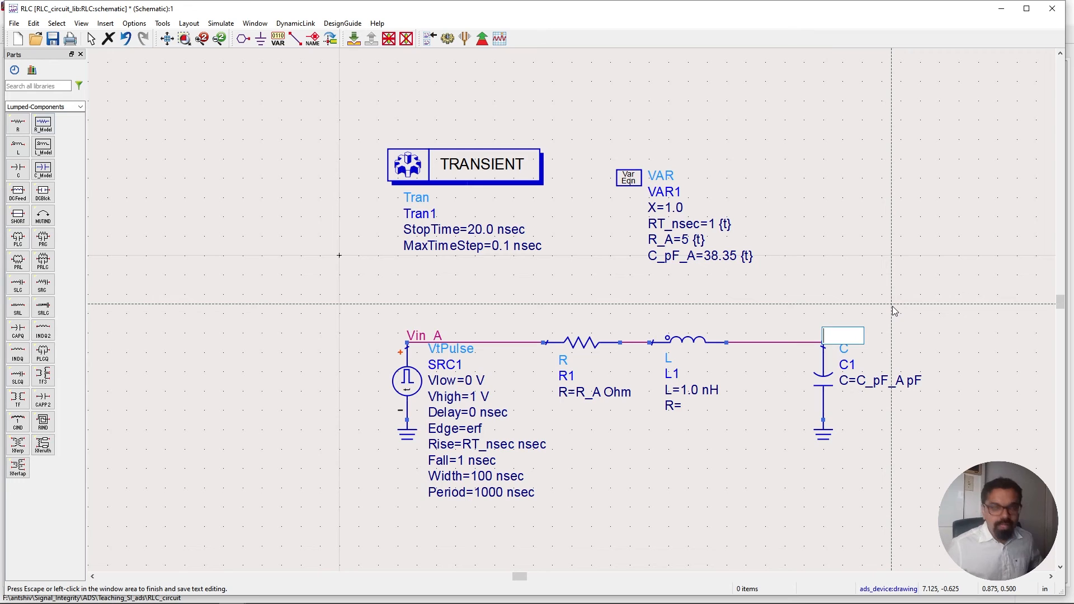
type("Vout")
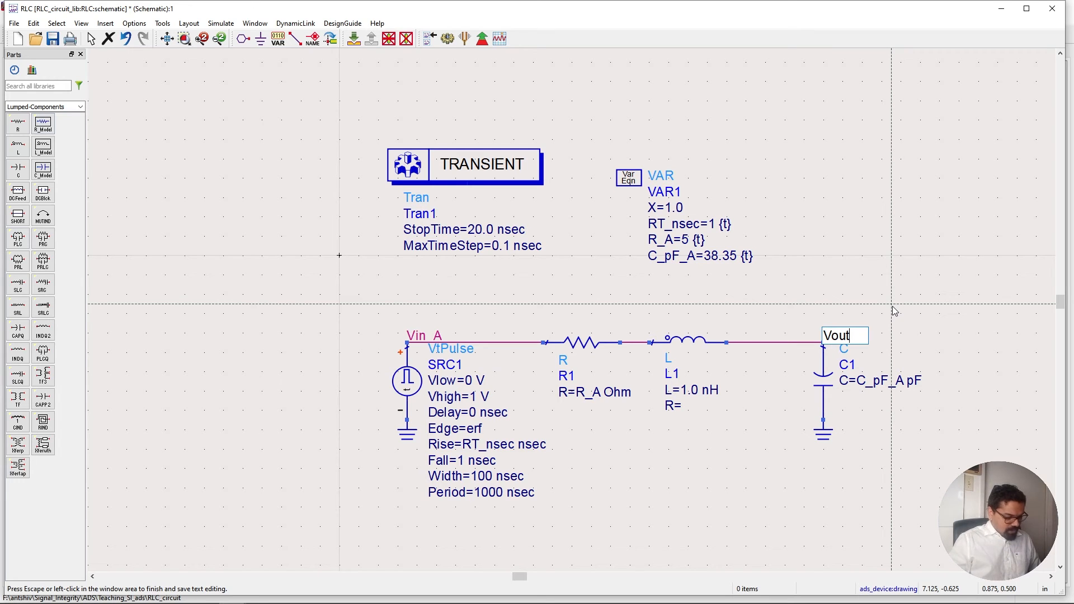
type("_A")
left_click(894, 310)
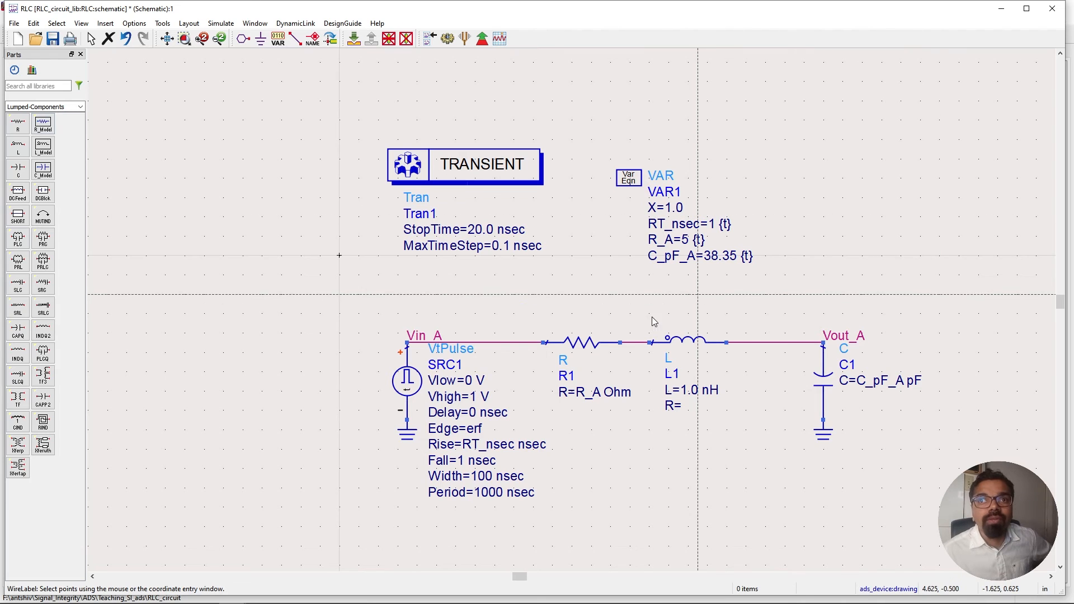
Add the wire label VL_A on the node between the resistor and the inductor.
left_click(624, 346)
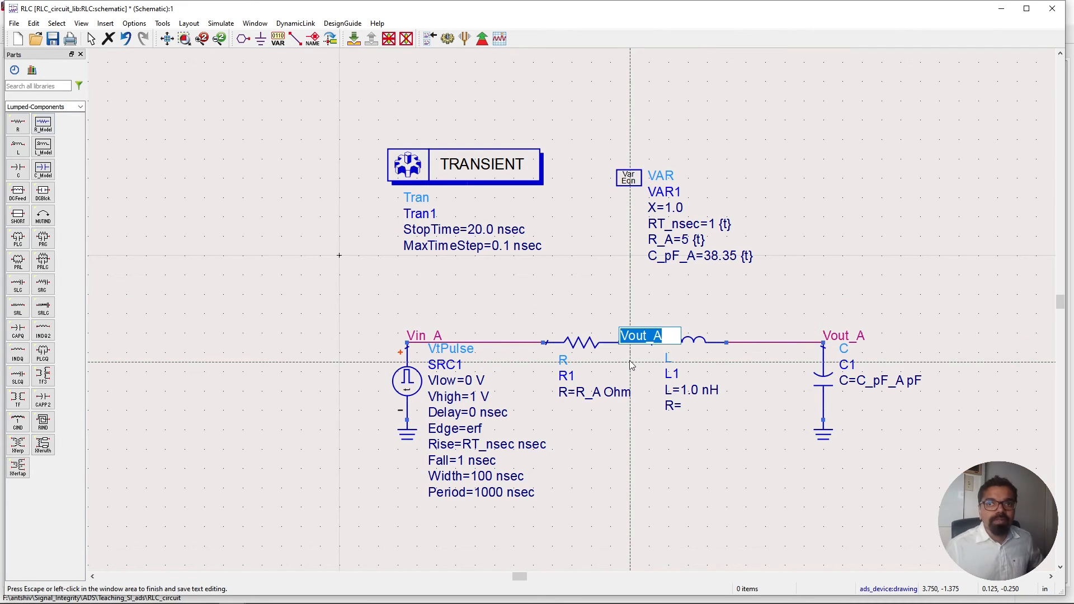
key("Right")
key("BackSpace")
key("BackSpace")
key("BackSpace")
key("BackSpace")
key("BackSpace")
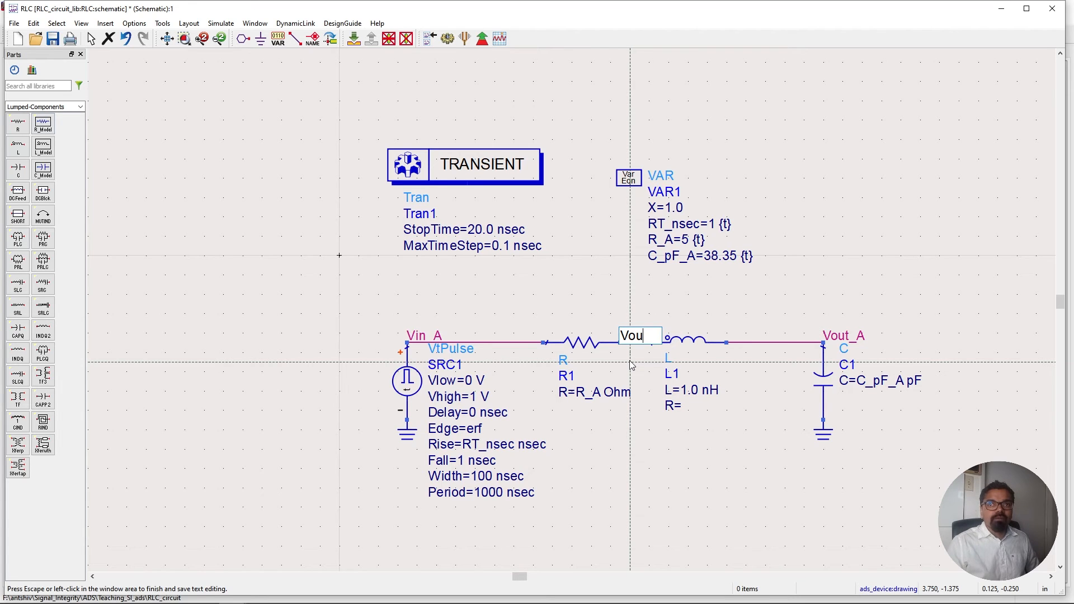
type("L")
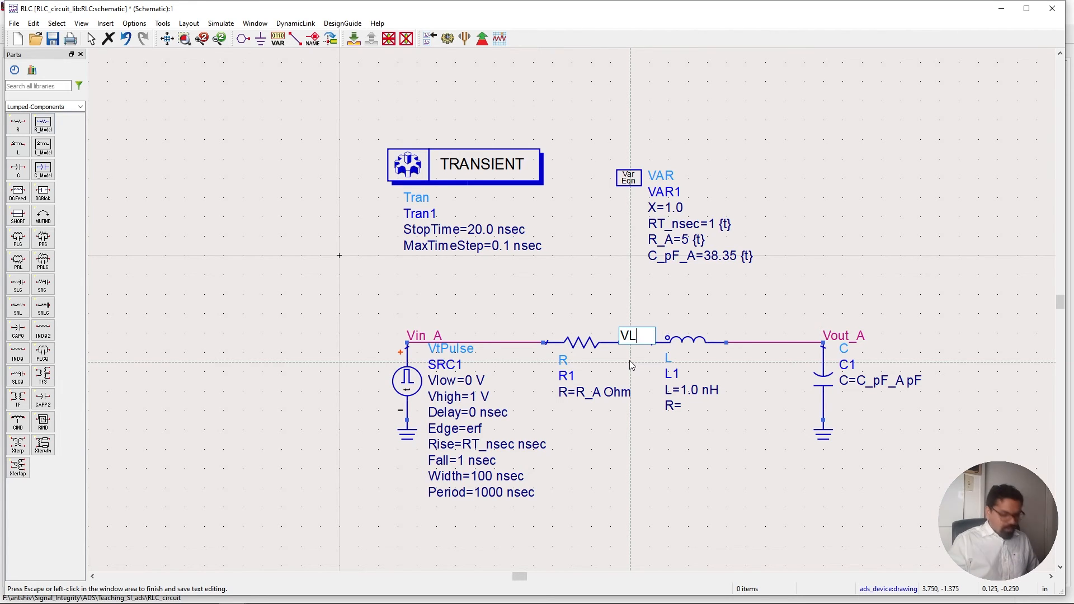
type("_A")
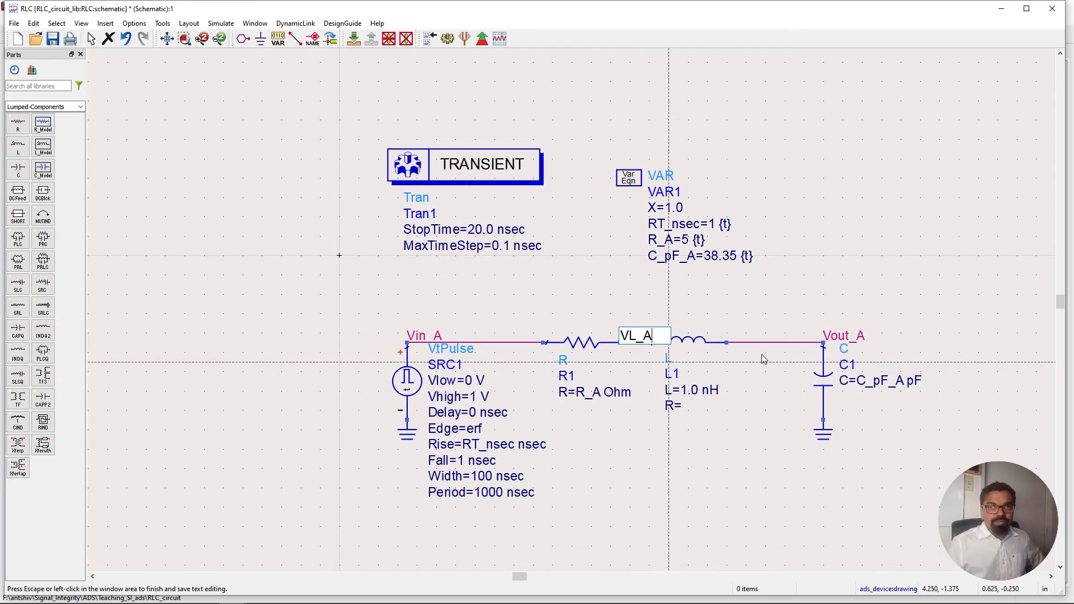
left_click(733, 314)
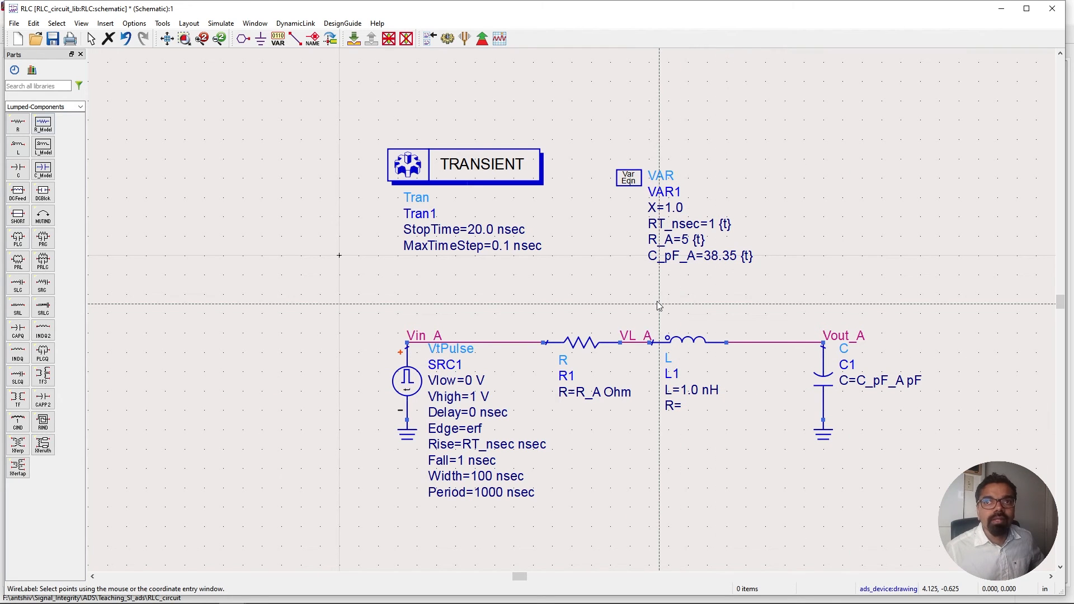
key("Escape")
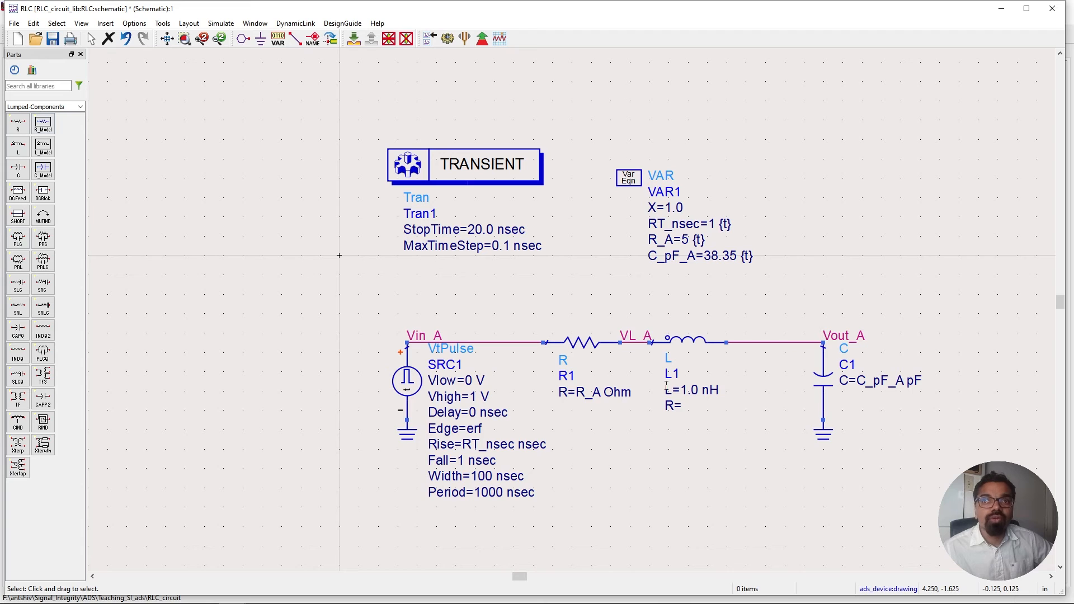
Set inductor L1's inductance to the variable L_nH in nH.
double_click(675, 342)
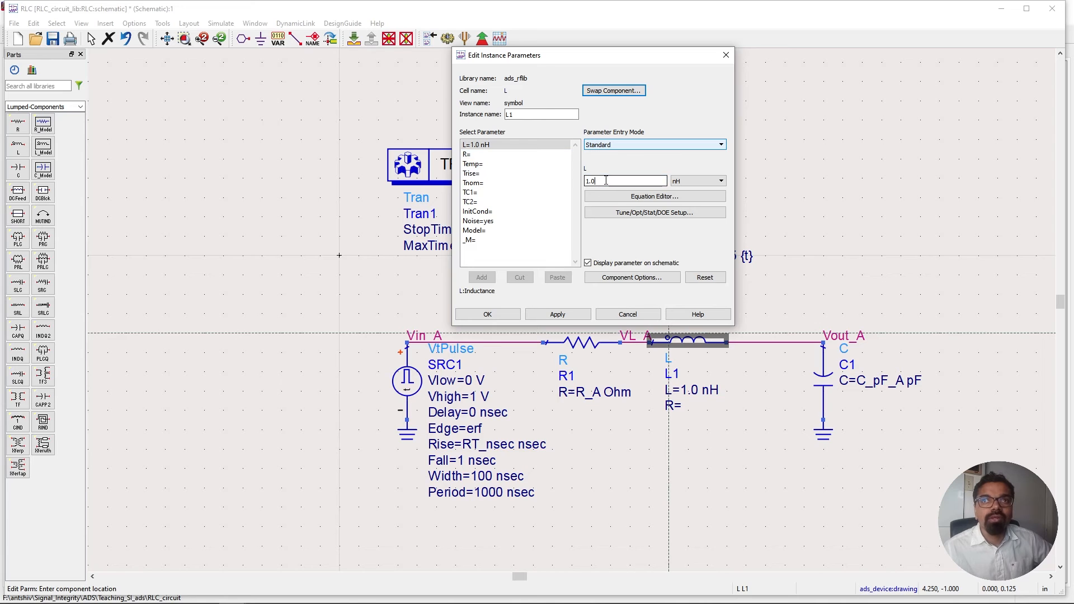
type("1.")
key("BackSpace")
key("BackSpace")
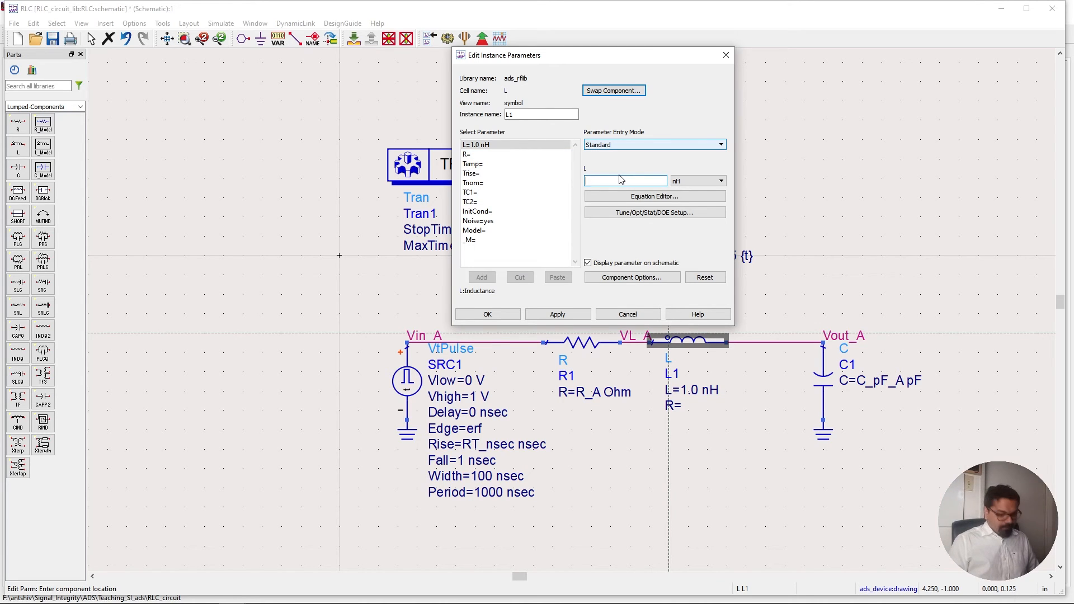
type("L_")
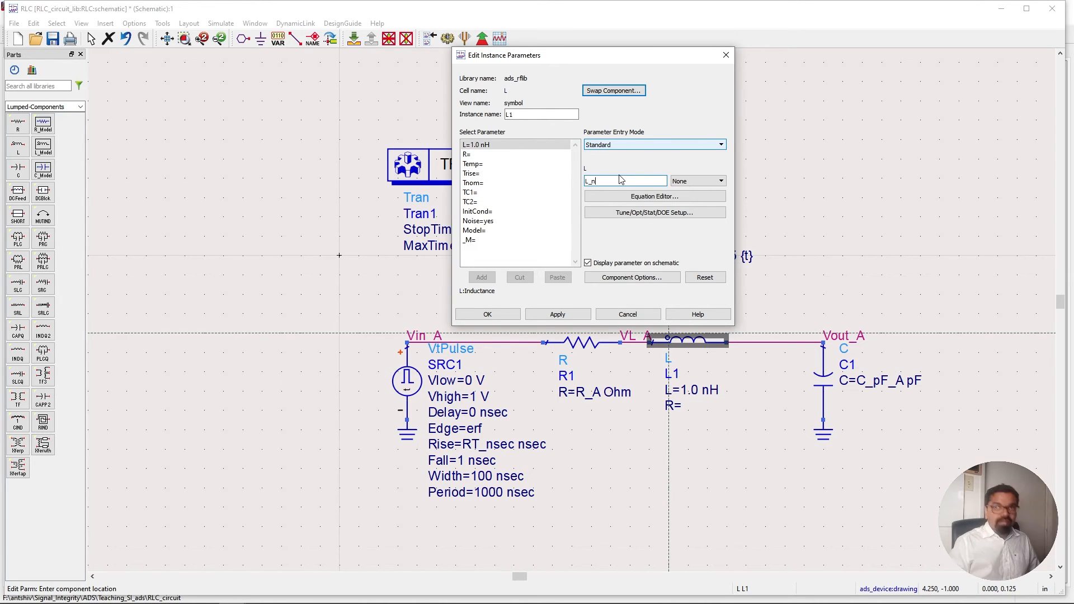
type("nH")
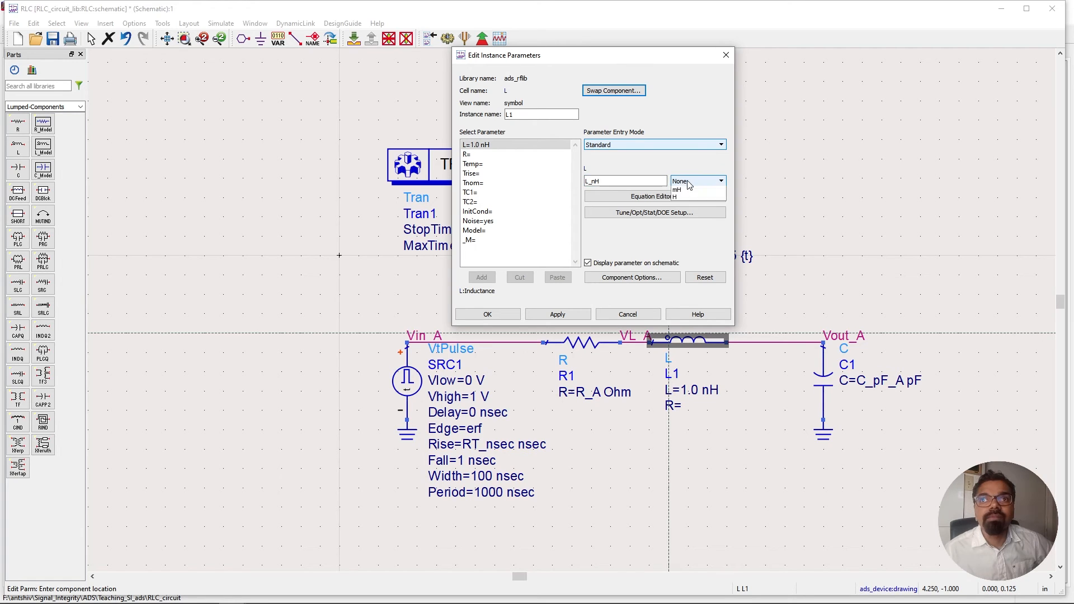
left_click(687, 181)
left_click(692, 216)
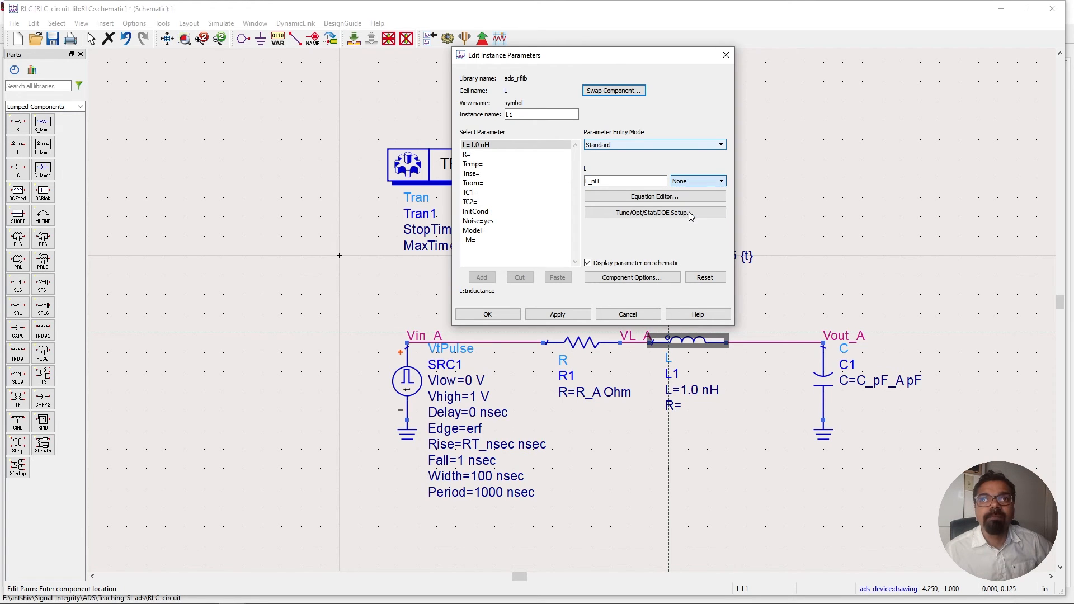
double_click(621, 178)
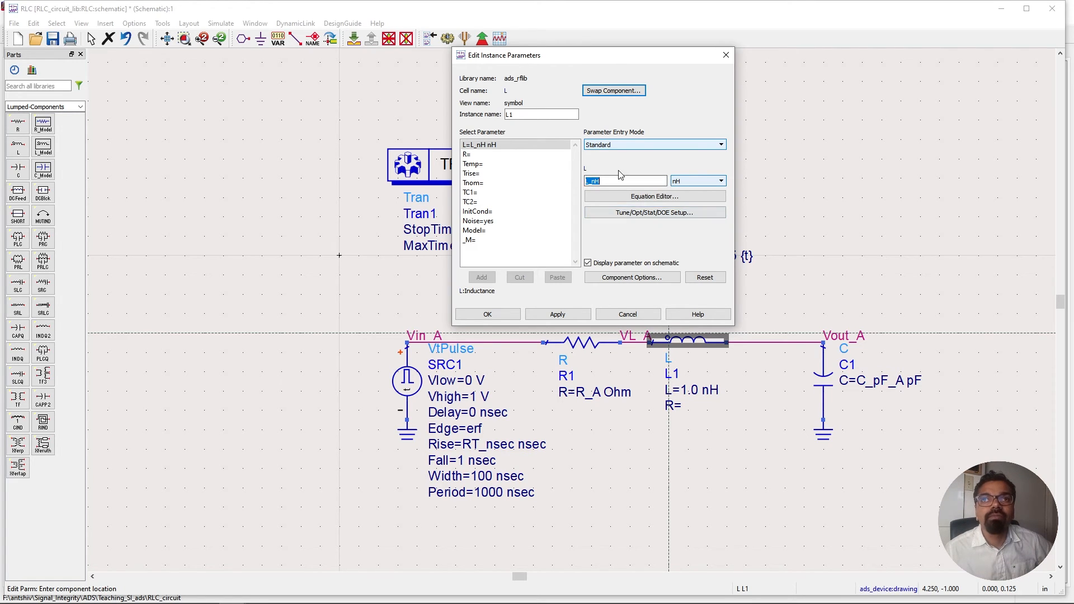
left_click(506, 315)
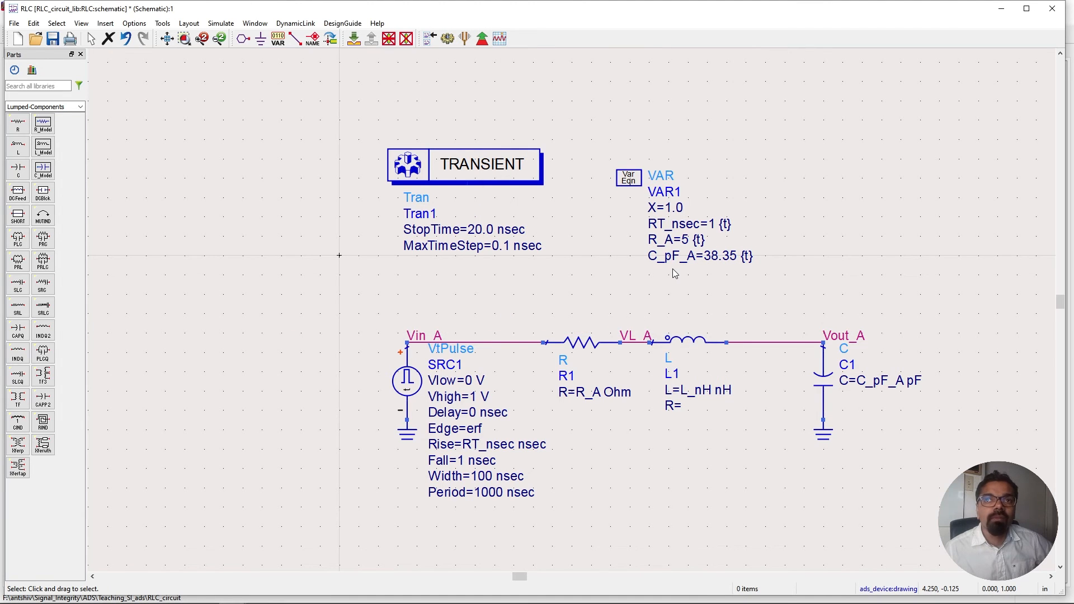
Open the VAR1 variable block and examine its existing parameters and variable entry modes.
double_click(630, 180)
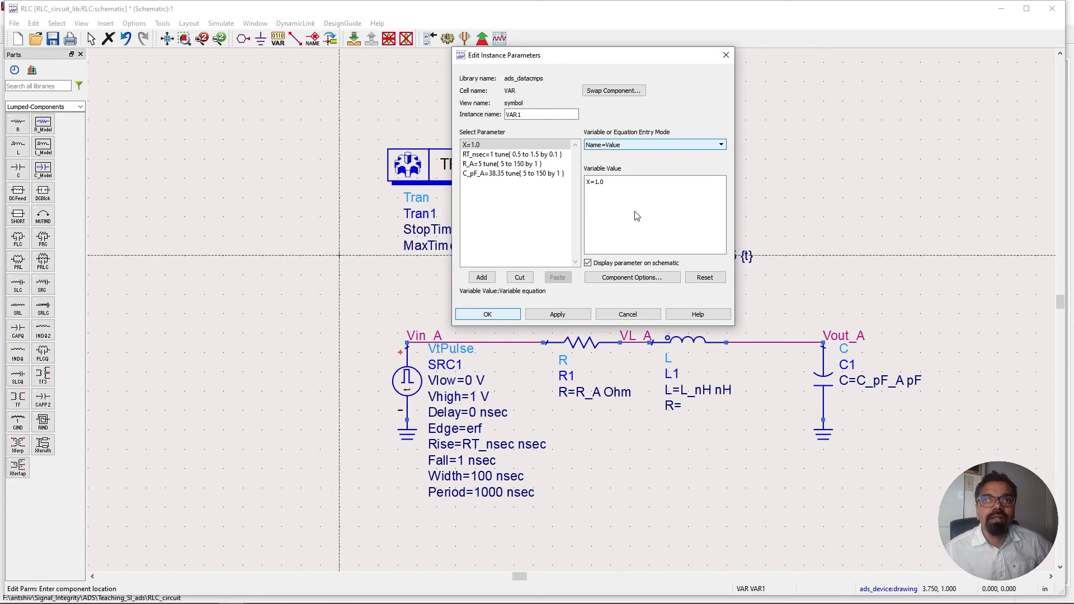
left_click(528, 174)
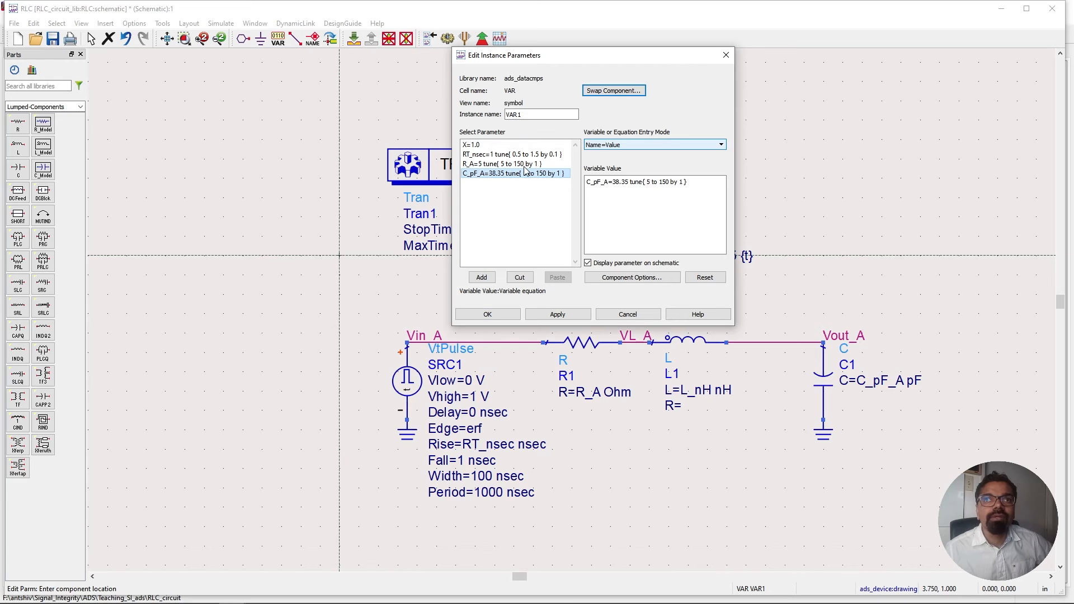
left_click(531, 145)
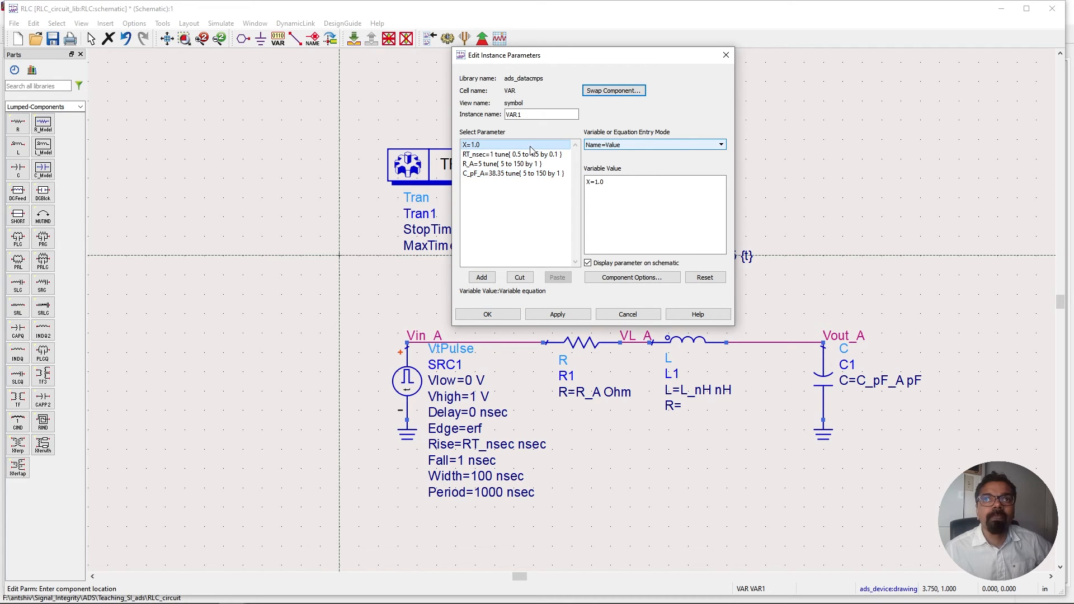
left_click(481, 277)
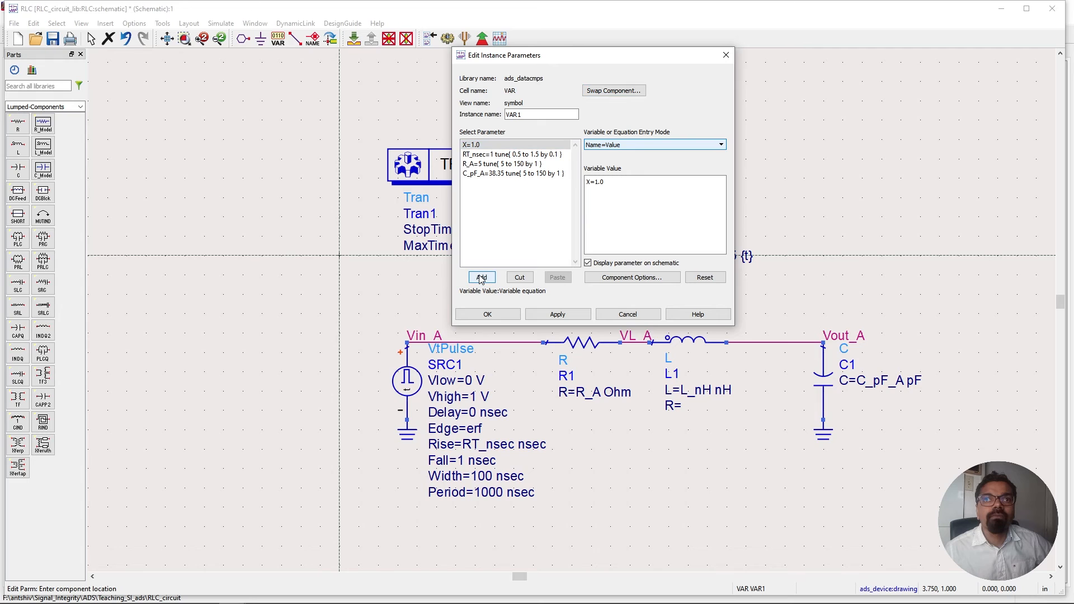
left_click(602, 147)
left_click(615, 155)
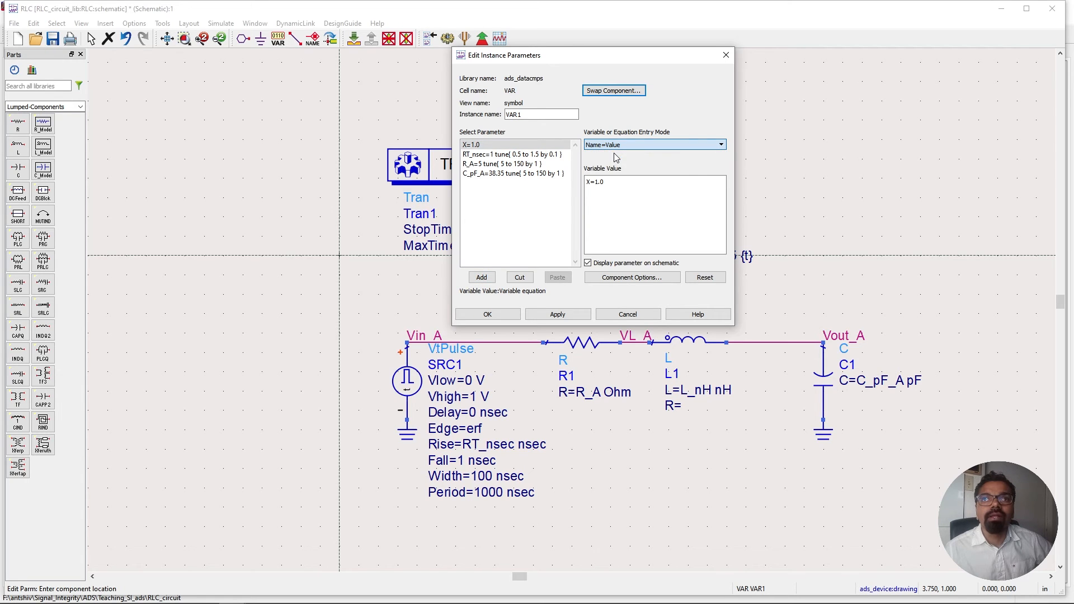
left_click(615, 147)
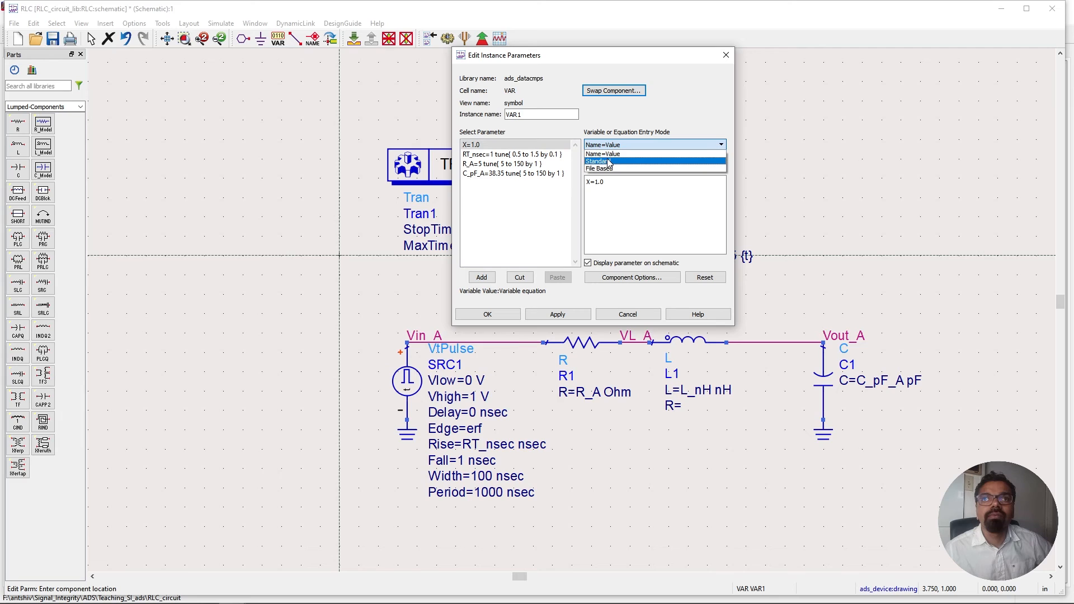
left_click(608, 162)
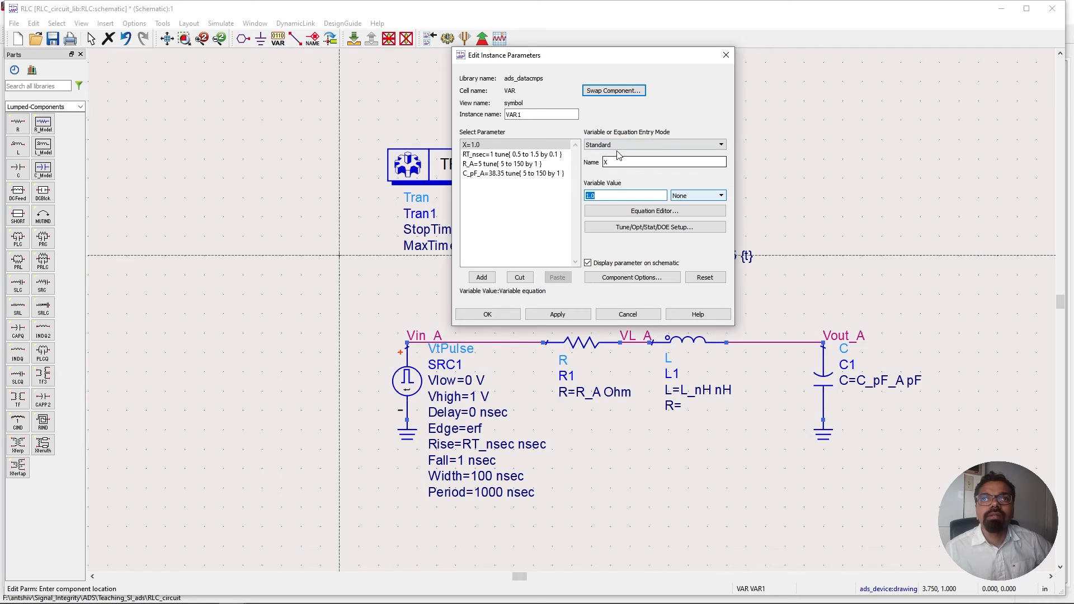
left_click(501, 185)
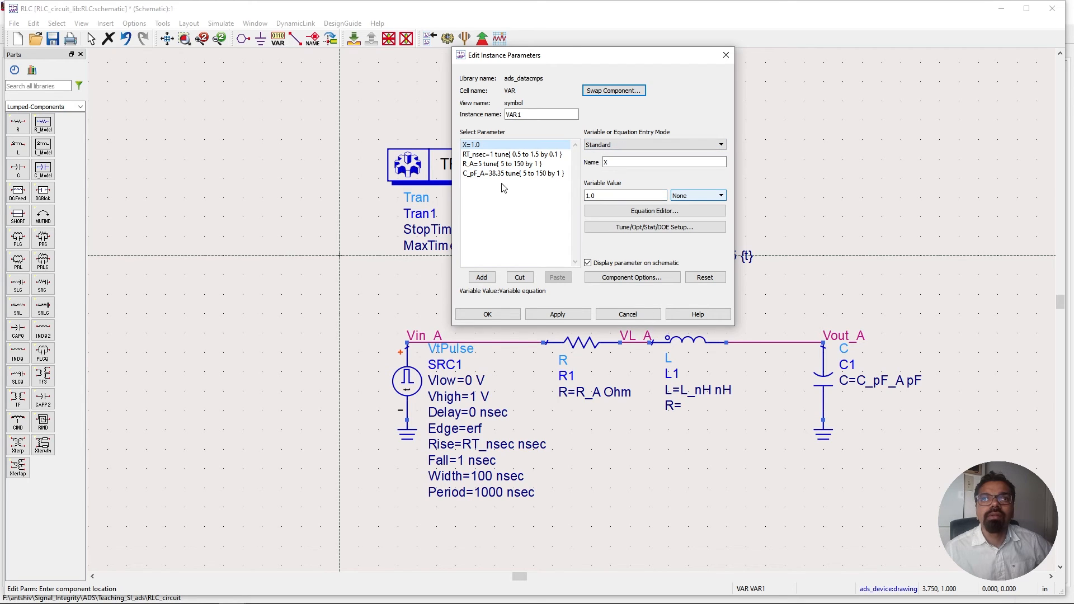
left_click(481, 276)
left_click(610, 145)
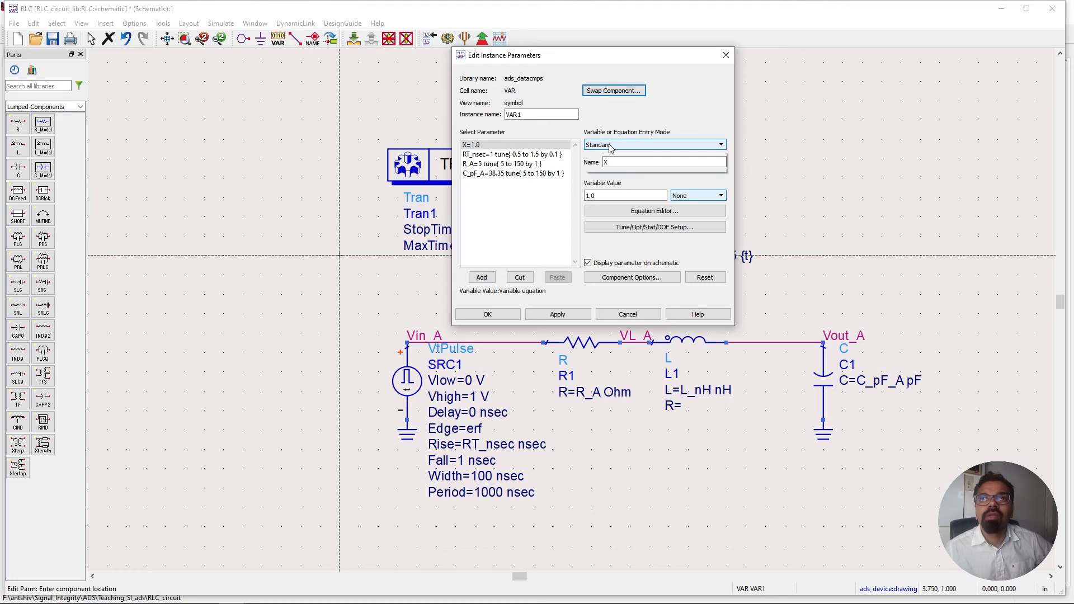
left_click(607, 154)
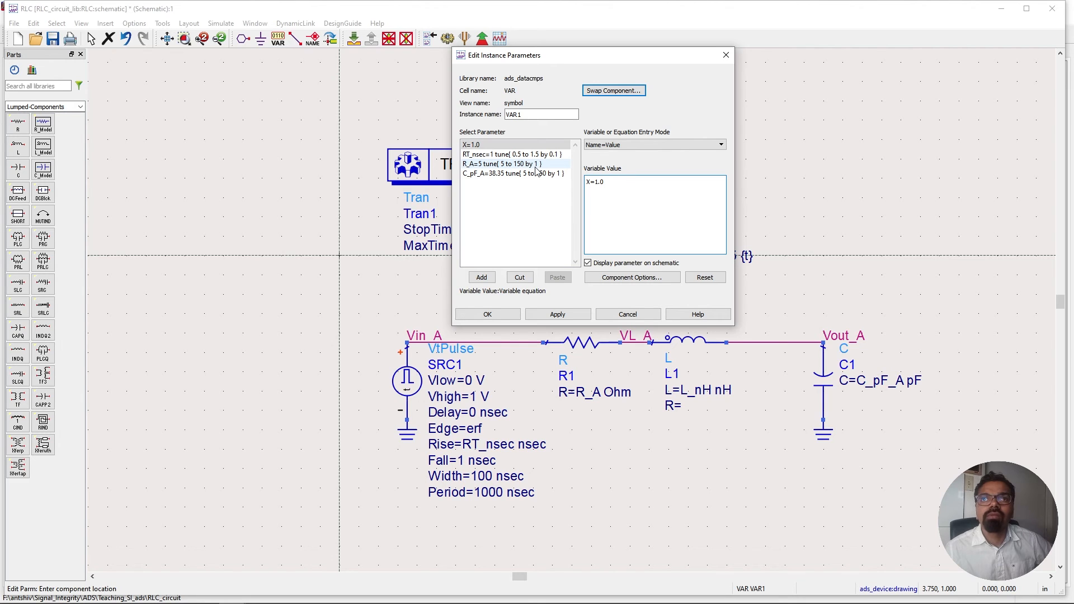
left_click(515, 156)
left_click(515, 164)
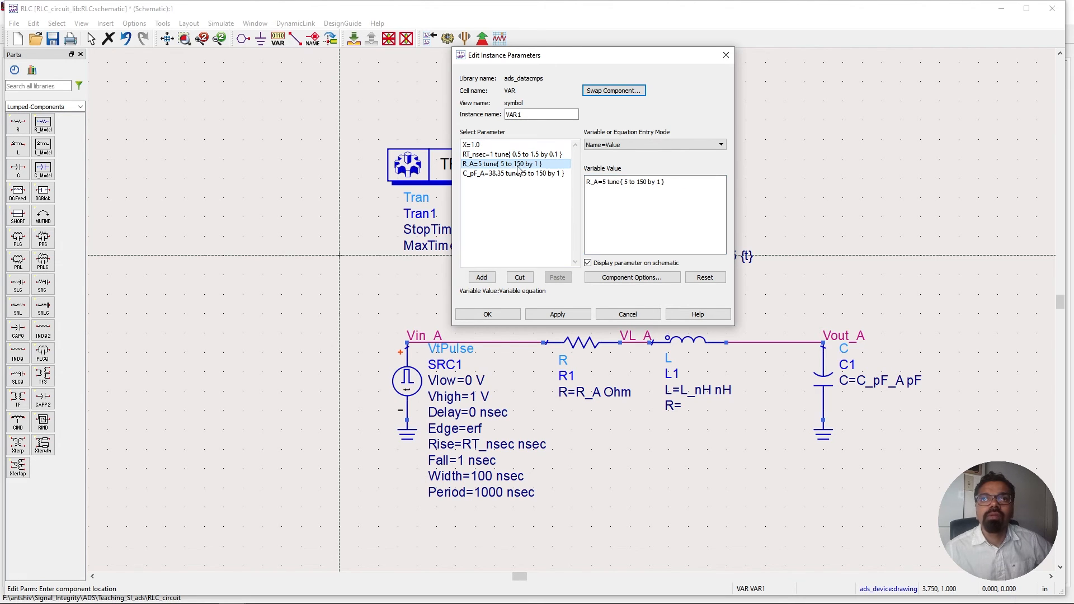
left_click(515, 174)
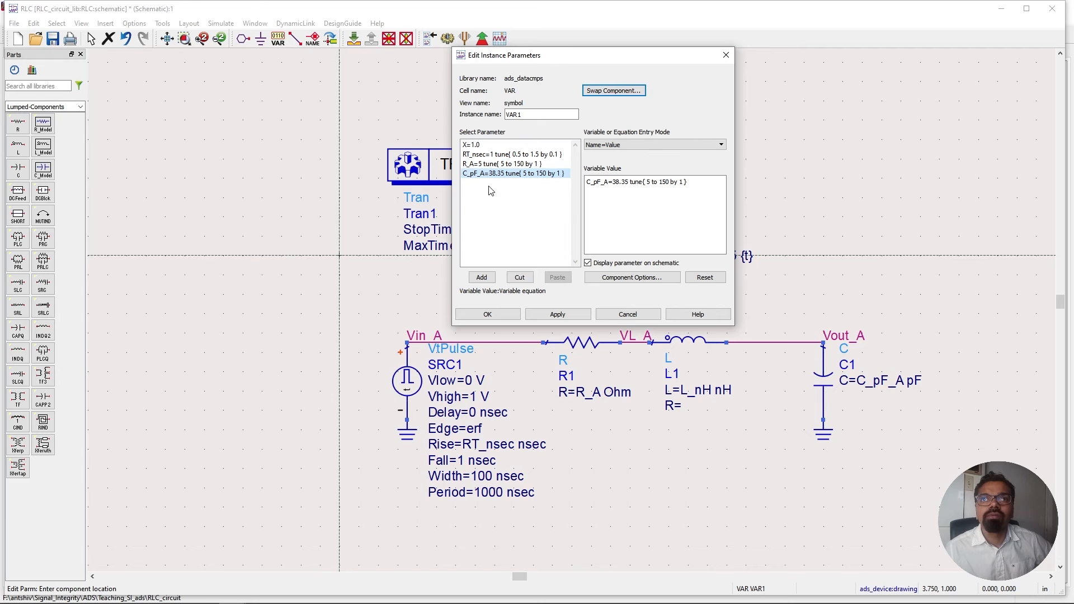
left_click(490, 146)
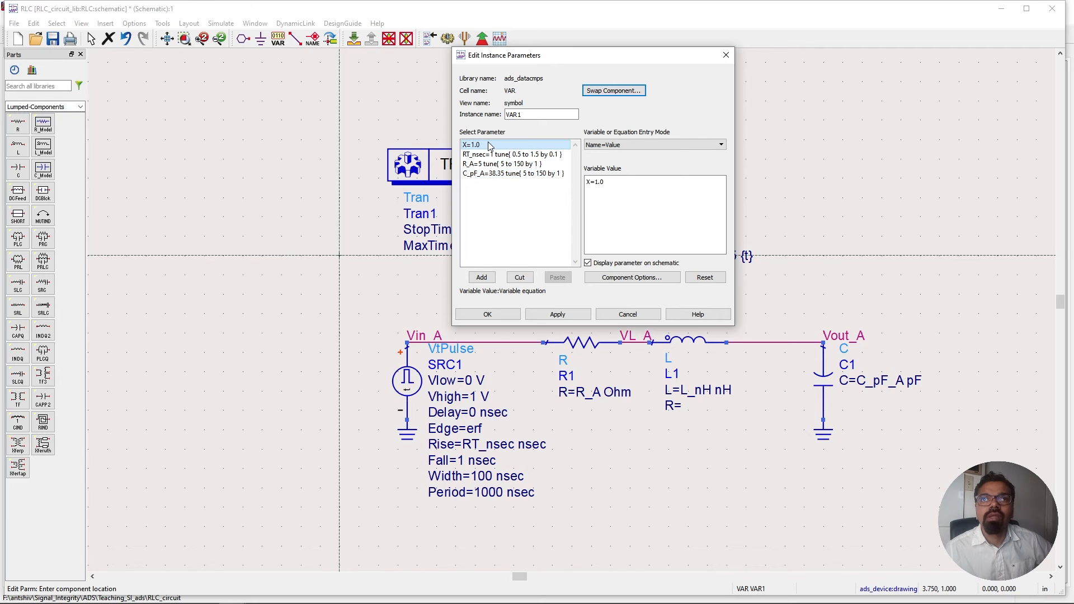
Add the variable L_nH=1 to the VAR1 block and apply it.
left_click(613, 186)
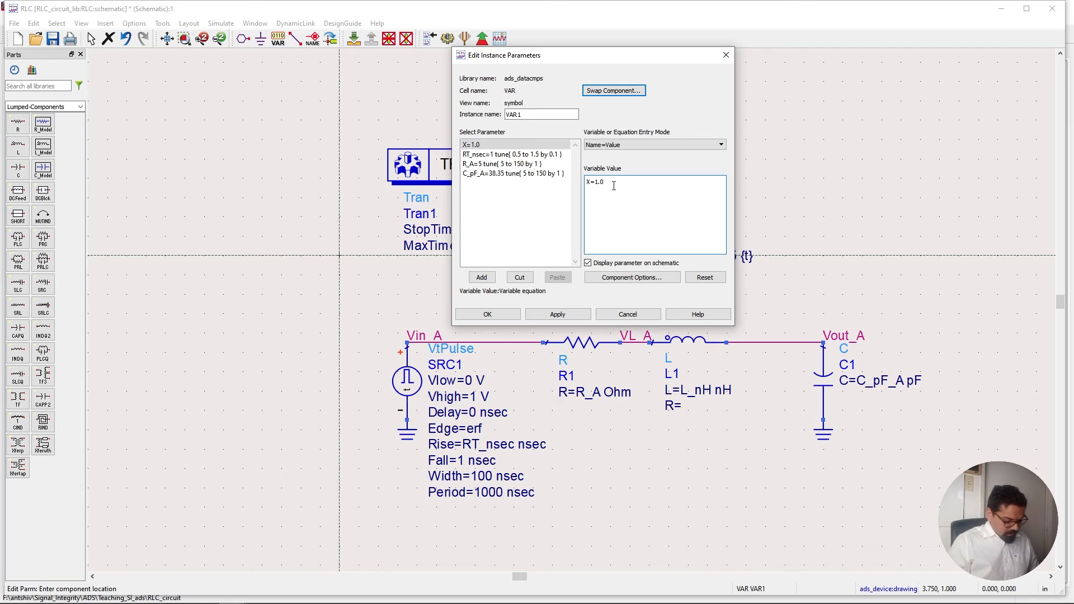
type("L_nH=1")
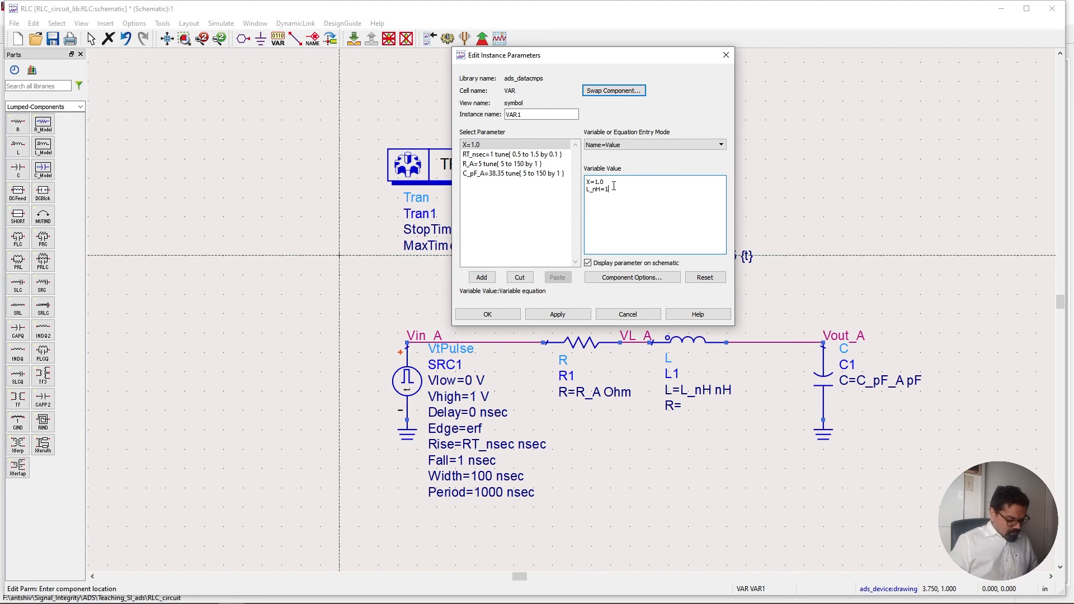
left_click(574, 314)
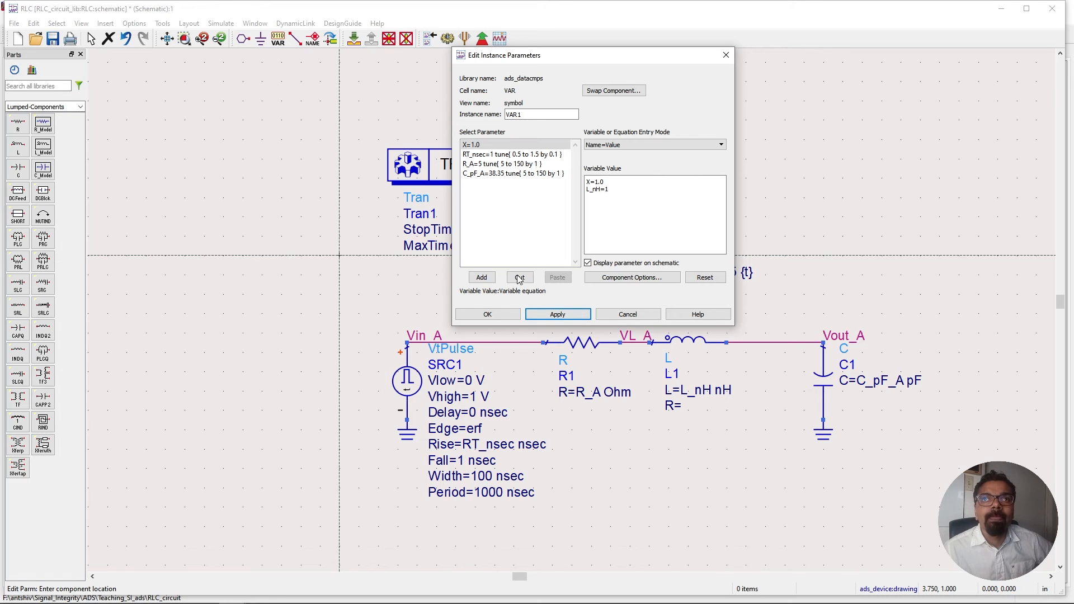
left_click(487, 314)
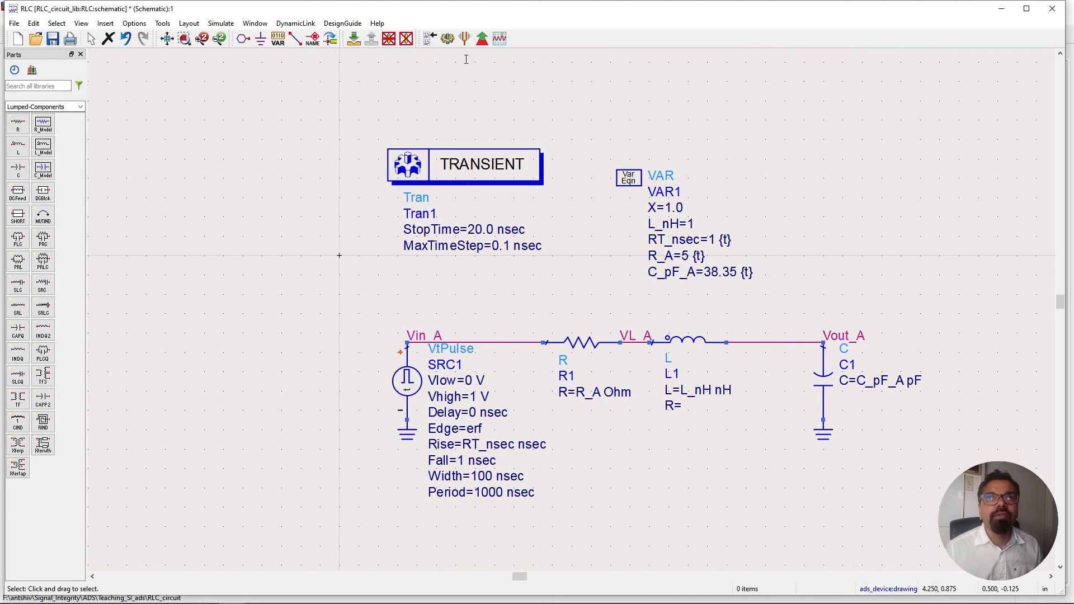
Run the transient simulation of the RLC circuit.
left_click(447, 37)
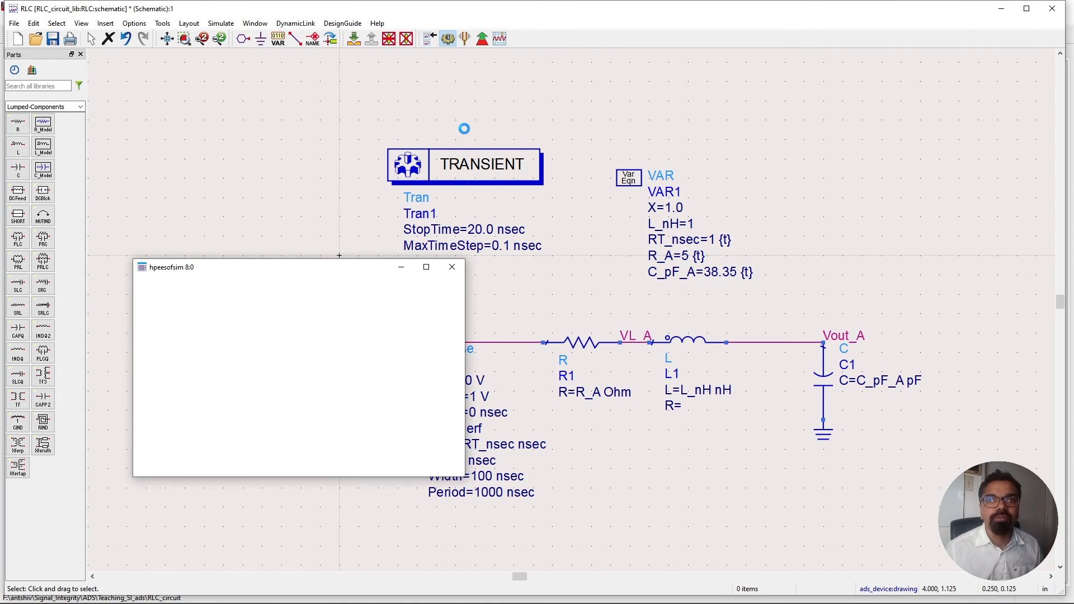
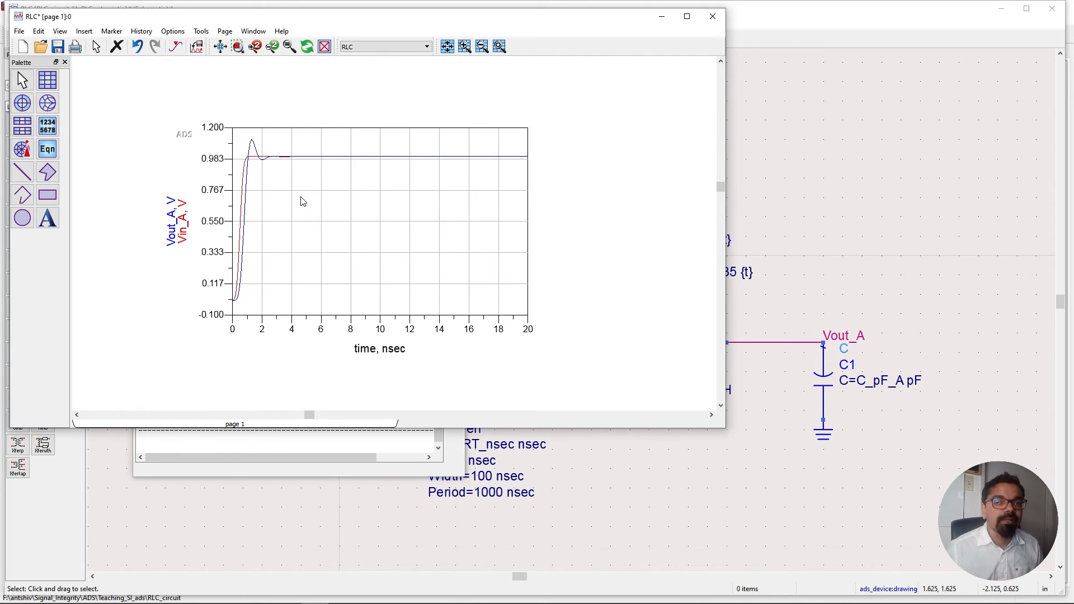
Open the Tune Parameters tool on the RLC schematic.
scroll(385, 214, "up", 3)
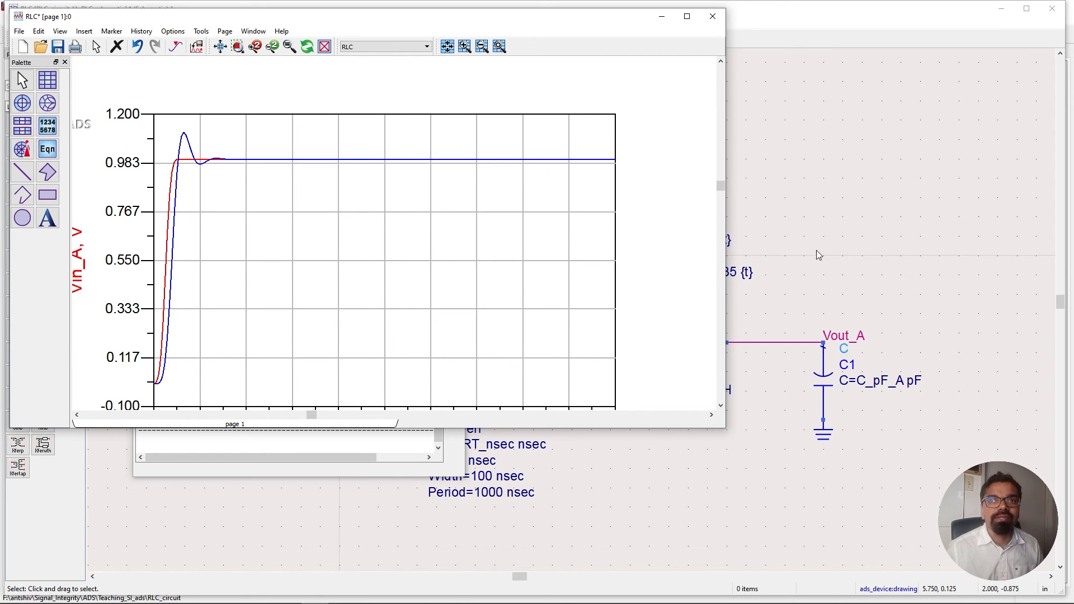
left_click(815, 282)
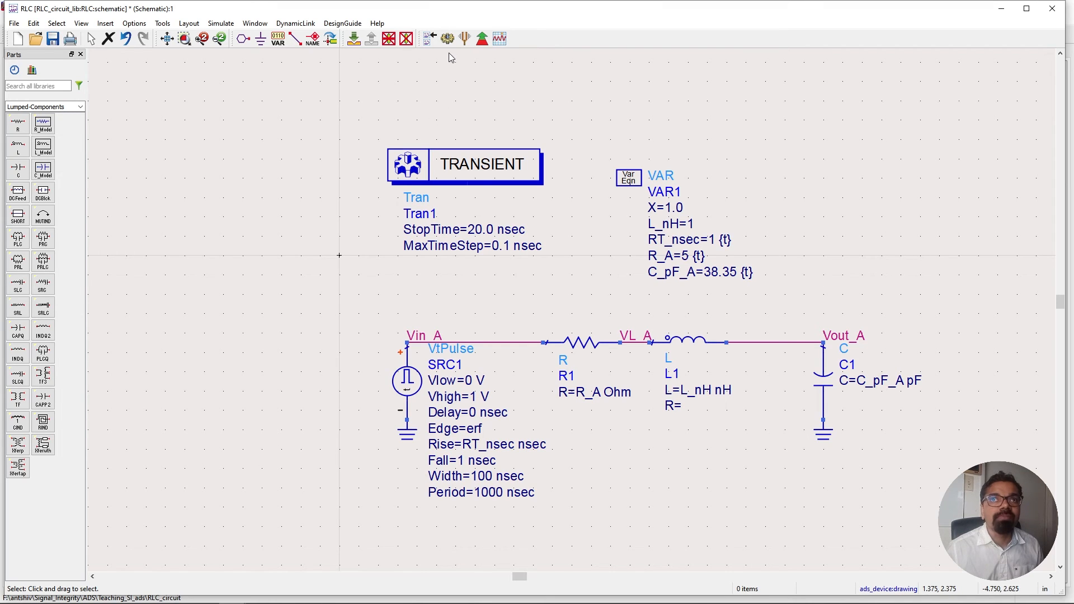
left_click(464, 39)
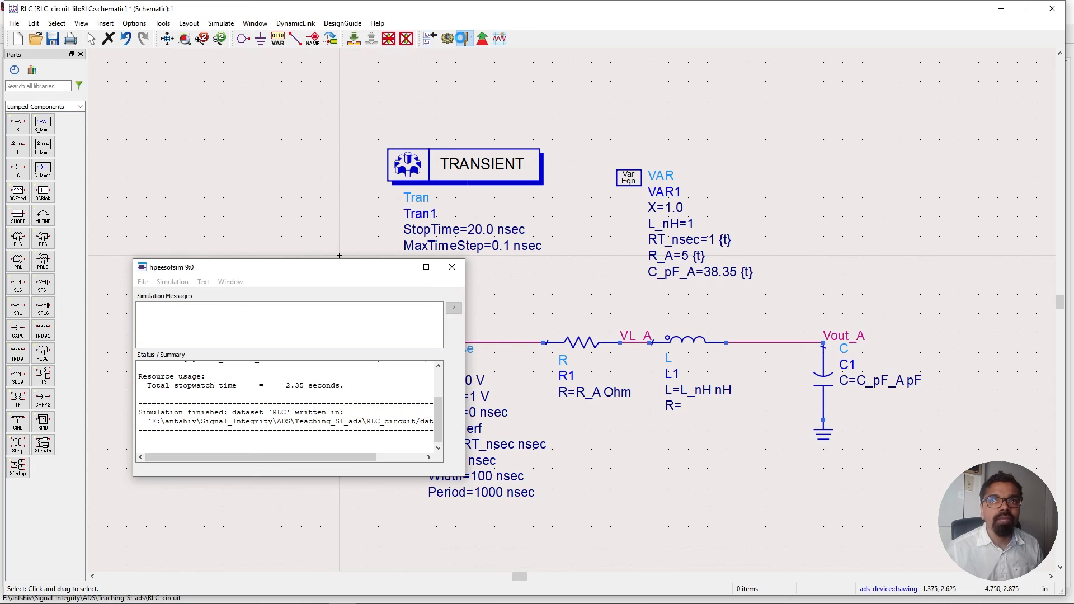
left_click(464, 39)
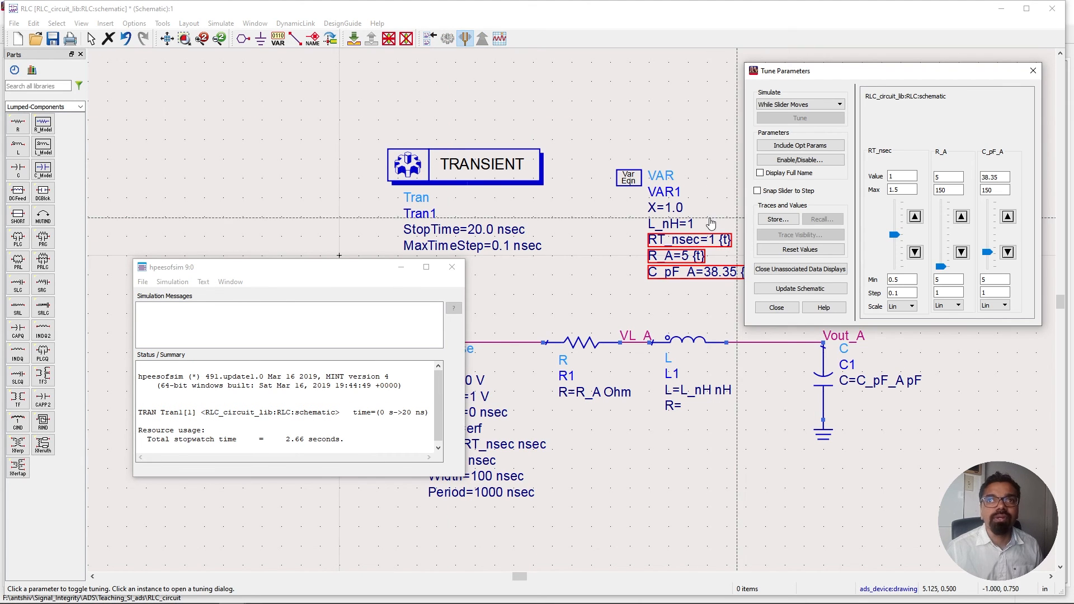
Add the L_nH variable to the tuned parameters in the Tune Parameters dialog.
left_click(678, 223)
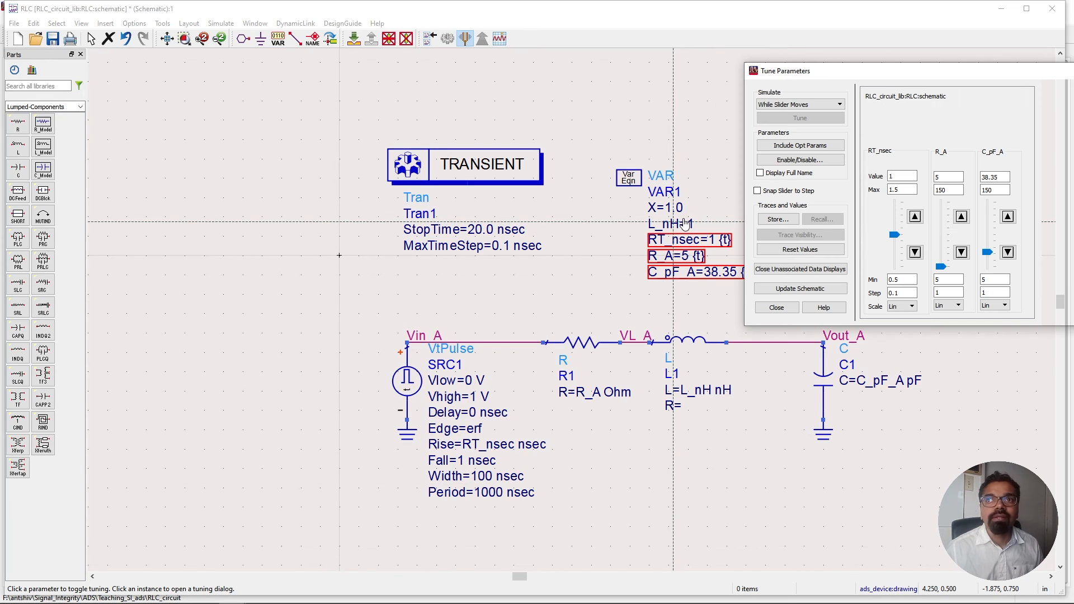
left_click(685, 224)
left_click_drag(1003, 75, 891, 80)
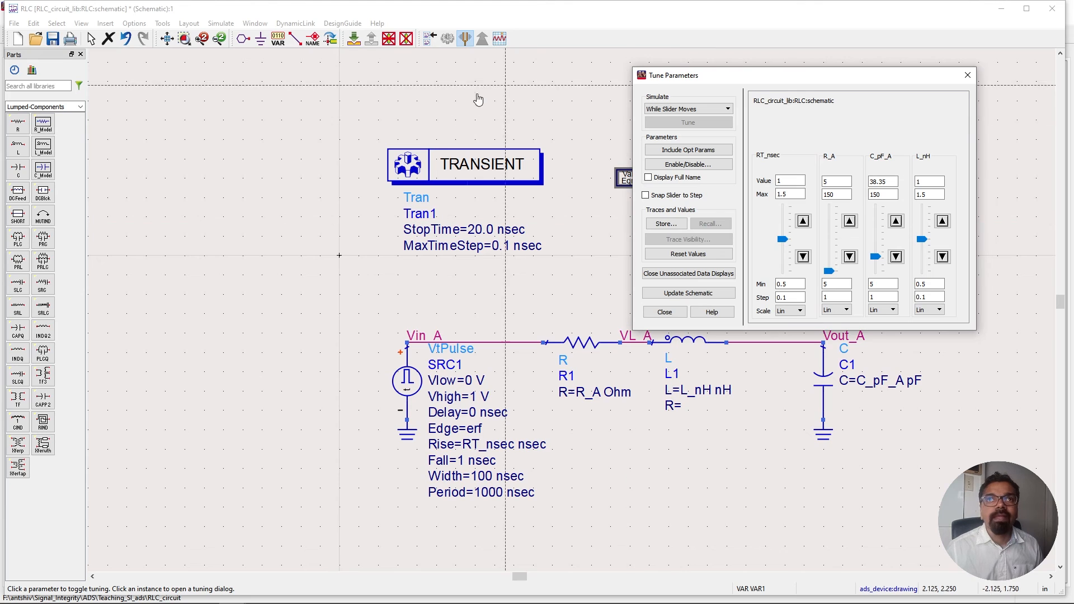
Bring the waveform plot to the front and place the Tune Parameters dialog beside it.
mouse_move(476, 601)
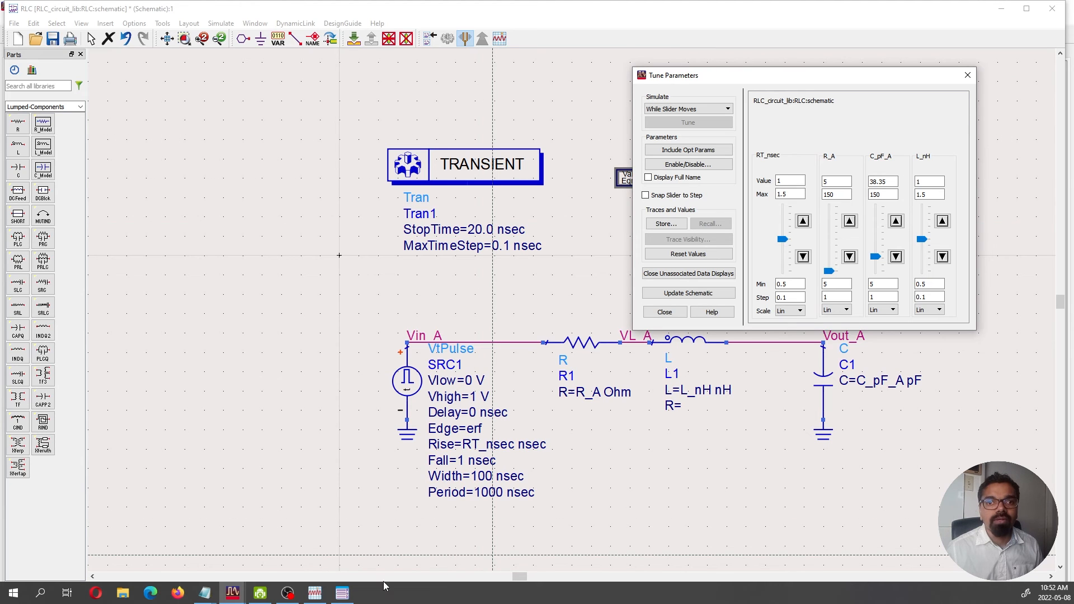
left_click(315, 593)
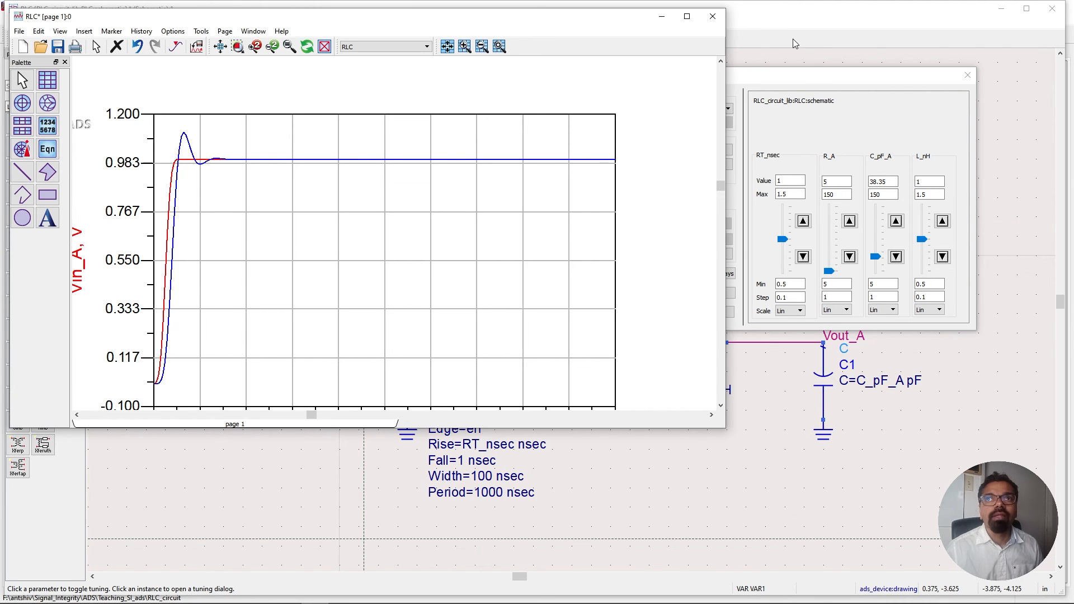
left_click_drag(811, 78, 897, 34)
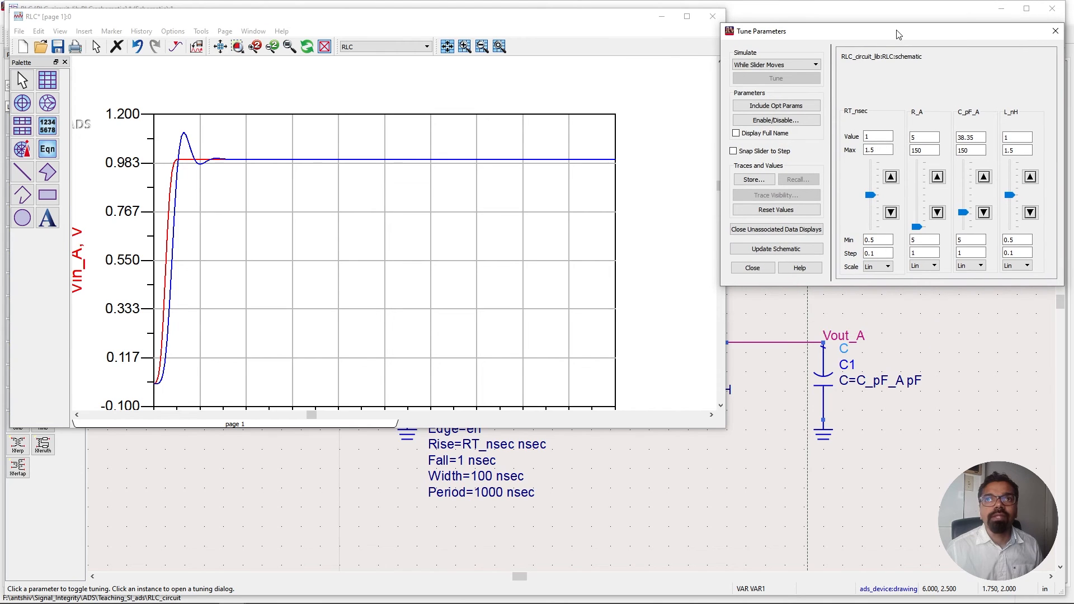
Step L_nH up to 1.4 with its tuning slider while watching the node voltage response.
left_click(1031, 178)
left_click(1031, 177)
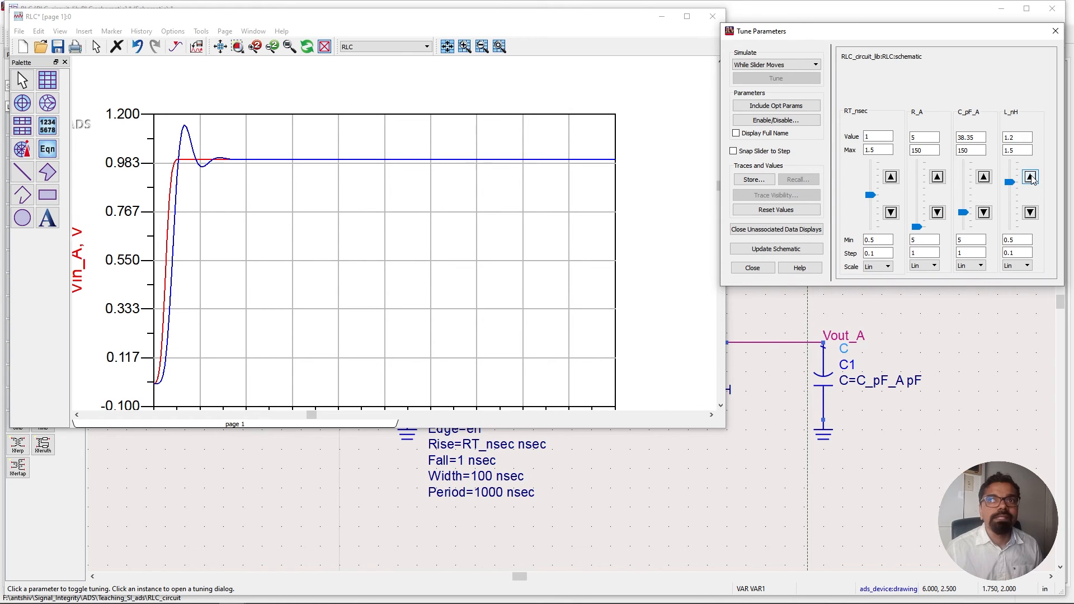
left_click(1031, 177)
left_click(1031, 177)
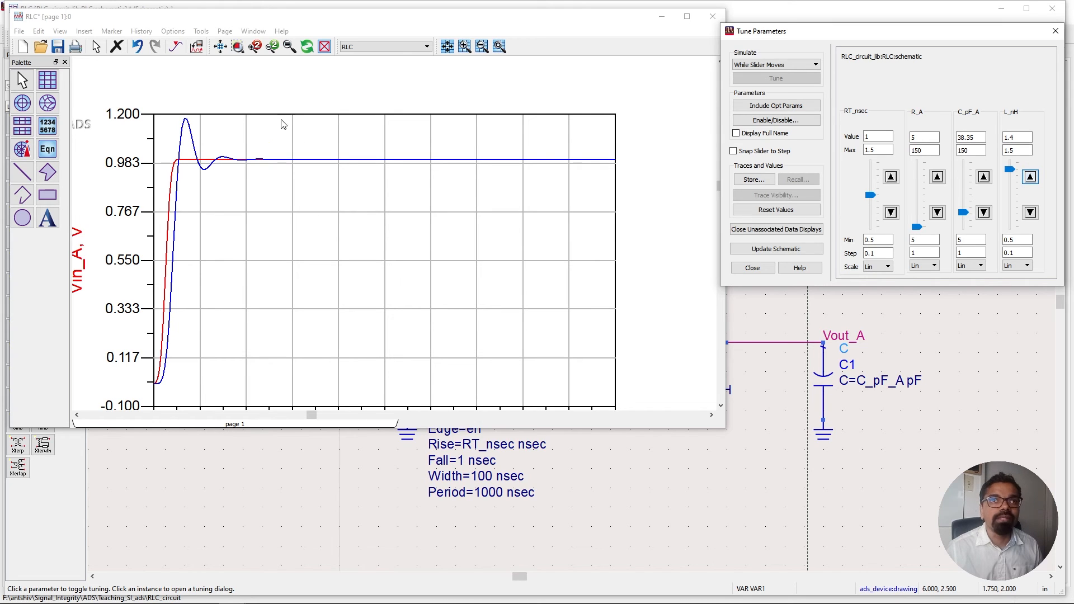
Step L_nH down to 0.5 with its tuning slider.
left_click(1028, 218)
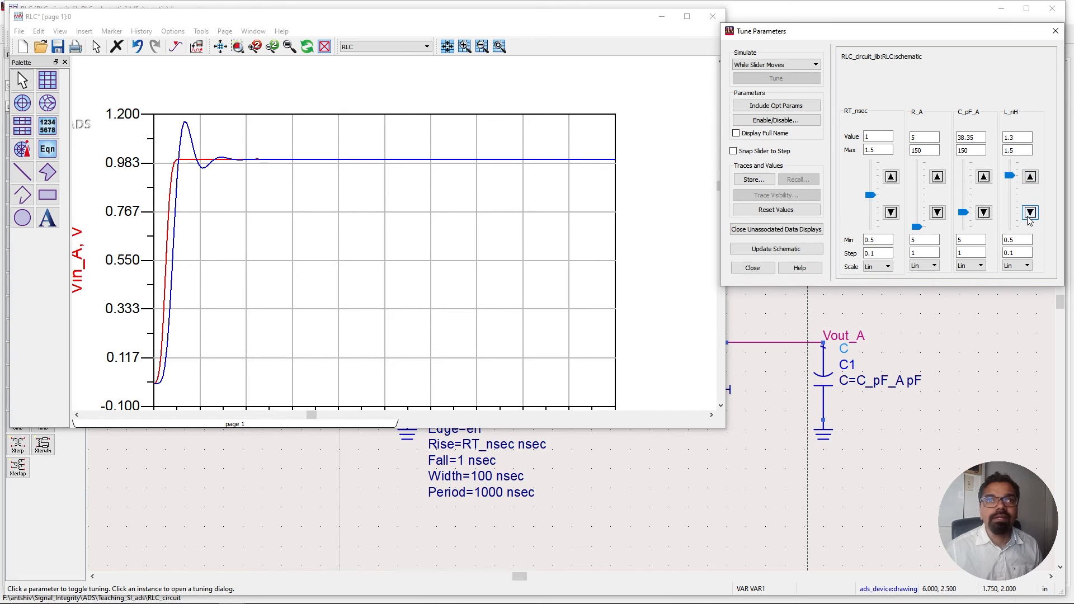
left_click(1028, 217)
left_click(1028, 218)
left_click(1030, 215)
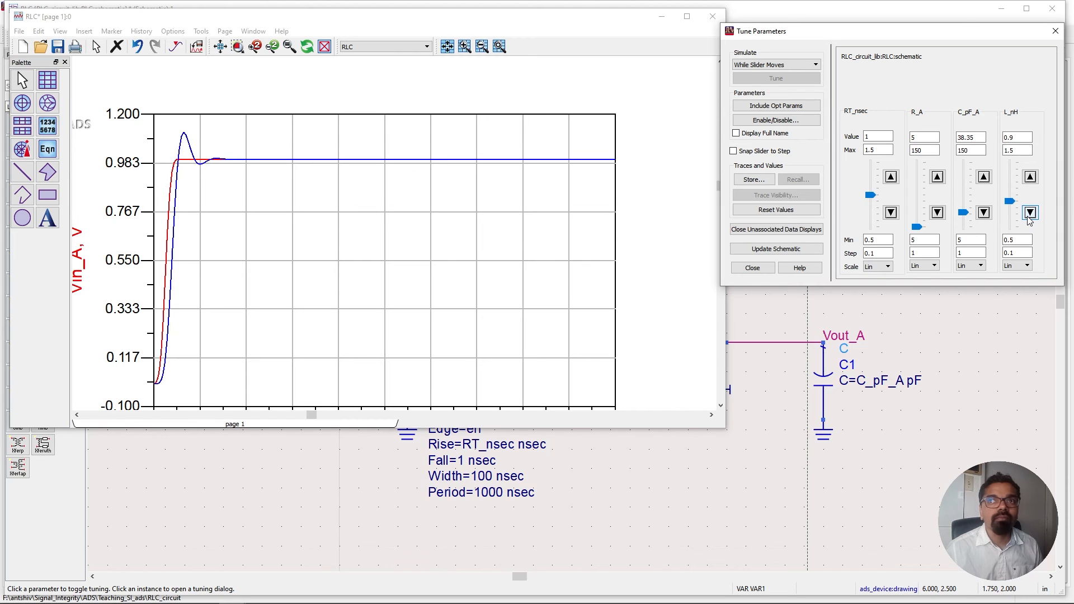
left_click(1030, 215)
left_click(1030, 214)
left_click(1030, 215)
left_click(1029, 214)
left_click(1030, 215)
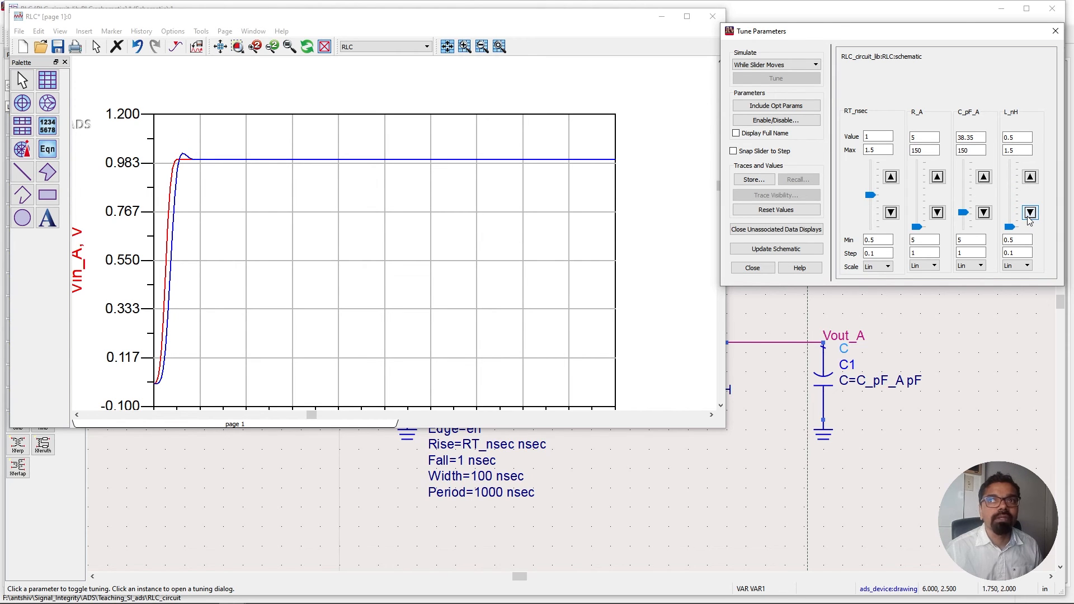
Step L_nH back up to 1.5 with its tuning slider.
left_click(1030, 178)
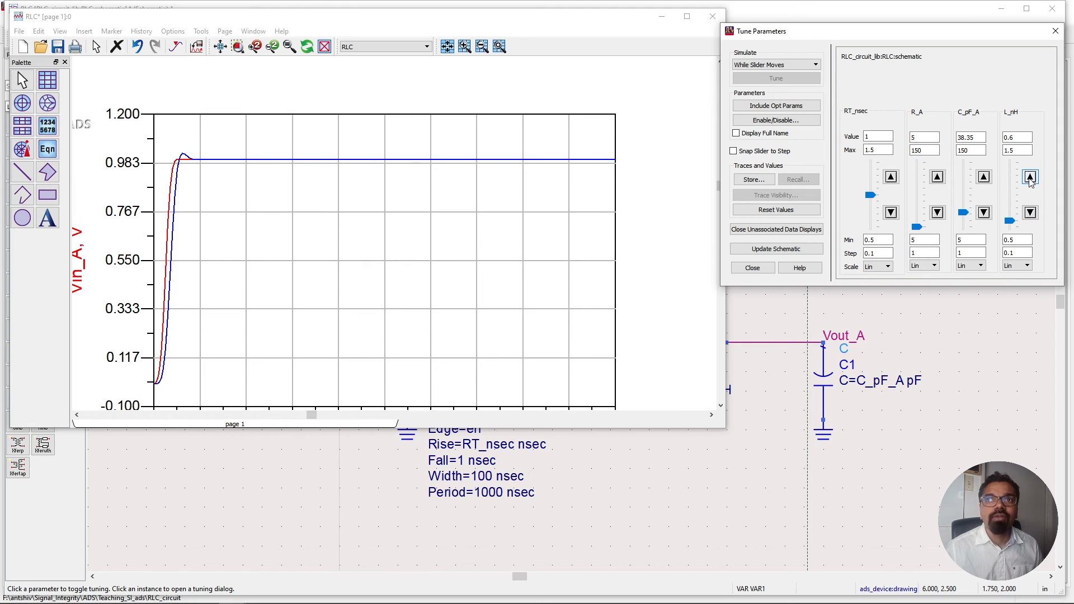
left_click(1029, 178)
left_click(1030, 178)
left_click(1030, 178)
left_click(1030, 178)
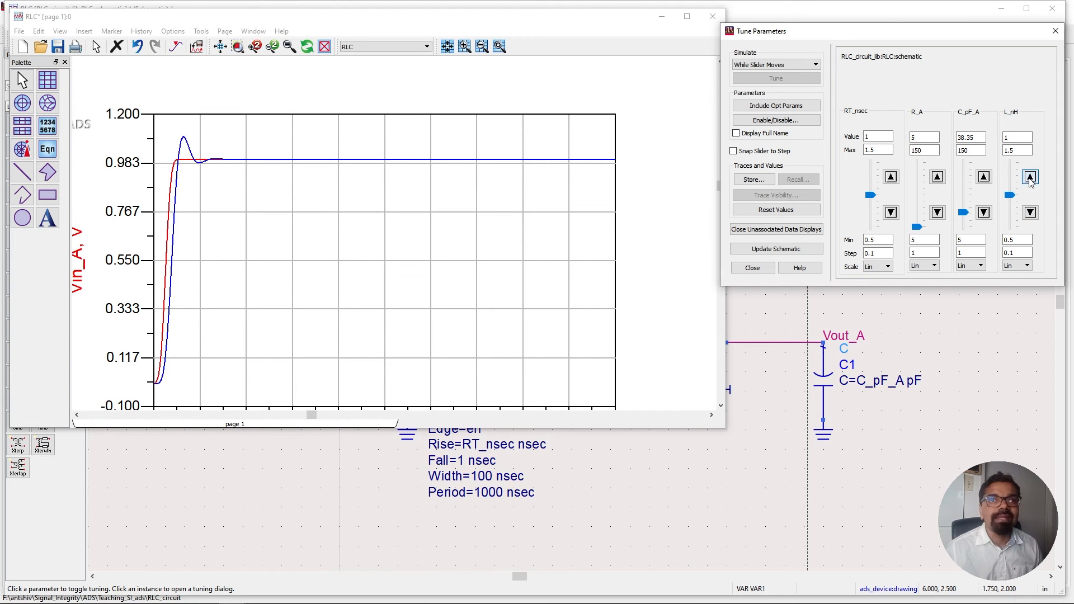
left_click(1030, 178)
left_click(1029, 178)
left_click(1030, 178)
left_click(1030, 178)
left_click(1030, 178)
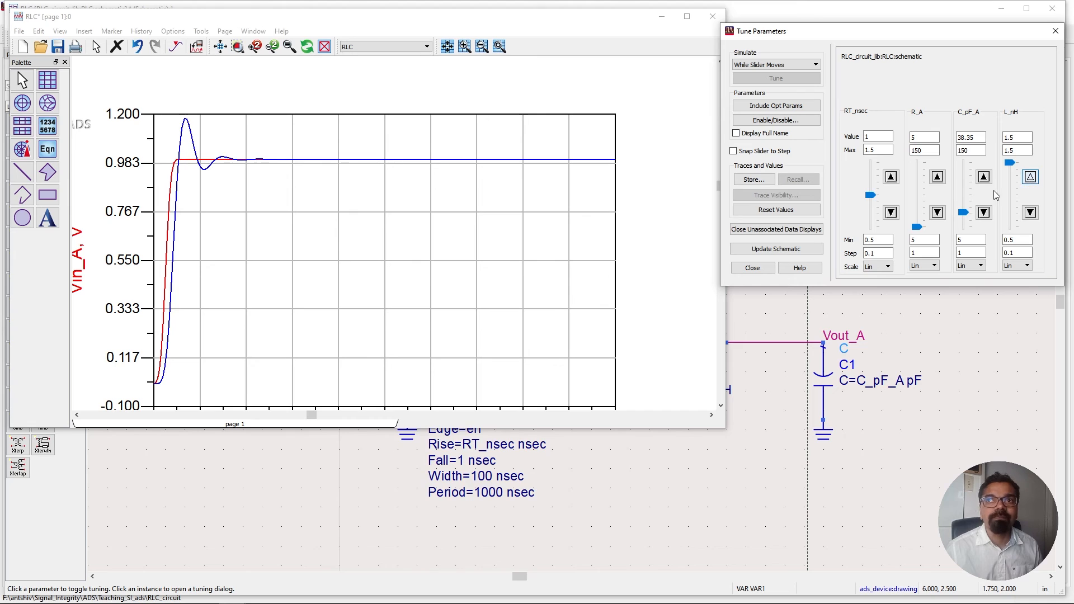
Increase C_pF_A to 56.35 with its tuning slider.
left_click(983, 178)
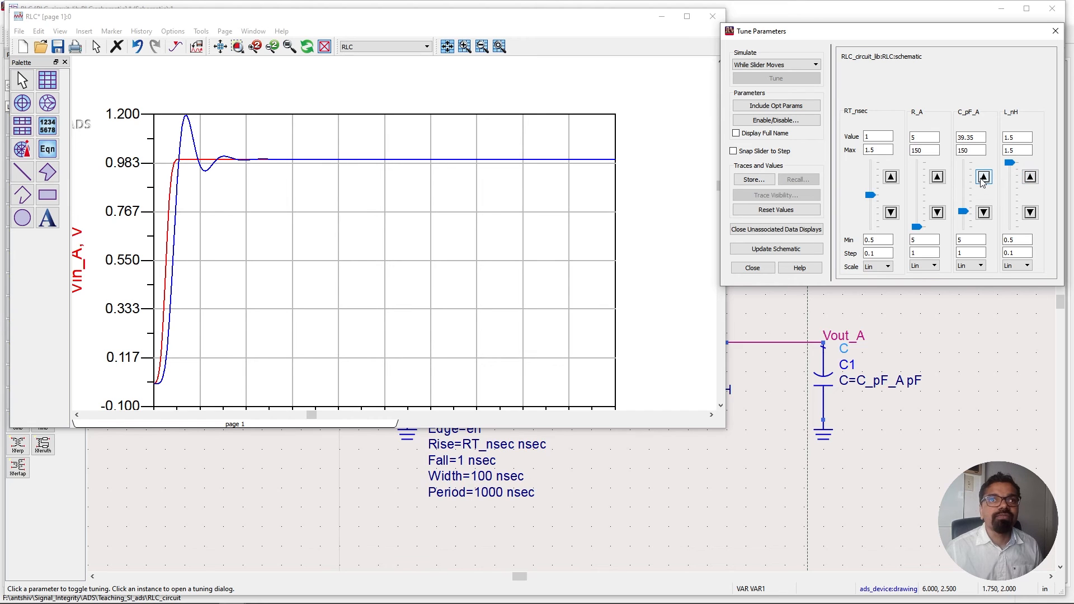
left_click(983, 178)
left_click(982, 178)
left_click(983, 178)
left_click(983, 178)
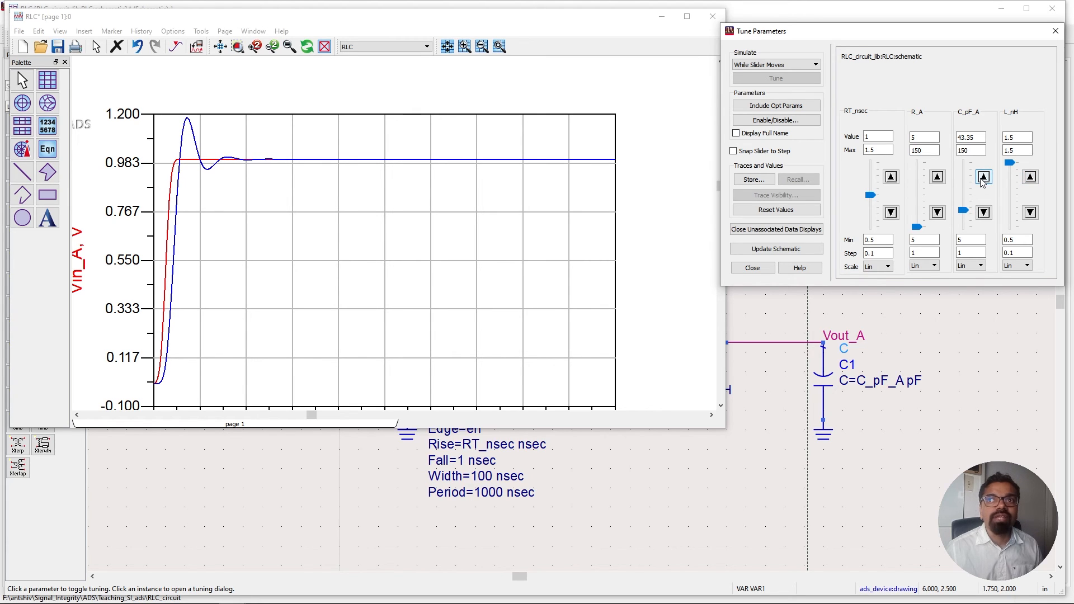
left_click(983, 178)
left_click(983, 177)
left_click(983, 178)
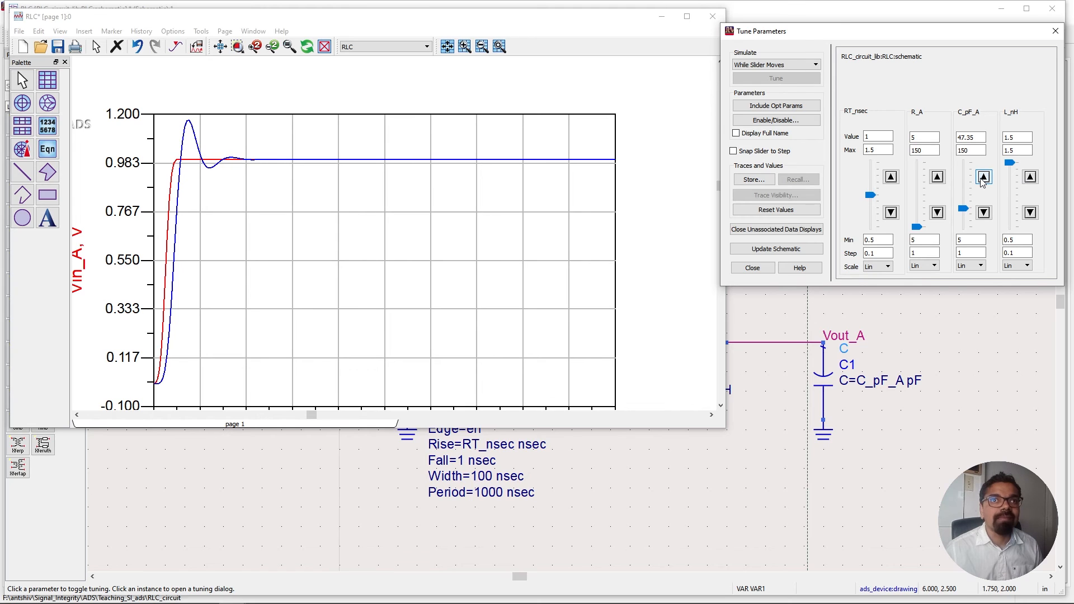
left_click(983, 178)
left_click(983, 177)
left_click(983, 178)
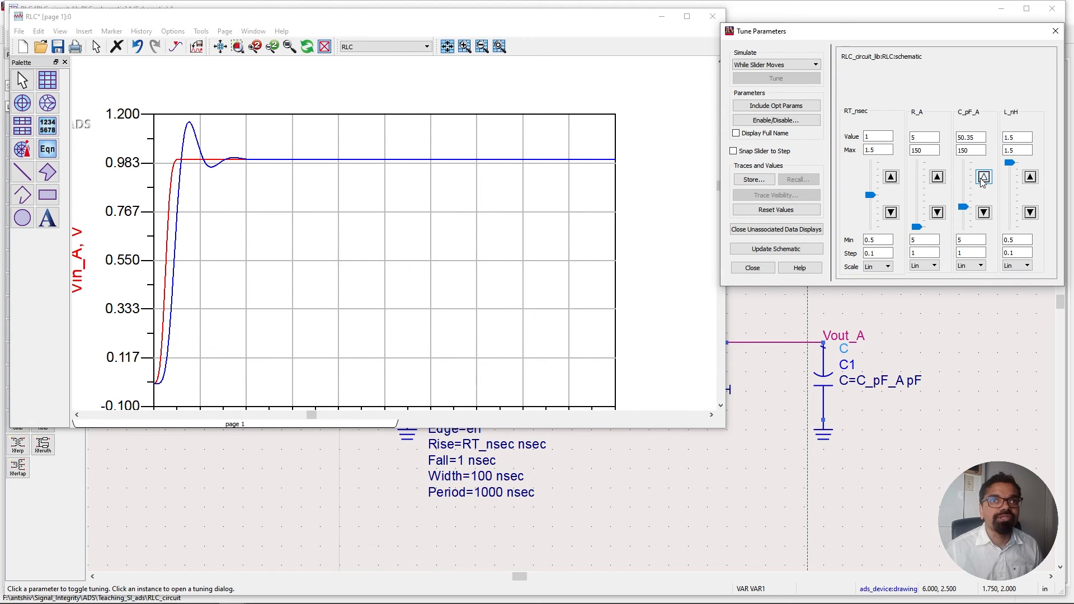
left_click(983, 178)
left_click(983, 178)
left_click(983, 178)
left_click(983, 178)
left_click(983, 177)
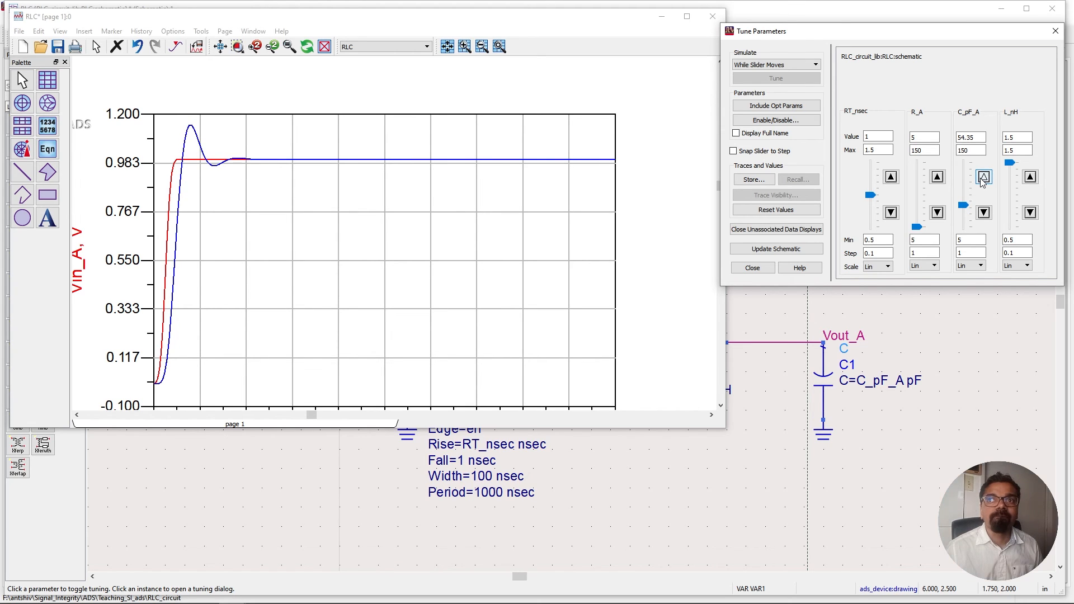
left_click(983, 178)
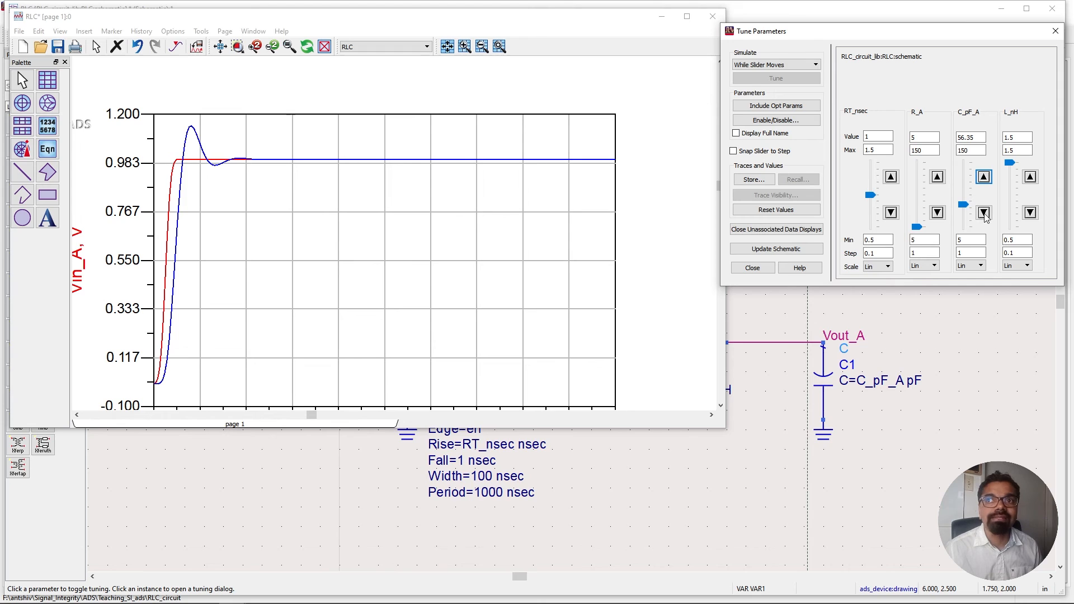
Reduce L_nH to 0.8 with its tuning slider.
left_click(1031, 213)
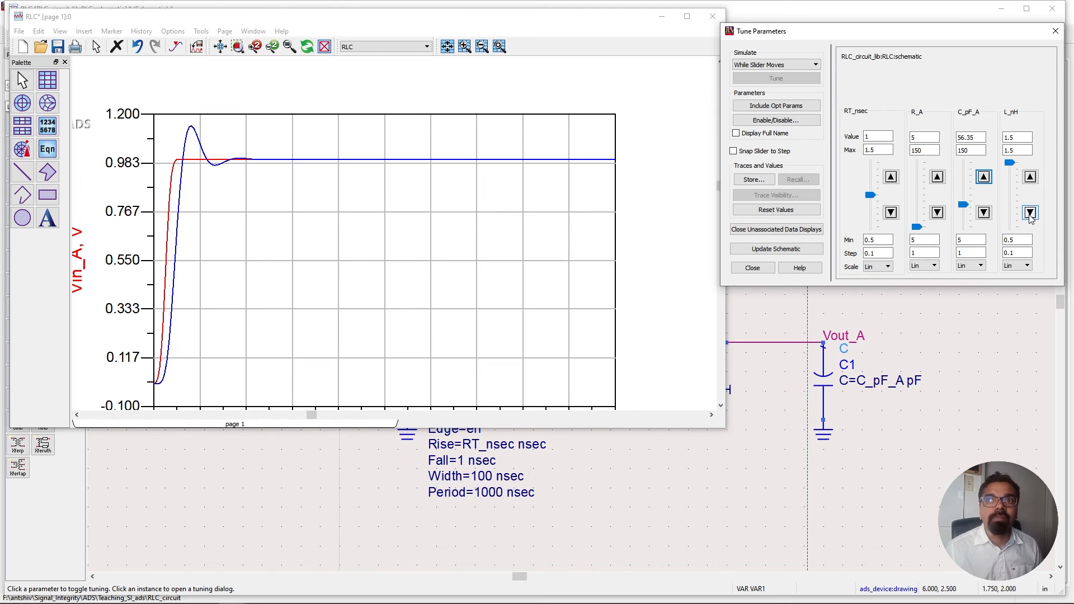
left_click(1030, 212)
left_click(1031, 213)
left_click(1031, 213)
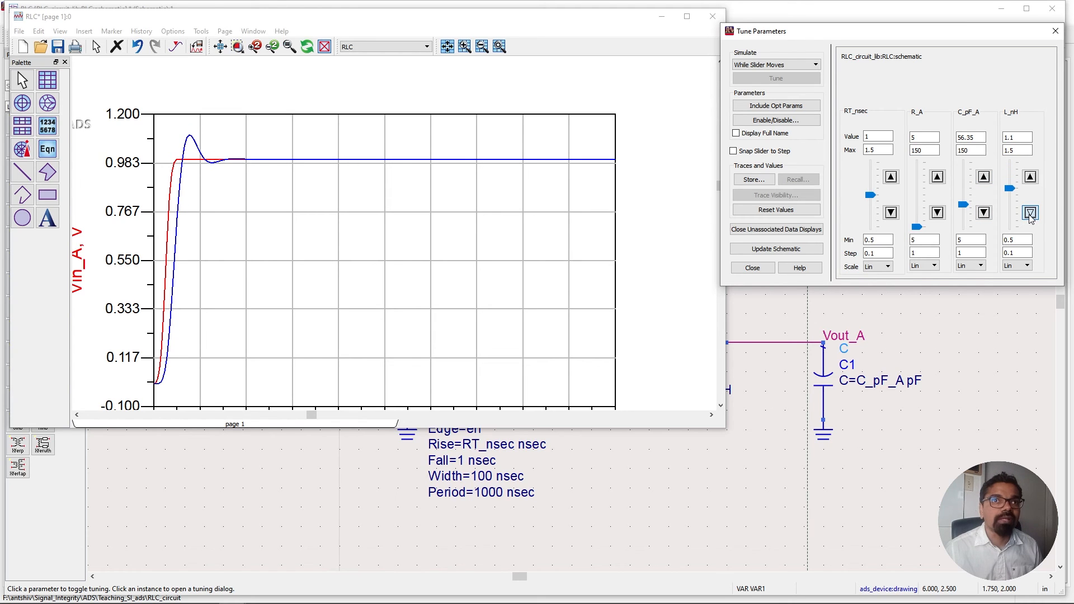
left_click(1030, 213)
left_click(1030, 212)
left_click(1031, 213)
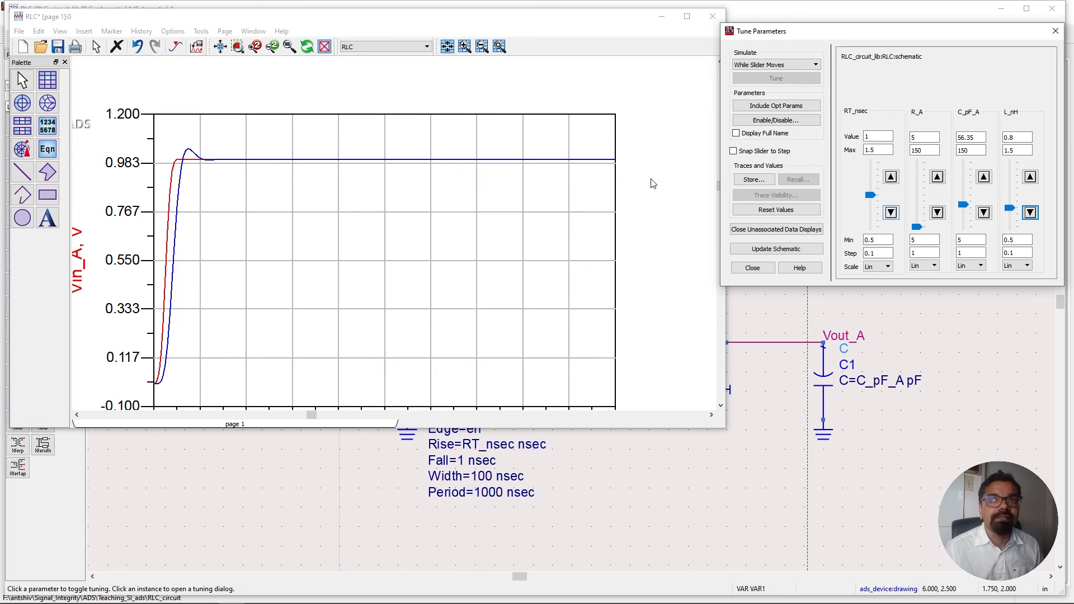
Reduce RT_nsec to 0.5 with its tuning slider.
left_click(891, 214)
left_click(891, 214)
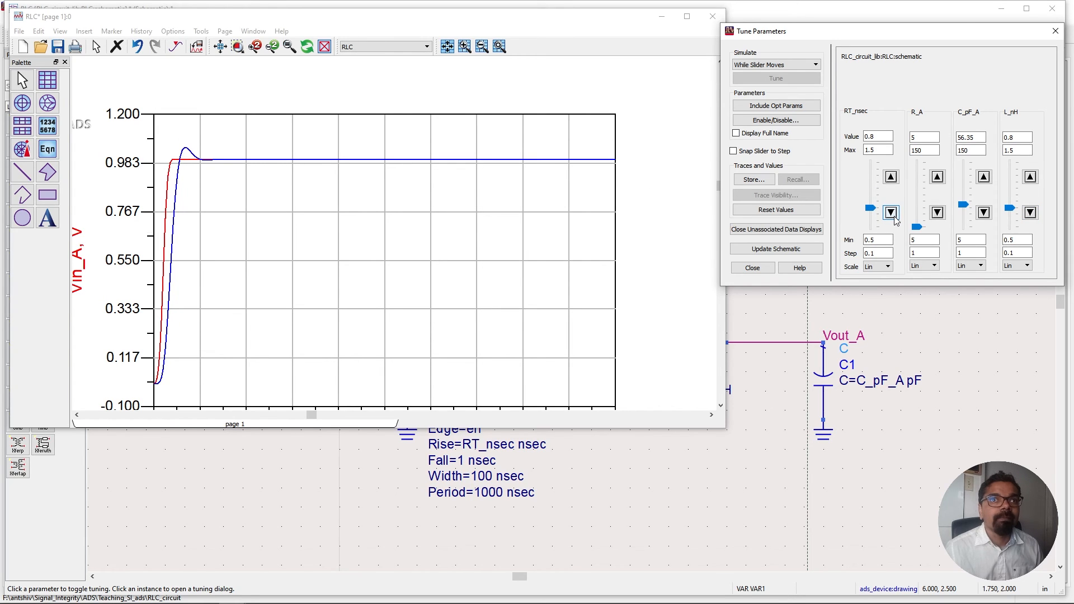
left_click(891, 214)
left_click(892, 214)
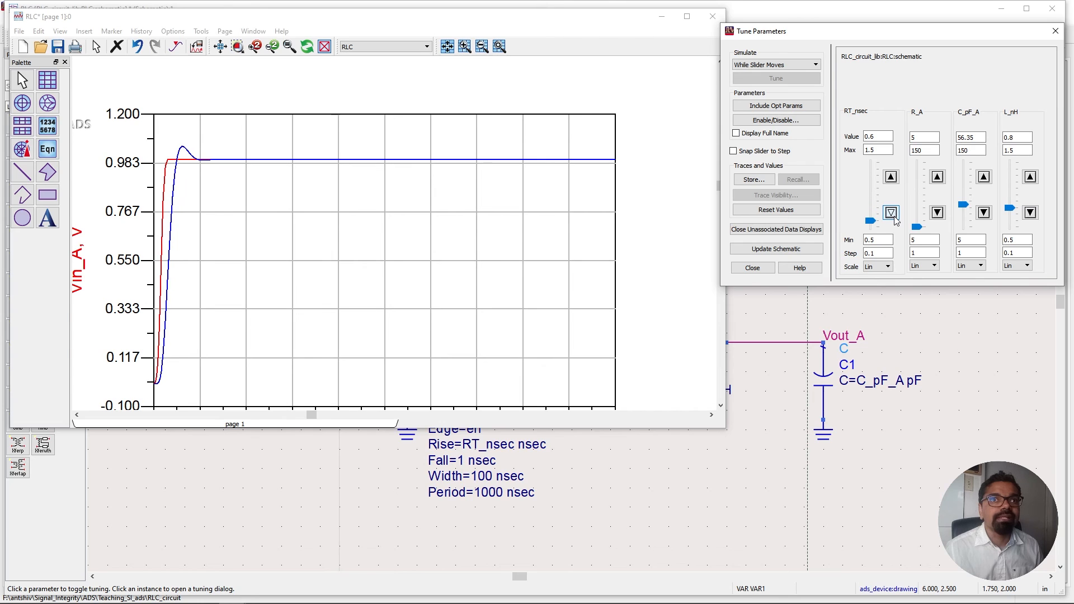
left_click(892, 213)
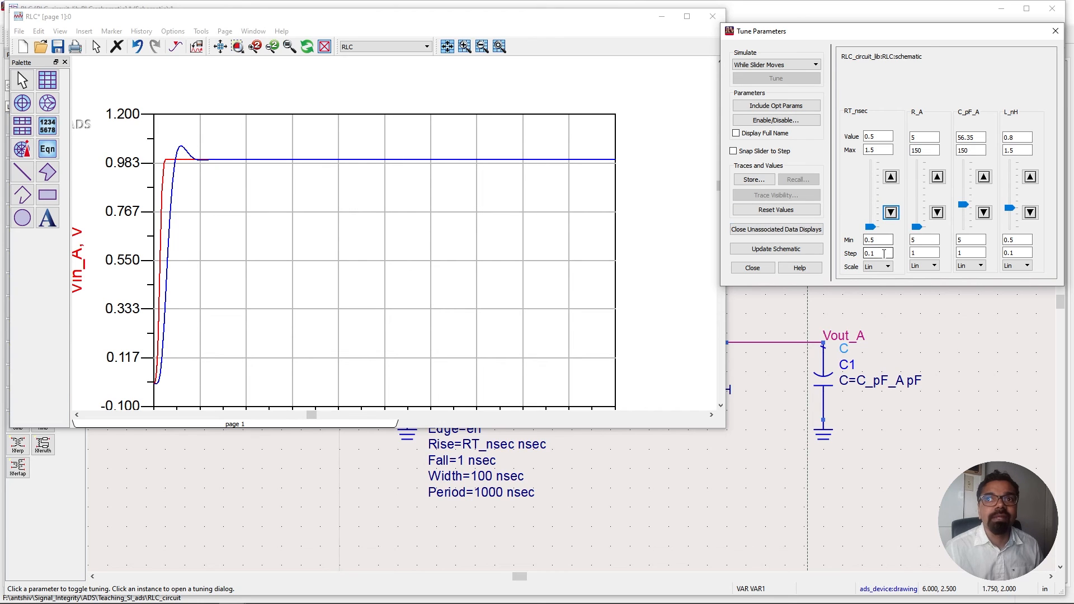
Set the RT_nsec tuning minimum to 0.1.
left_click(883, 254)
left_click(882, 241)
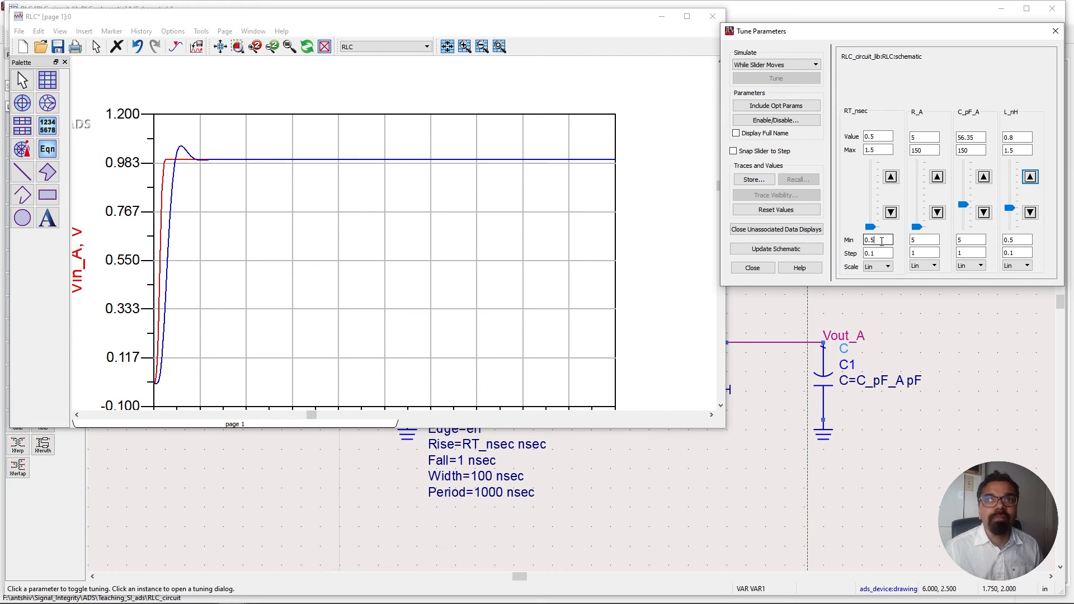
key("BackSpace")
type("1")
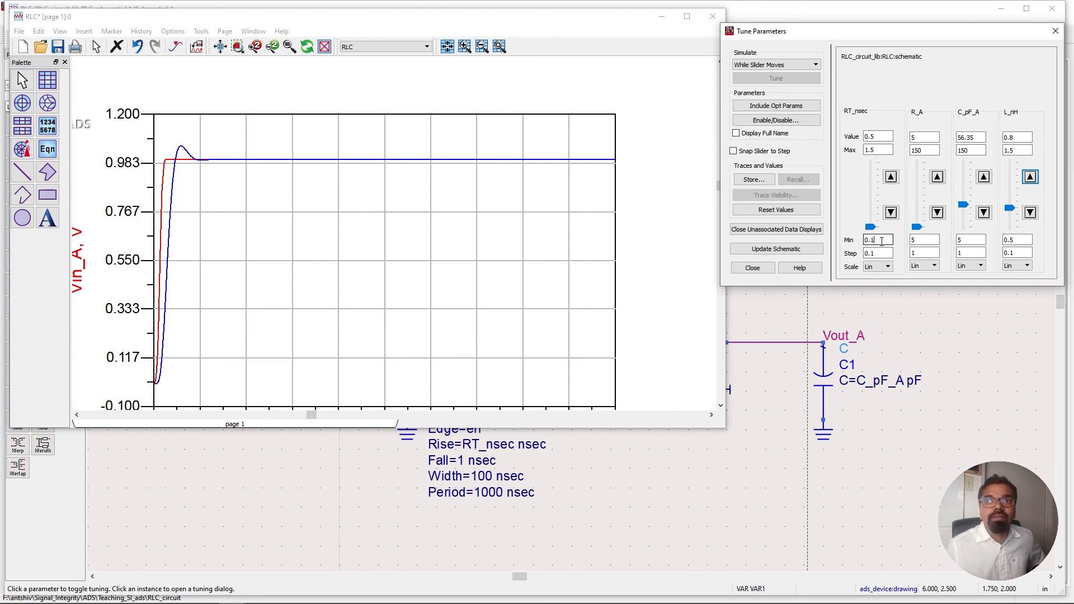
left_click(901, 210)
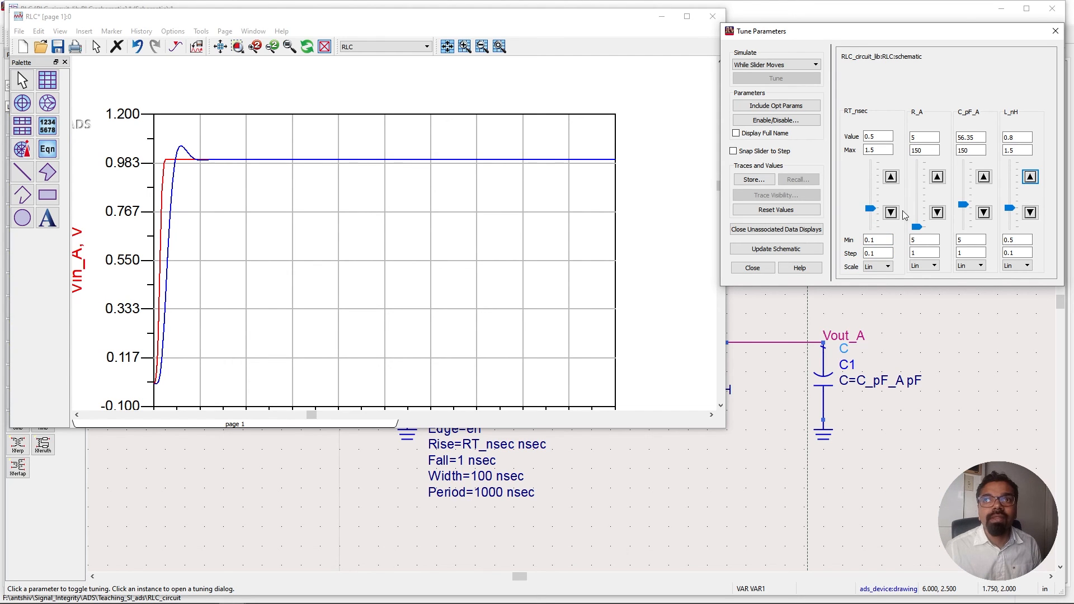
Reduce RT_nsec to 0.1 with its tuning slider.
left_click(891, 212)
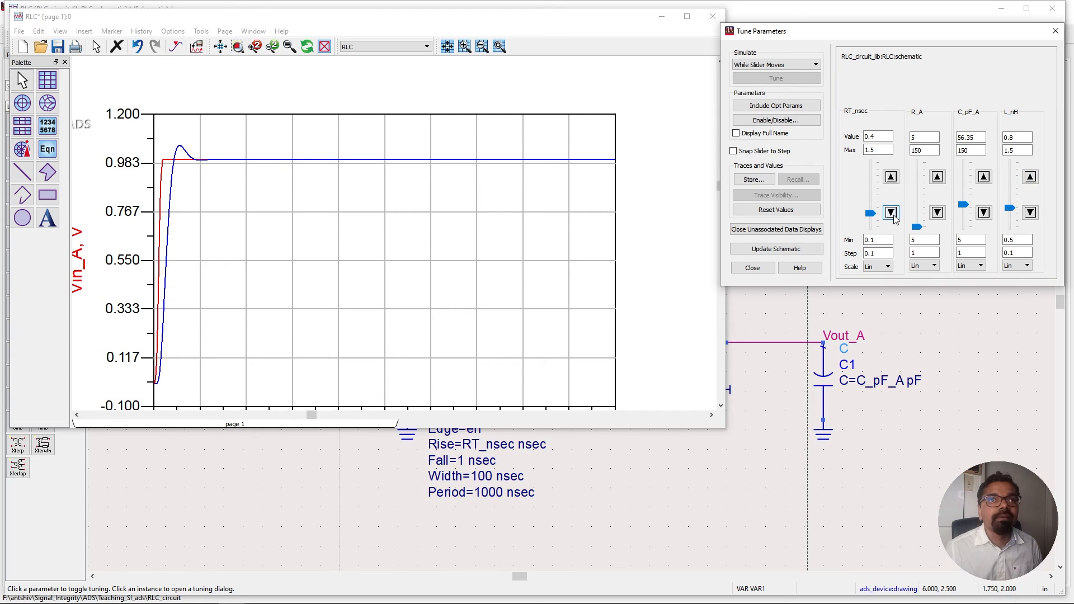
left_click(891, 212)
left_click(891, 212)
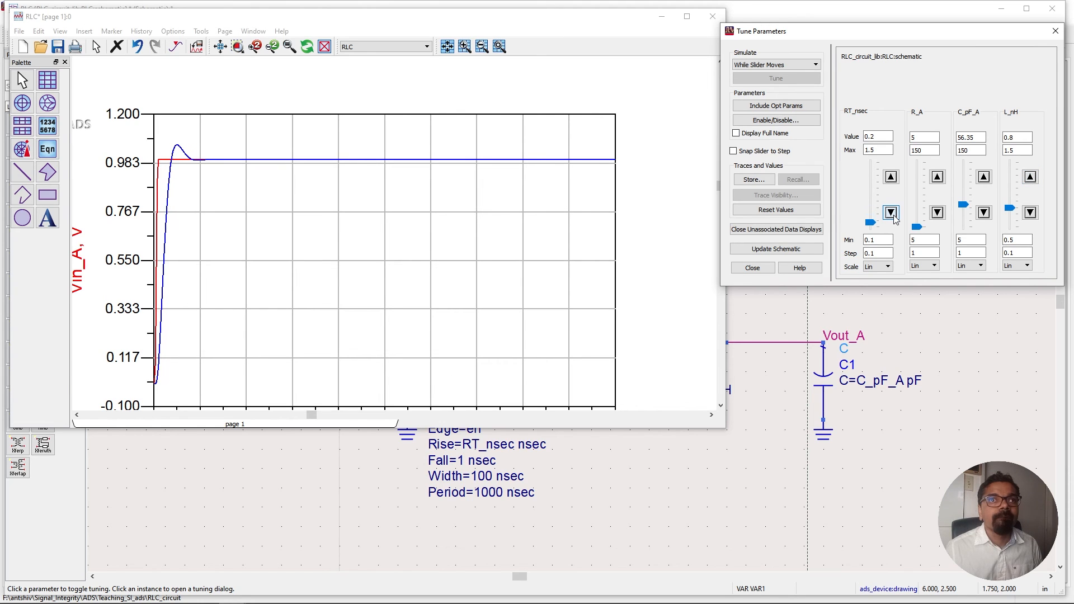
left_click(891, 213)
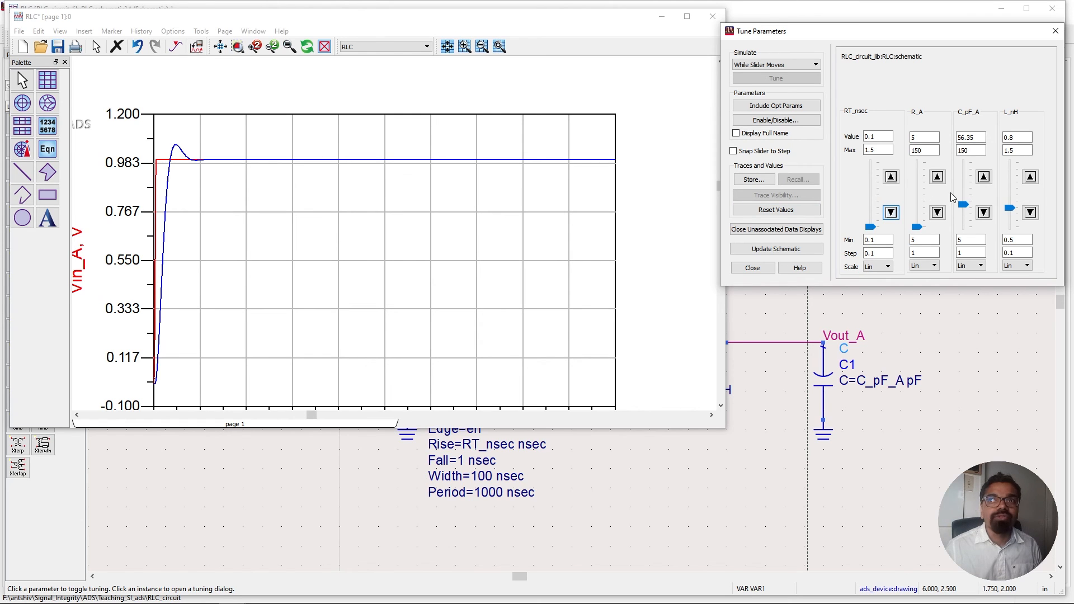
Increase L_nH to 1.3 with its tuning slider.
left_click(1029, 178)
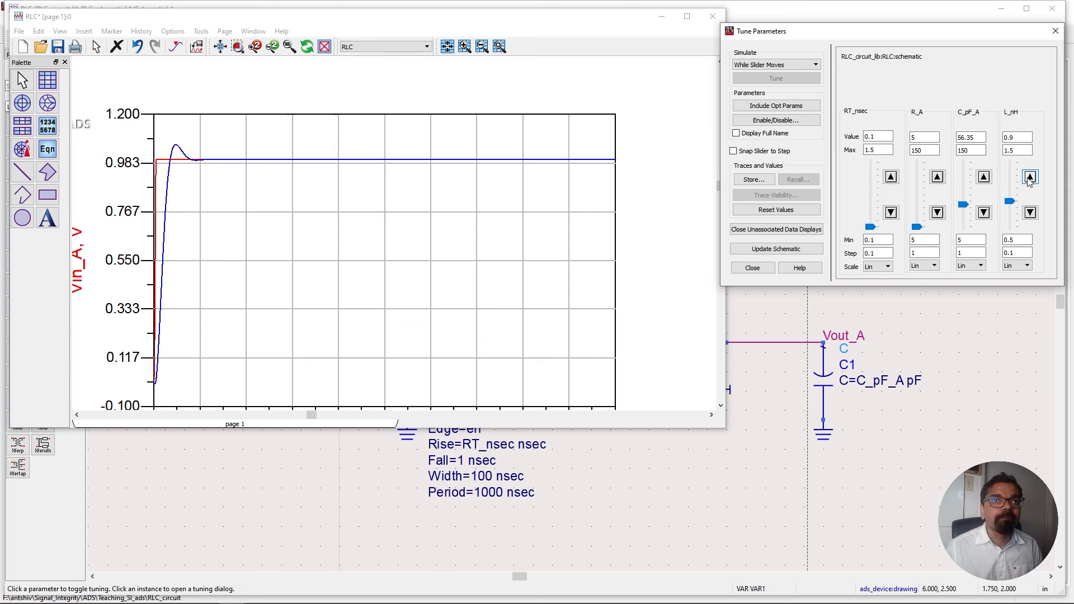
left_click(1030, 177)
left_click(1030, 178)
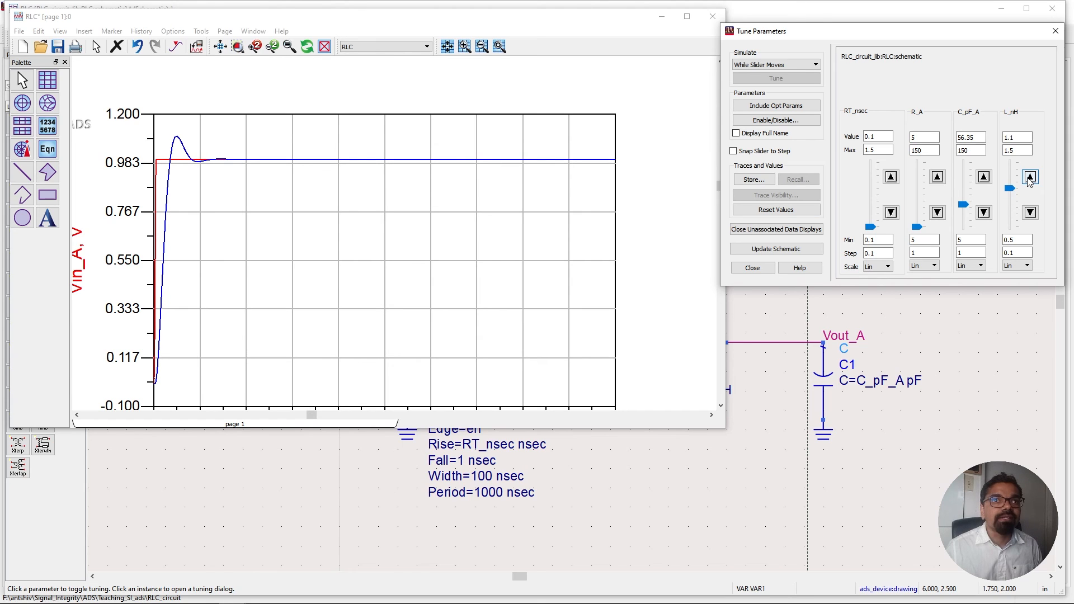
left_click(1030, 177)
left_click(1030, 177)
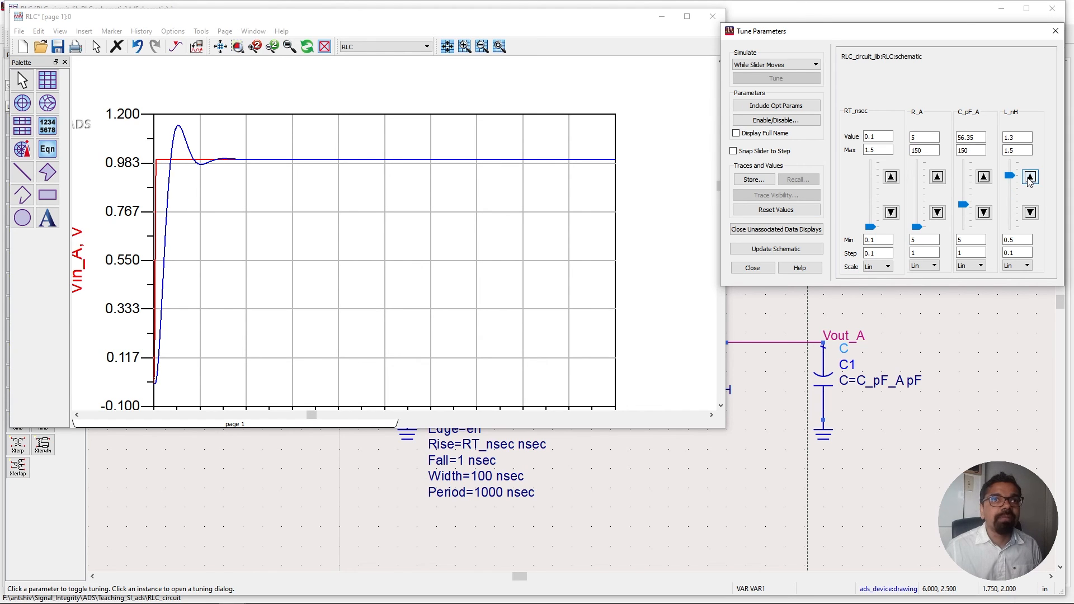
Increase RT_nsec to 1.5 with its tuning slider.
left_click(892, 177)
left_click(892, 178)
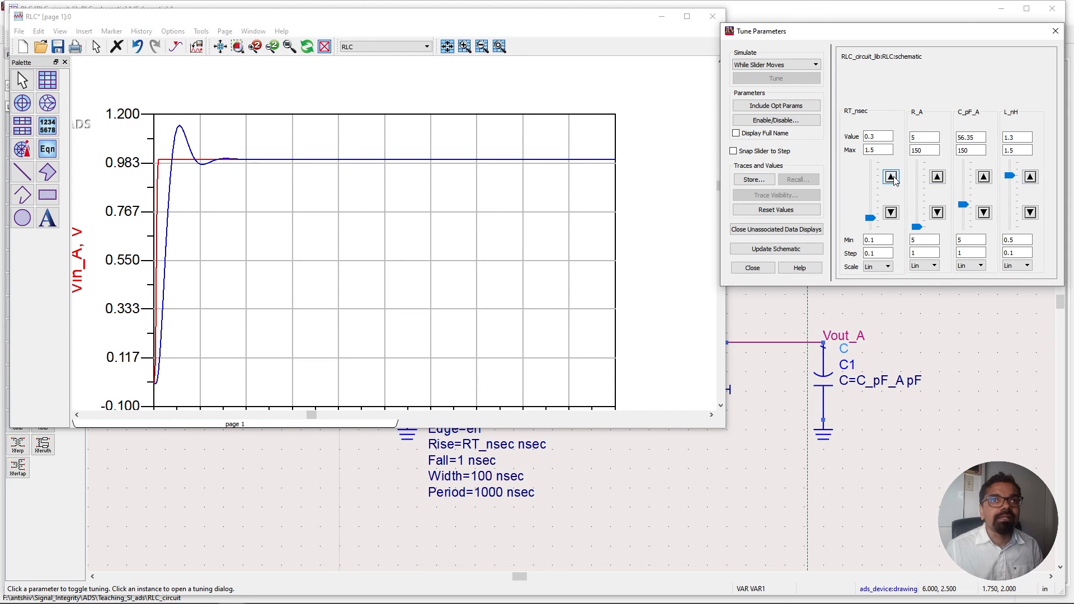
left_click(891, 178)
left_click(892, 177)
left_click(892, 177)
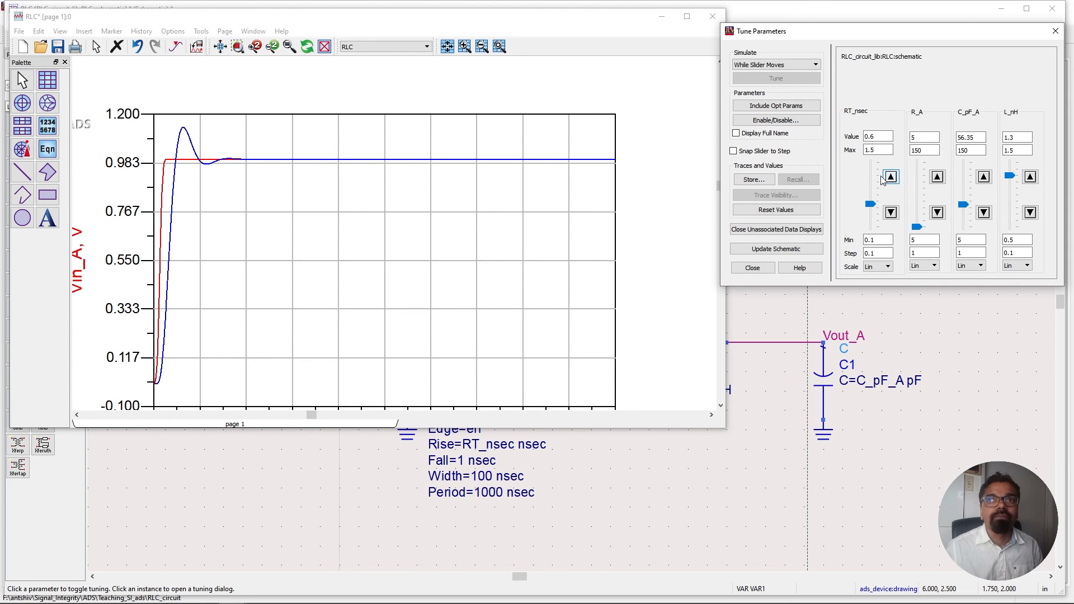
left_click(877, 171)
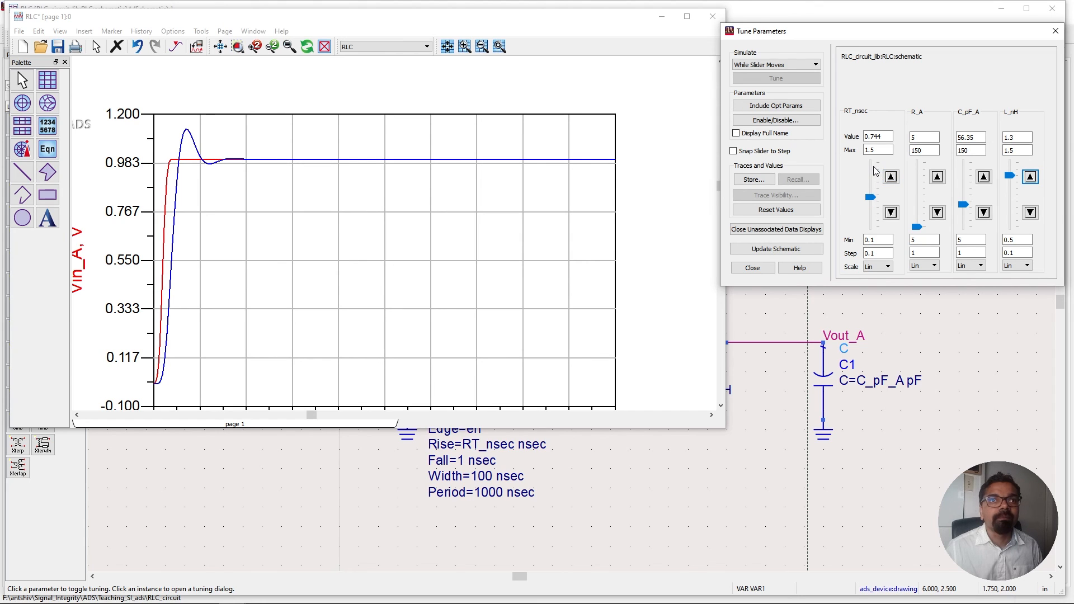
left_click(878, 169)
left_click(877, 165)
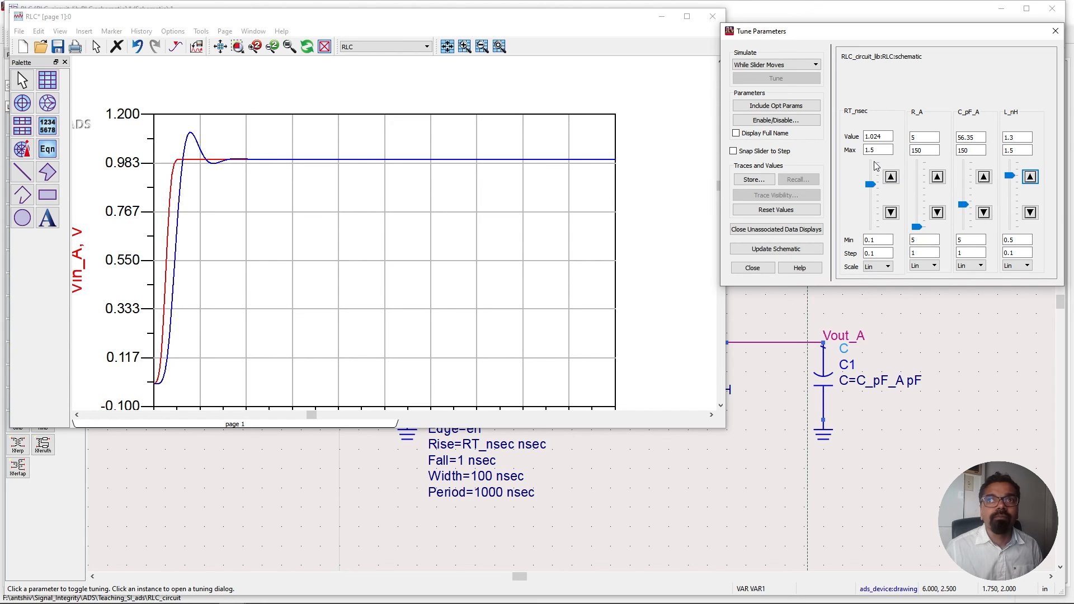
left_click(877, 166)
left_click(877, 166)
left_click(876, 166)
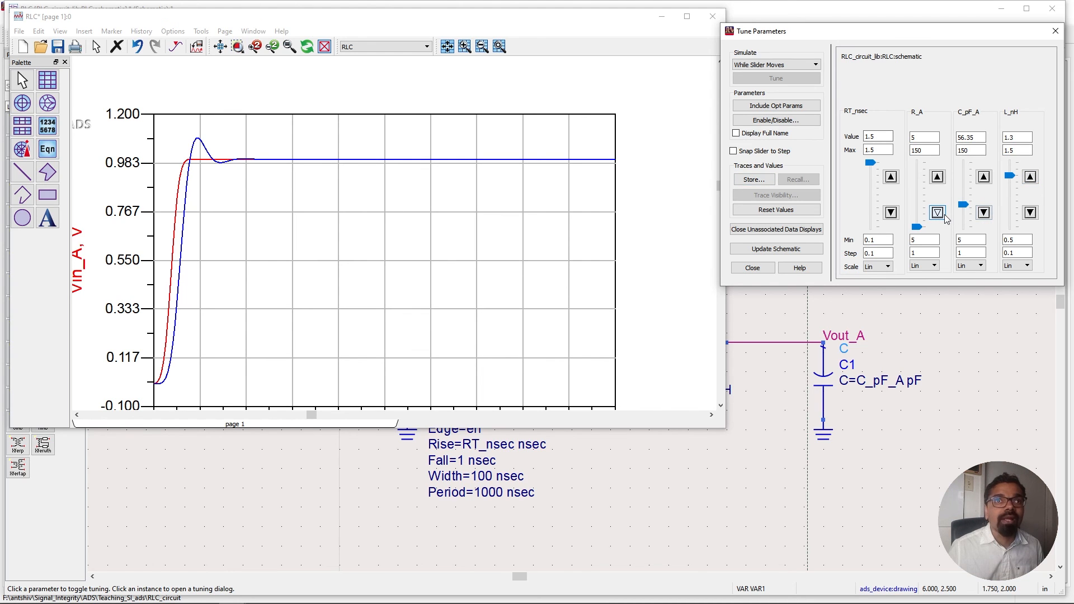
Reduce C_pF_A to 44.35 with its tuning slider.
left_click(984, 213)
left_click(984, 214)
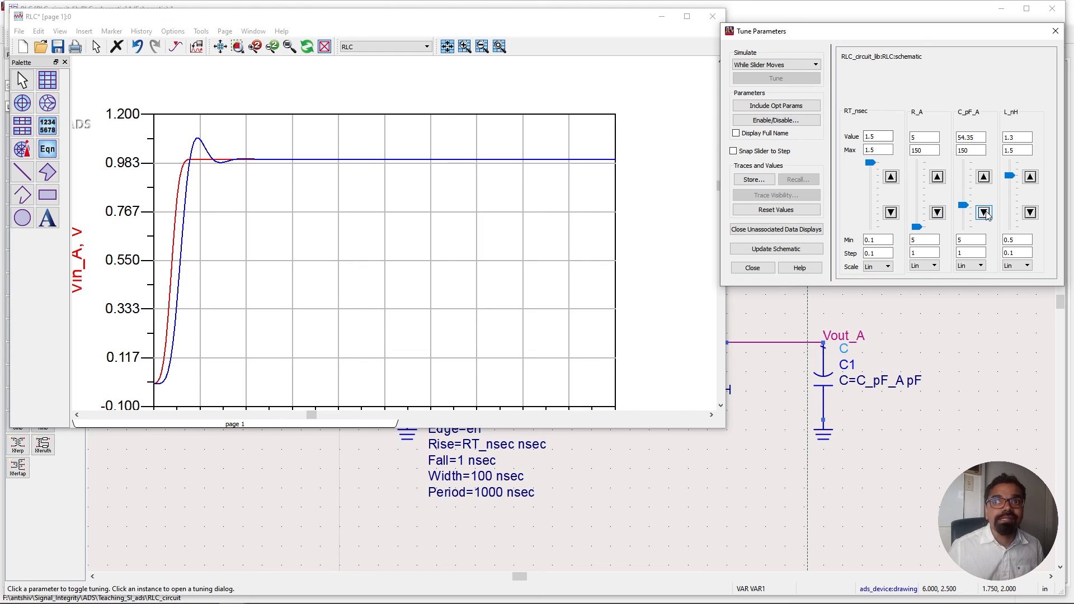
left_click(984, 214)
left_click(984, 214)
left_click(984, 213)
left_click(985, 214)
left_click(985, 214)
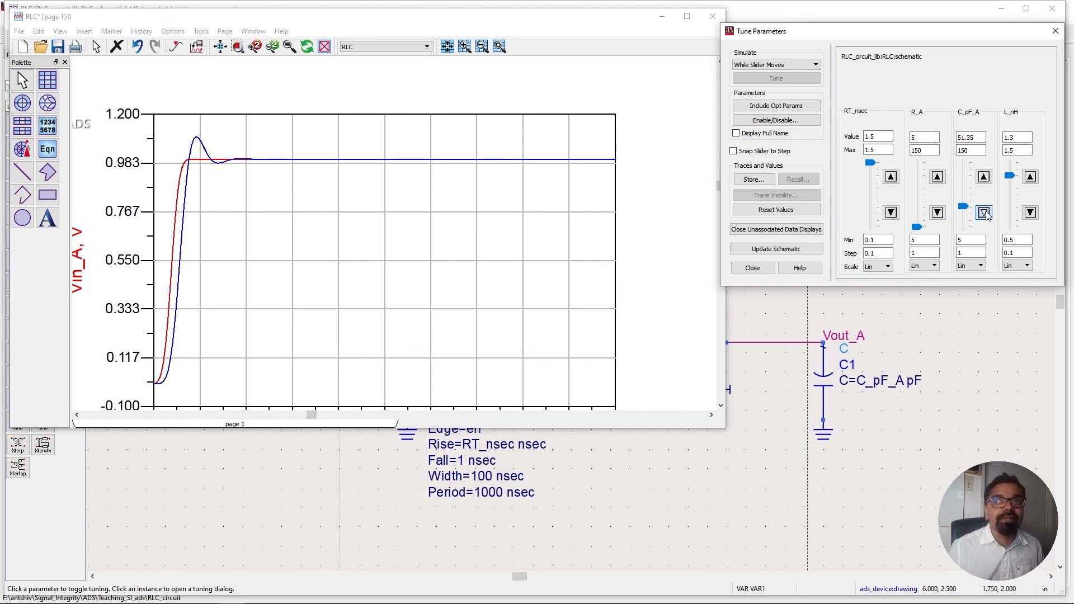
left_click(985, 214)
left_click(984, 214)
left_click(984, 213)
left_click(984, 213)
left_click(985, 213)
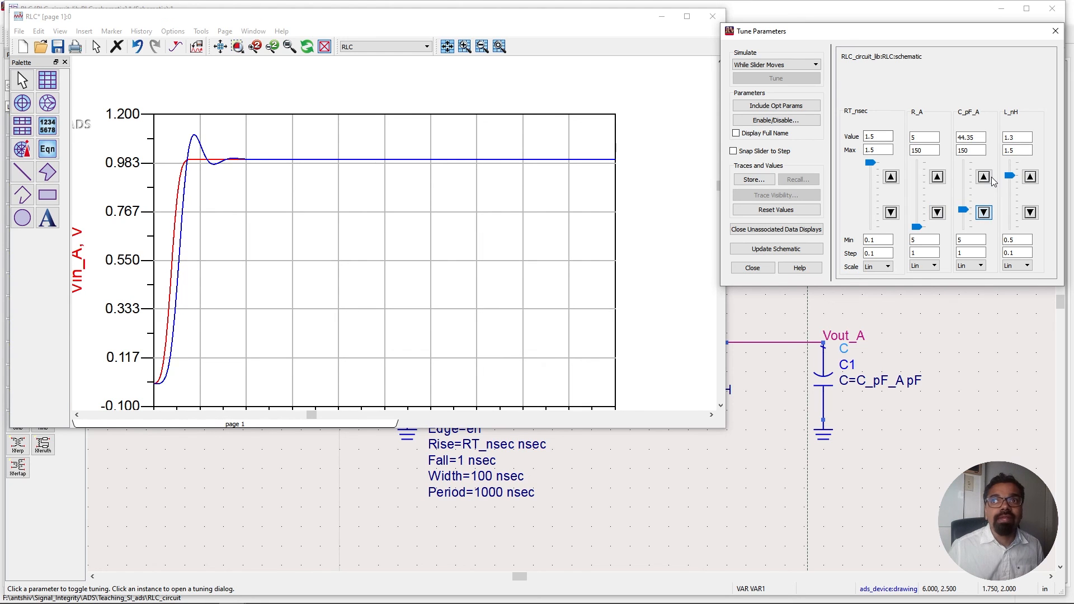
Raise C_pF_A to 49.35 with its tuning slider.
left_click(989, 178)
left_click(989, 178)
left_click(989, 178)
left_click(989, 178)
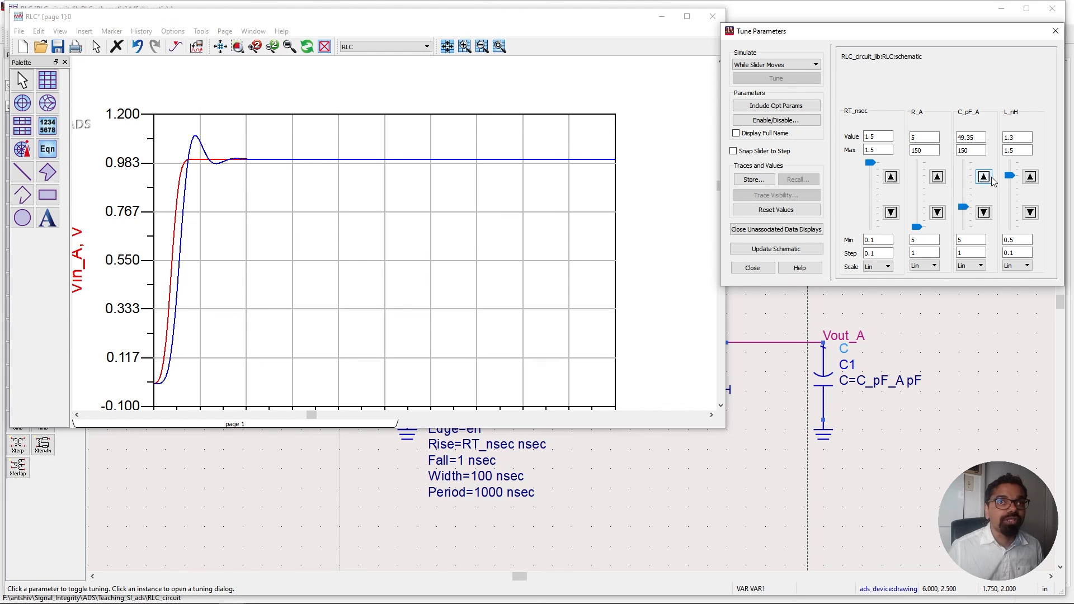
left_click(989, 178)
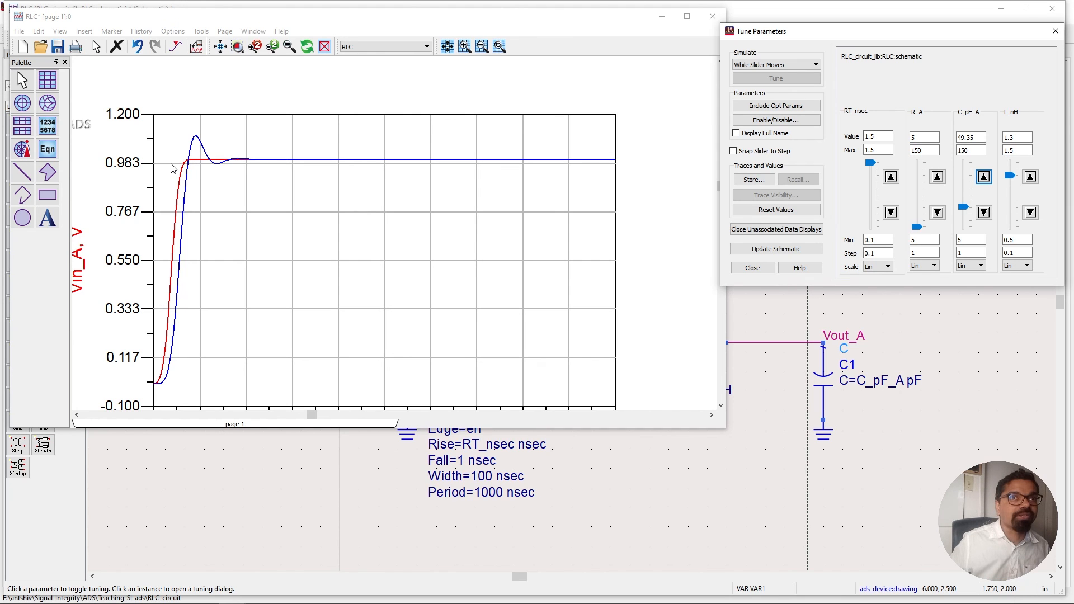
Bring the whole Vout_A and Vin_A plot into view and inspect a trace point on the rising edge.
left_click(721, 406)
left_click(720, 407)
left_click(721, 407)
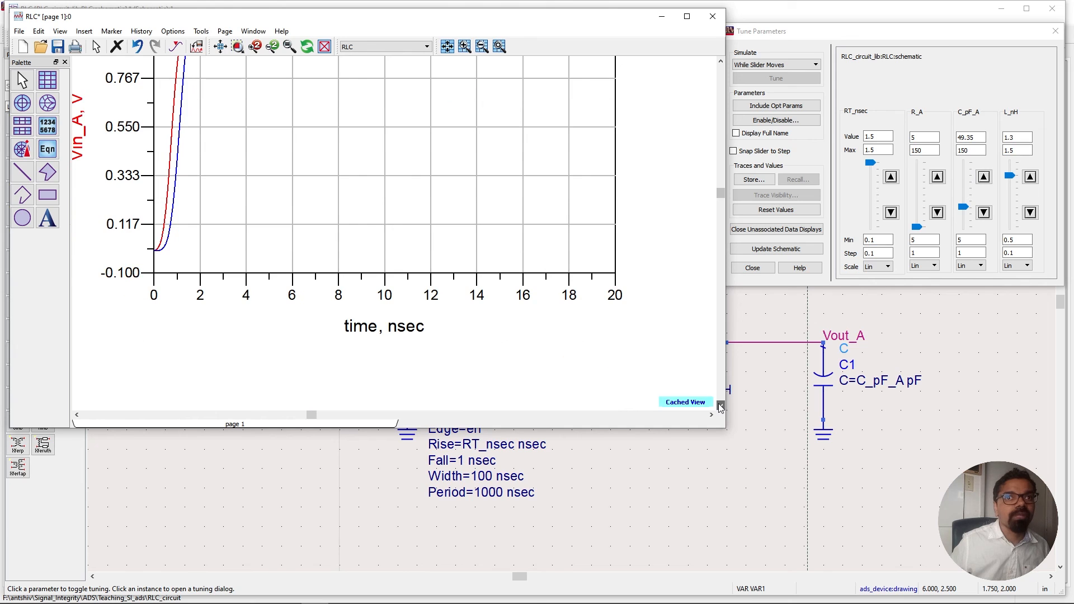
left_click_drag(714, 81, 548, 174)
left_click_drag(545, 315, 483, 268)
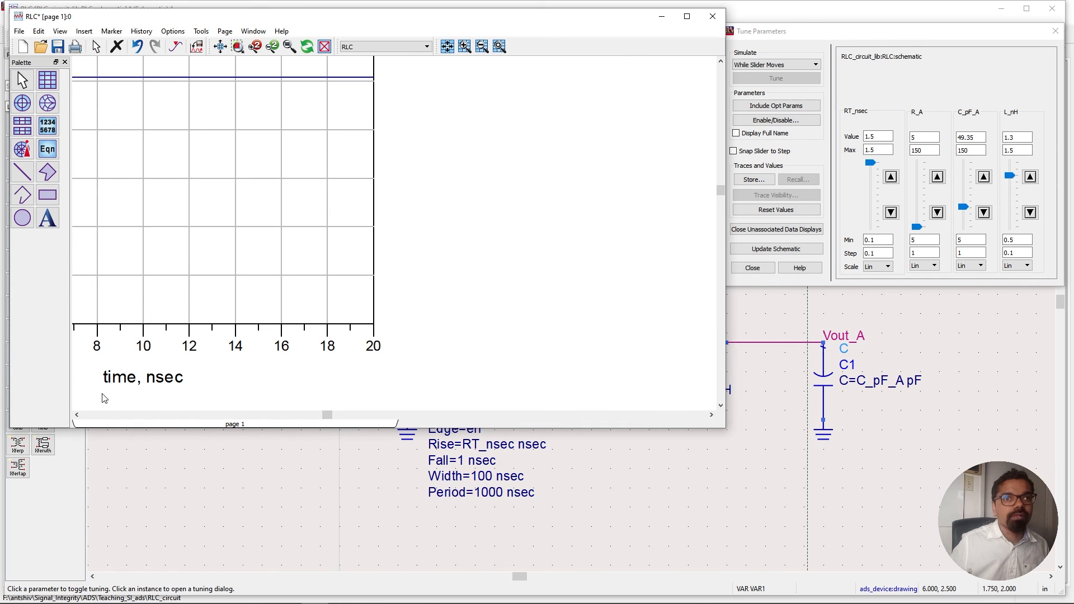
left_click_drag(102, 395, 317, 416)
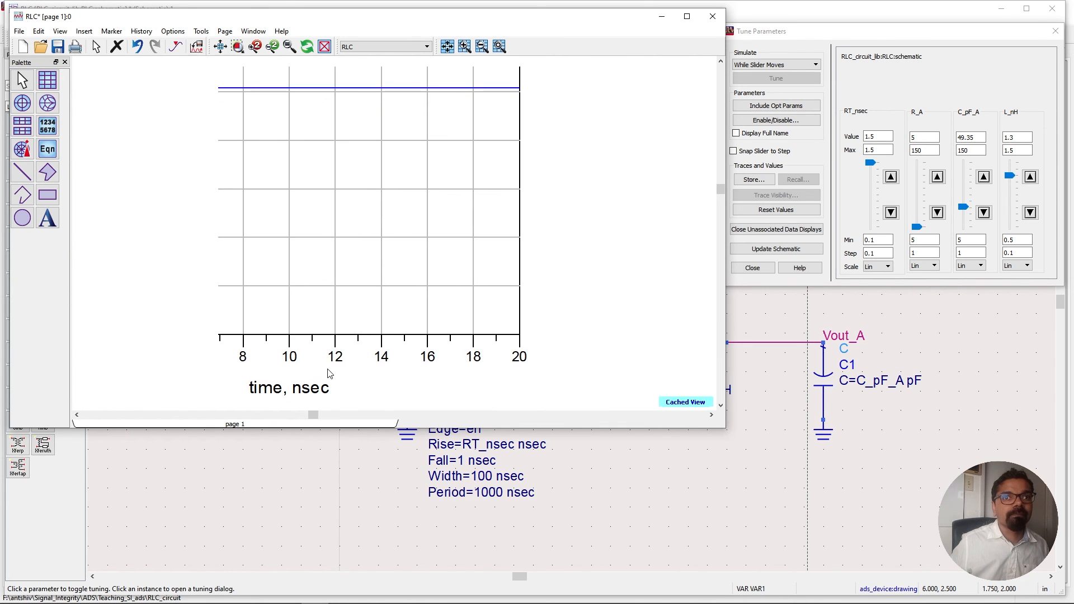
scroll(334, 338, "down", 1)
left_click_drag(364, 286, 357, 358)
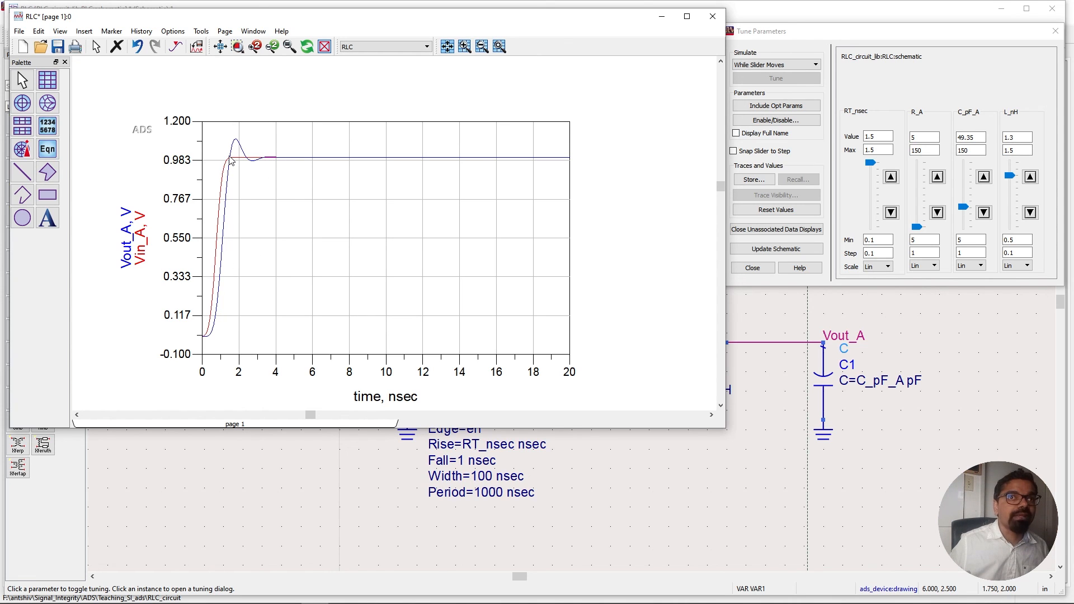
mouse_move(231, 160)
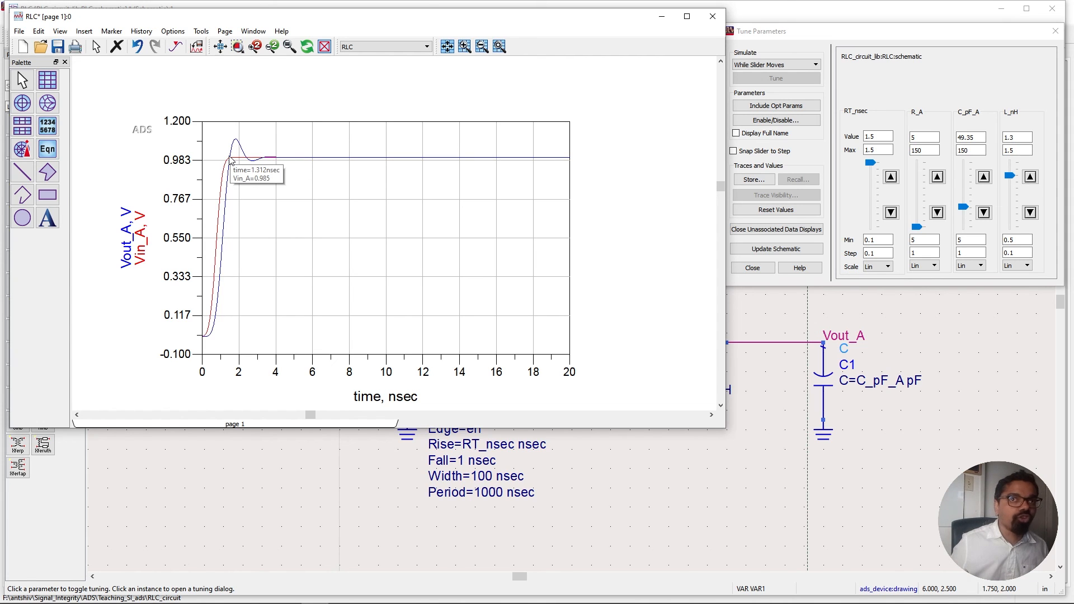